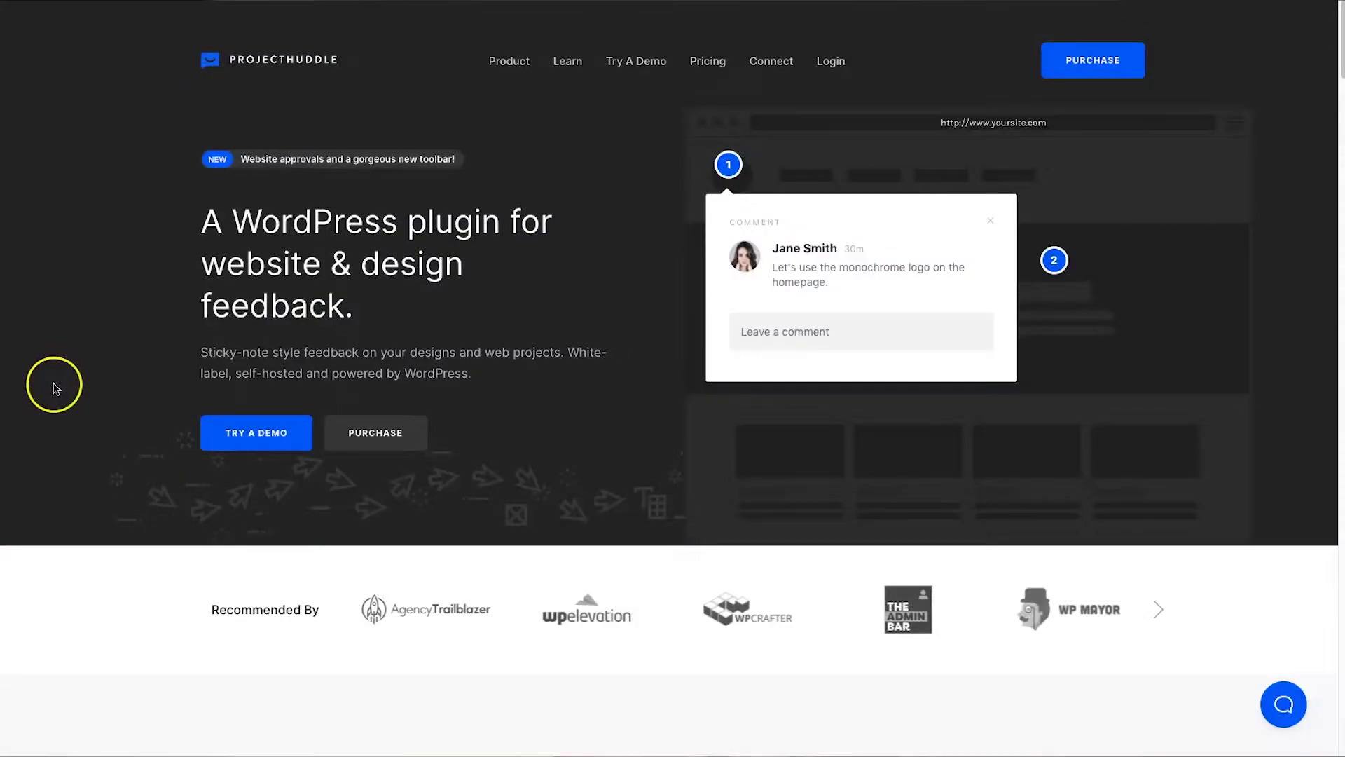
# Leave the comment 'Here is another piece of code' pinned on the page
pyautogui.scroll(-2, 55, 382)
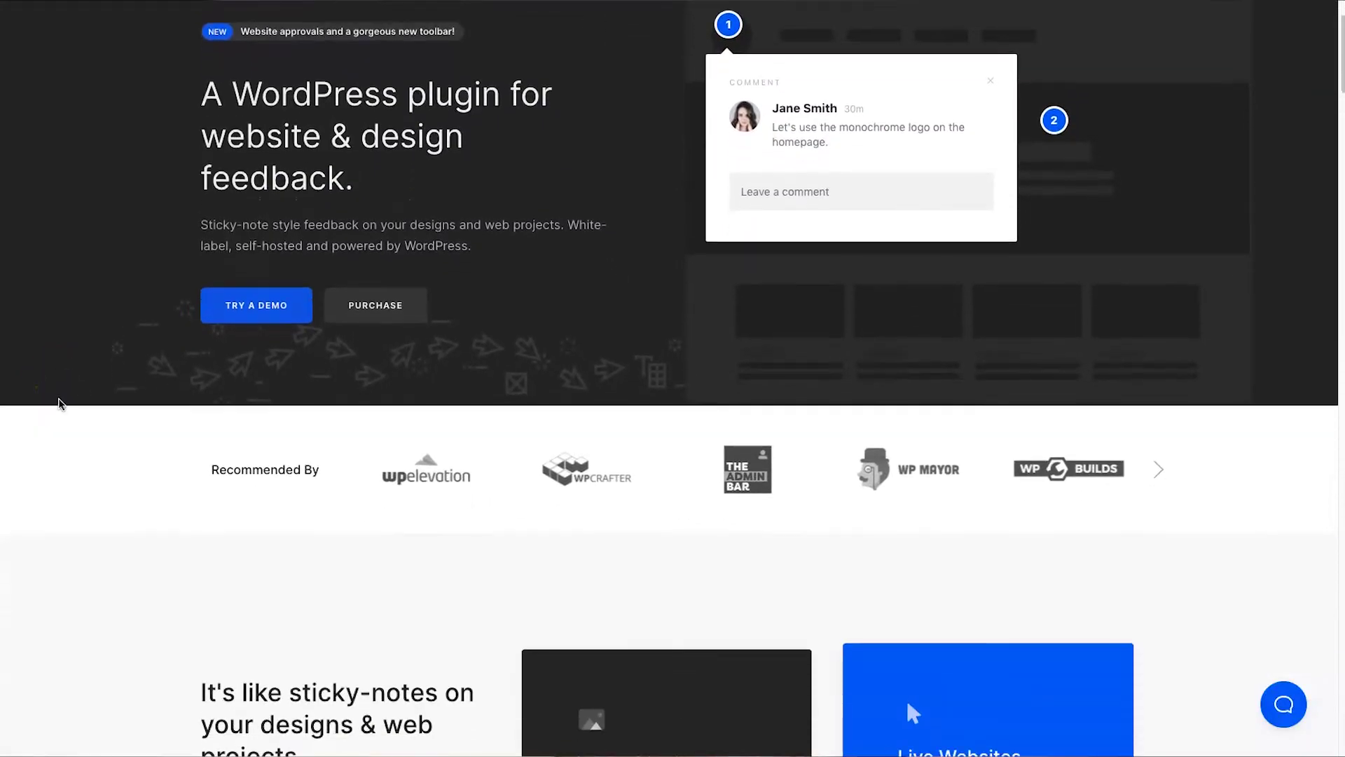
pyautogui.scroll(-2, 60, 403)
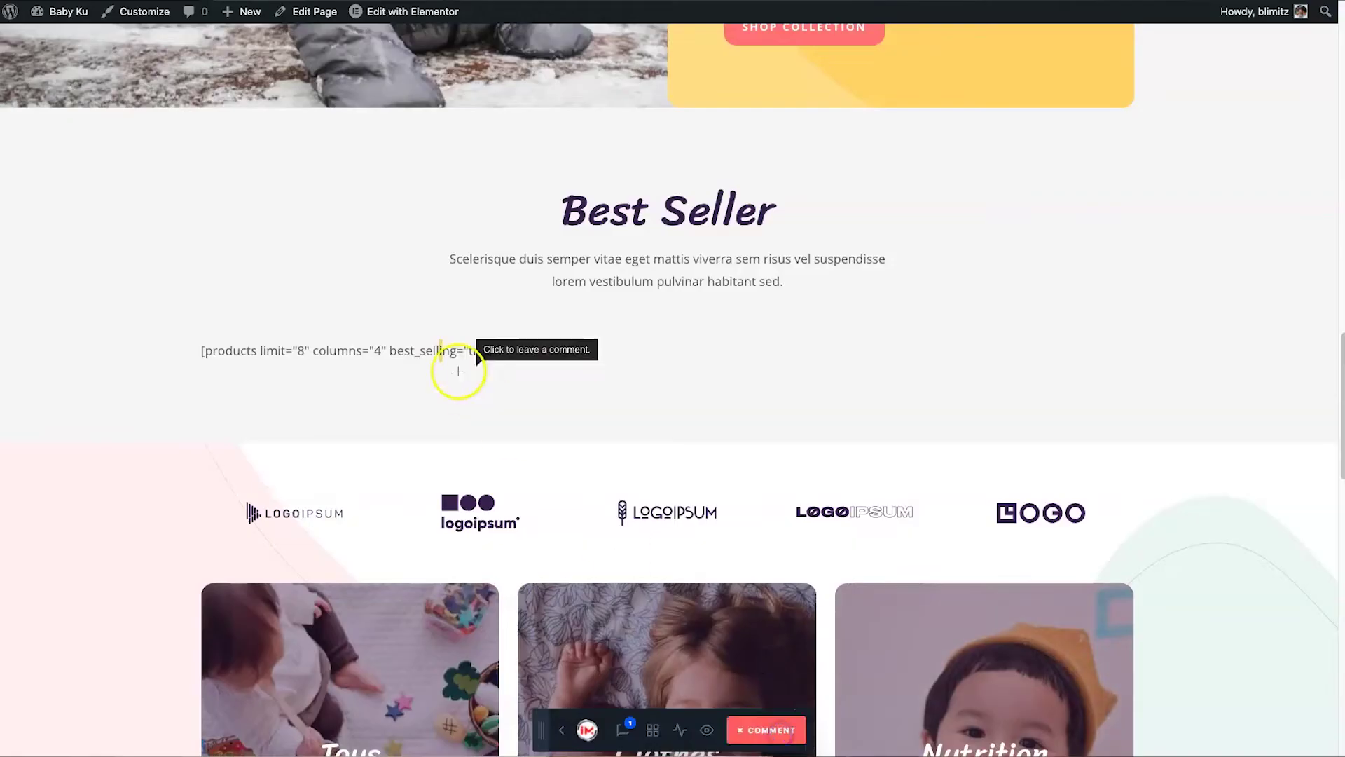
pyautogui.click(458, 370)
pyautogui.write('Here is another piece of code')
pyautogui.click(554, 473)
# Pin a second comment, 'Can this be changed?', on the Nutrition card
pyautogui.scroll(-5, 546, 471)
pyautogui.click(769, 729)
pyautogui.click(877, 380)
pyautogui.write('Can this be changed?')
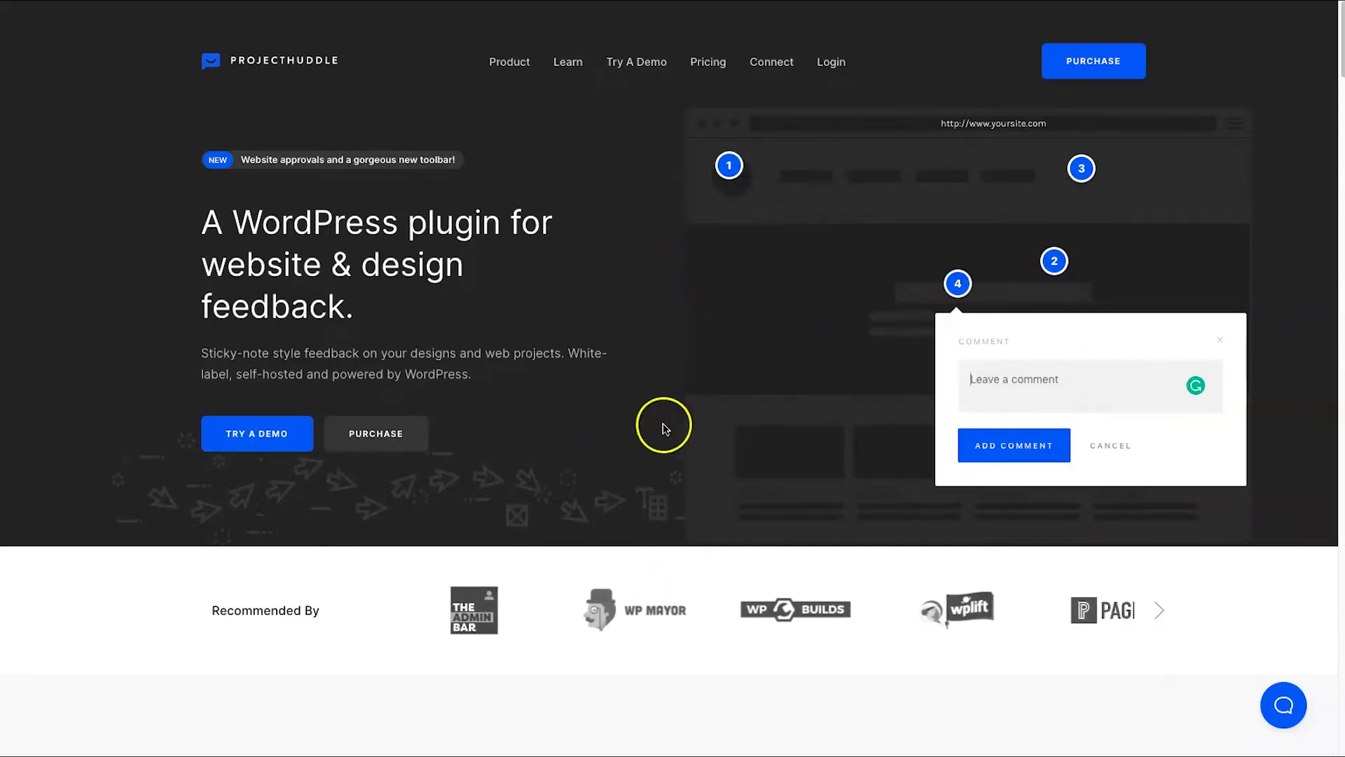
pyautogui.scroll(-9, 658, 490)
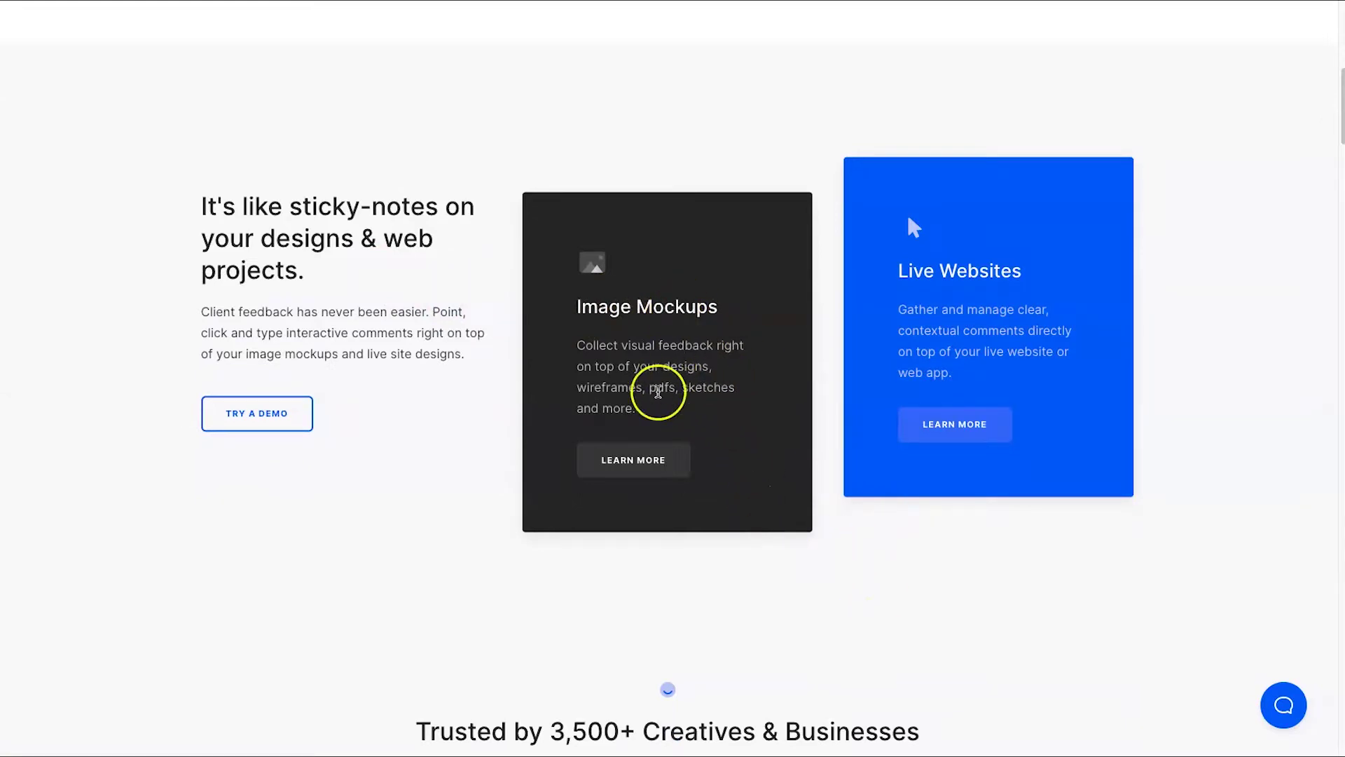
pyautogui.scroll(9, 925, 292)
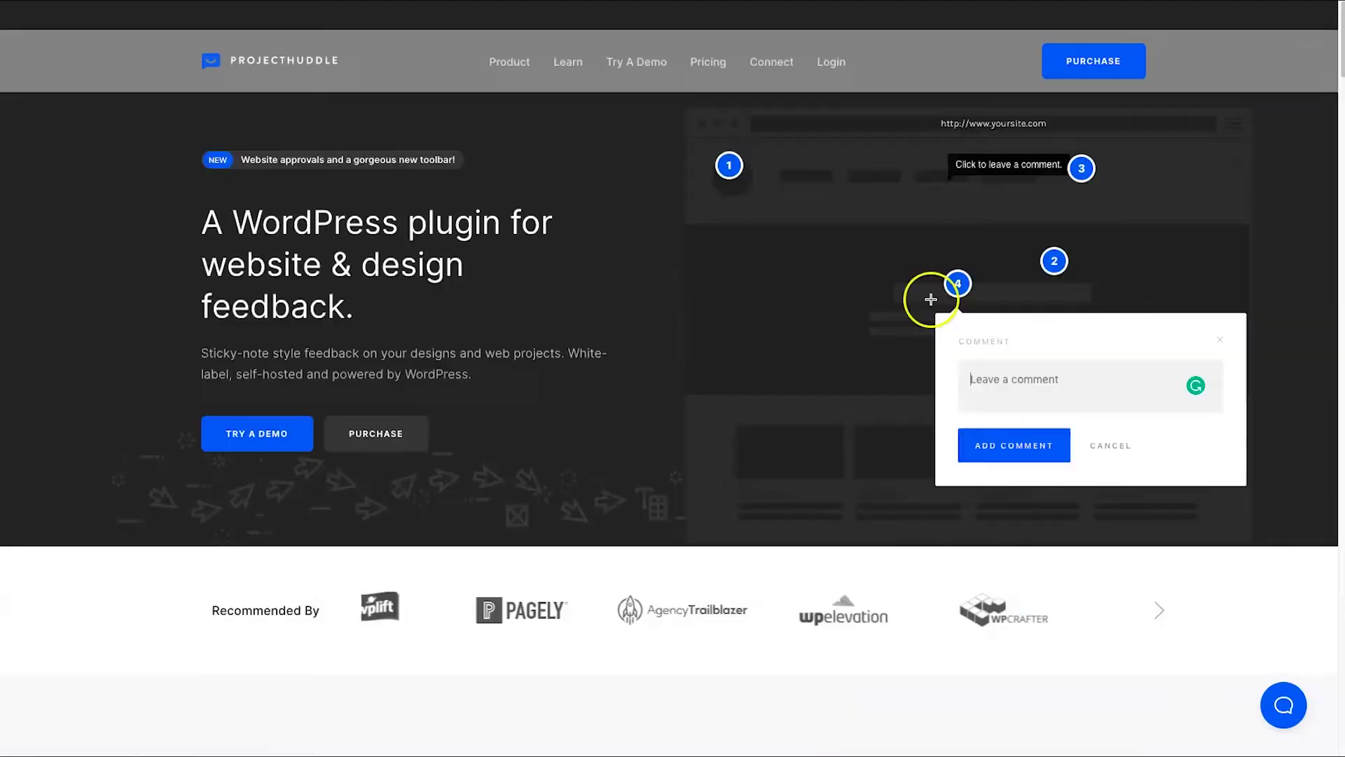
pyautogui.scroll(-9, 928, 241)
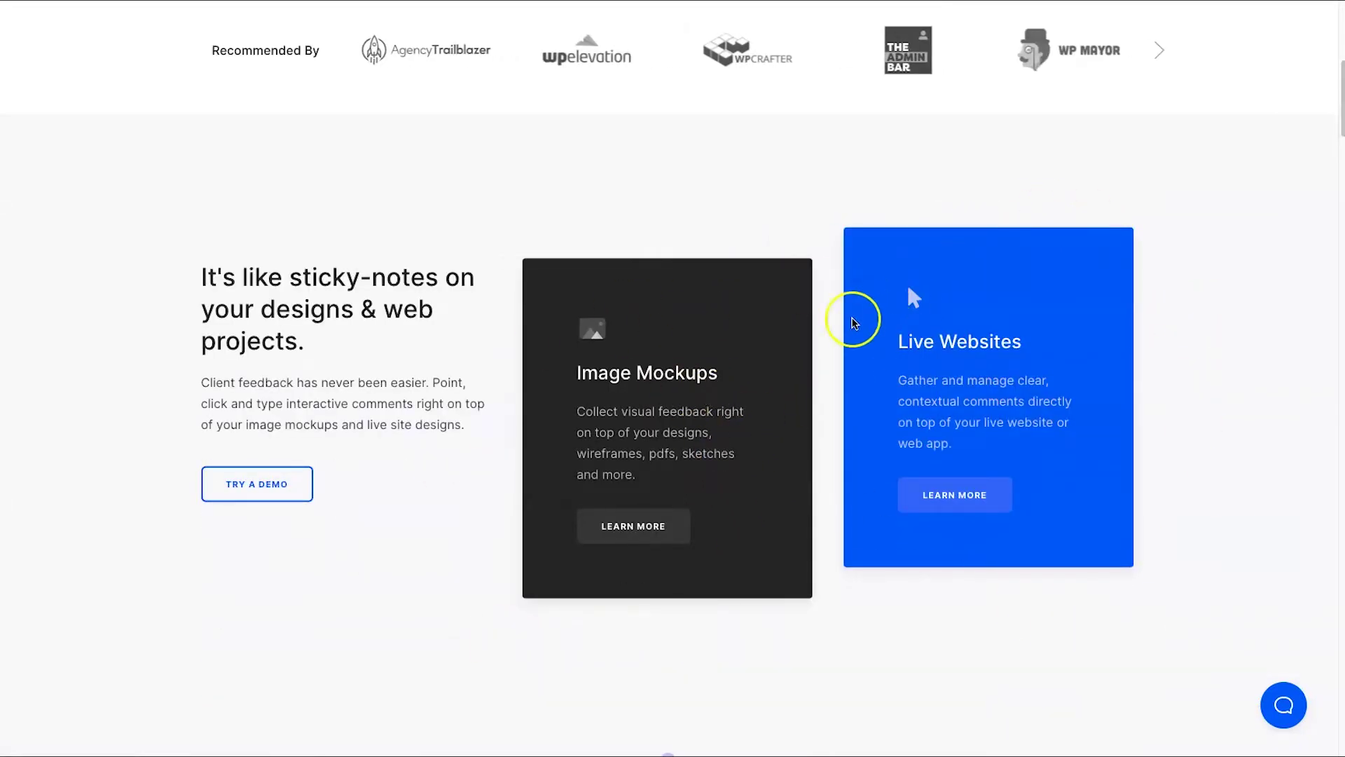
pyautogui.scroll(-20, 816, 357)
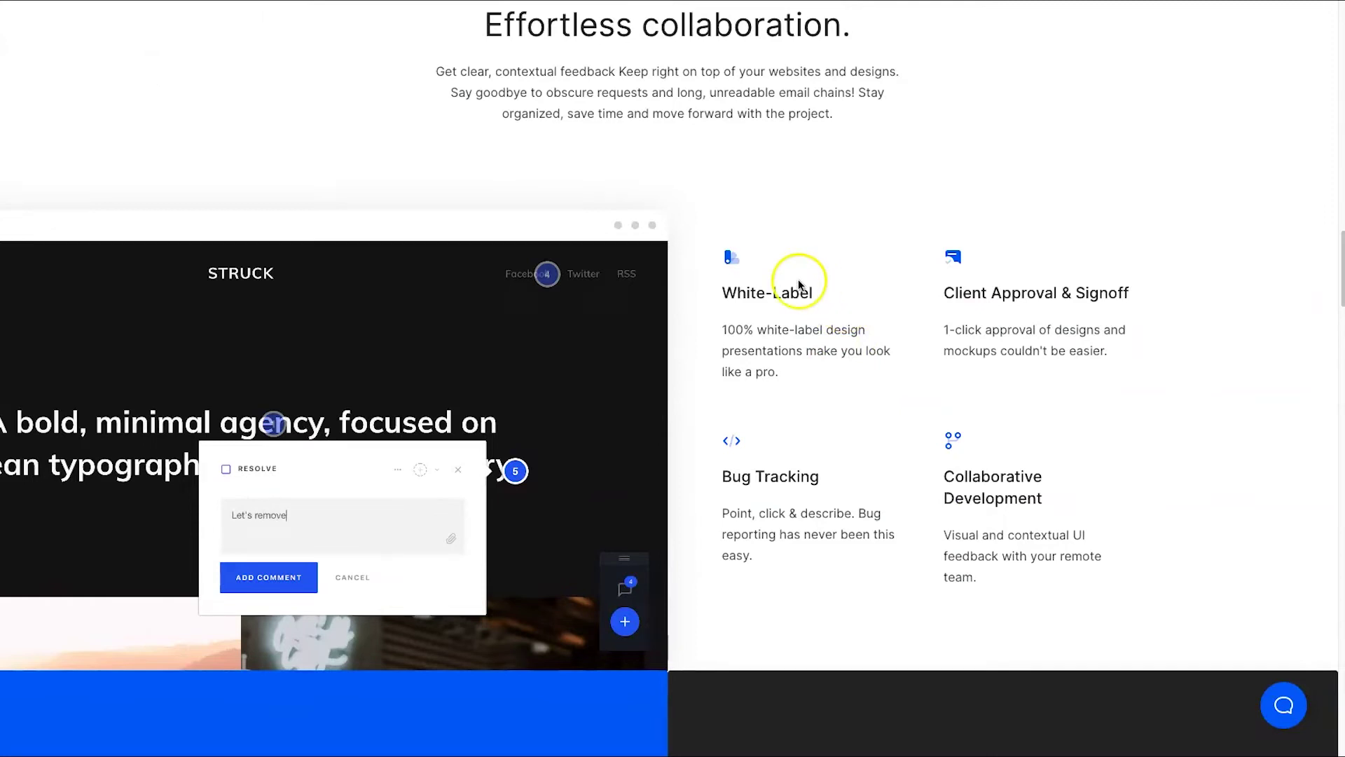
pyautogui.moveTo(728, 298); pyautogui.dragTo(1141, 301)
pyautogui.click(1141, 301)
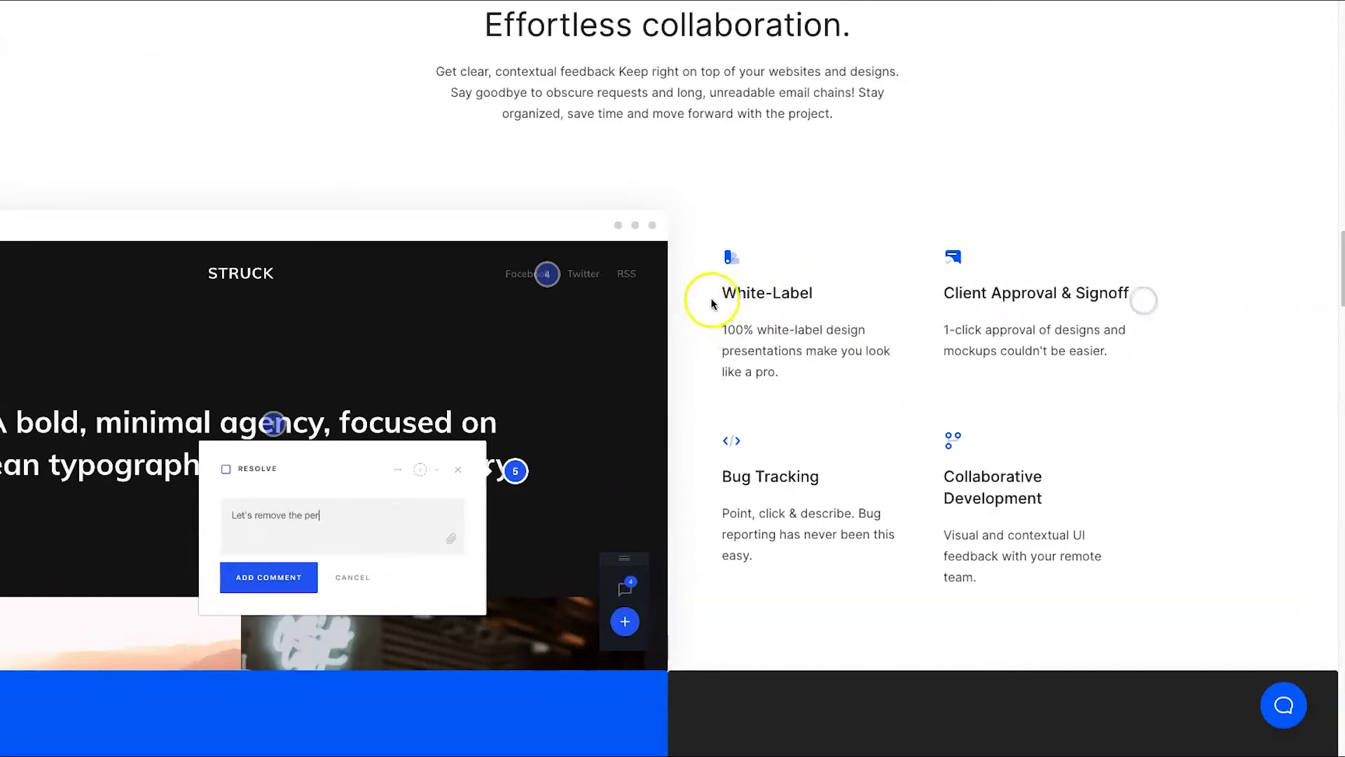
pyautogui.moveTo(705, 300); pyautogui.dragTo(839, 295)
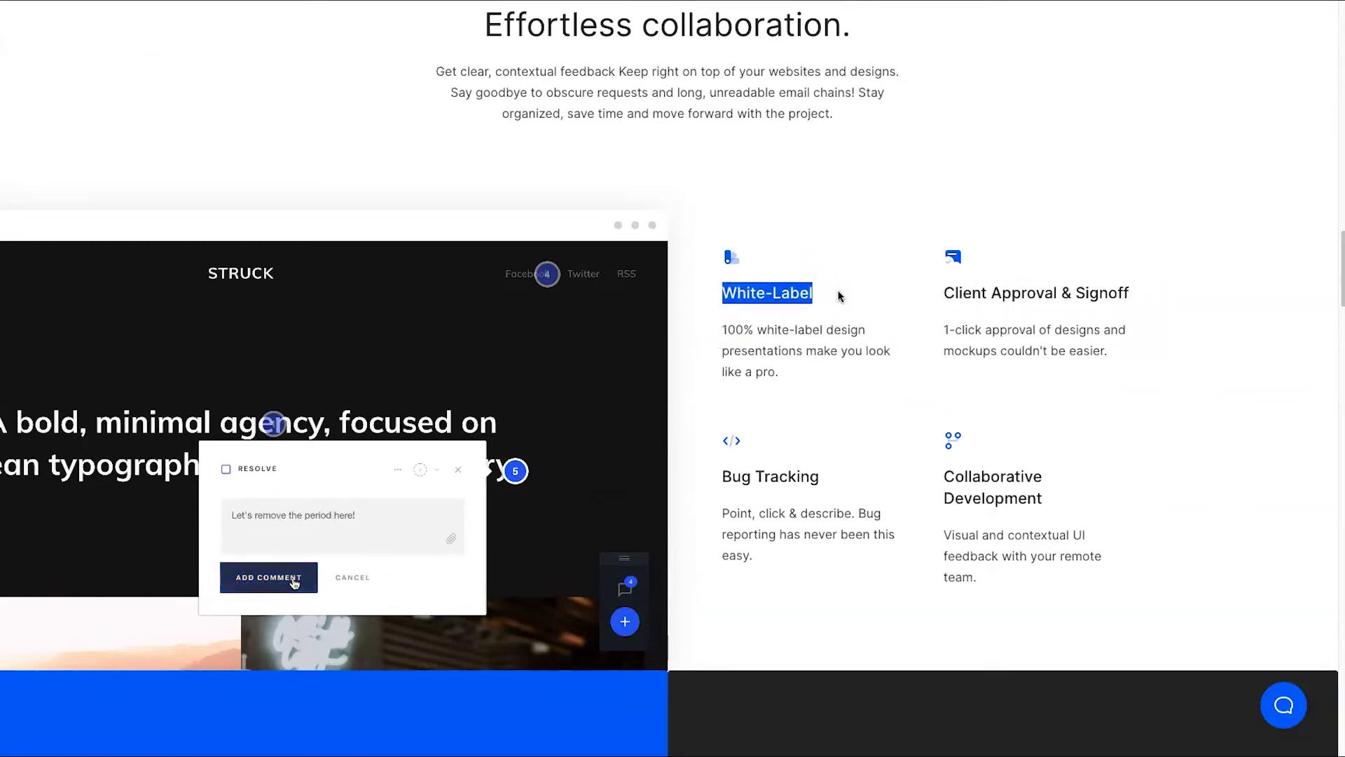
pyautogui.click(759, 299)
pyautogui.click(755, 287)
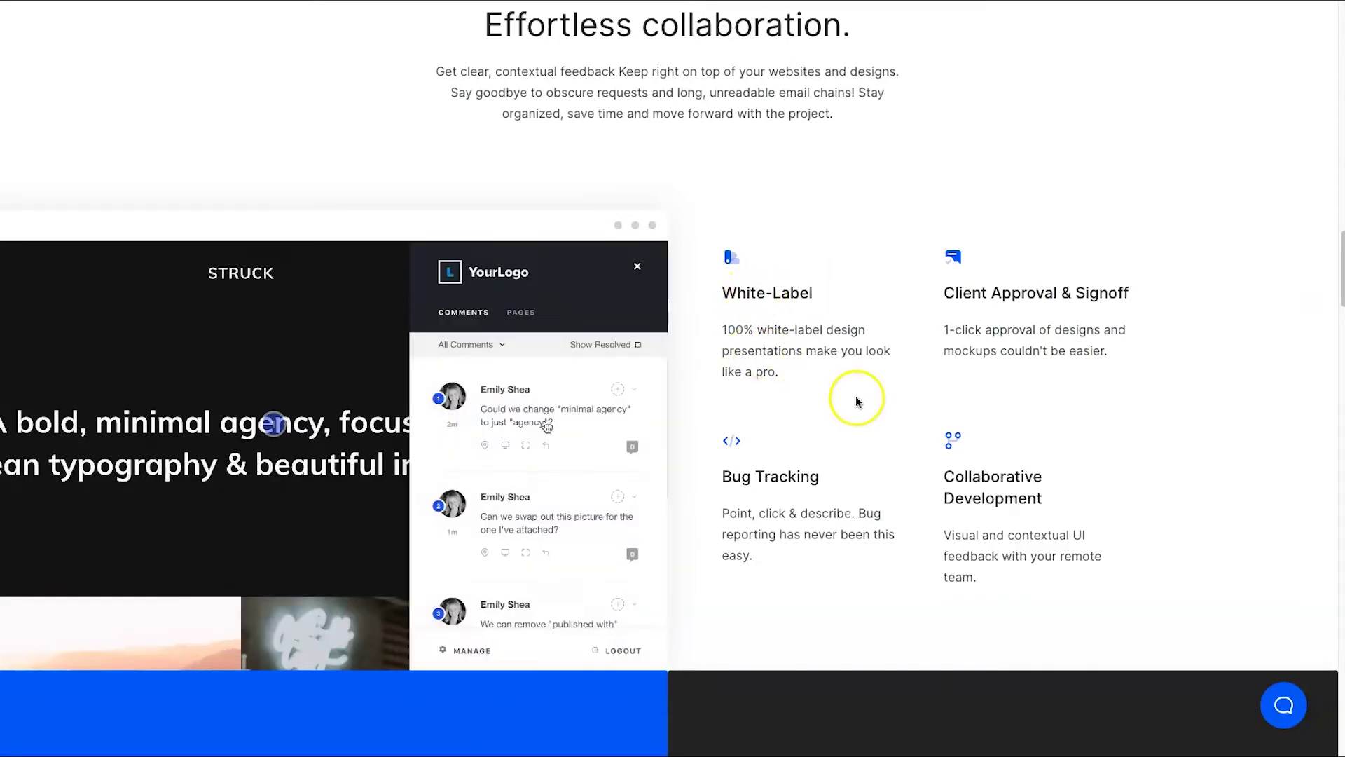
pyautogui.moveTo(808, 363); pyautogui.dragTo(711, 328)
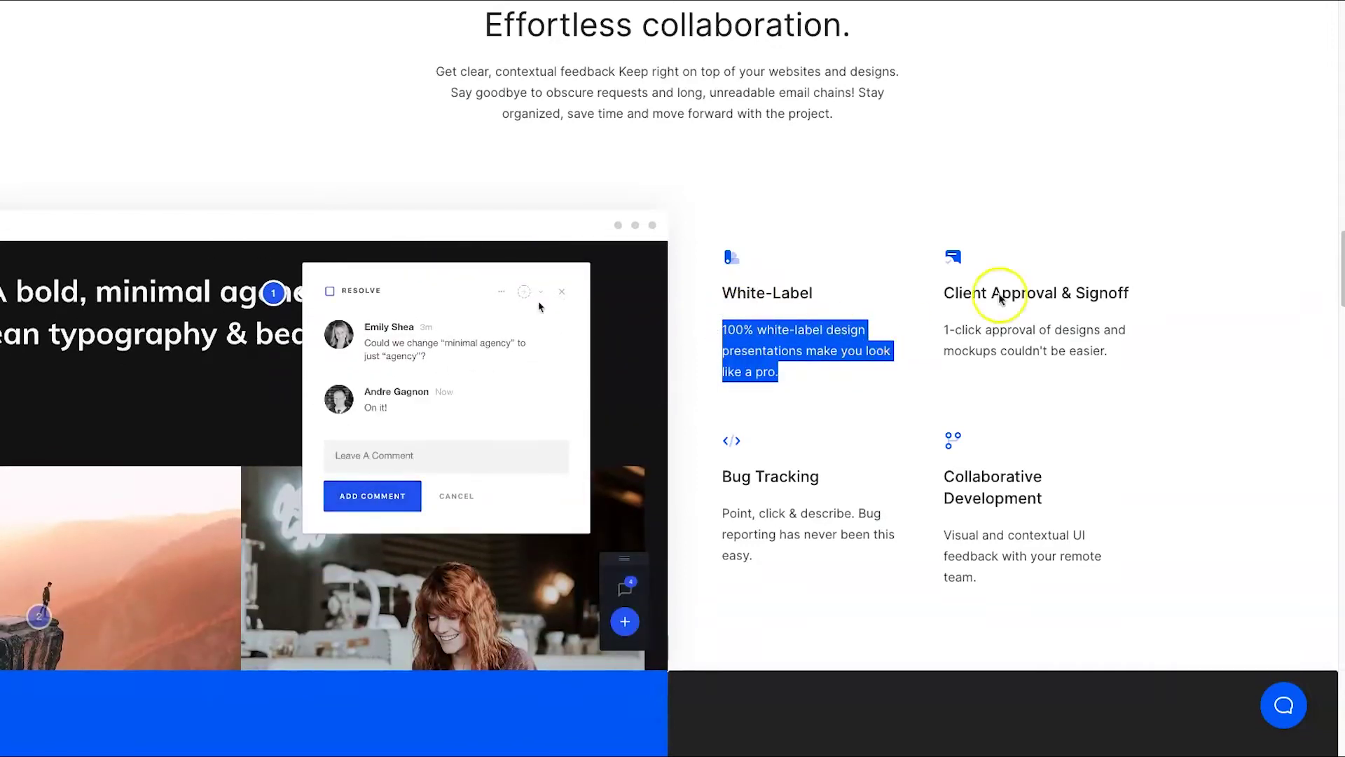
pyautogui.click(977, 294)
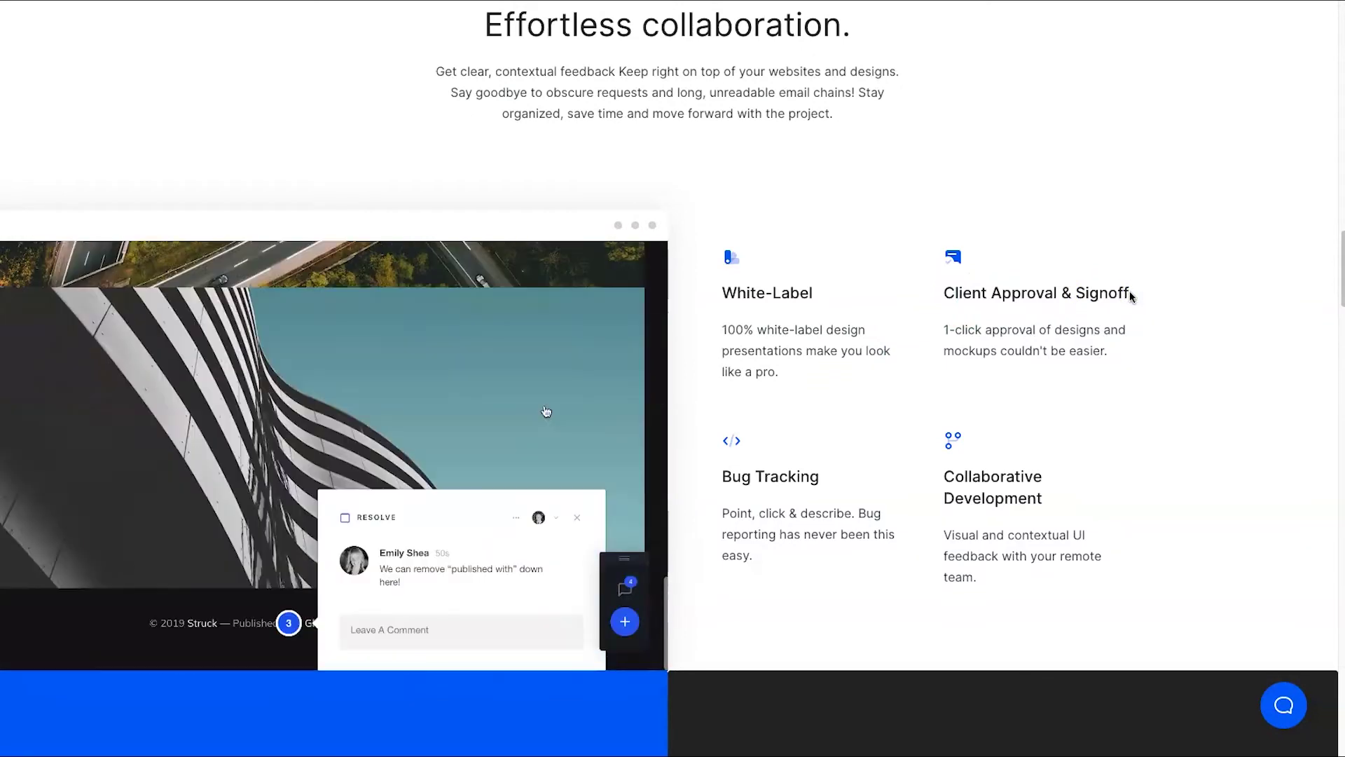
pyautogui.click(1112, 296)
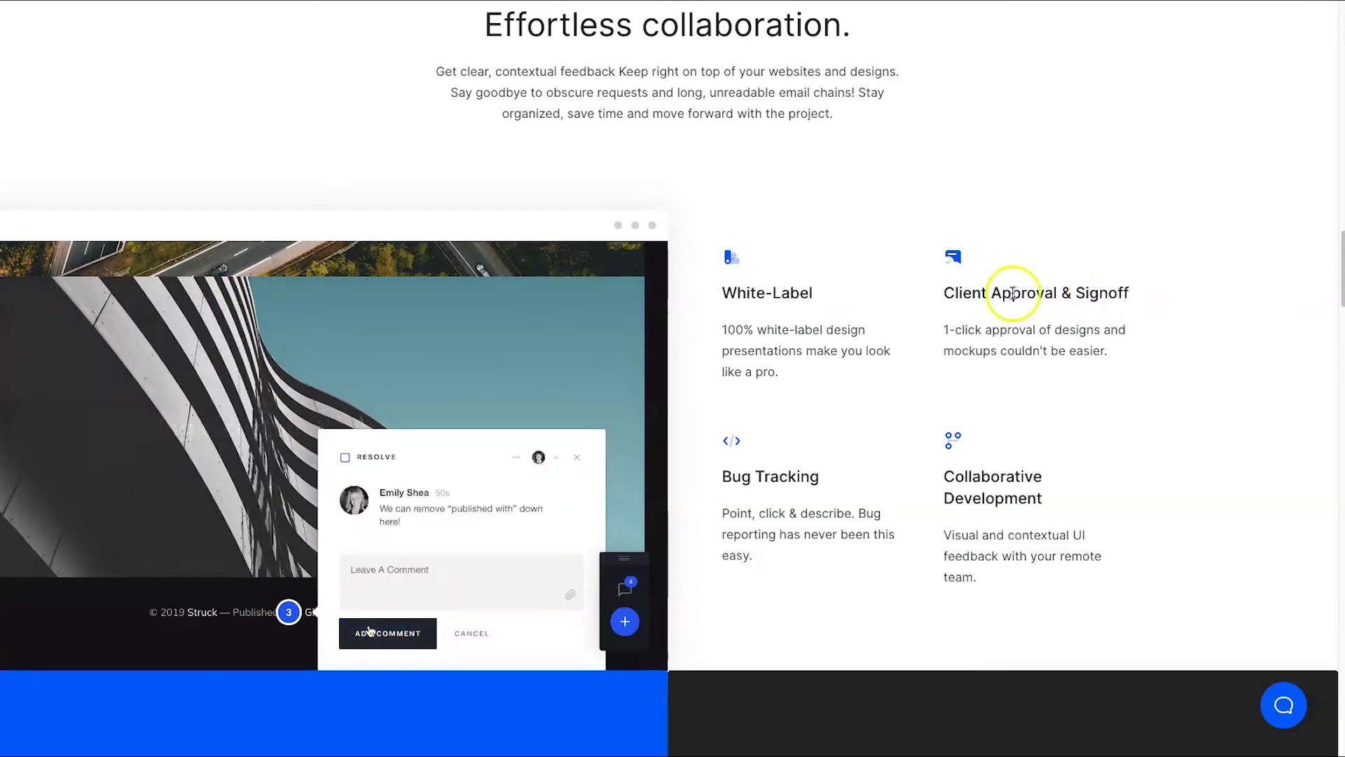
pyautogui.moveTo(961, 293); pyautogui.dragTo(1057, 293)
pyautogui.click(1053, 287)
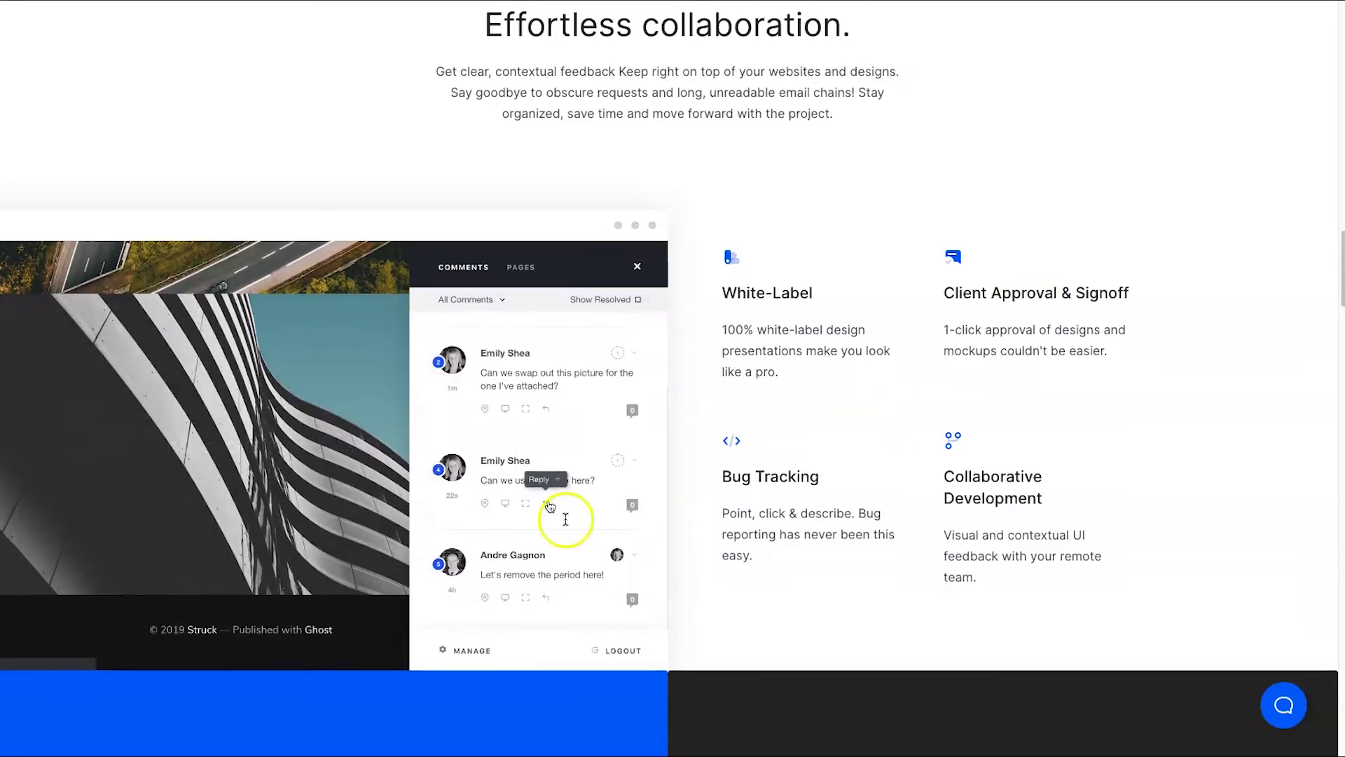
pyautogui.scroll(-15, 240, 224)
pyautogui.scroll(-20, 170, 266)
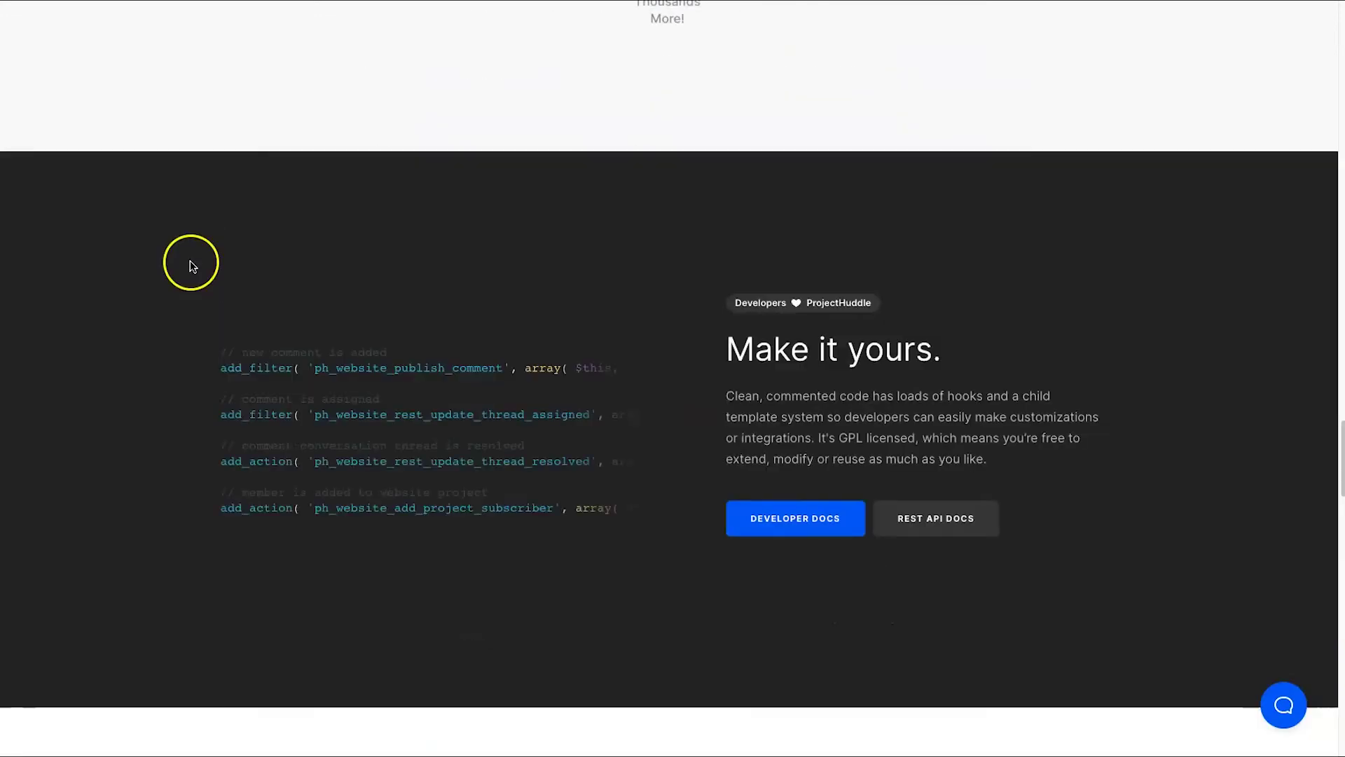
pyautogui.scroll(20, 324, 279)
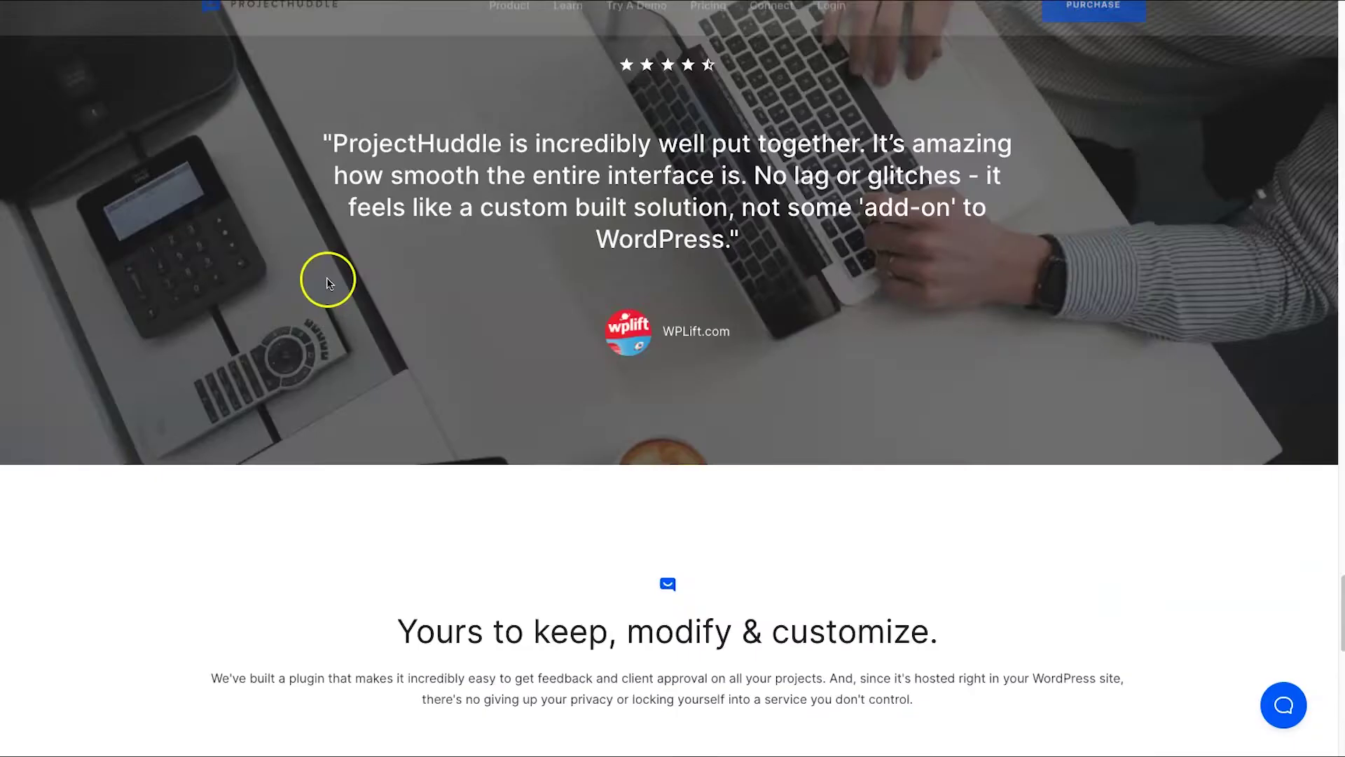
pyautogui.scroll(5, 328, 277)
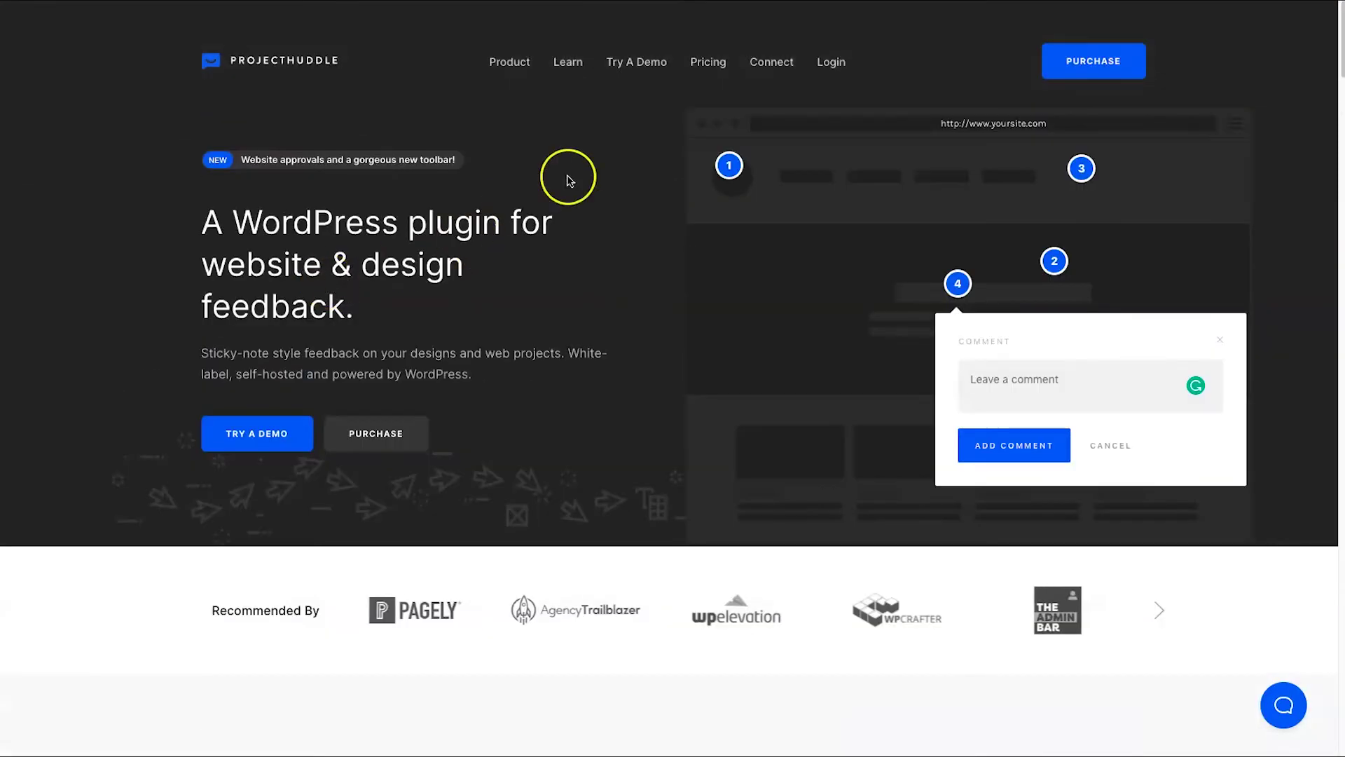
pyautogui.click(709, 67)
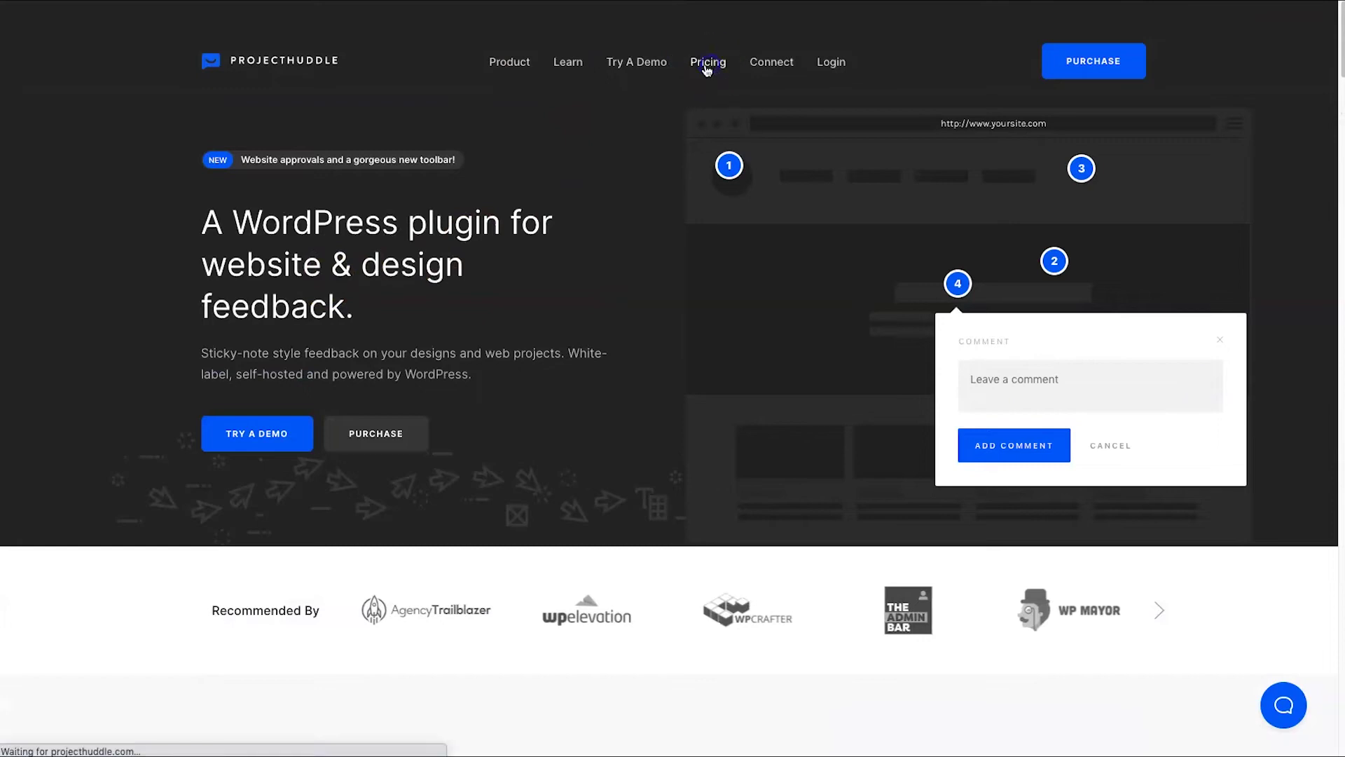
pyautogui.scroll(-8, 691, 224)
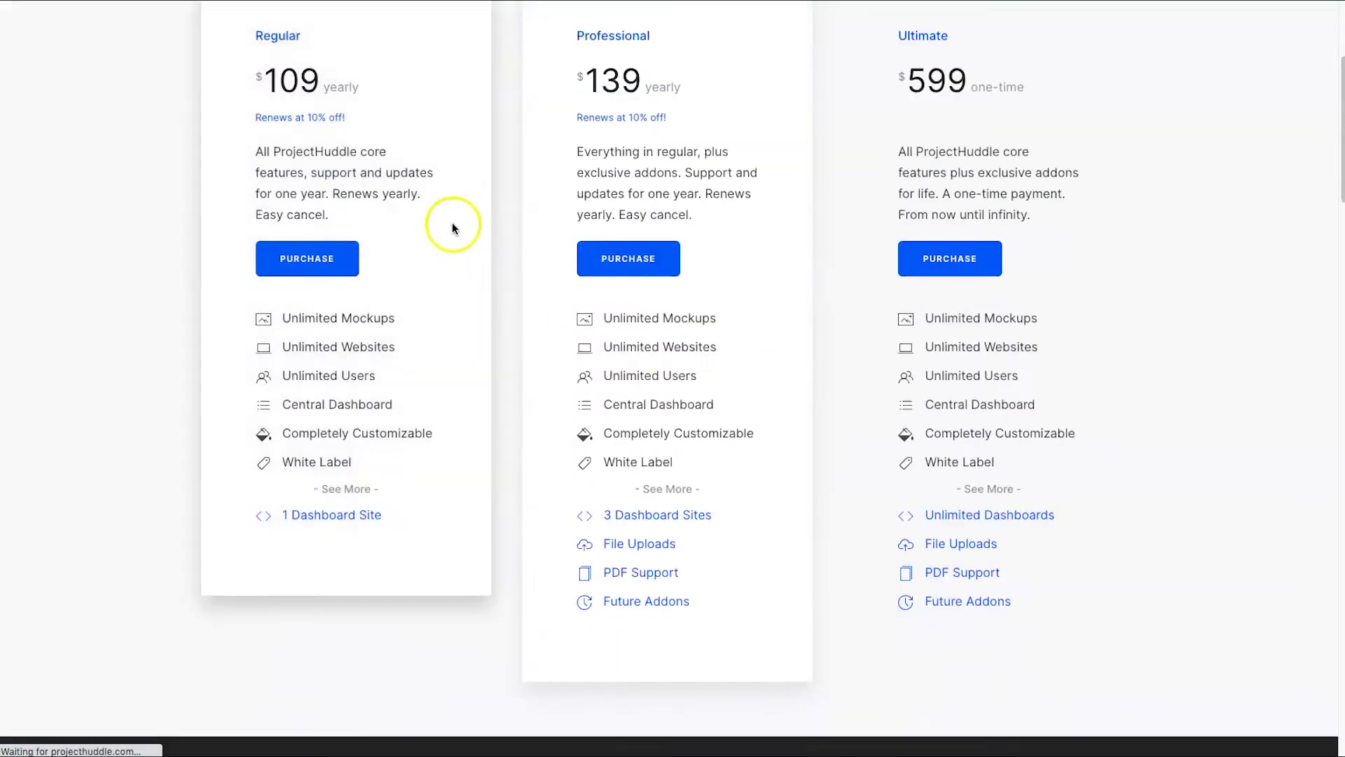
pyautogui.scroll(1, 450, 225)
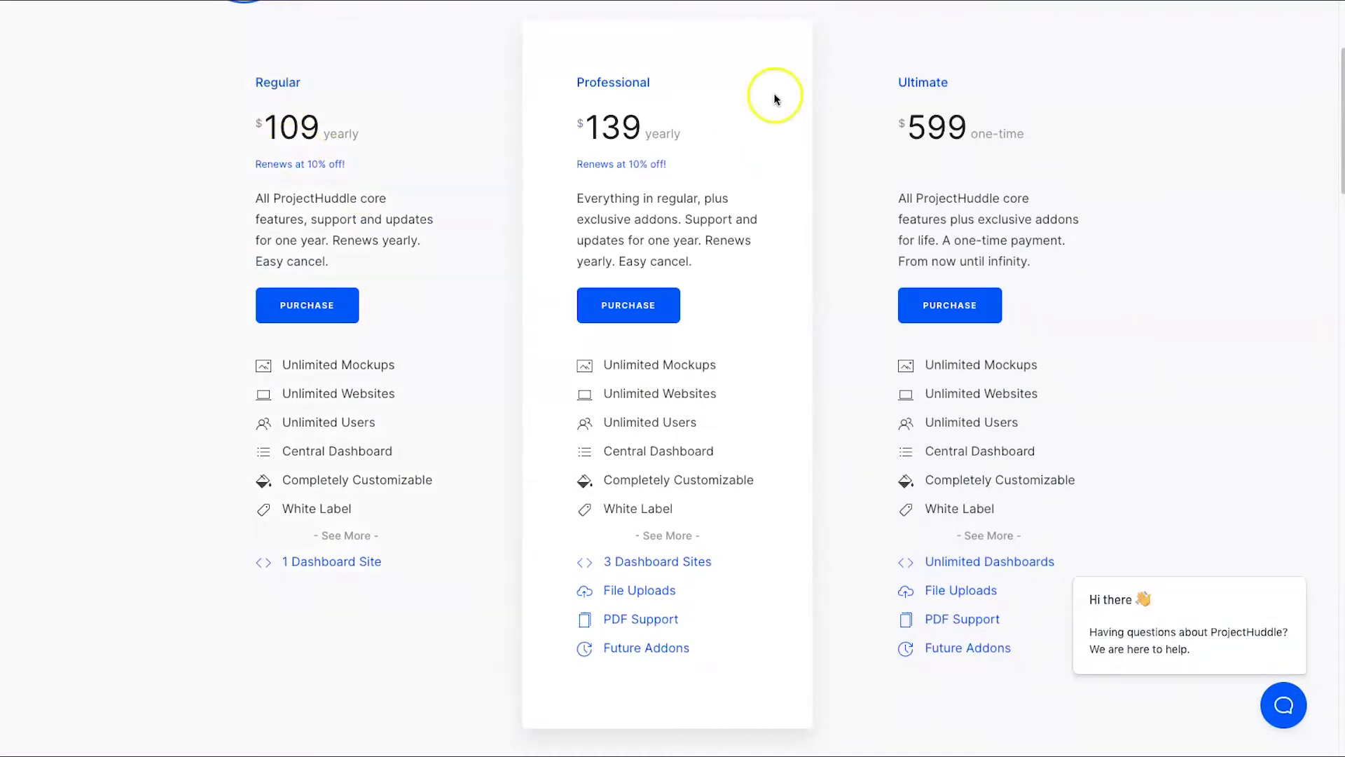
pyautogui.moveTo(602, 114); pyautogui.dragTo(697, 126)
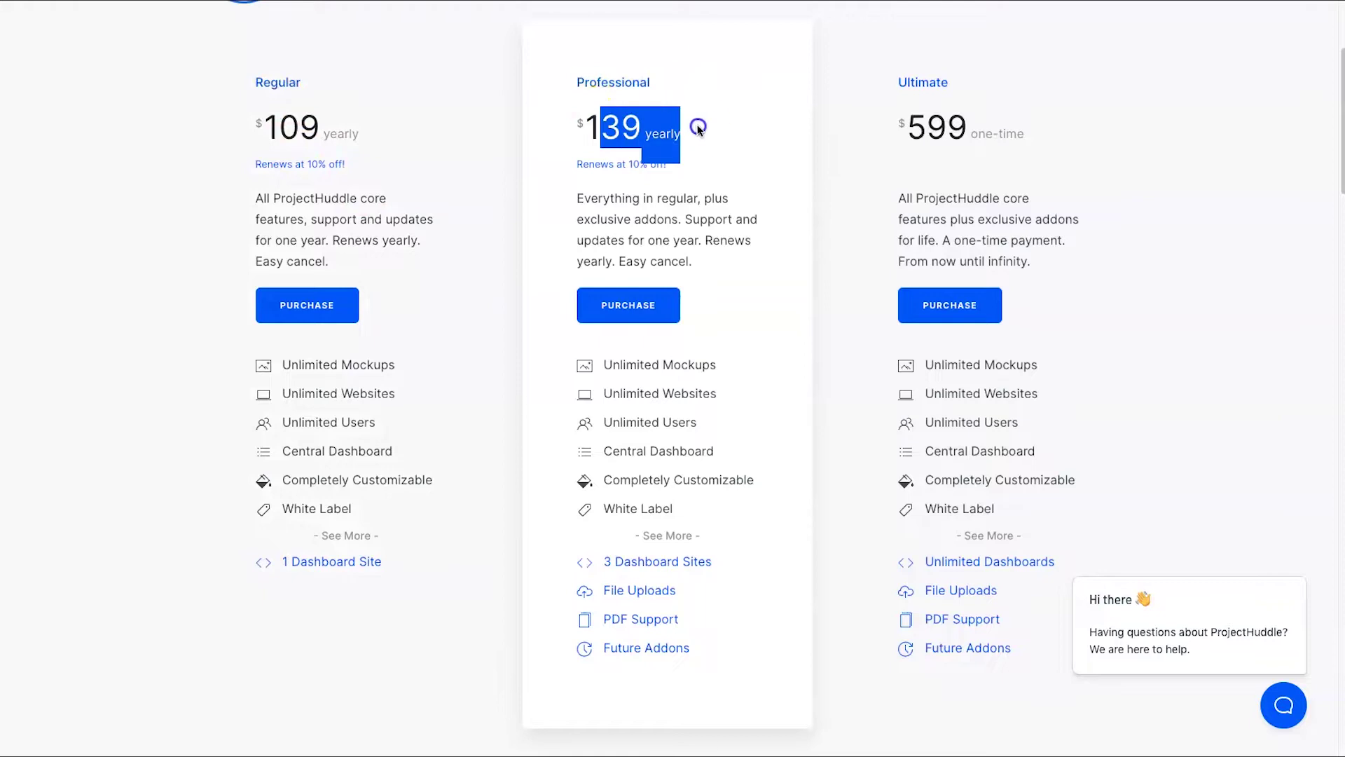
pyautogui.click(698, 127)
pyautogui.moveTo(868, 137); pyautogui.dragTo(1034, 132)
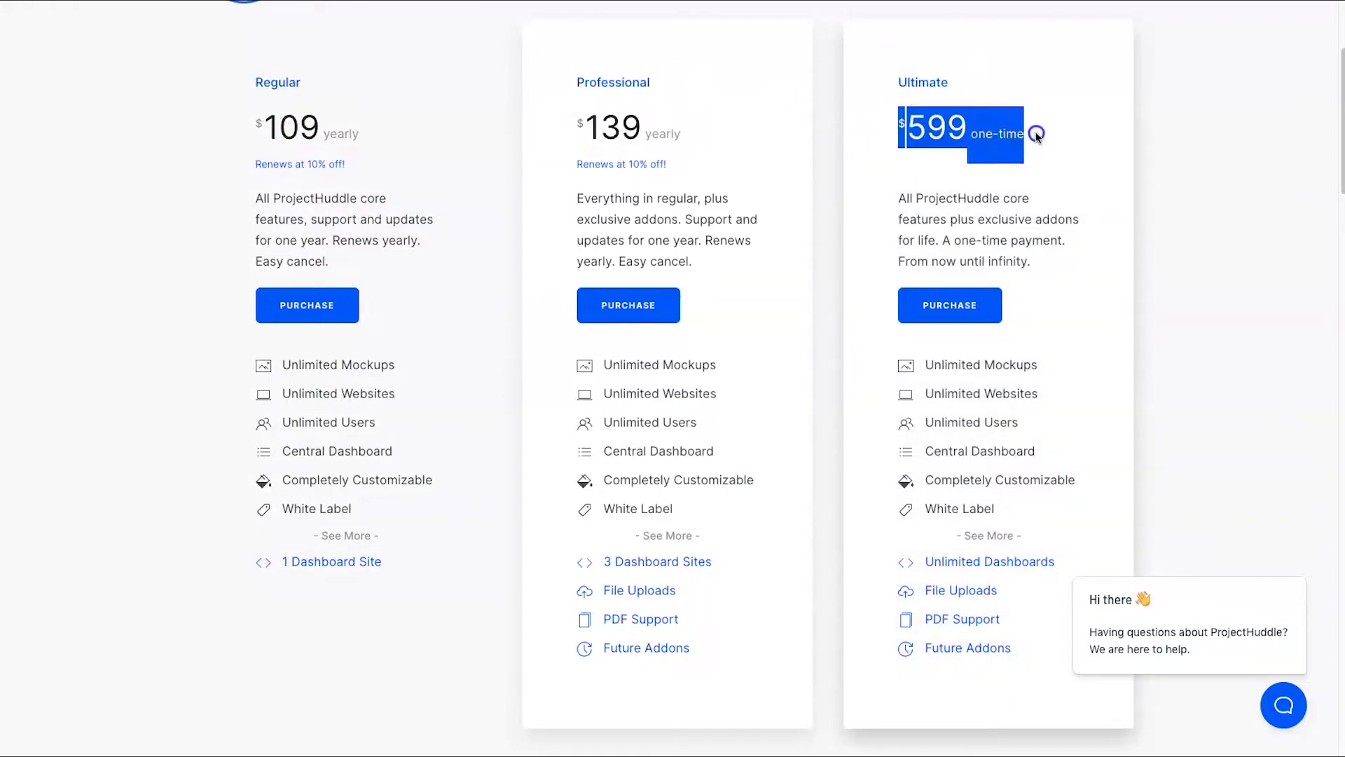
pyautogui.click(1035, 133)
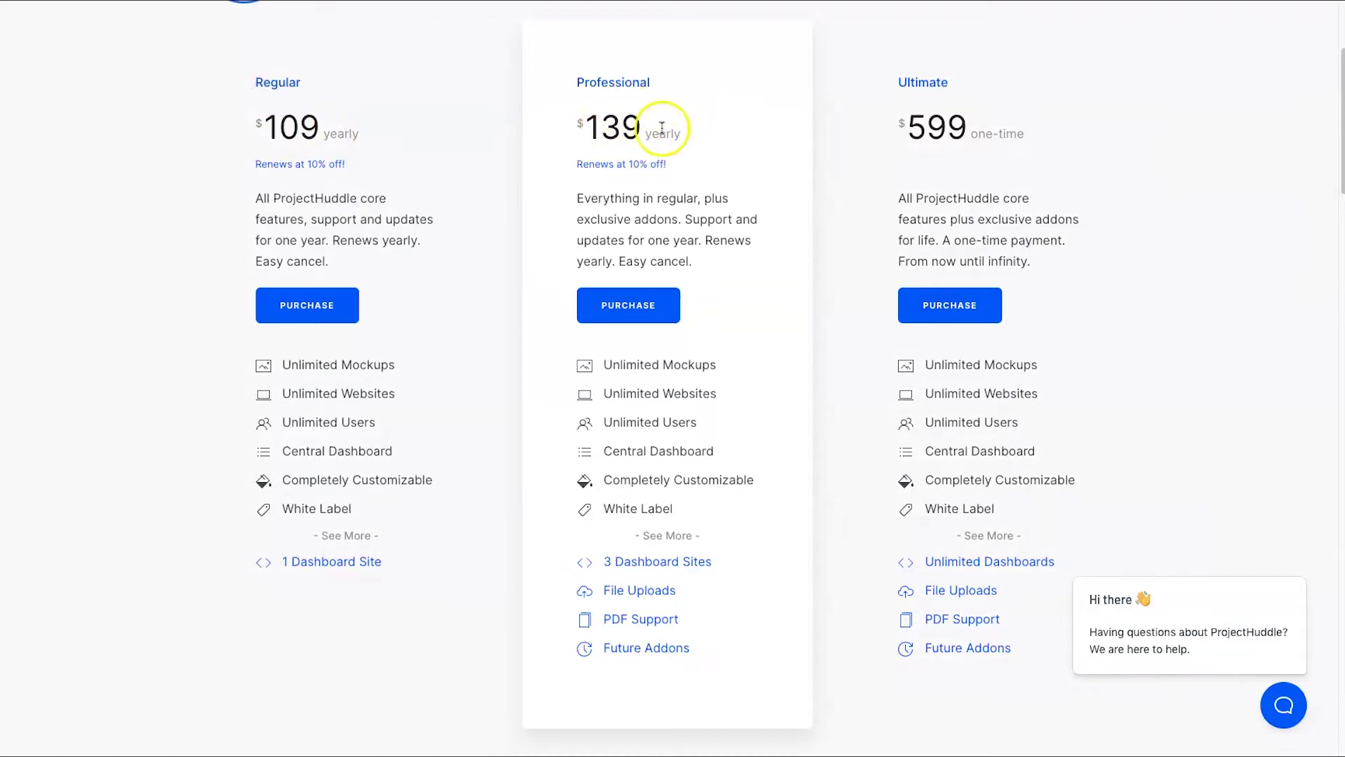
pyautogui.moveTo(943, 131); pyautogui.dragTo(1021, 128)
pyautogui.click(1021, 128)
pyautogui.click(1053, 566)
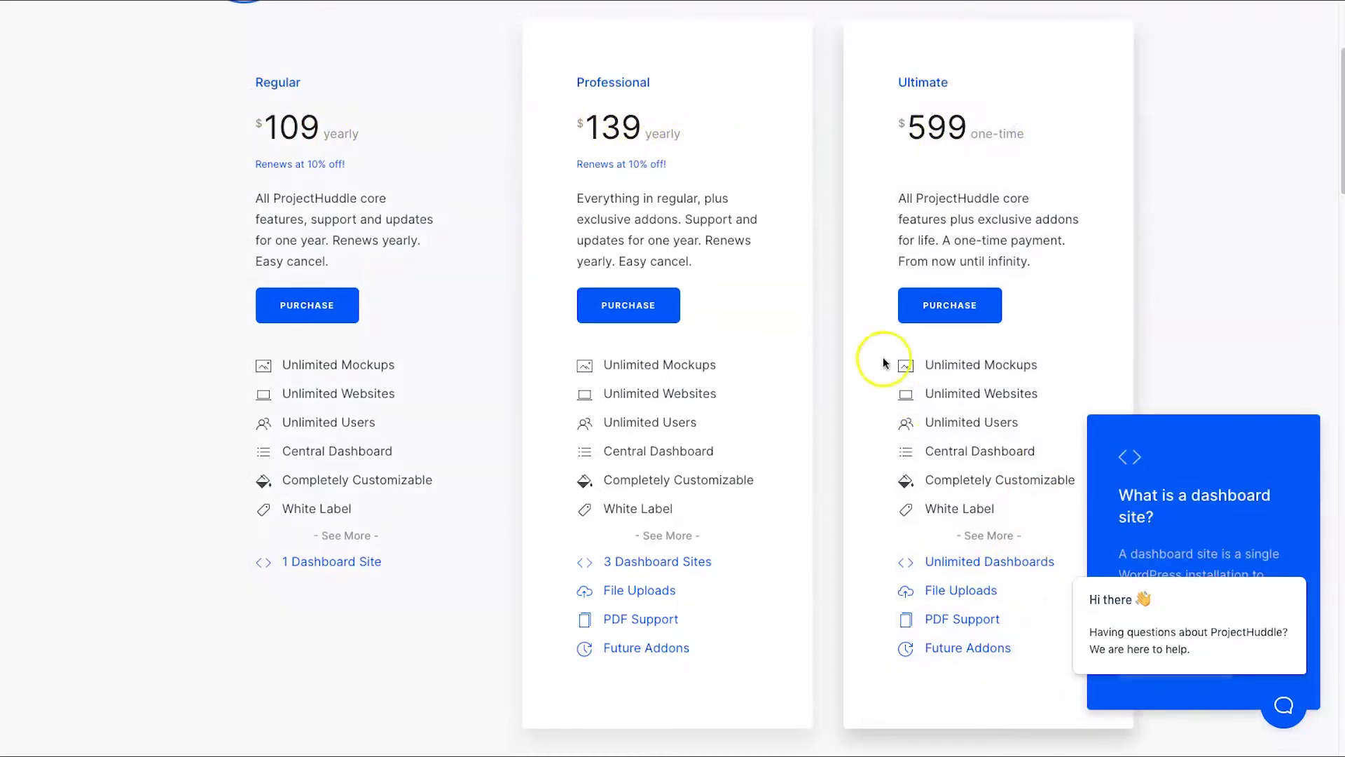
pyautogui.click(1282, 706)
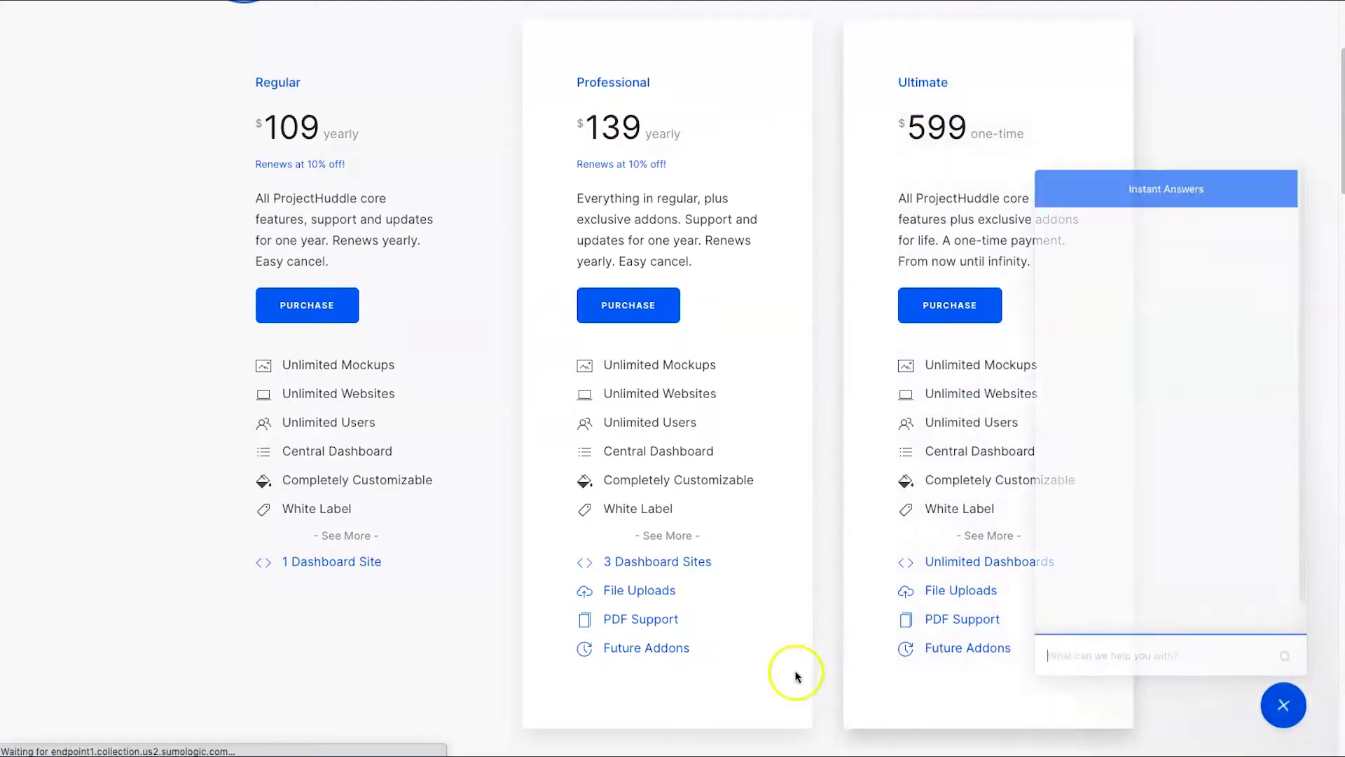
pyautogui.click(1282, 706)
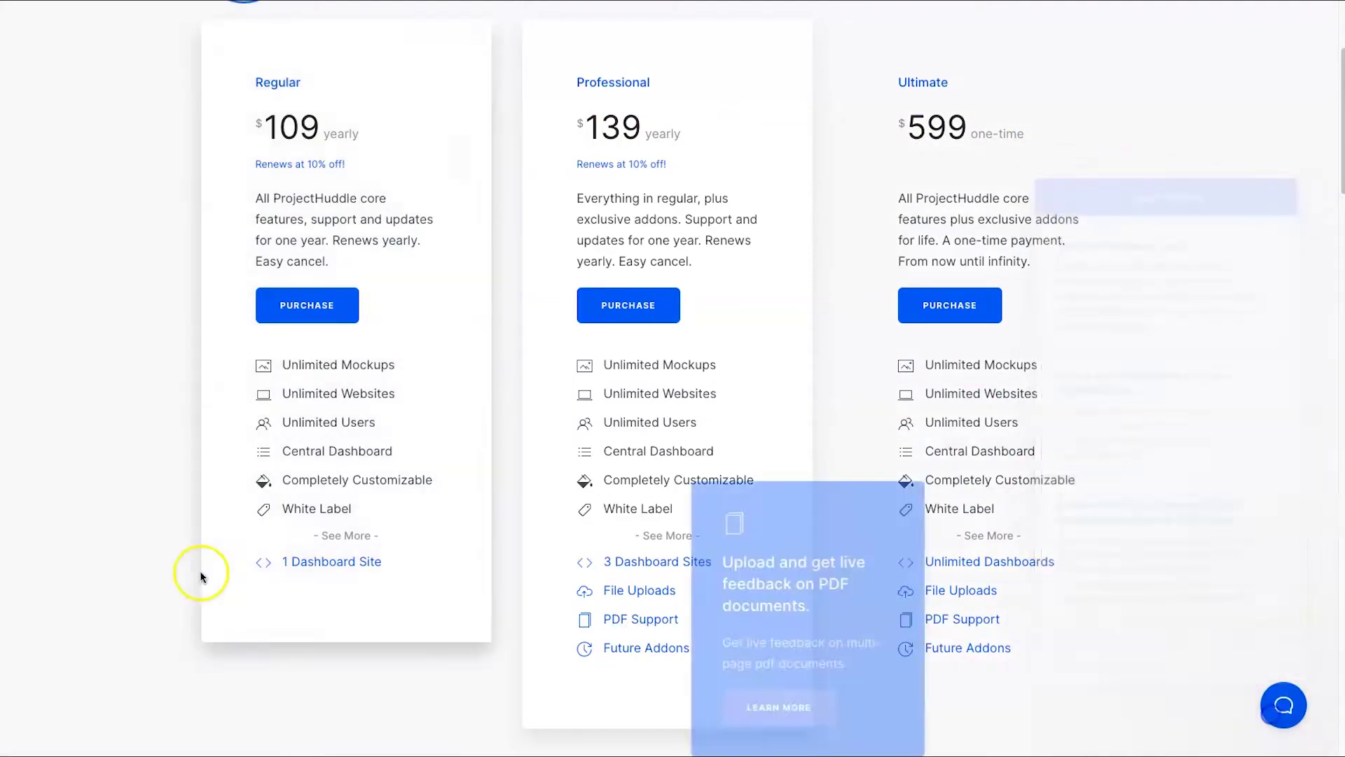
pyautogui.moveTo(316, 565)
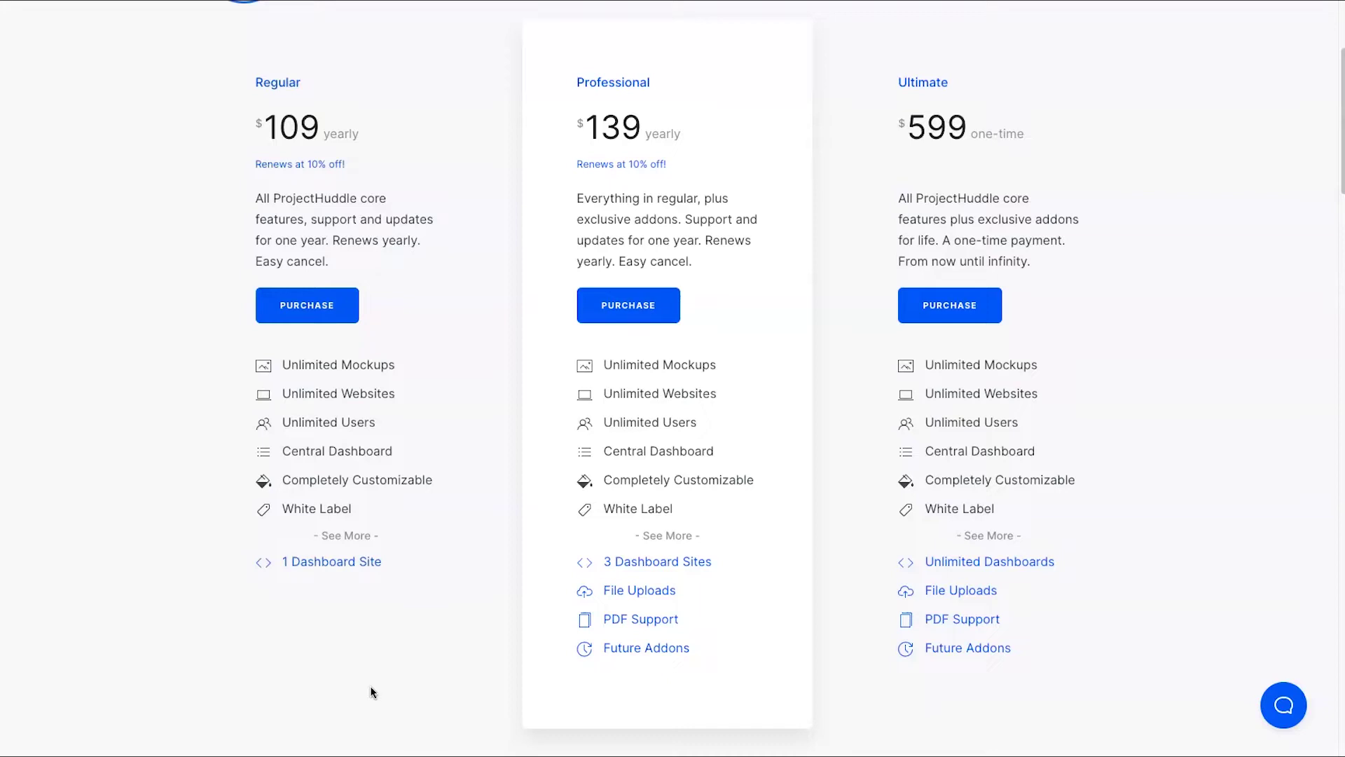
pyautogui.moveTo(280, 563)
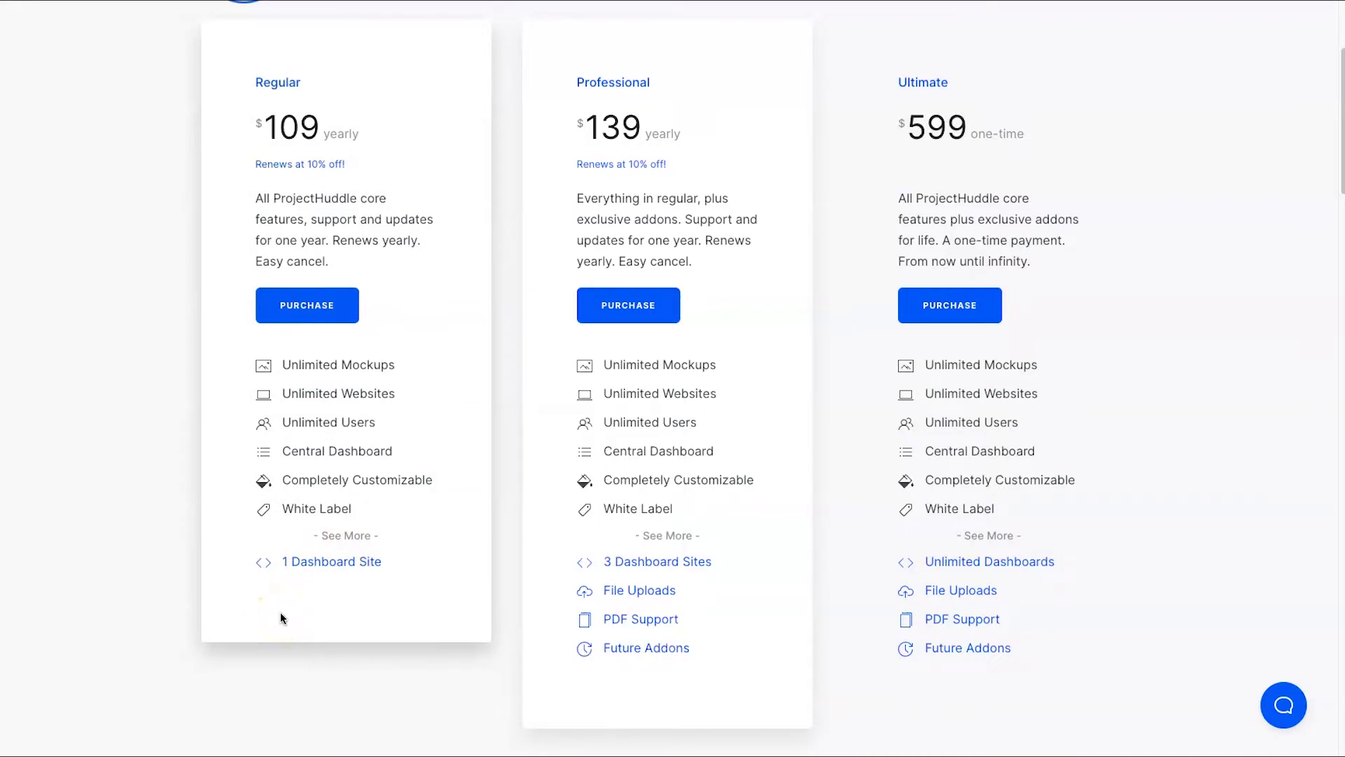
pyautogui.click(353, 725)
pyautogui.moveTo(618, 580)
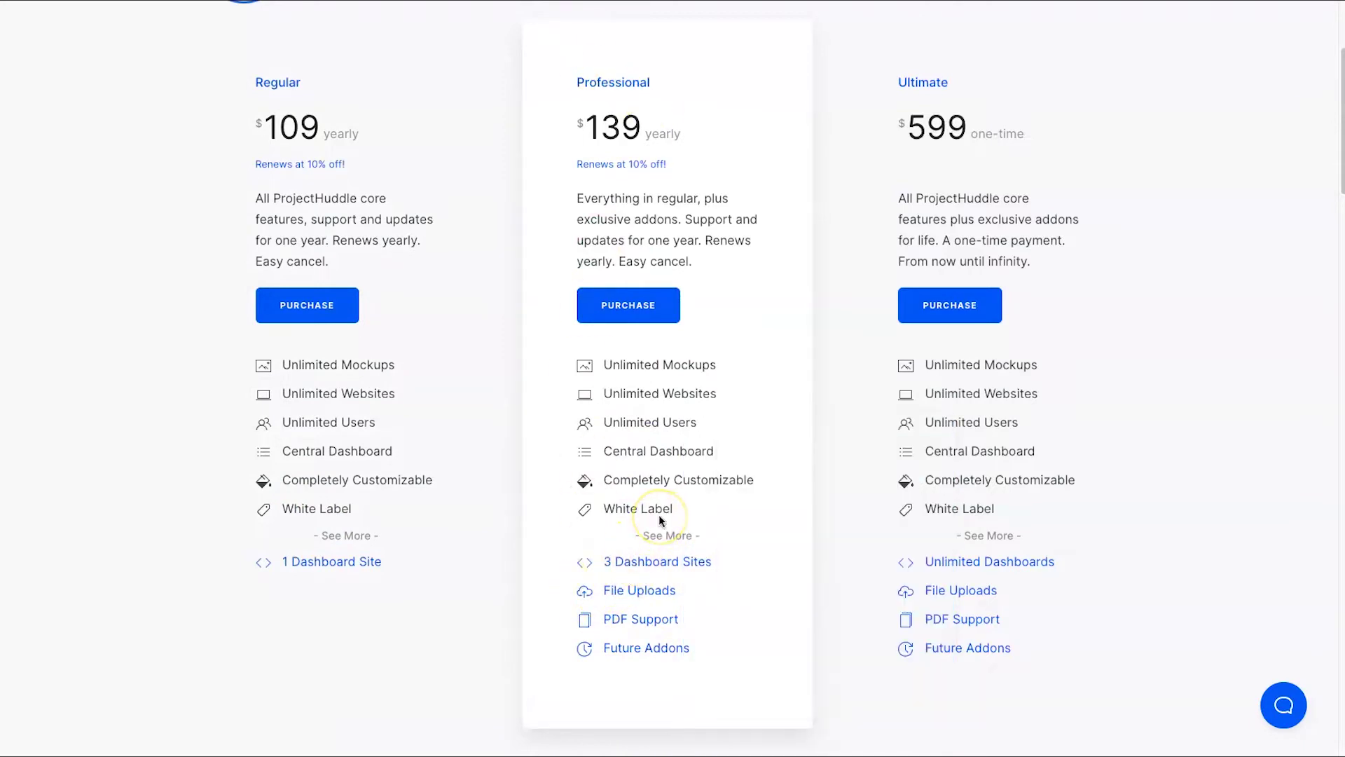
pyautogui.click(545, 526)
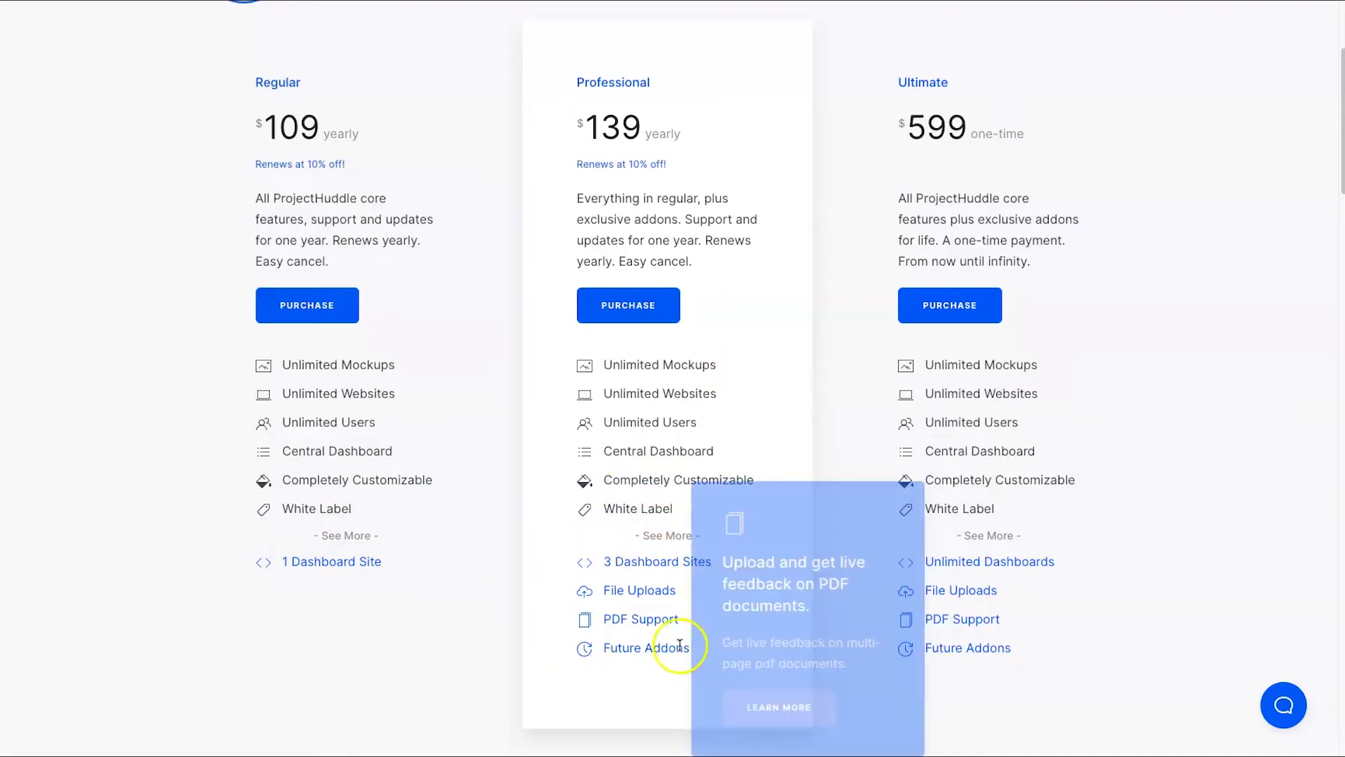
pyautogui.moveTo(580, 584)
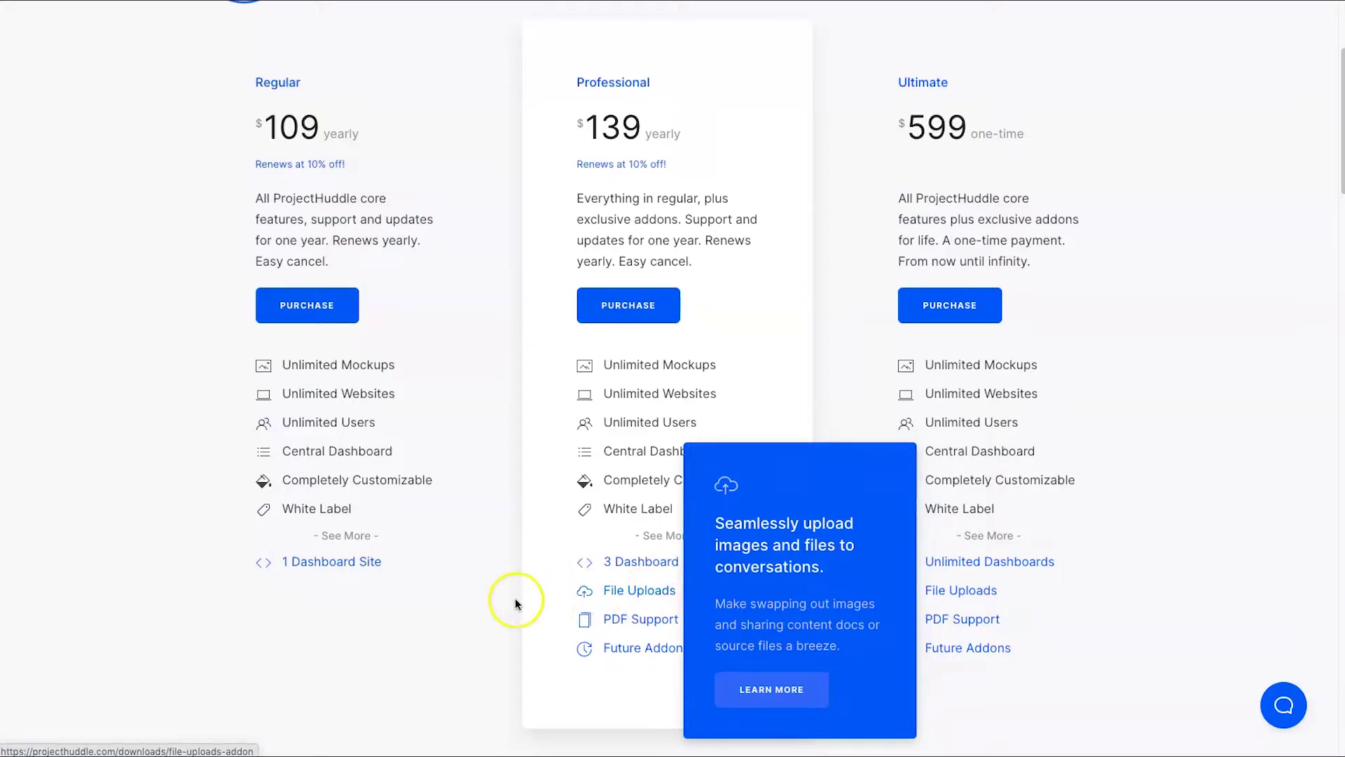
pyautogui.moveTo(639, 624)
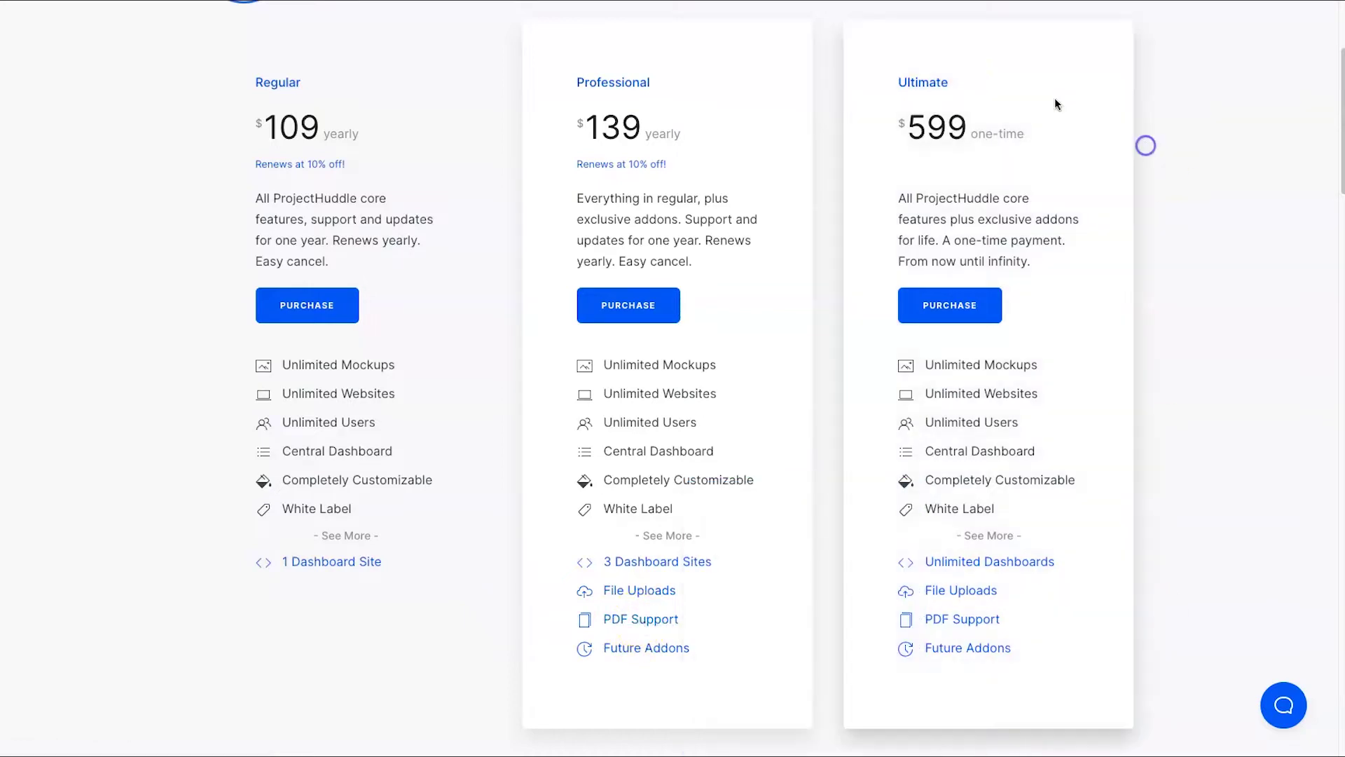
pyautogui.moveTo(1045, 644); pyautogui.dragTo(908, 365)
pyautogui.click(1045, 592)
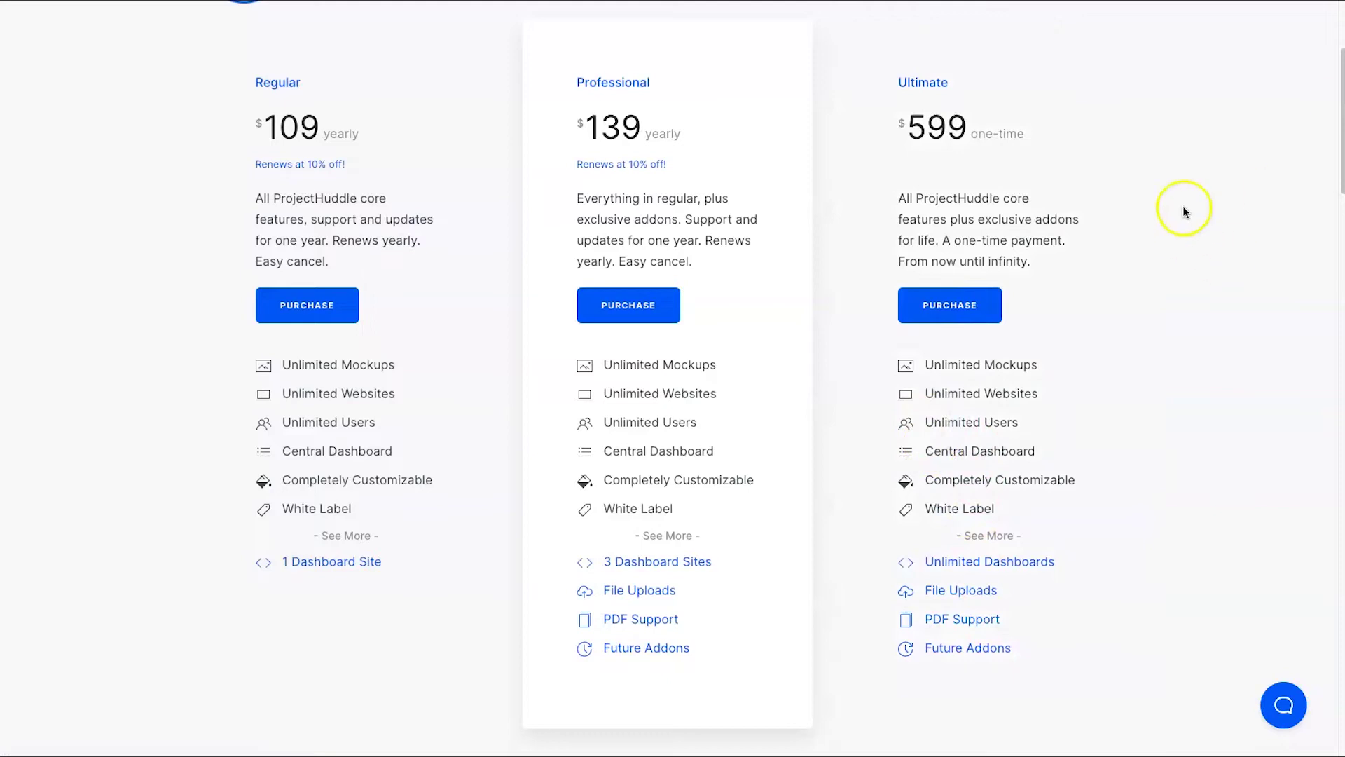
pyautogui.moveTo(1039, 136)
pyautogui.mouseDown()
pyautogui.moveTo(968, 135)
pyautogui.moveTo(1045, 135)
pyautogui.mouseUp()
pyautogui.doubleClick(934, 126)
pyautogui.click(1060, 139)
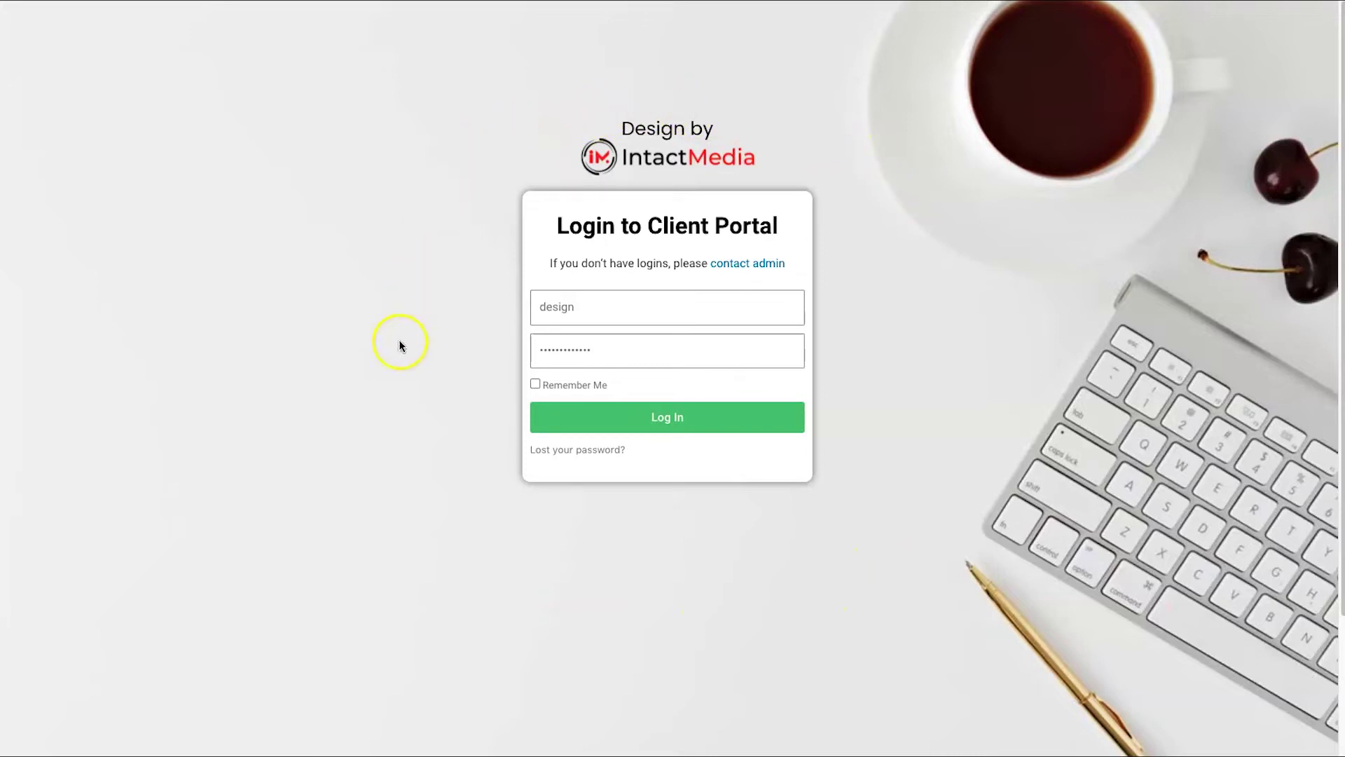
# Log in to the client portal, view the empty ProjectHuddle Overview, then open Websites
pyautogui.click(678, 419)
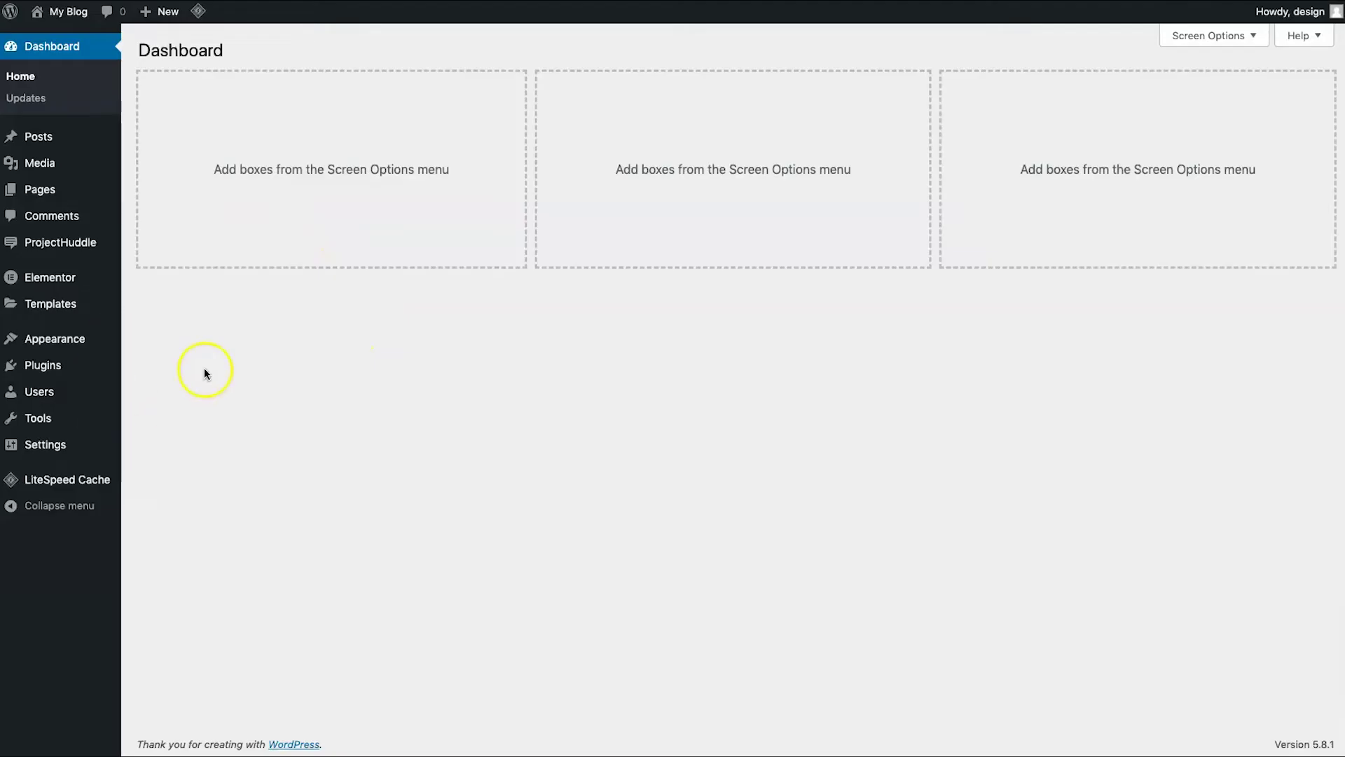
pyautogui.moveTo(63, 243)
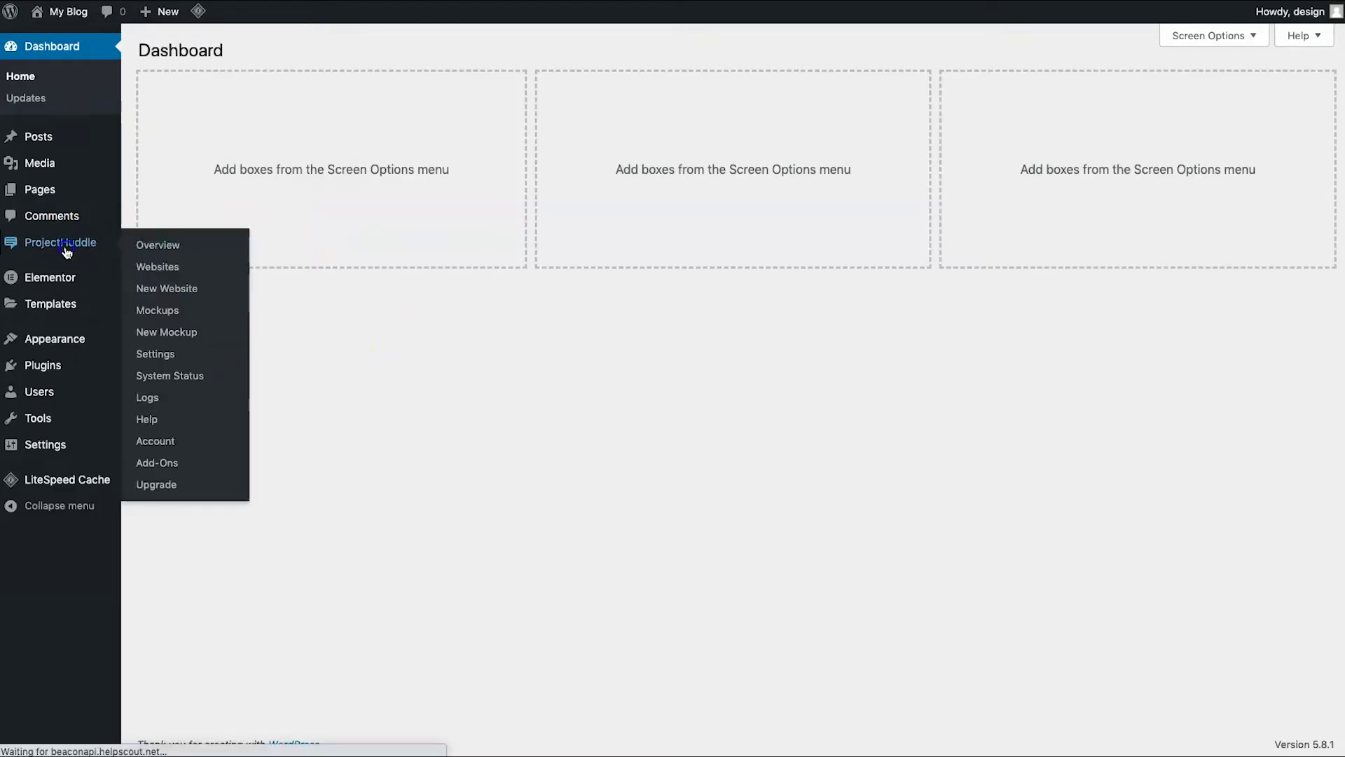
pyautogui.click(99, 245)
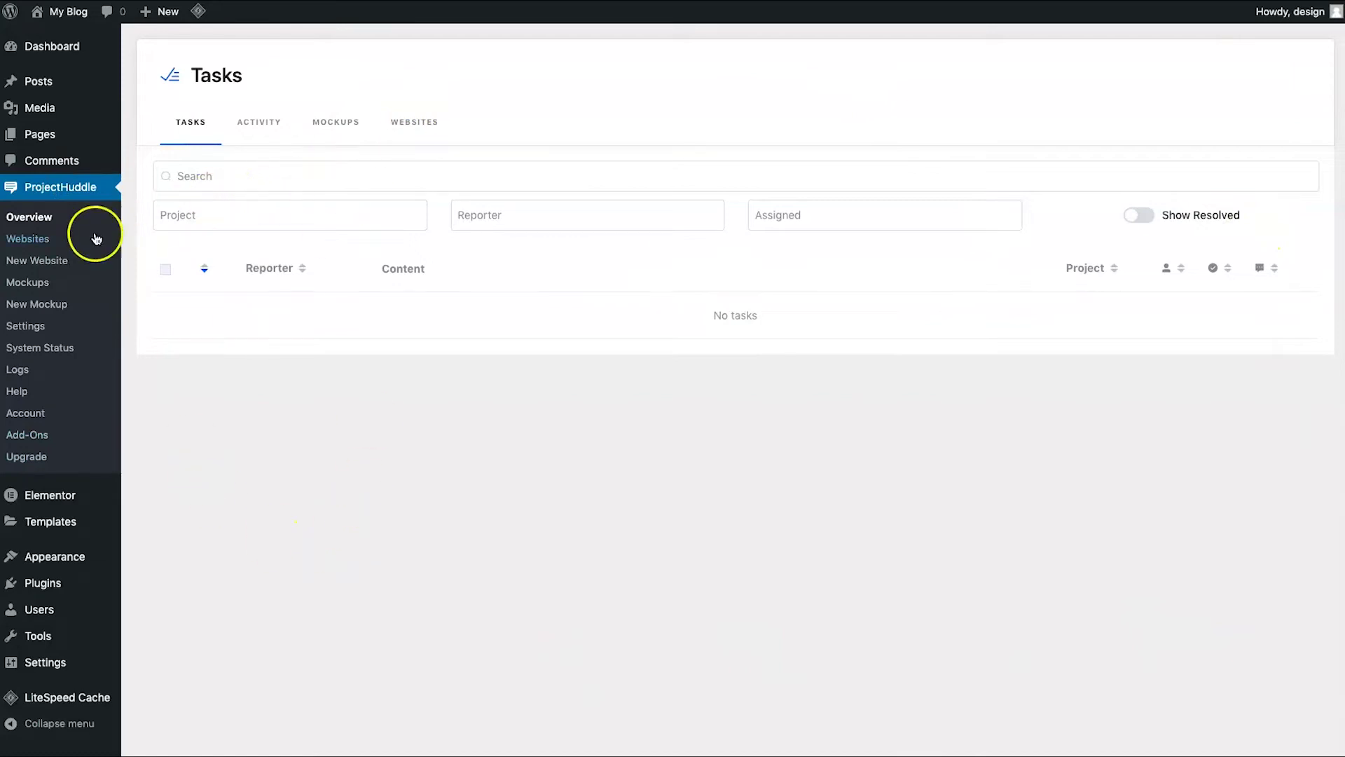
pyautogui.click(47, 240)
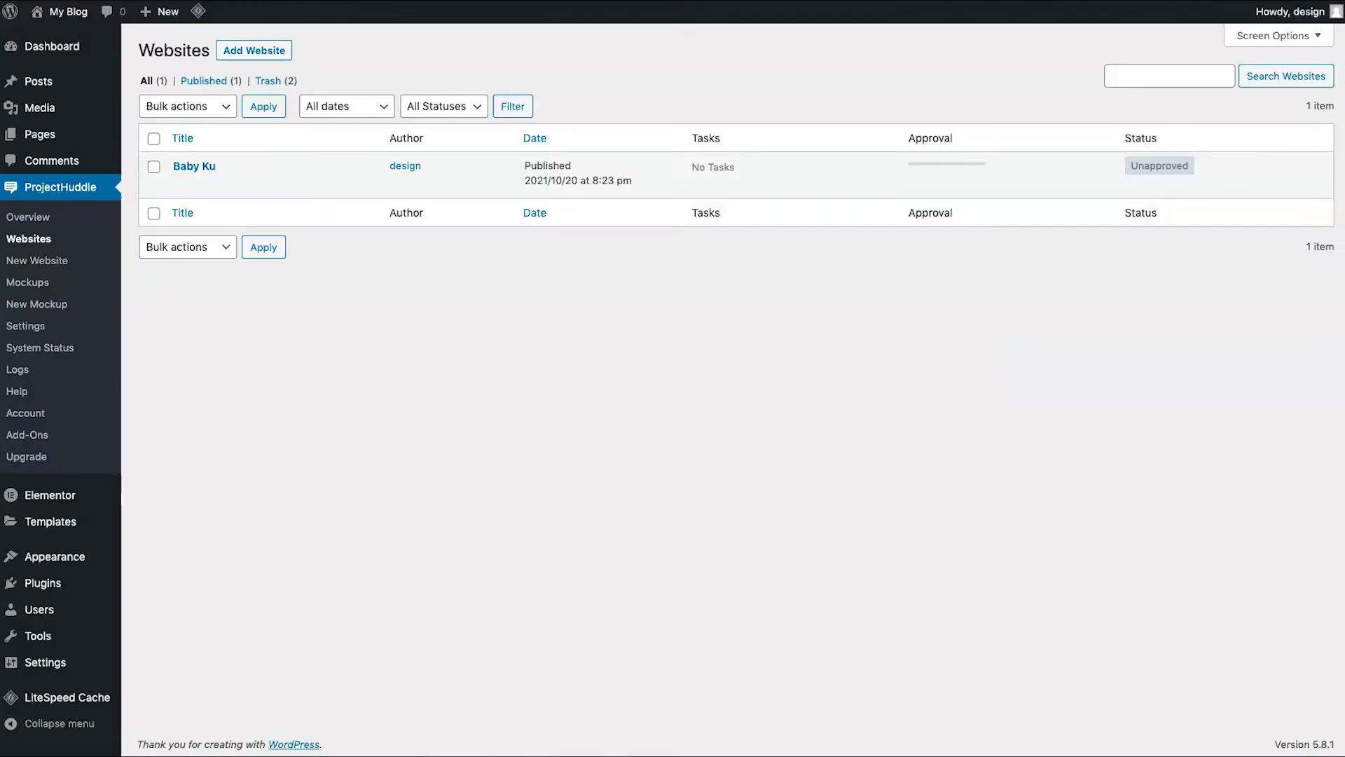
# Check Mockups, then load the BabyKu client site's home page and scroll through it
pyautogui.click(48, 283)
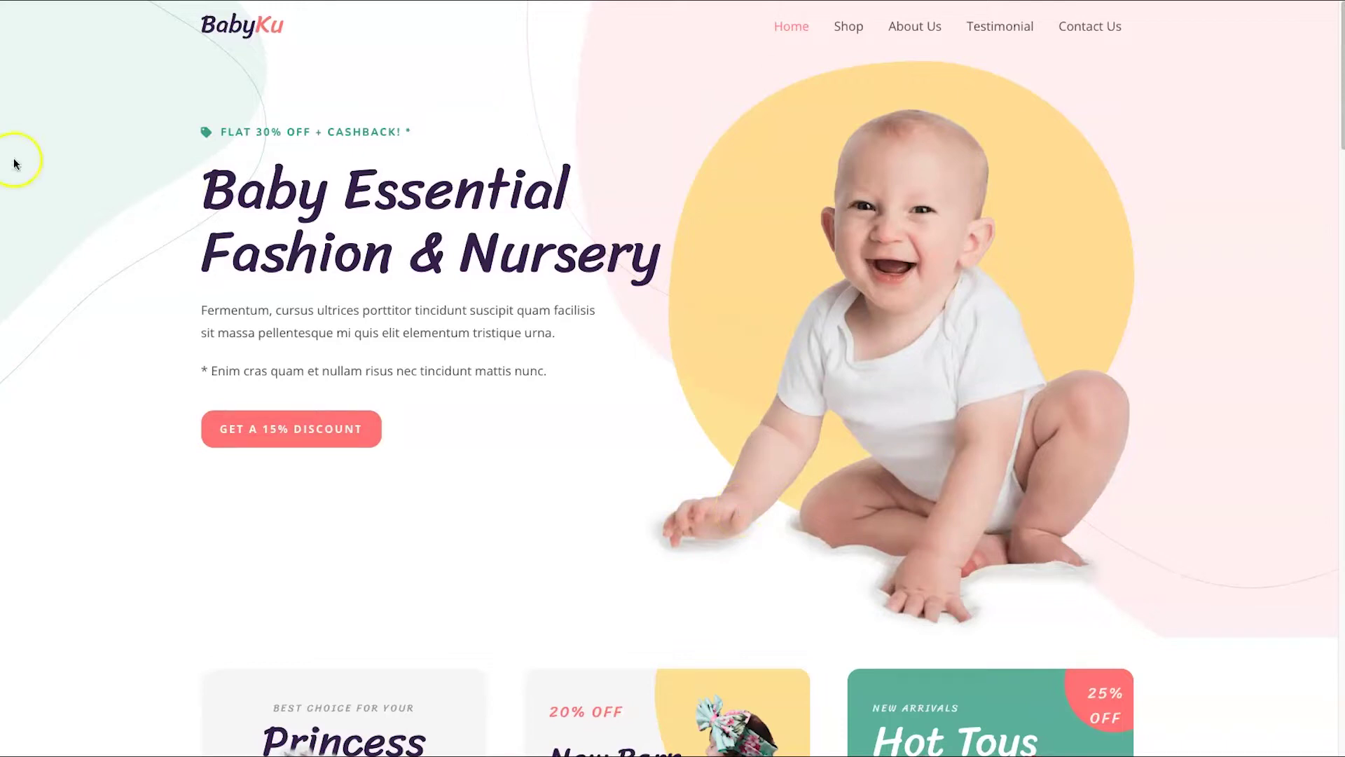
pyautogui.scroll(-15, 186, 195)
pyautogui.scroll(11, 280, 182)
pyautogui.scroll(4, 340, 205)
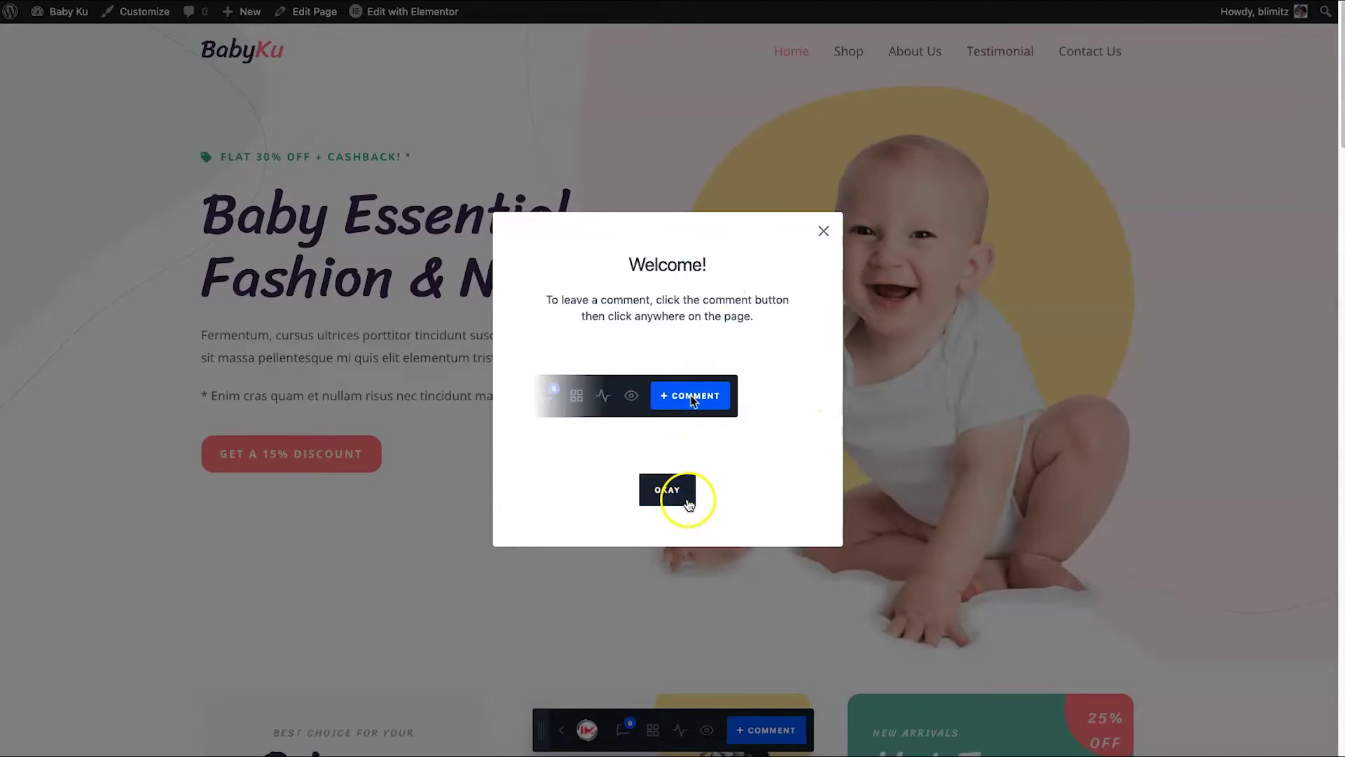
# Dismiss the commenting Welcome dialog with OKAY on the BabyKu home page
pyautogui.click(673, 491)
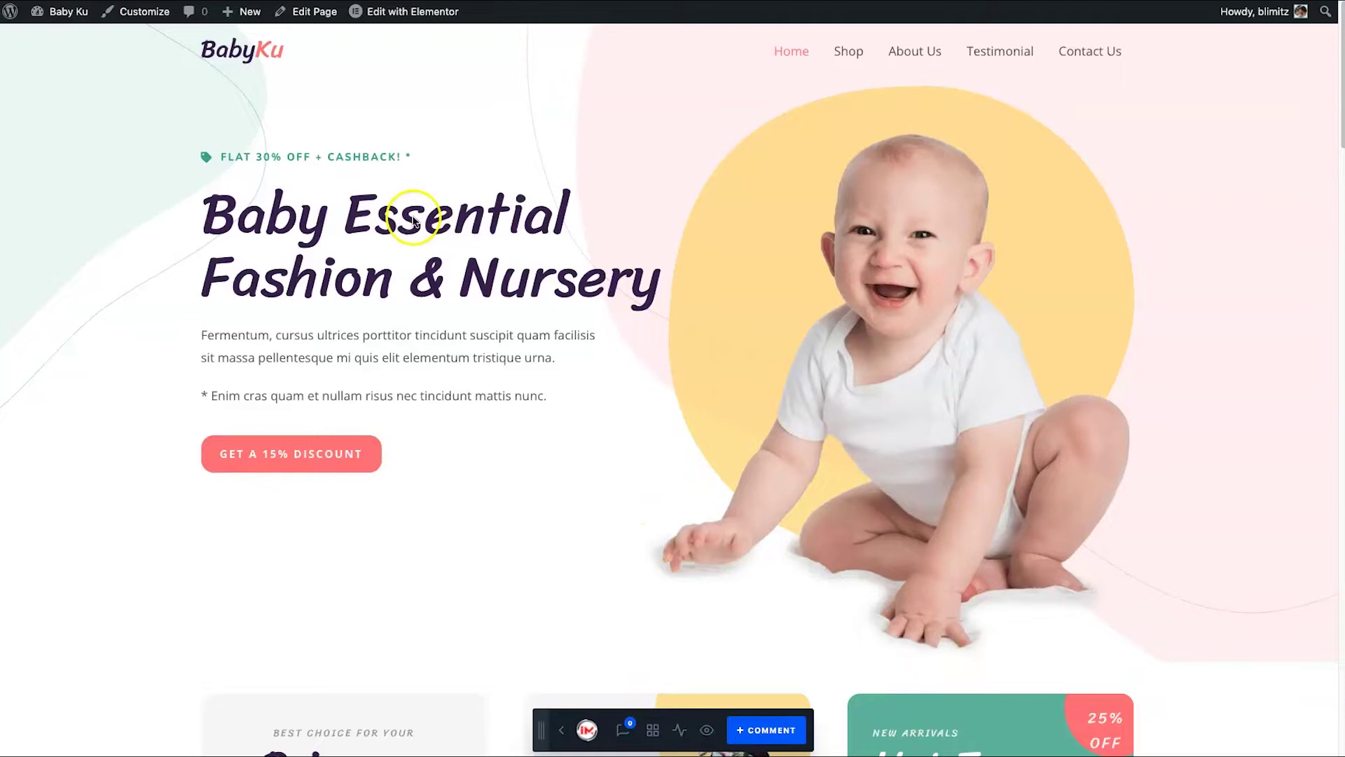
pyautogui.scroll(-5, 698, 452)
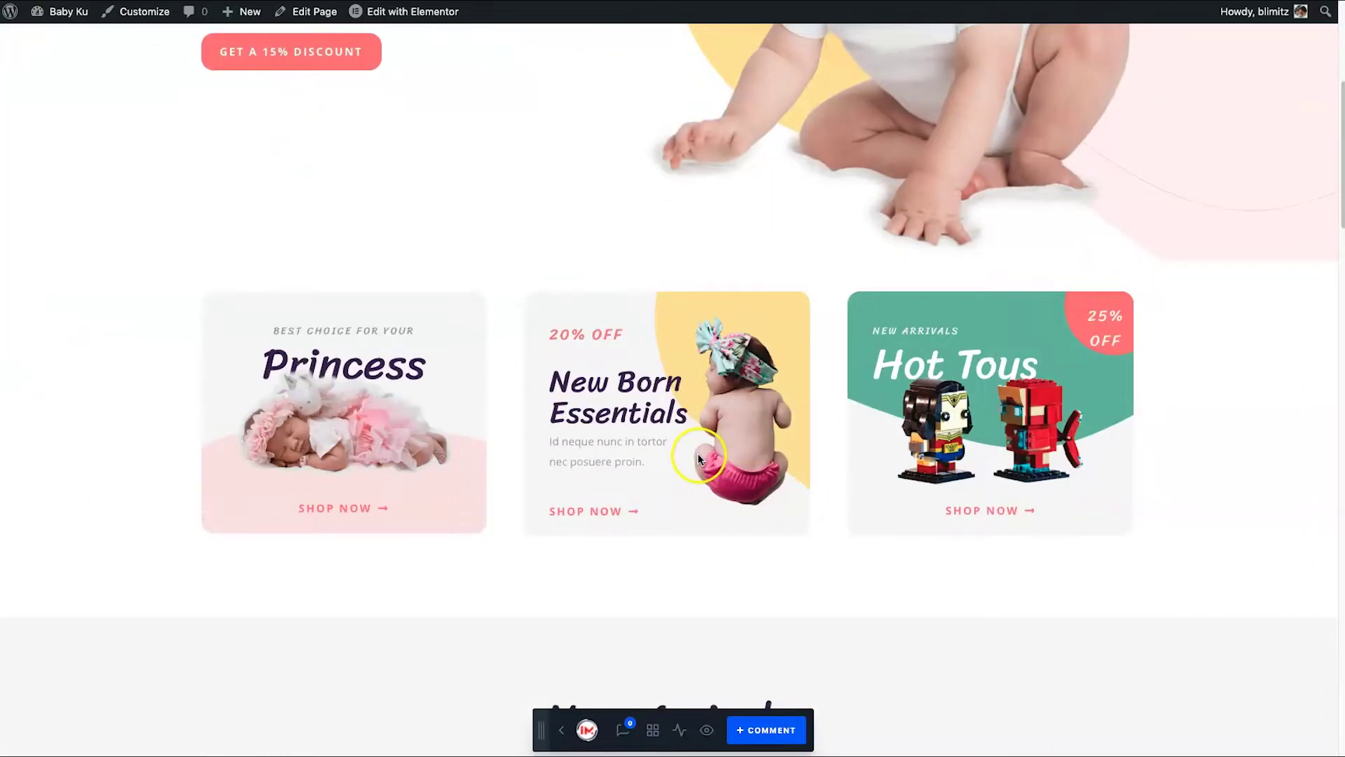
# Pin 'what is this about? Is something broken?' on the New Arrivals shortcode and close the popup
pyautogui.scroll(-5, 692, 431)
pyautogui.scroll(-2, 683, 429)
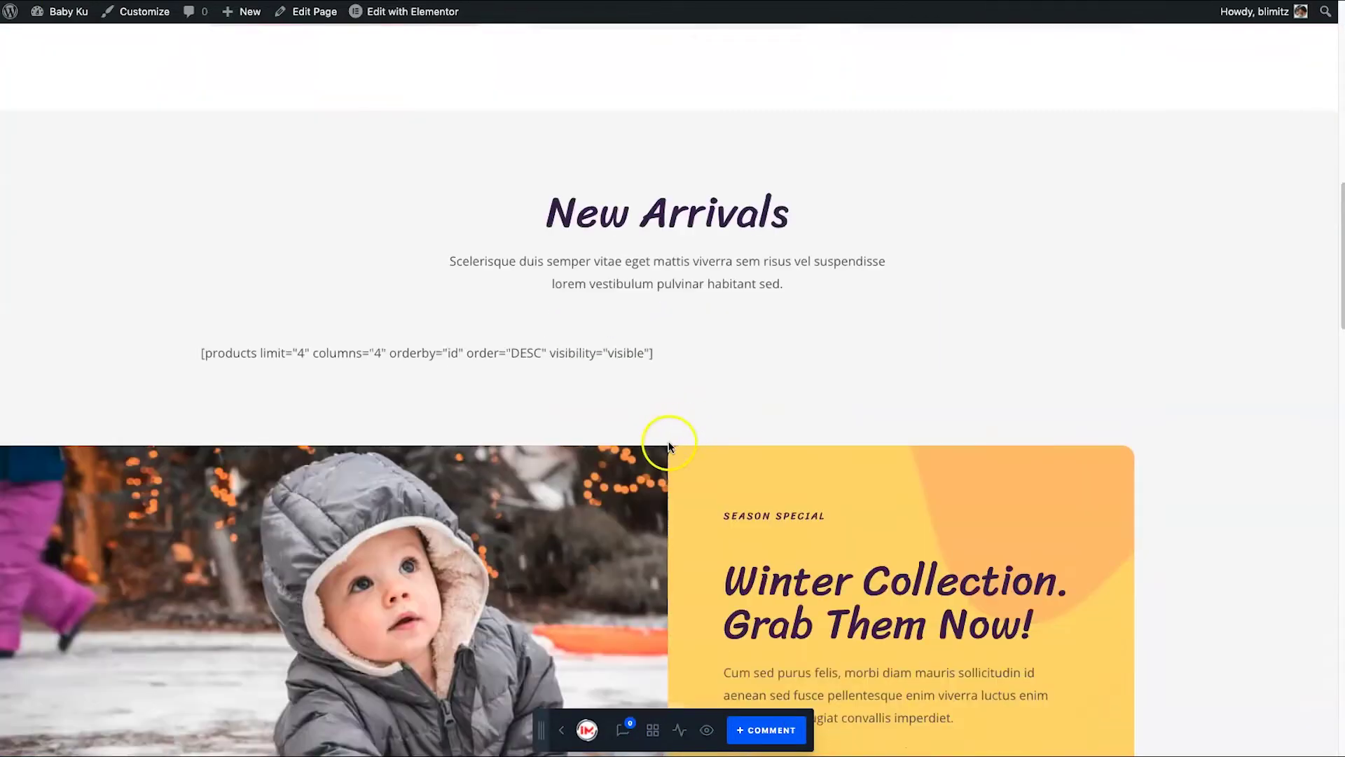
pyautogui.click(766, 729)
pyautogui.click(410, 362)
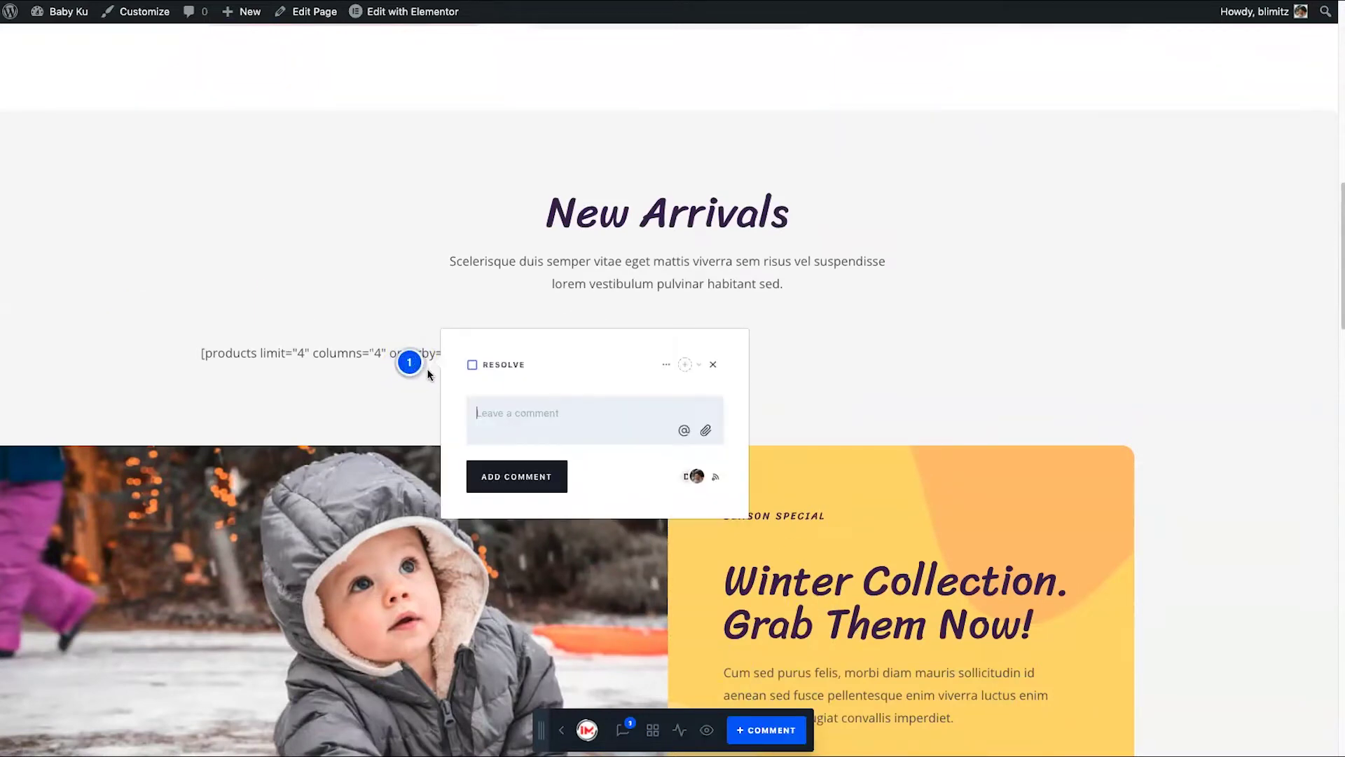
pyautogui.write('Hey ,')
pyautogui.press('BackSpace')
pyautogui.press('BackSpace')
pyautogui.write(', what is this about? Is something')
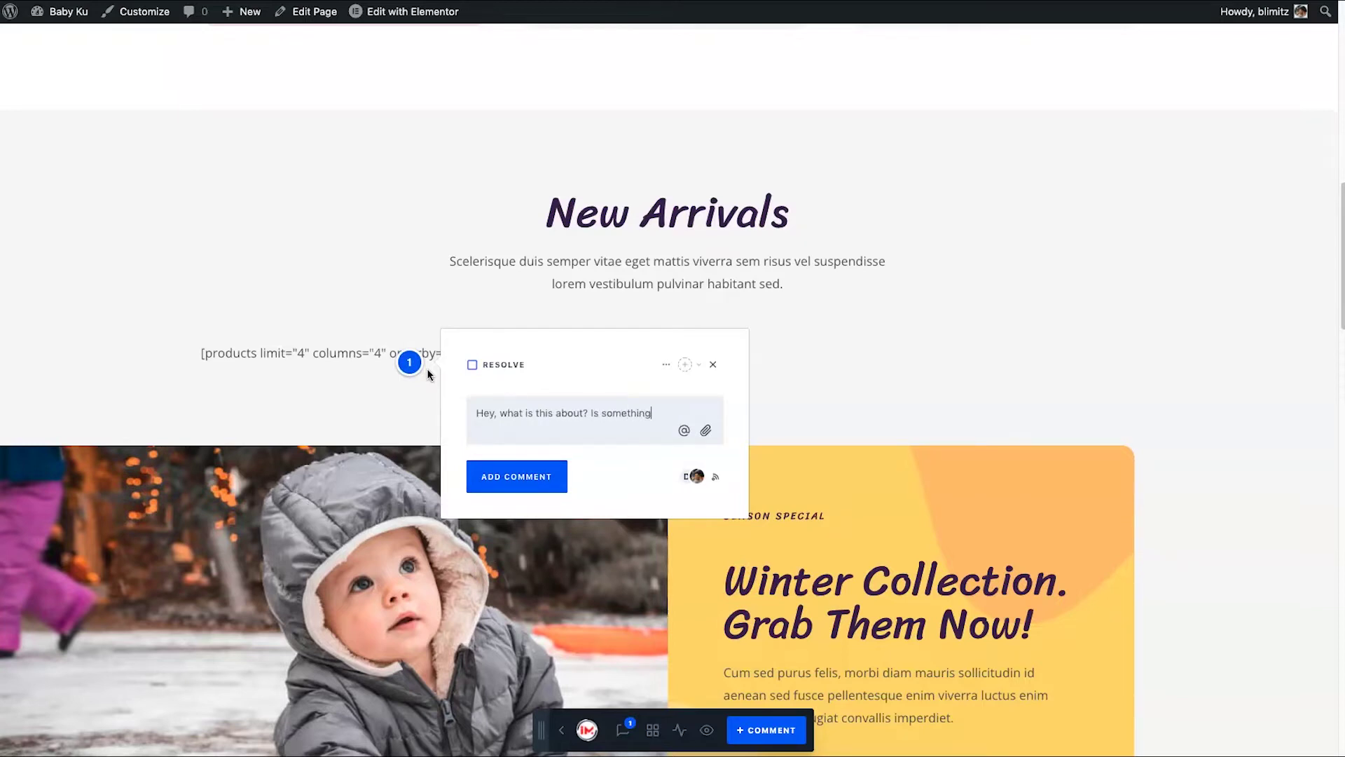
pyautogui.write(' broken?')
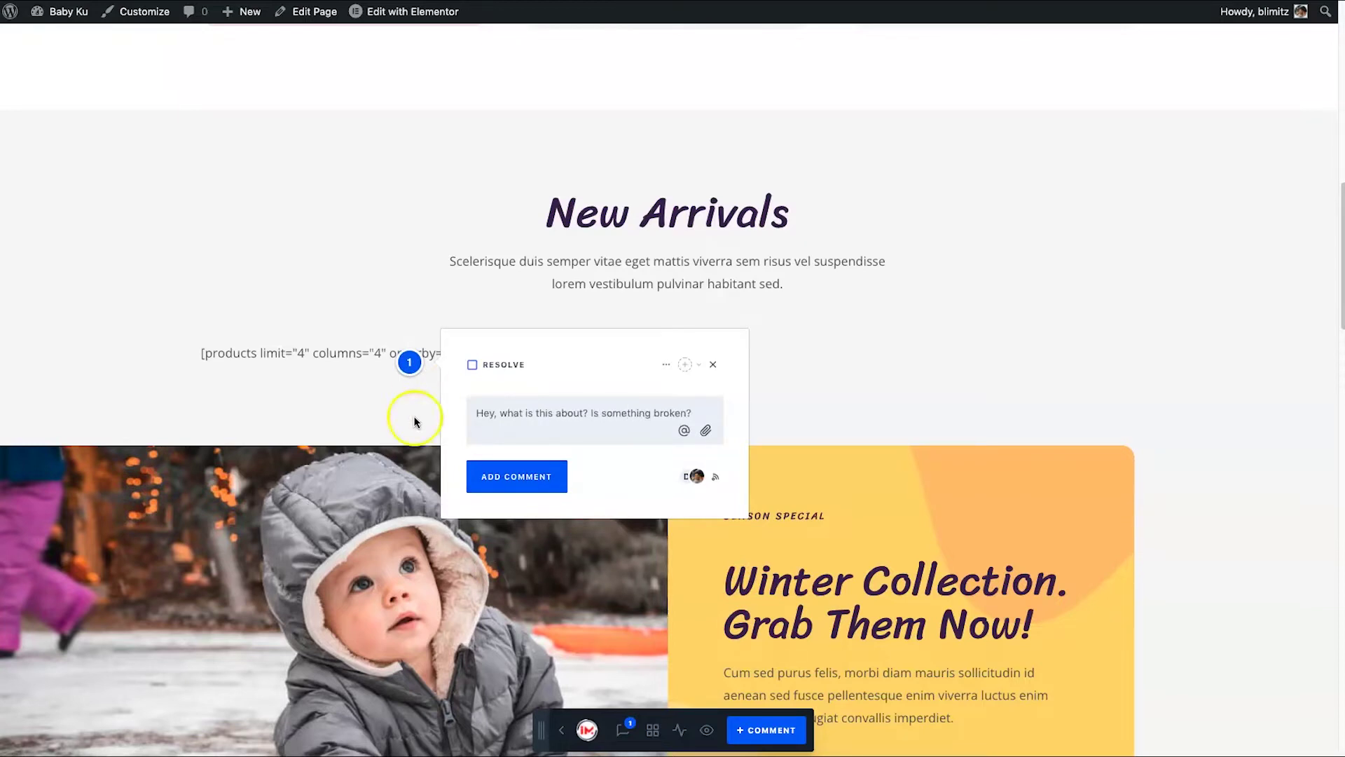
pyautogui.click(517, 477)
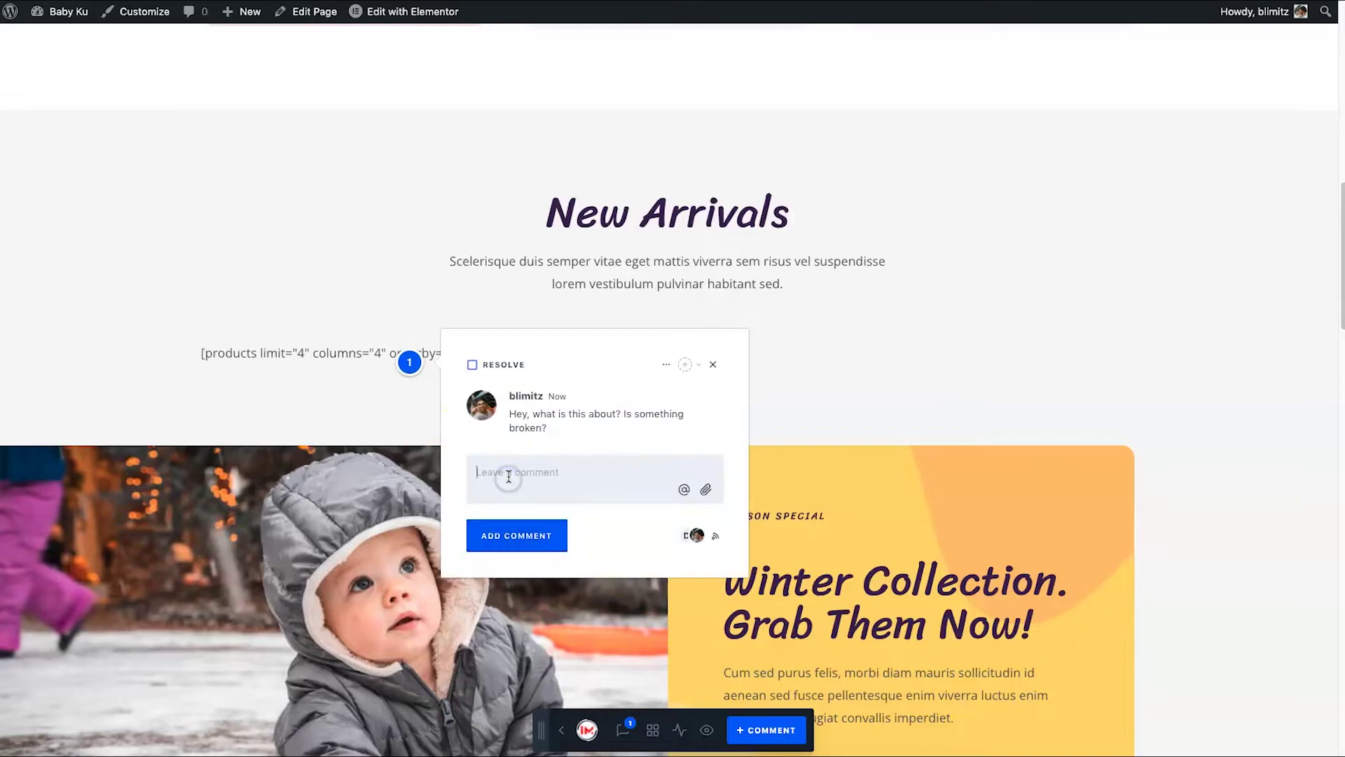
pyautogui.click(386, 365)
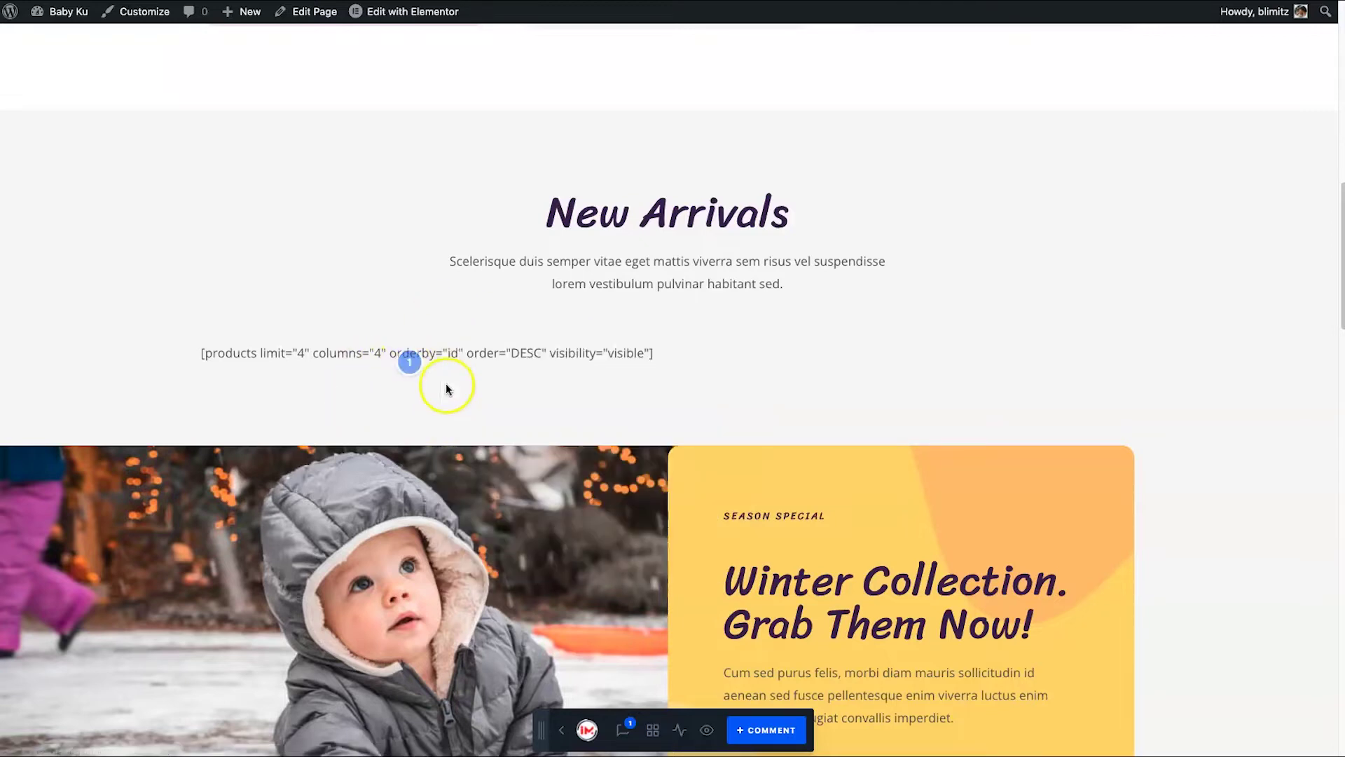
pyautogui.scroll(10, 739, 406)
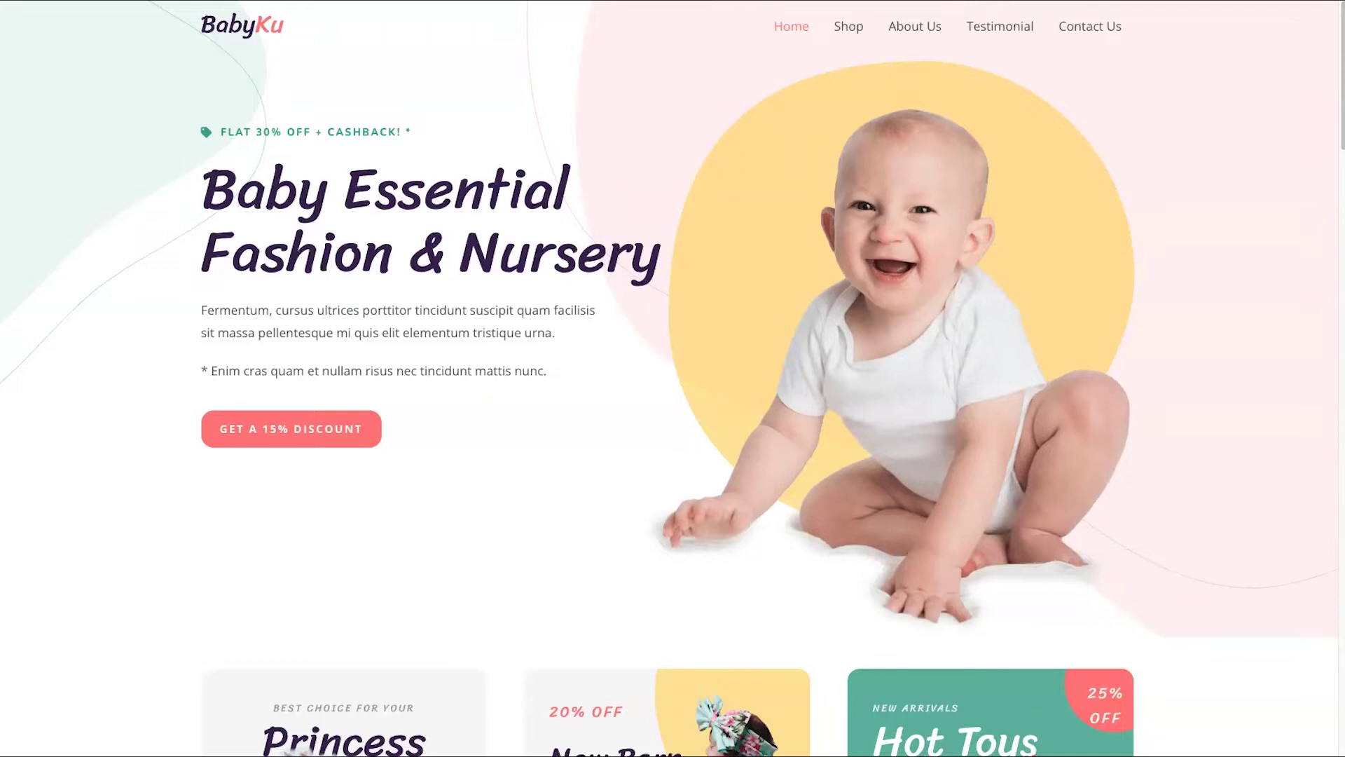
pyautogui.scroll(-20, 601, 293)
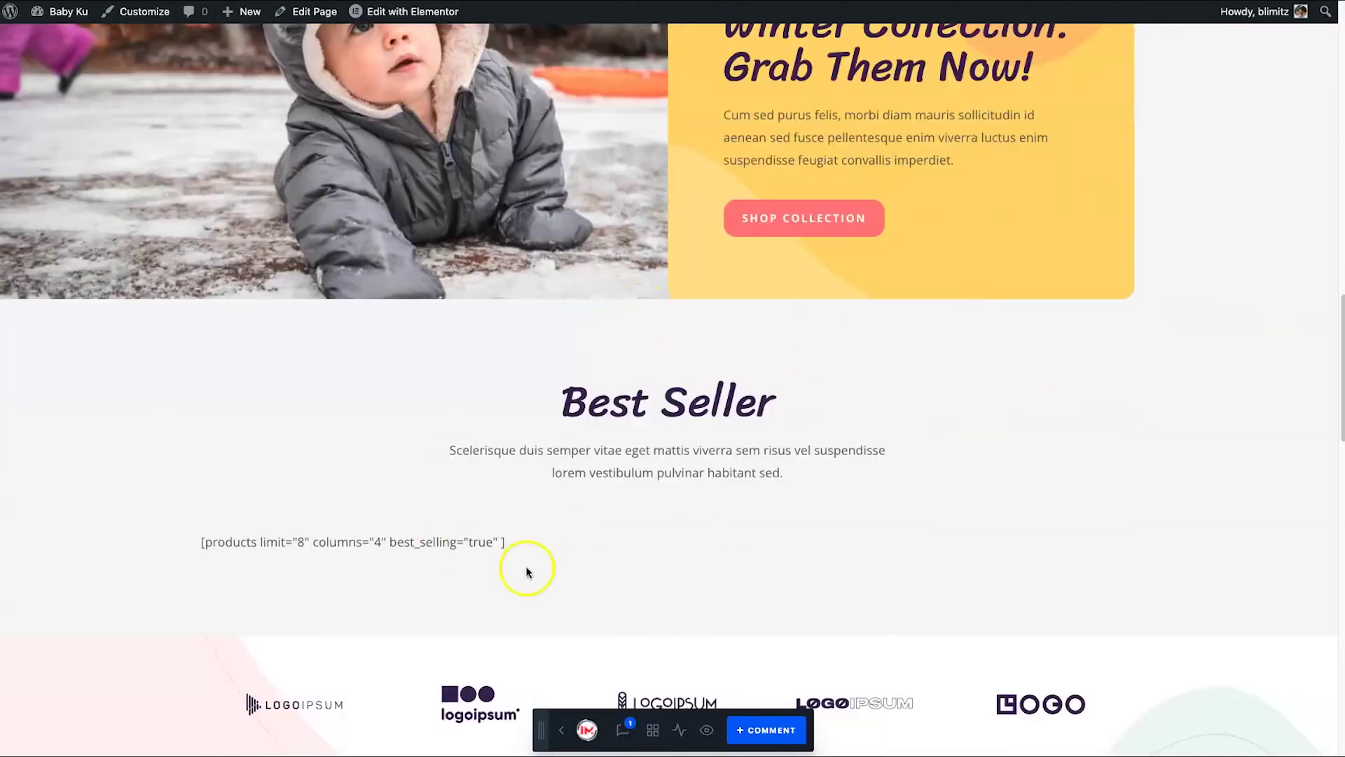
pyautogui.scroll(-4, 514, 570)
pyautogui.scroll(-6, 487, 339)
pyautogui.scroll(7, 522, 420)
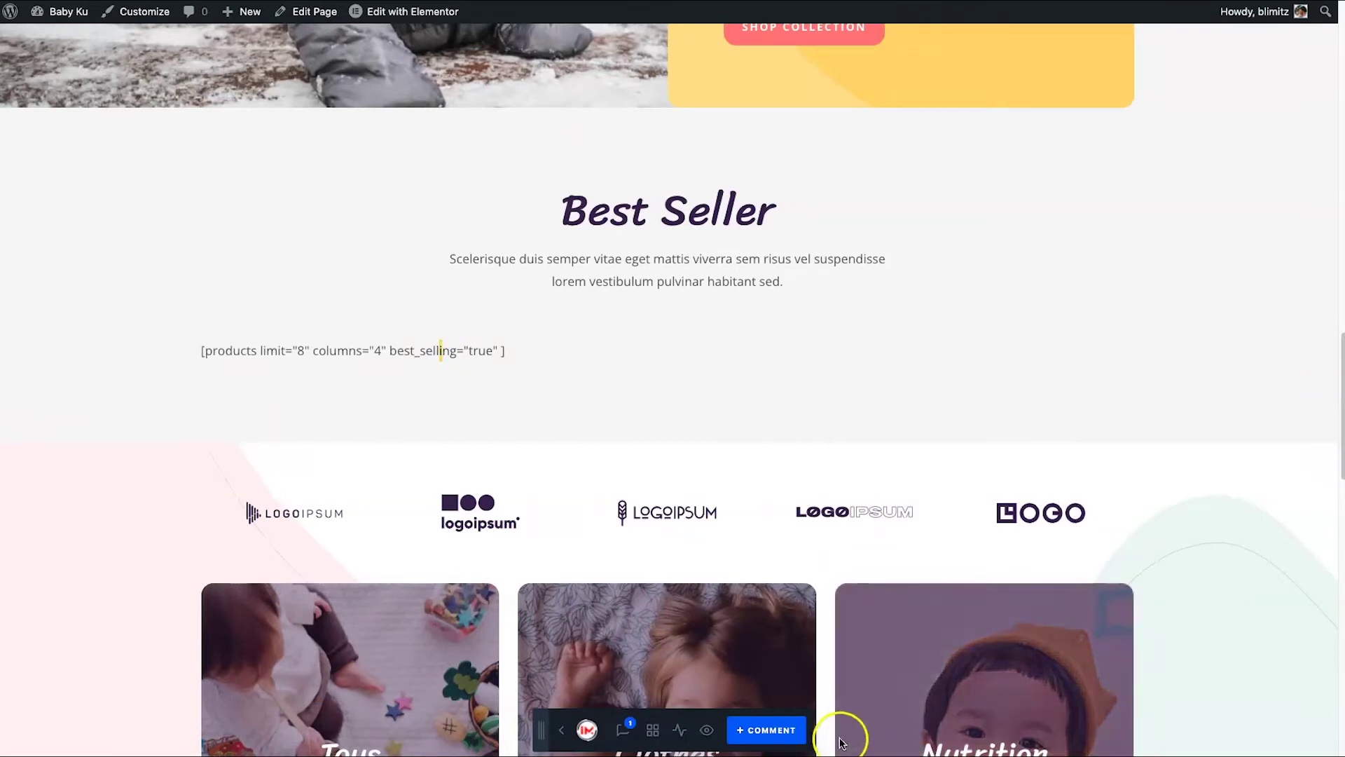
# Pin the comment 'Here is another piece of code' on the Best Seller shortcode
pyautogui.click(771, 729)
pyautogui.click(447, 359)
pyautogui.write('T')
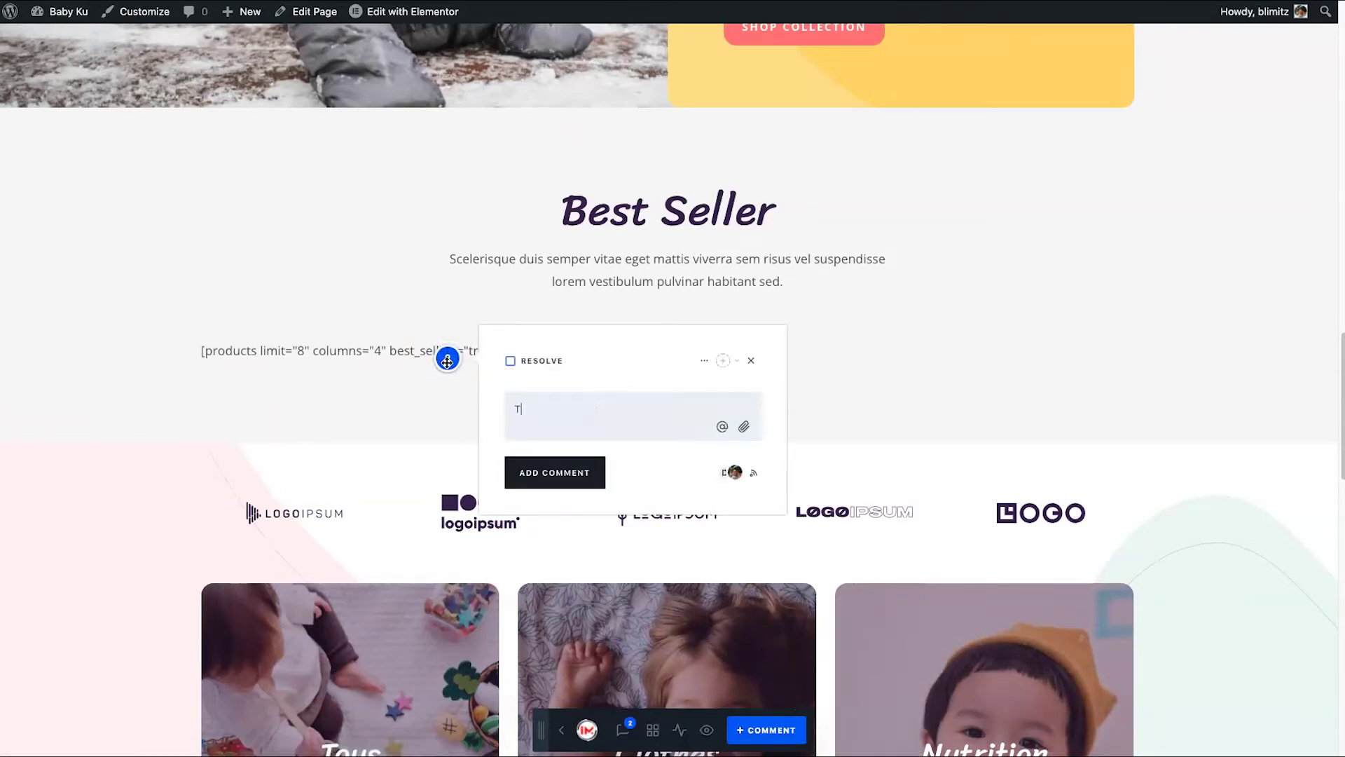
pyautogui.write('ere is another piece of')
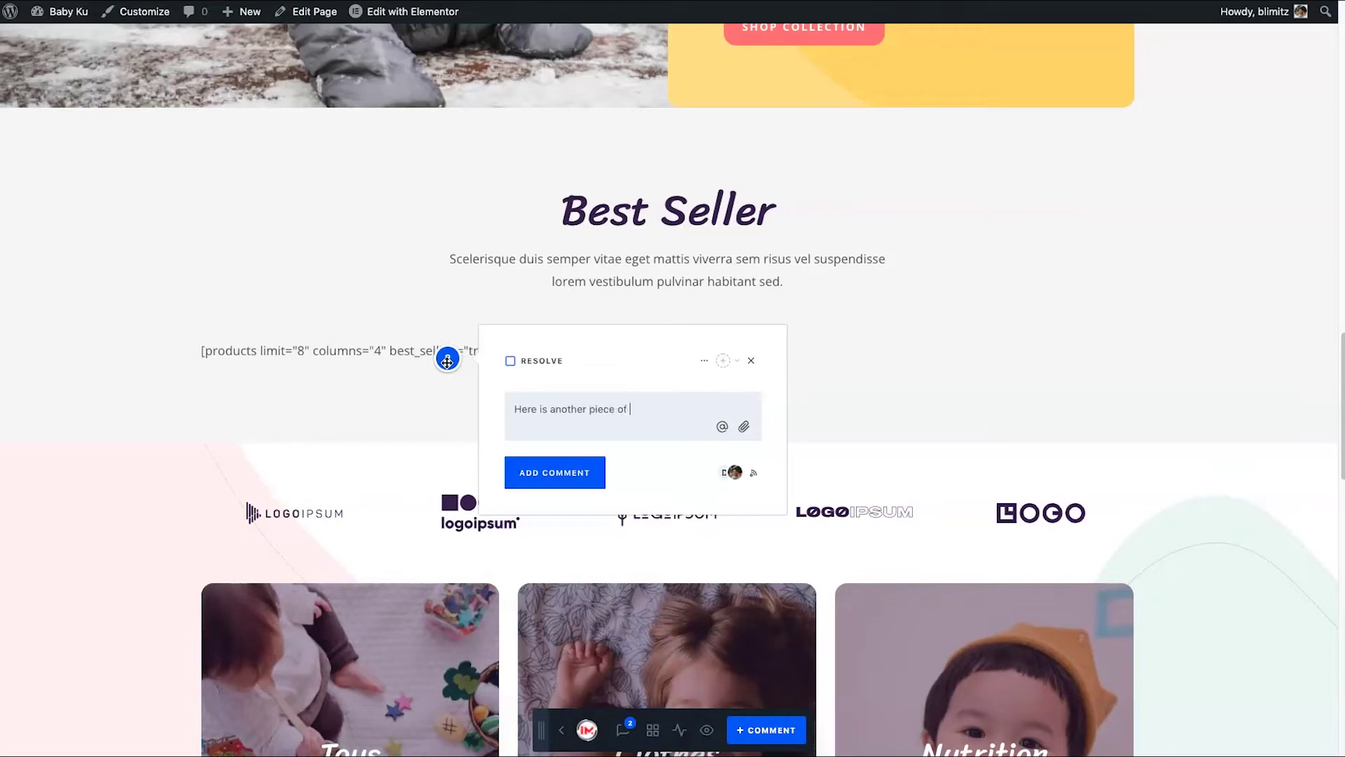
pyautogui.click(532, 468)
pyautogui.scroll(-6, 700, 490)
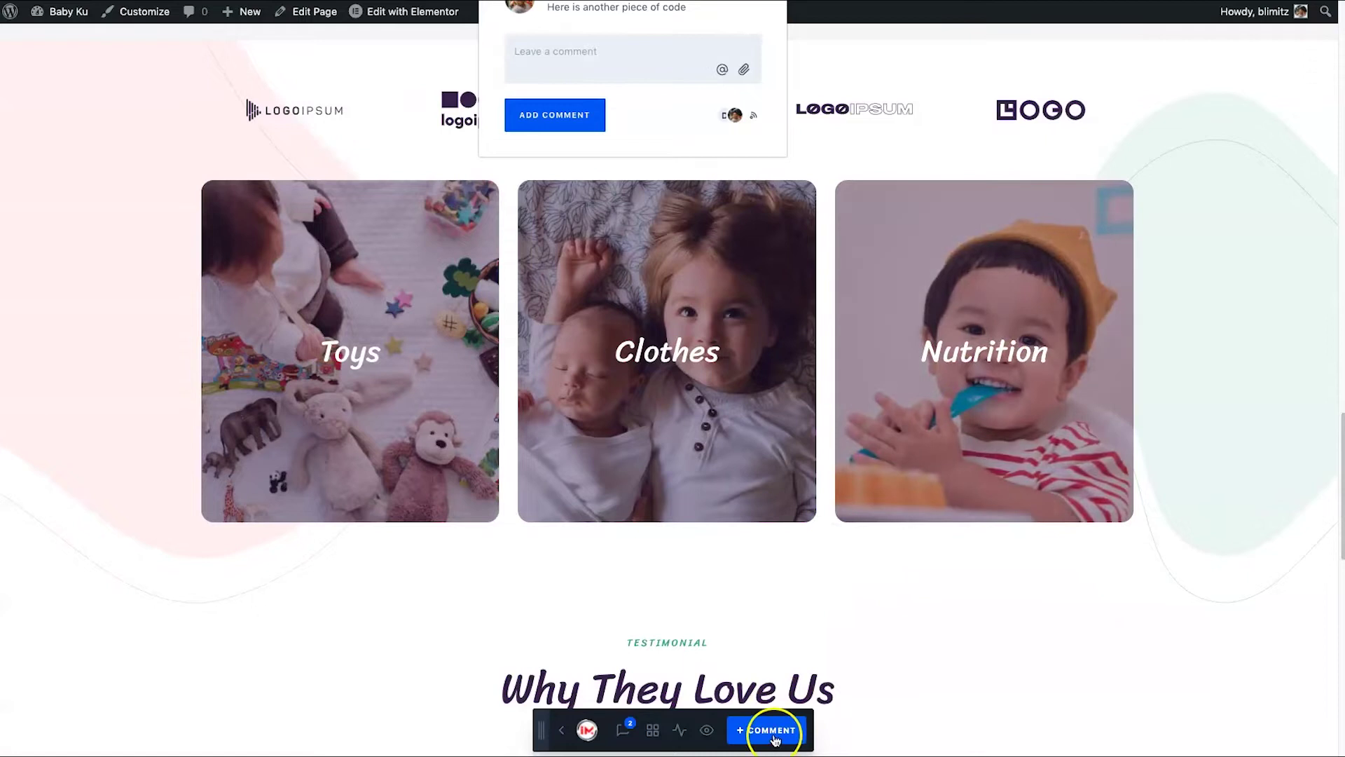
# Pin 'Can this be changed?' on the Nutrition card and close the popup
pyautogui.click(771, 731)
pyautogui.click(1098, 398)
pyautogui.write('Can this be ')
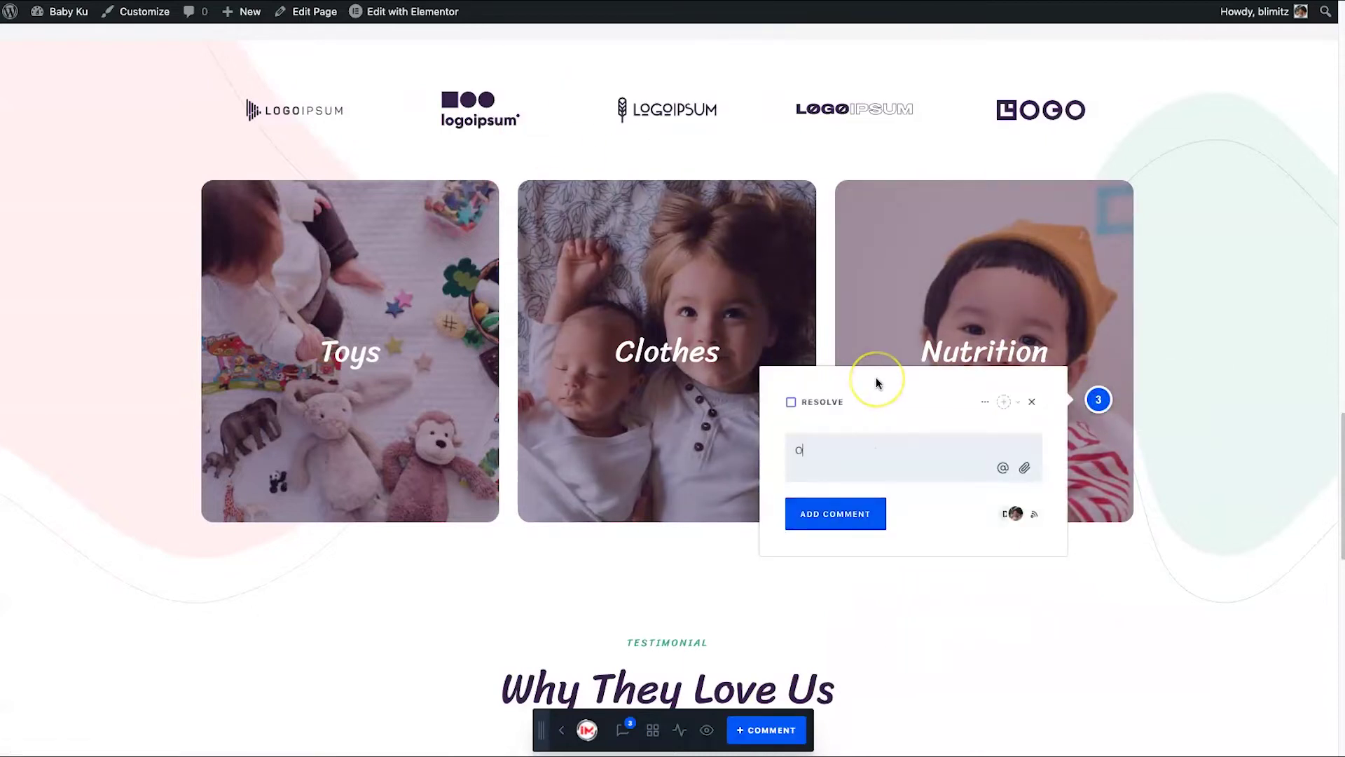
pyautogui.write('changed?')
pyautogui.click(842, 514)
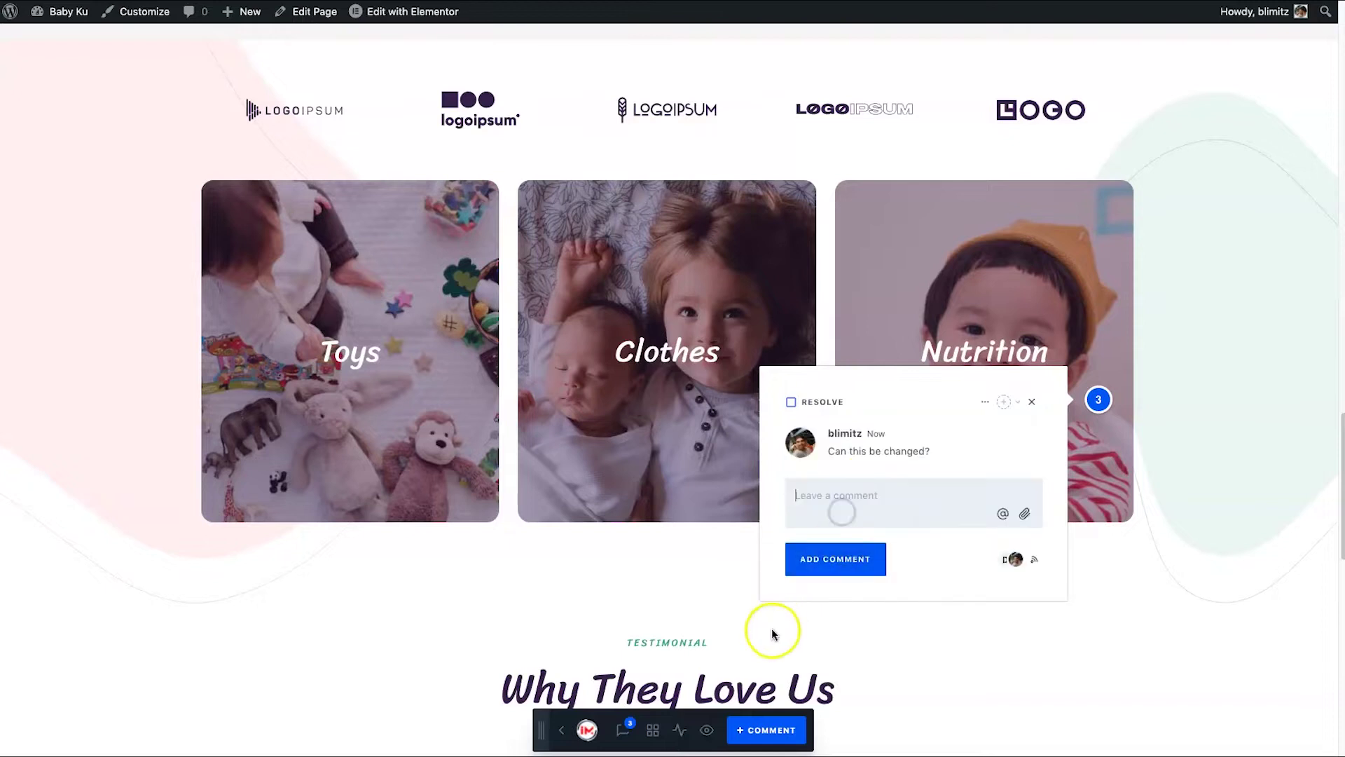
pyautogui.click(952, 658)
pyautogui.click(623, 730)
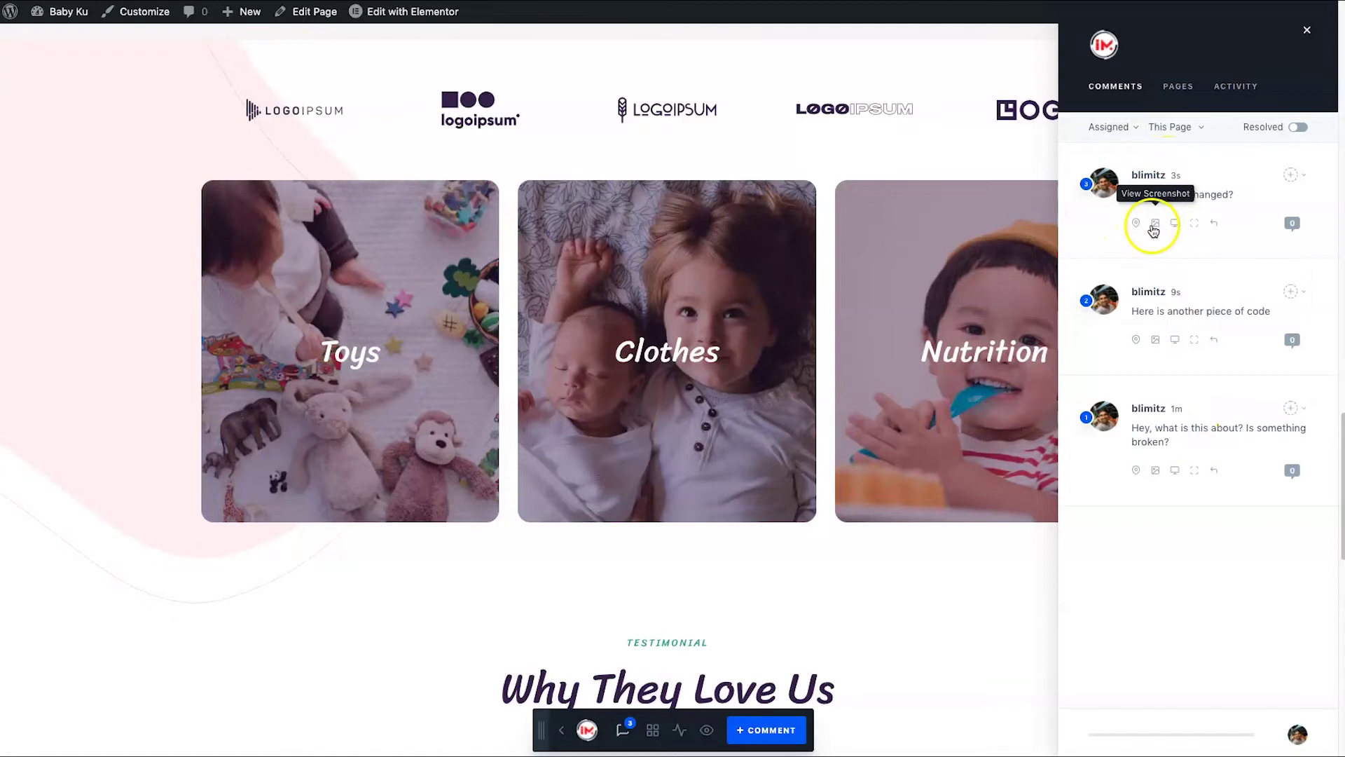
# Assign 'Can this be changed?' to the other team member and the code comment to Me
pyautogui.moveTo(1182, 224)
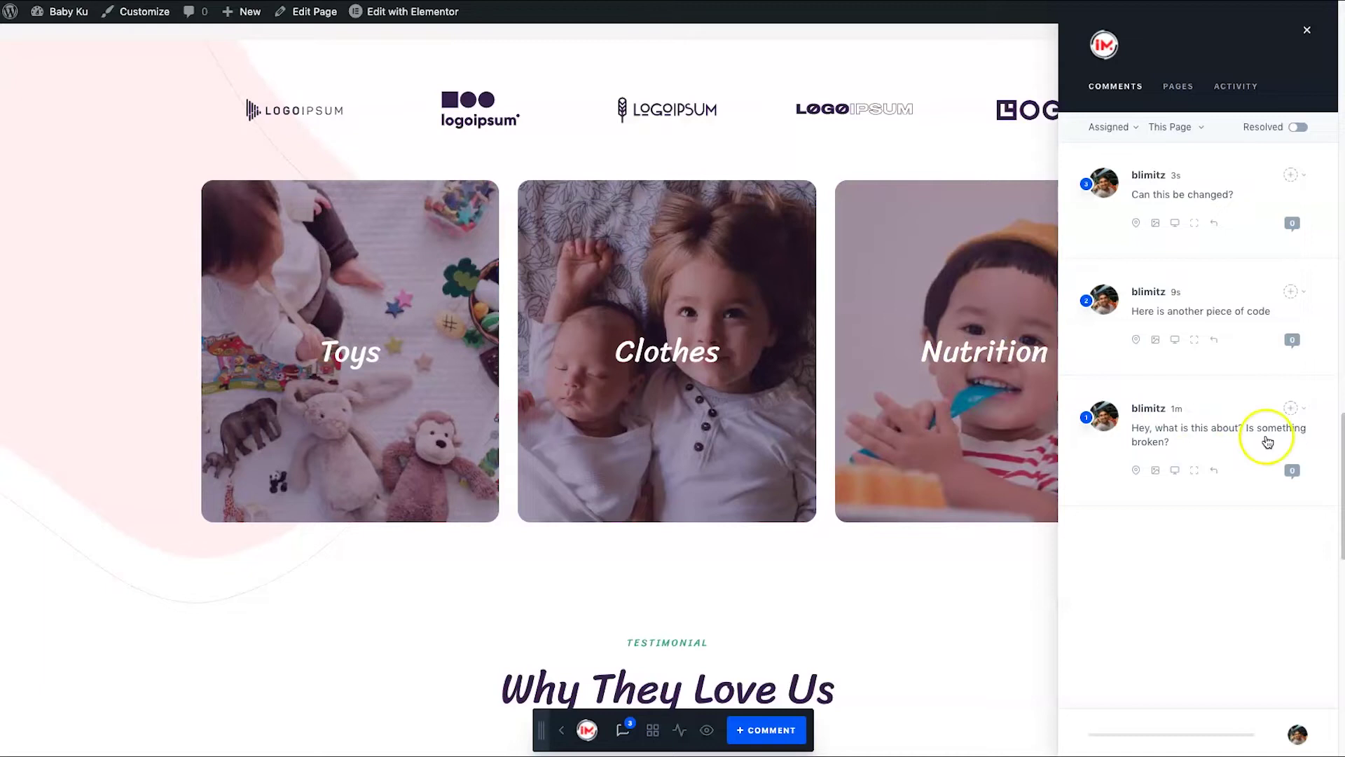
pyautogui.click(1290, 175)
pyautogui.click(1219, 212)
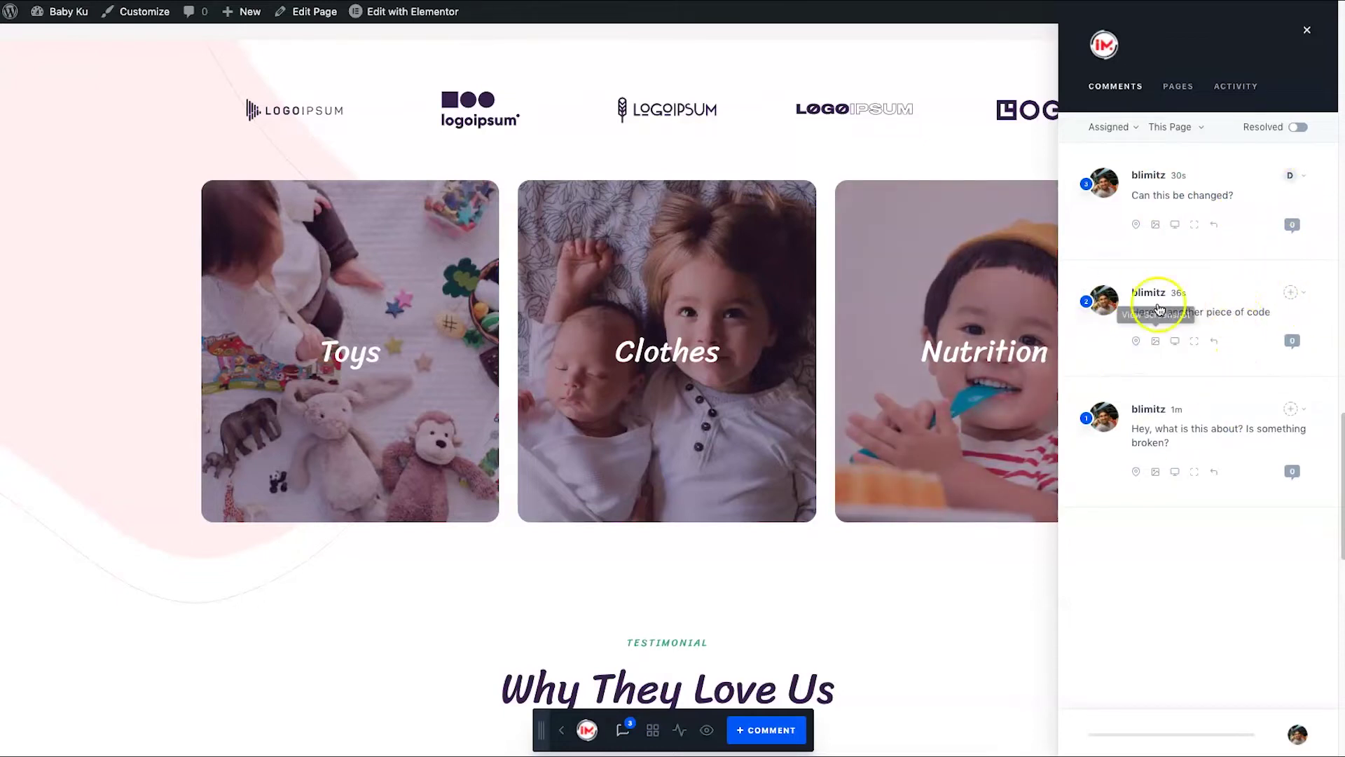
pyautogui.click(1290, 292)
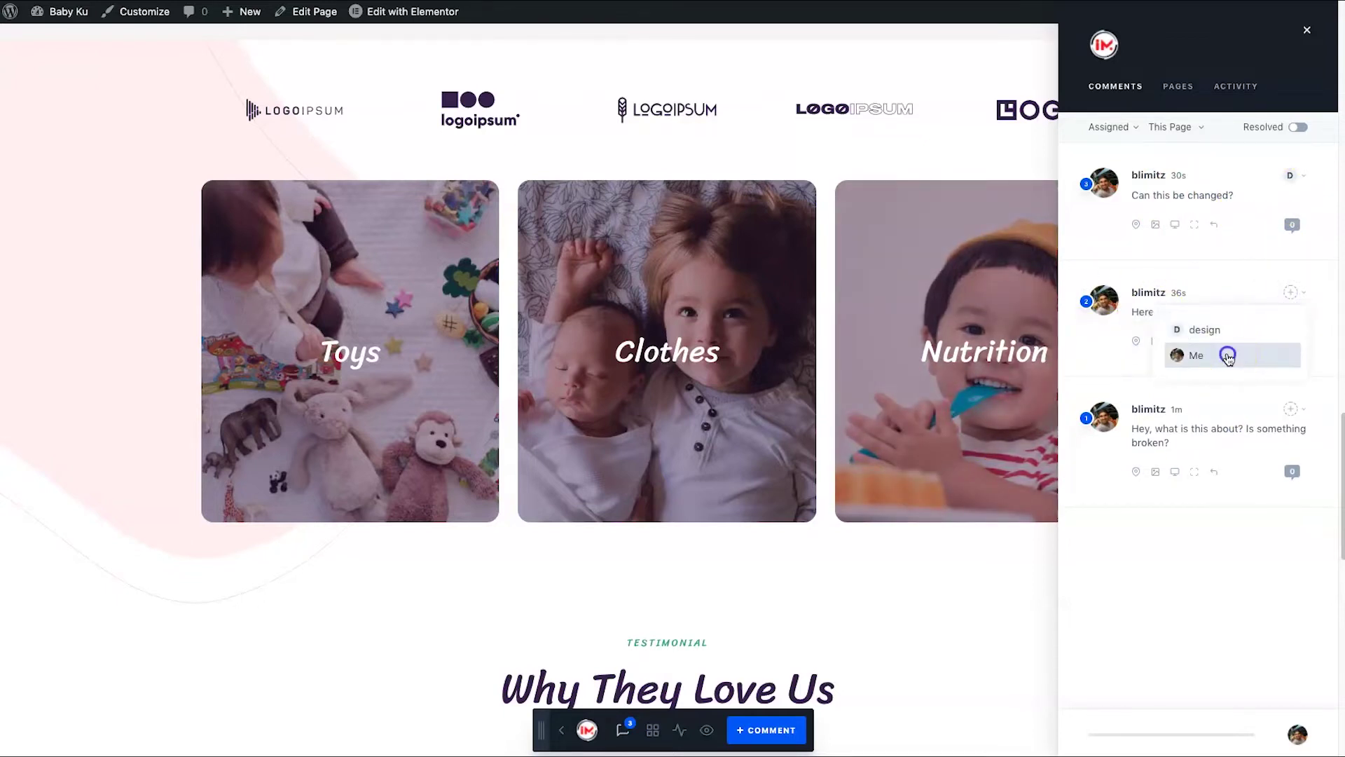
pyautogui.click(1229, 355)
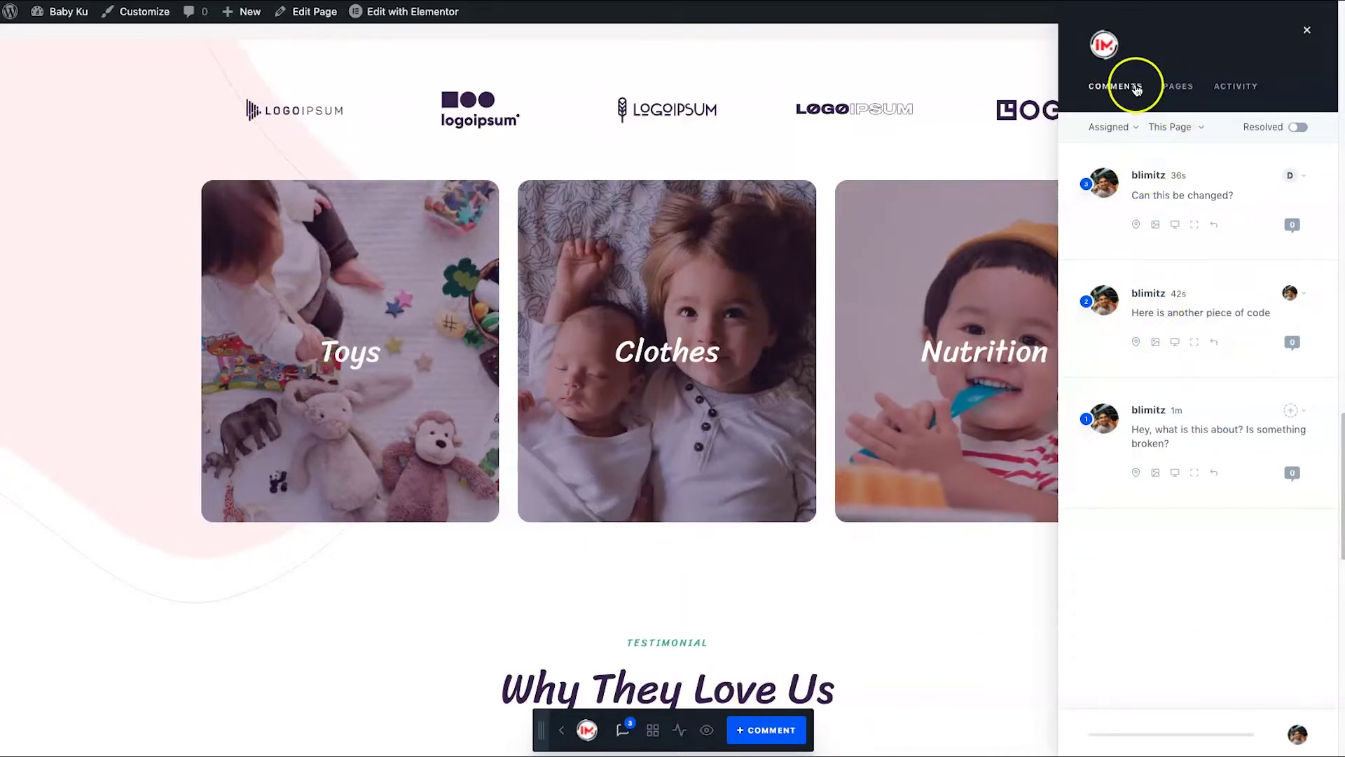
# Review the Pages list, This Page activity and comments, then close the side panel
pyautogui.click(1180, 87)
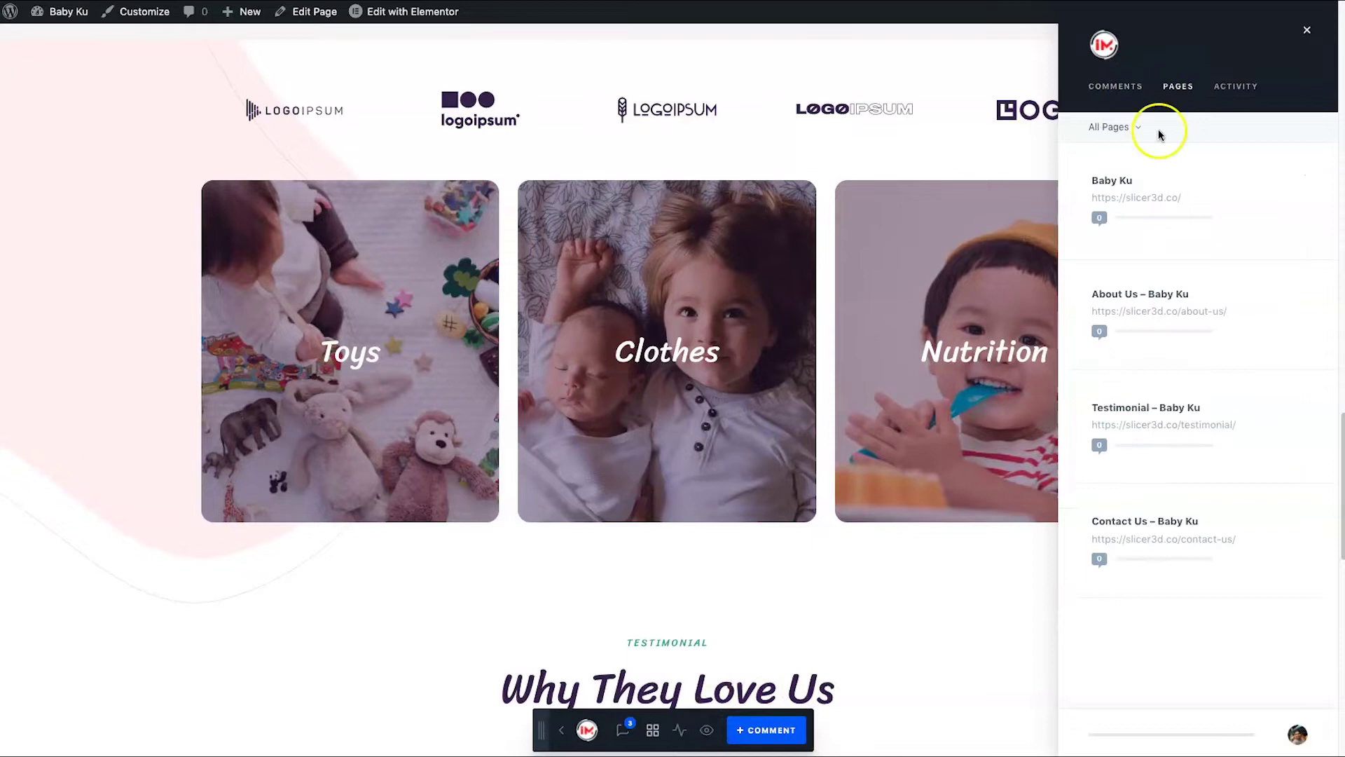
pyautogui.click(1236, 86)
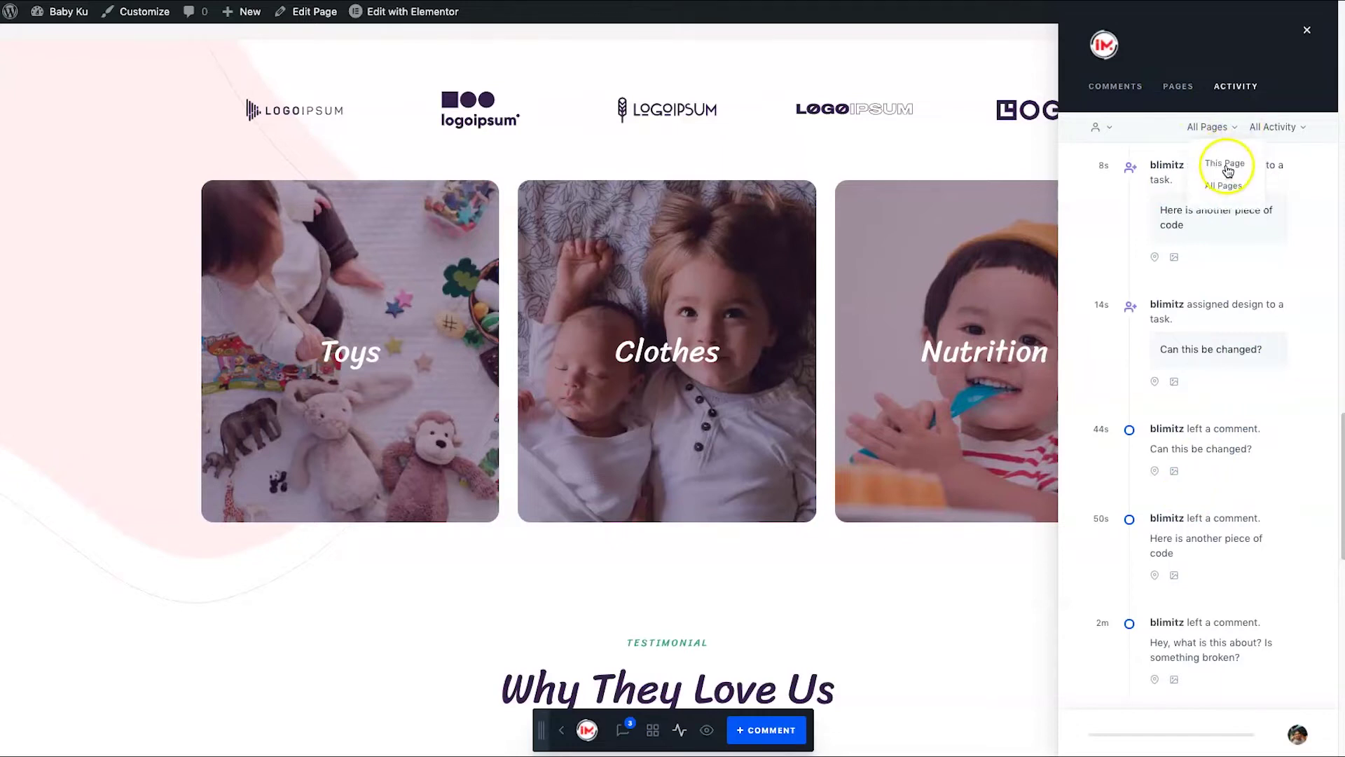
pyautogui.click(1227, 170)
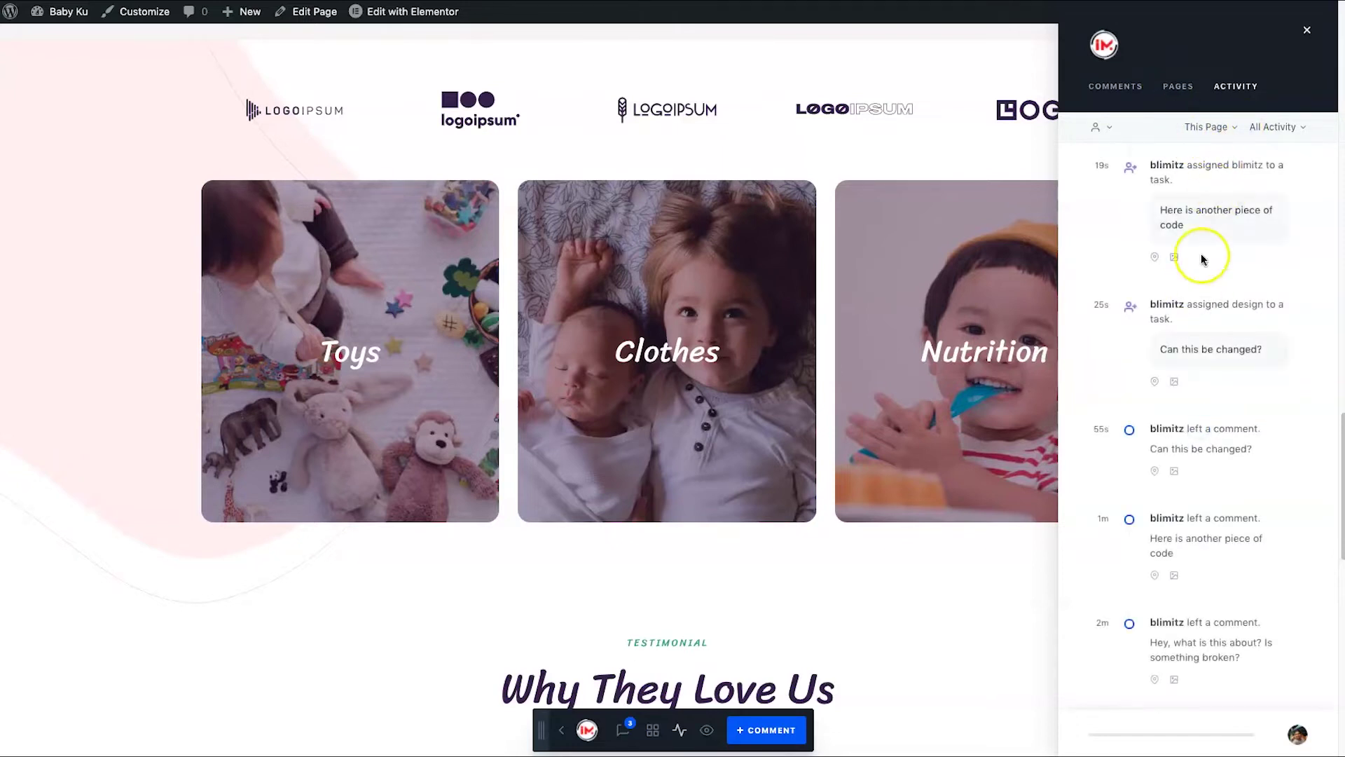
pyautogui.click(1178, 86)
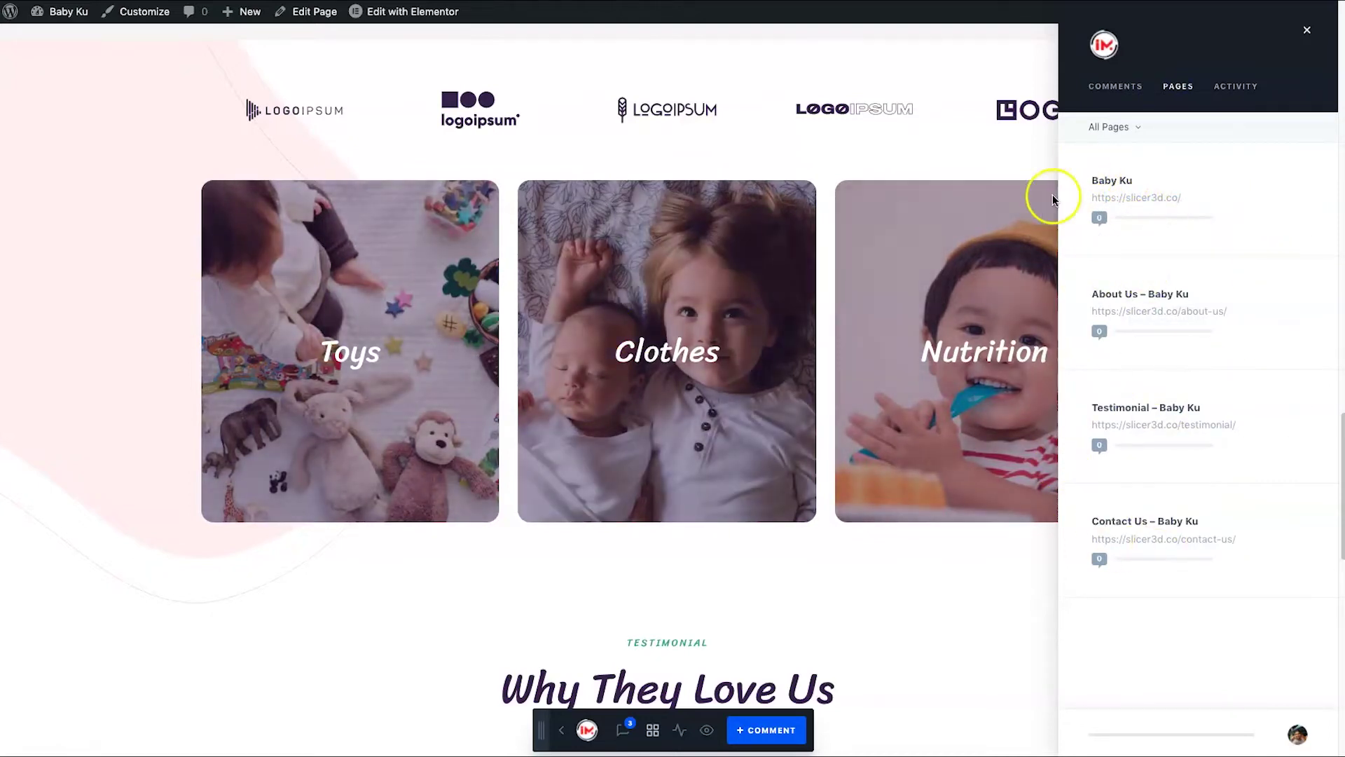
pyautogui.click(1114, 87)
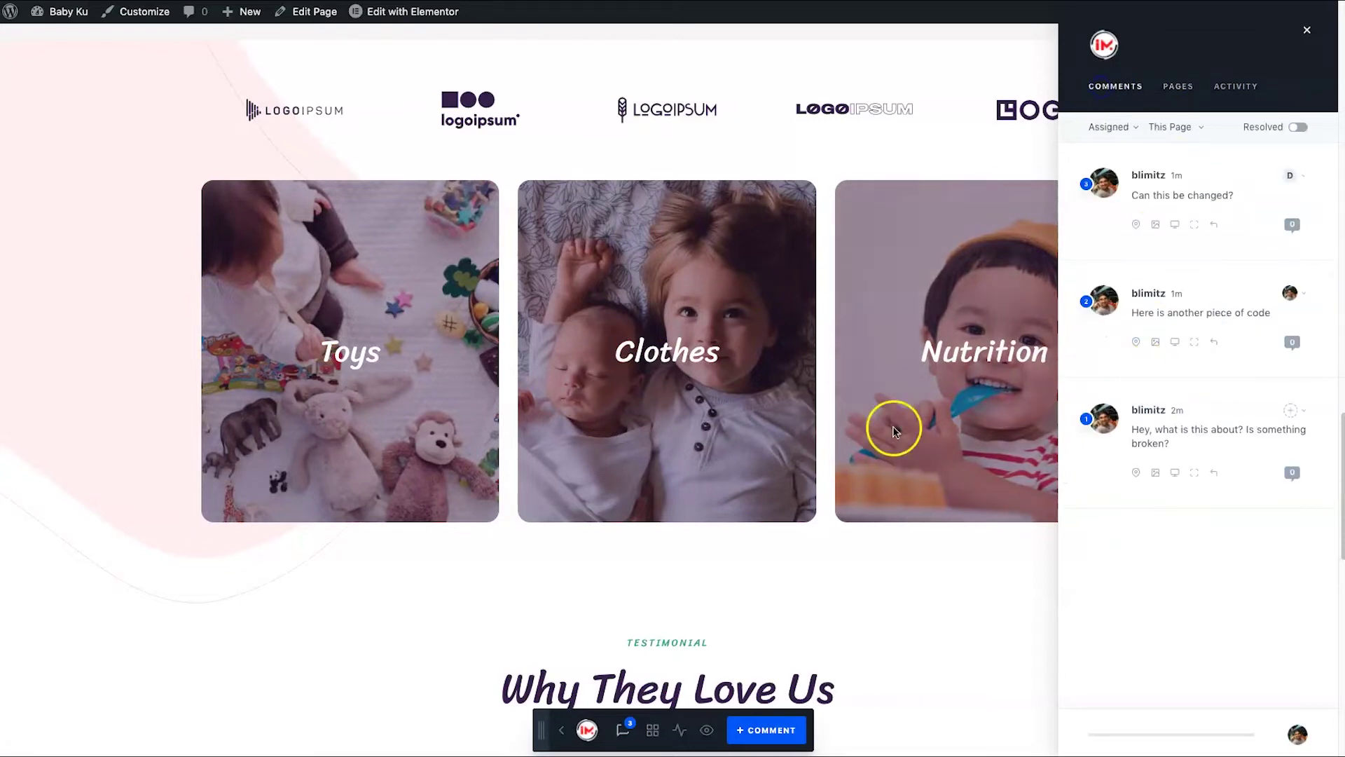
pyautogui.click(898, 592)
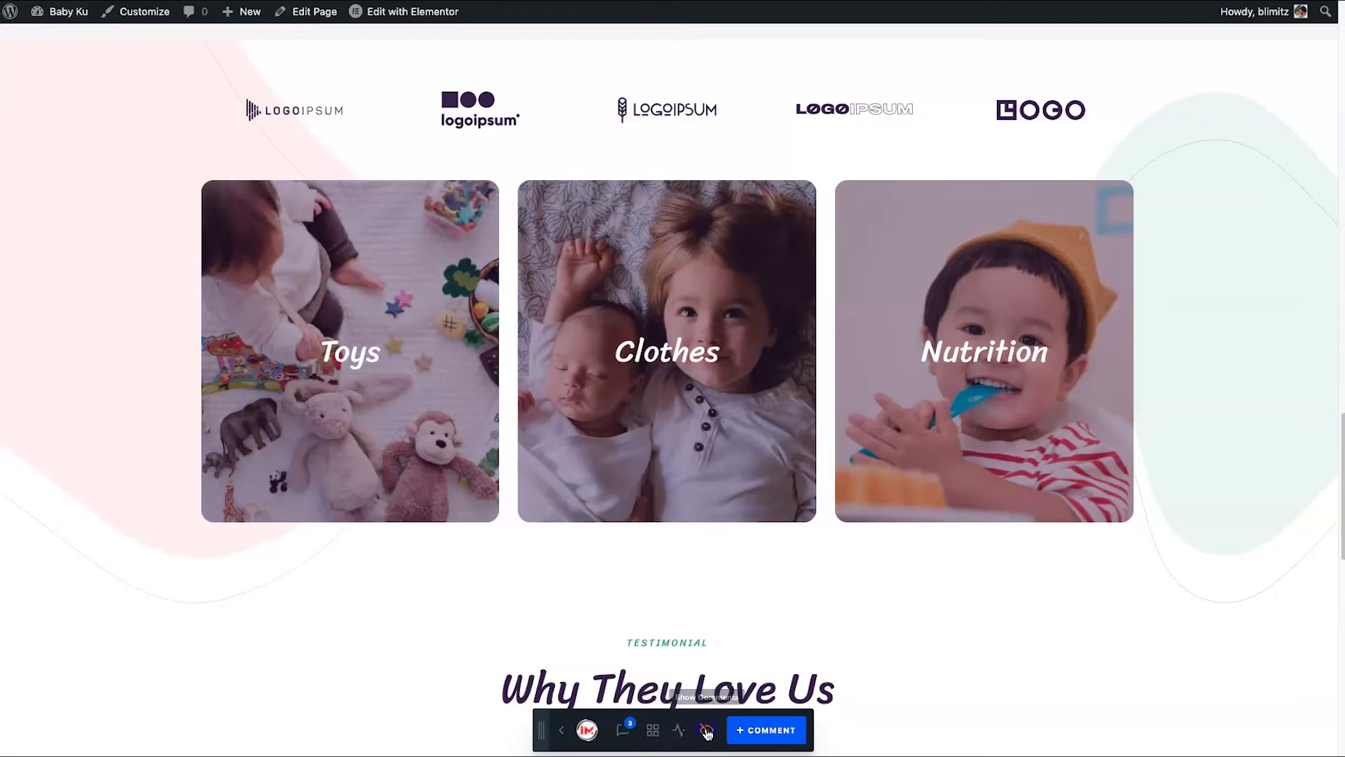
# Toggle comment markers, collapse and re-expand the toolbar, and move it to the lower right
pyautogui.click(706, 730)
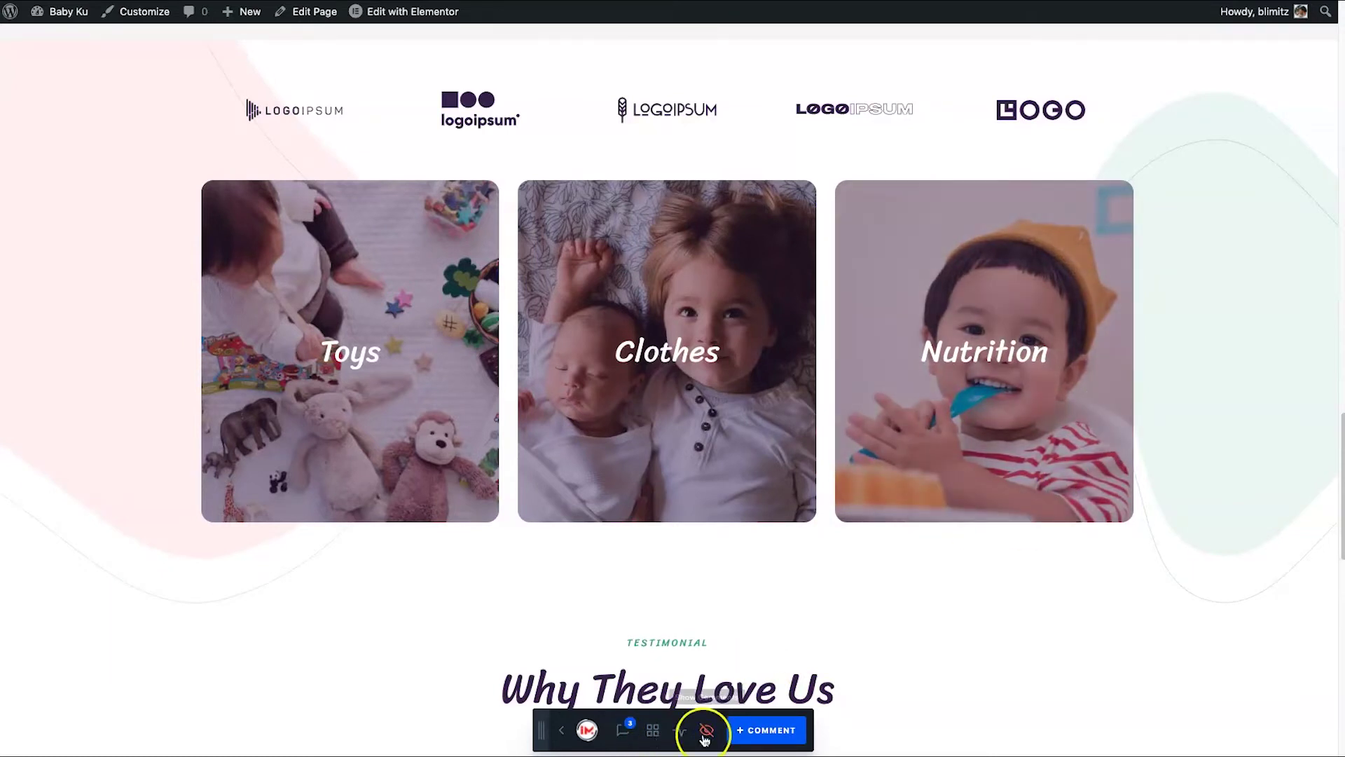
pyautogui.click(562, 732)
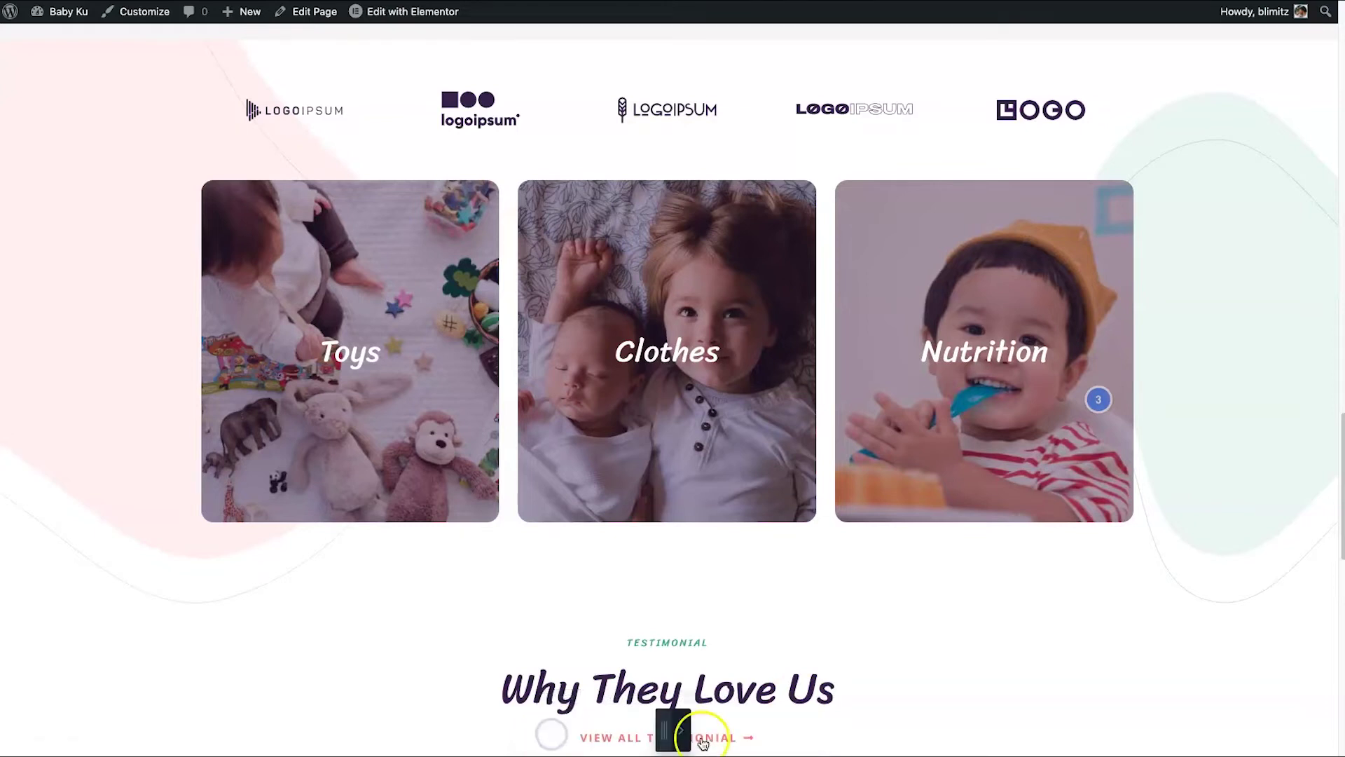
pyautogui.click(676, 729)
pyautogui.moveTo(543, 730); pyautogui.dragTo(987, 733)
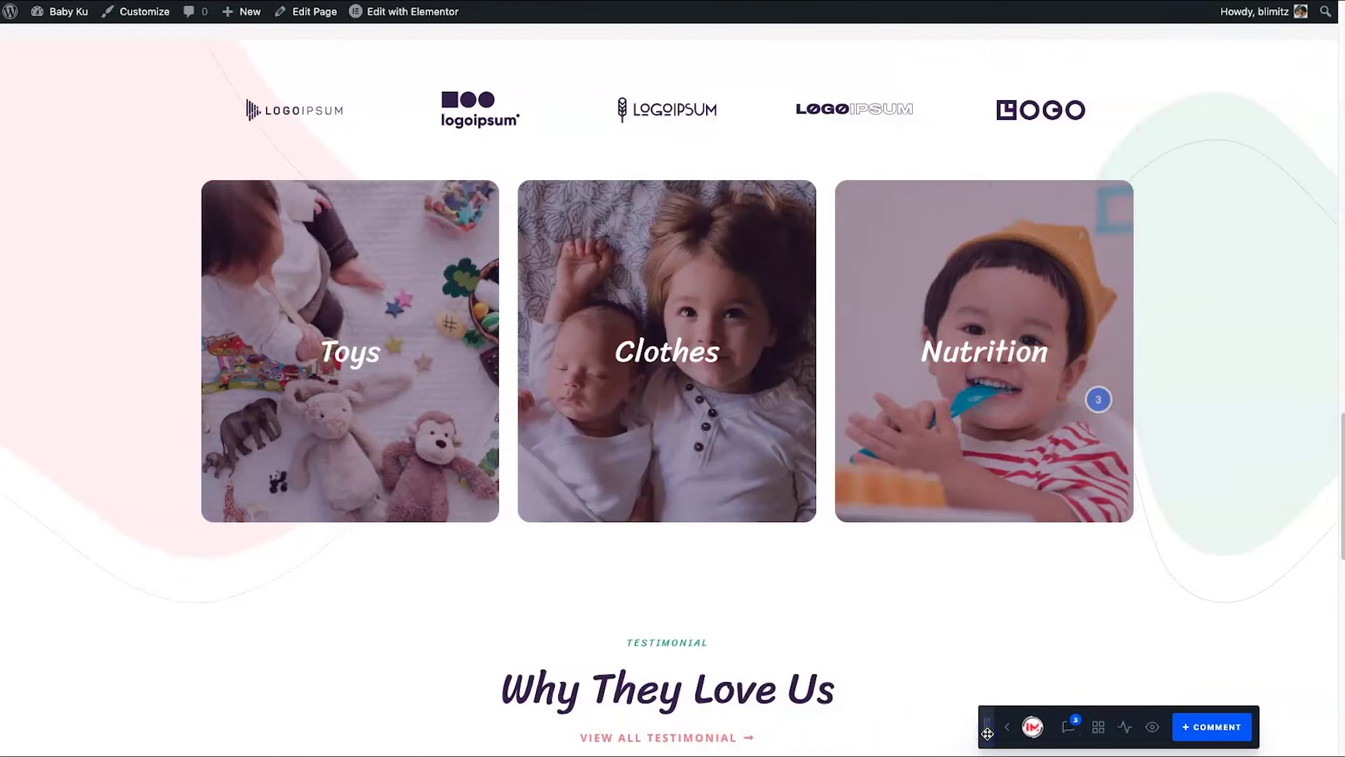
# Reload the page and bring up the site's Pages list
pyautogui.rightClick(61, 170)
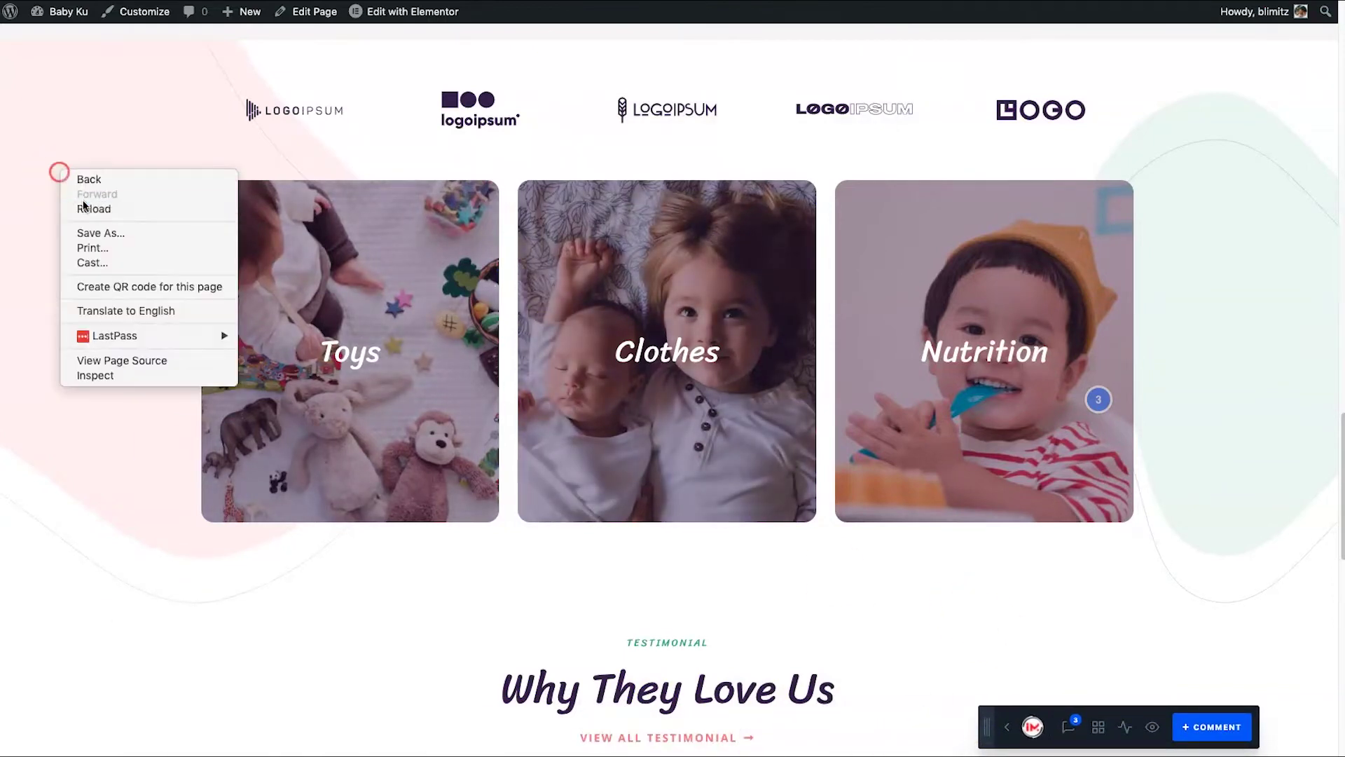
pyautogui.click(84, 208)
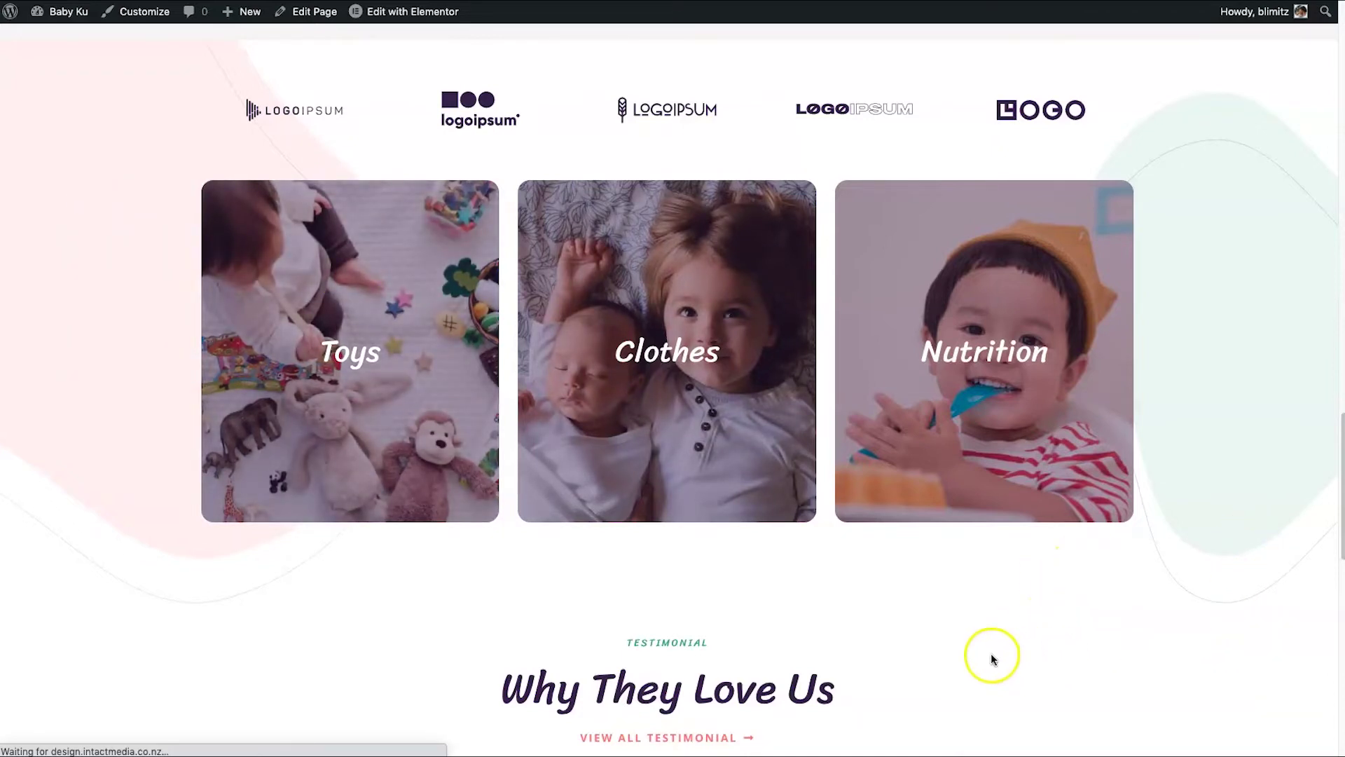
pyautogui.click(655, 736)
# Open the Baby Ku page entry for editing, inspect its name and URL, then cancel
pyautogui.moveTo(1171, 240)
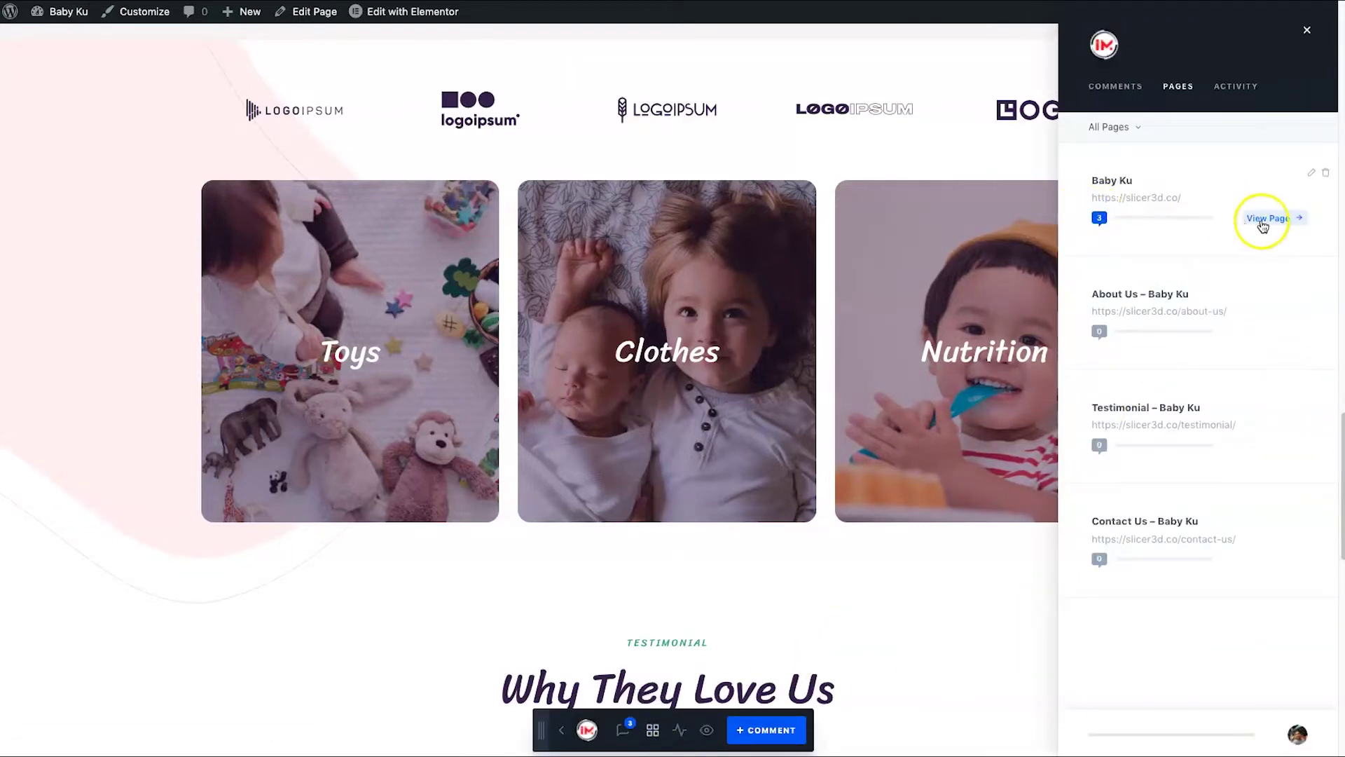
pyautogui.moveTo(1254, 307)
pyautogui.moveTo(1229, 239)
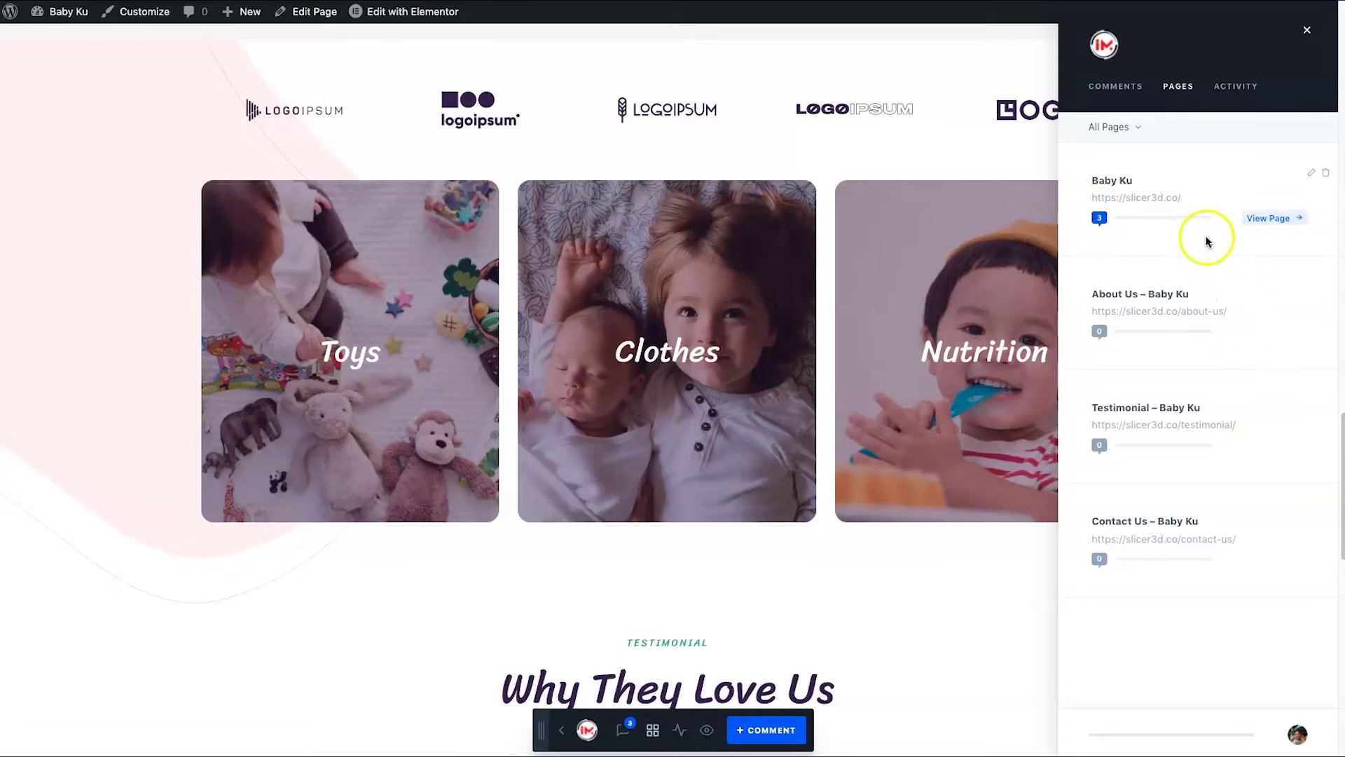
pyautogui.scroll(1, 1303, 178)
pyautogui.click(1303, 181)
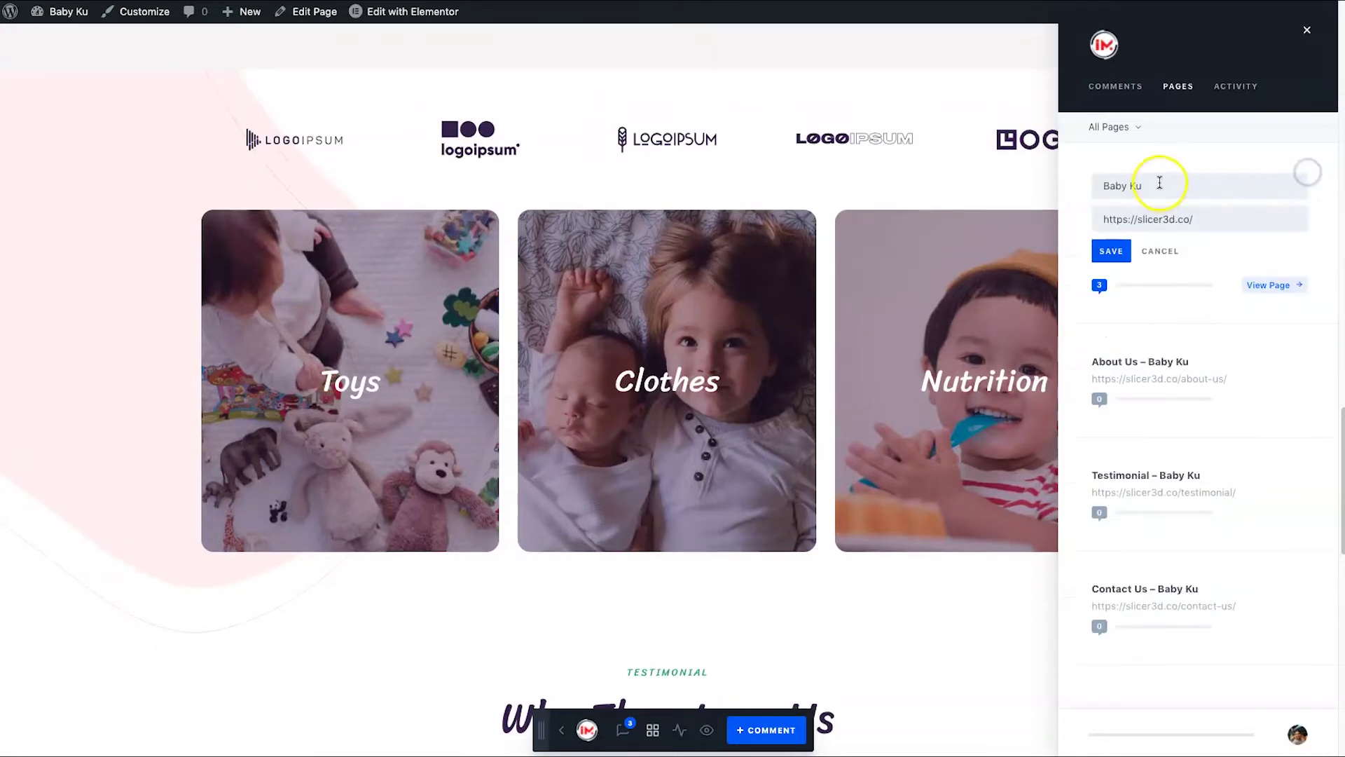
pyautogui.moveTo(1111, 222); pyautogui.dragTo(1127, 185)
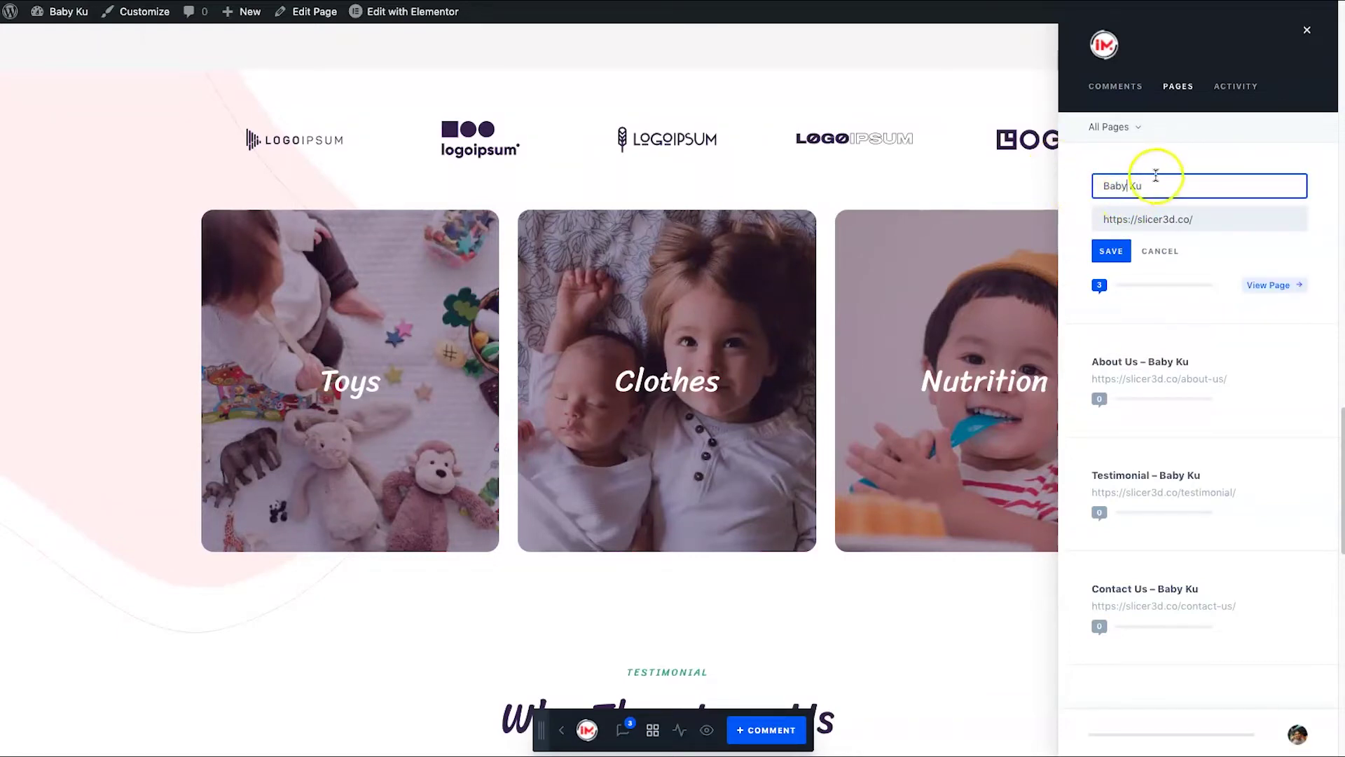
pyautogui.click(1102, 218)
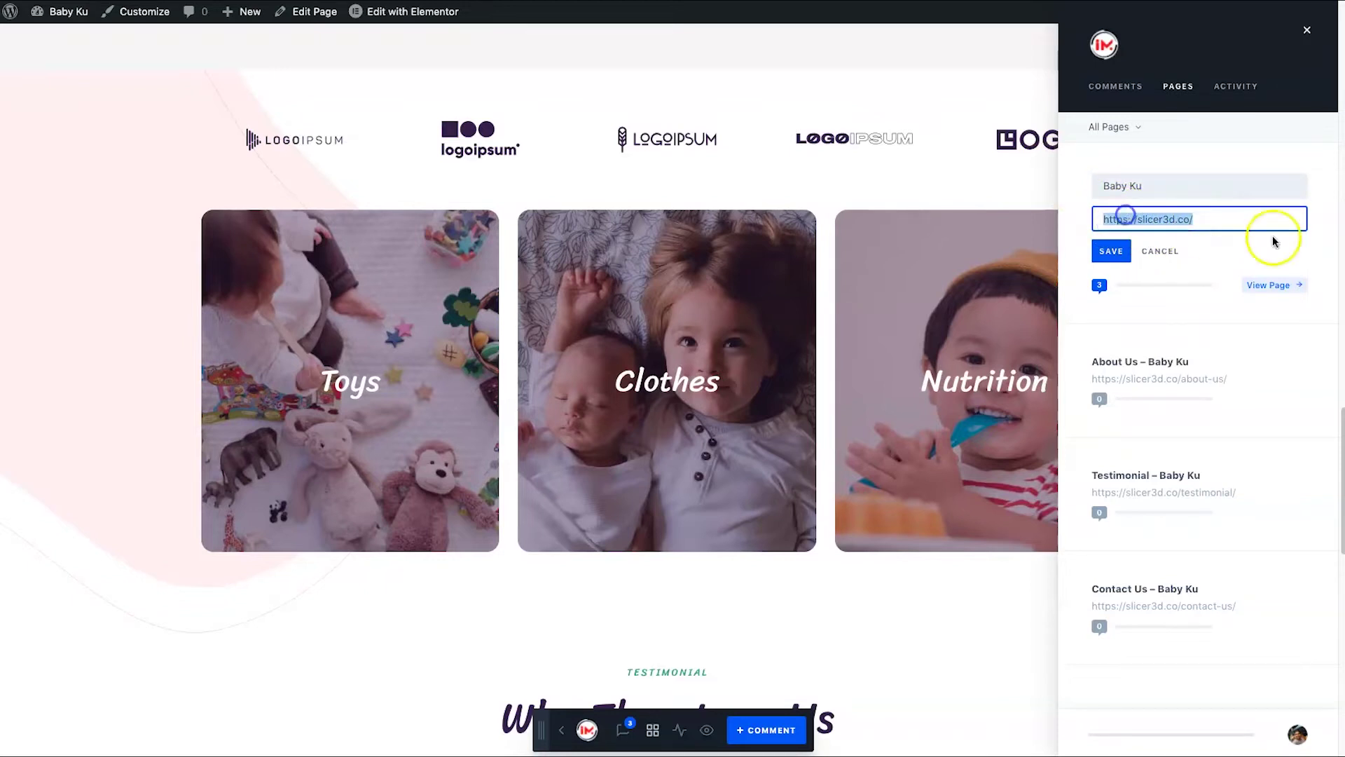
pyautogui.click(1154, 252)
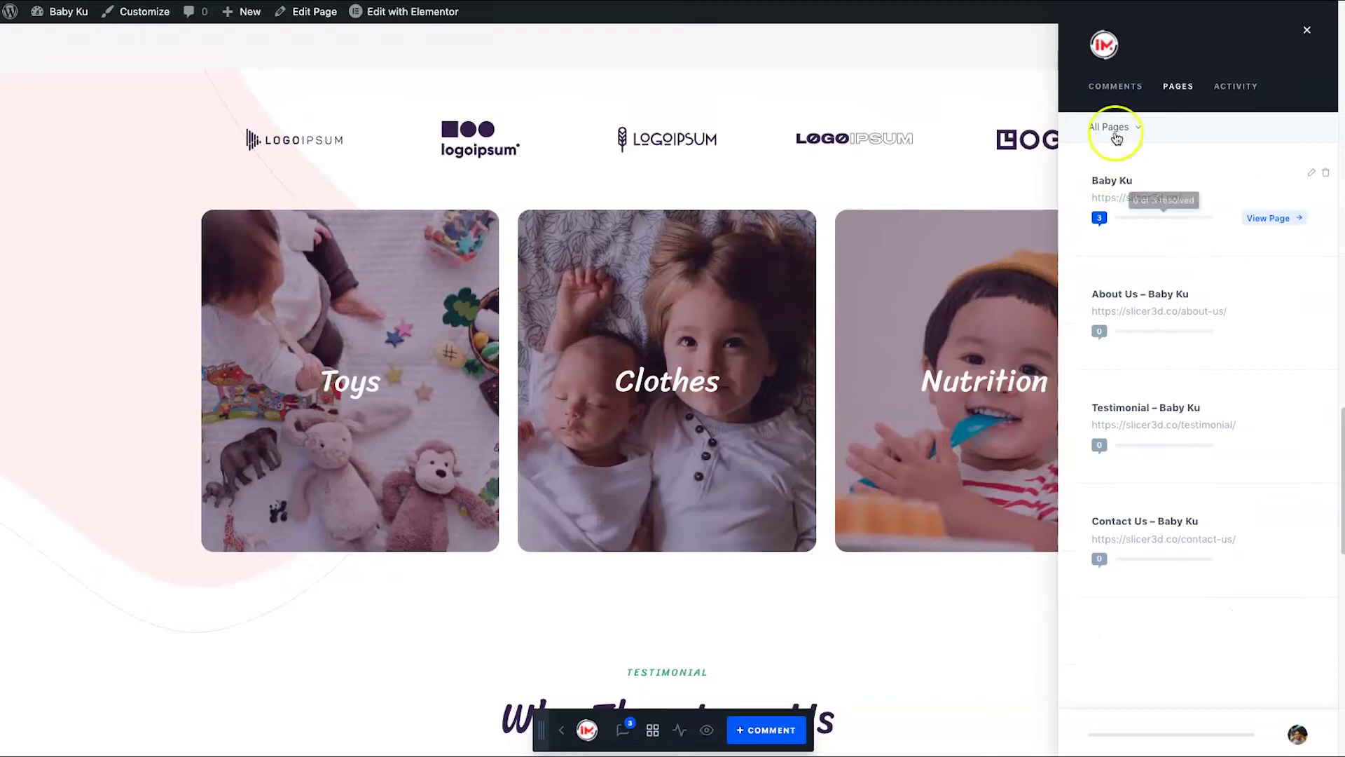
# Jump to the on-page locations of comments 2 and 3 from the Comments list
pyautogui.click(1115, 86)
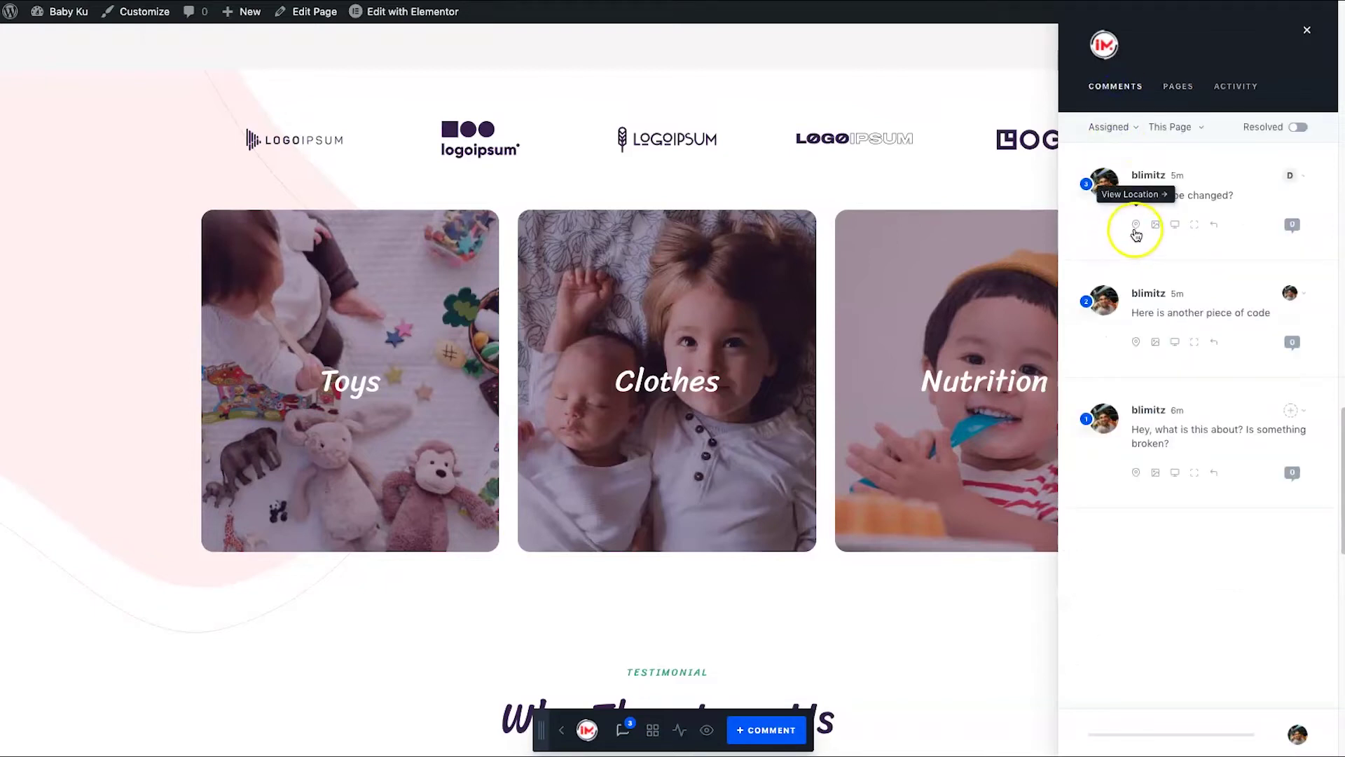
pyautogui.click(1135, 341)
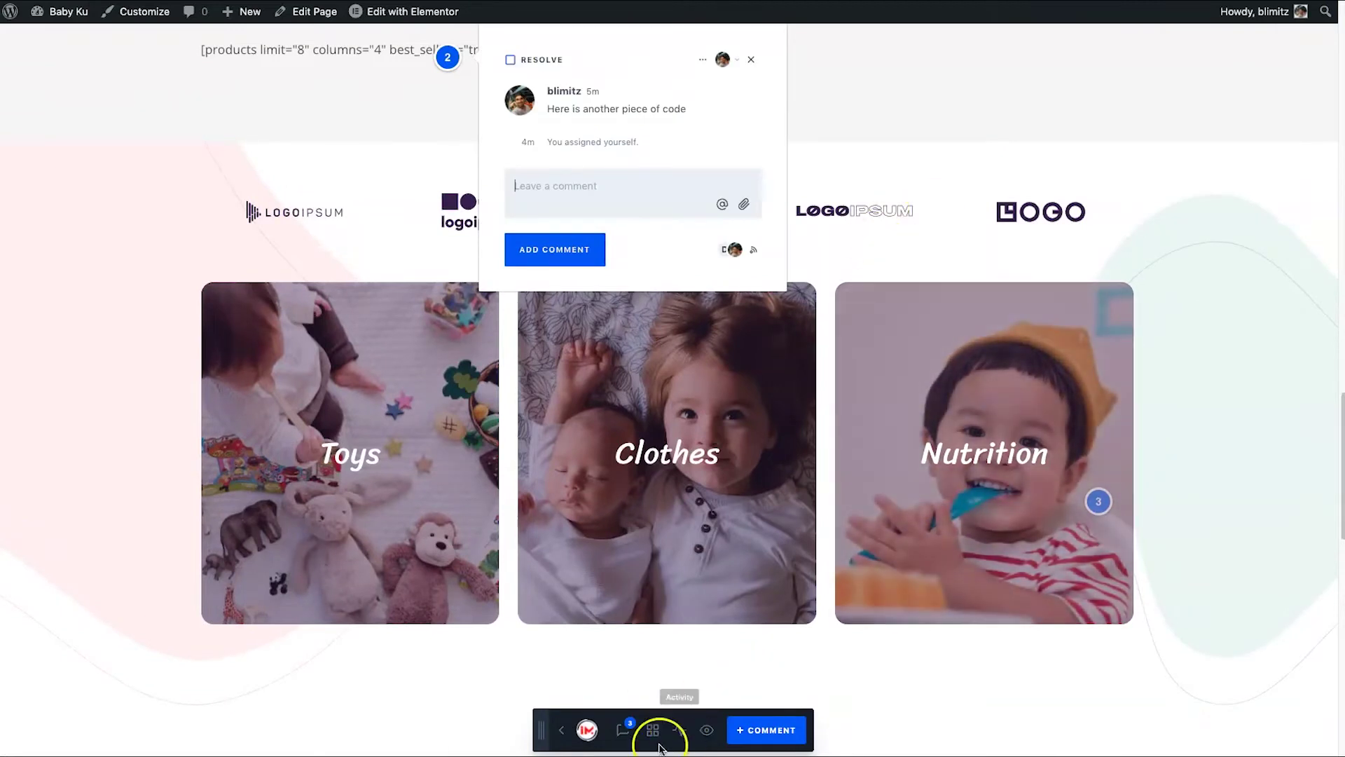
pyautogui.click(653, 730)
pyautogui.click(1097, 86)
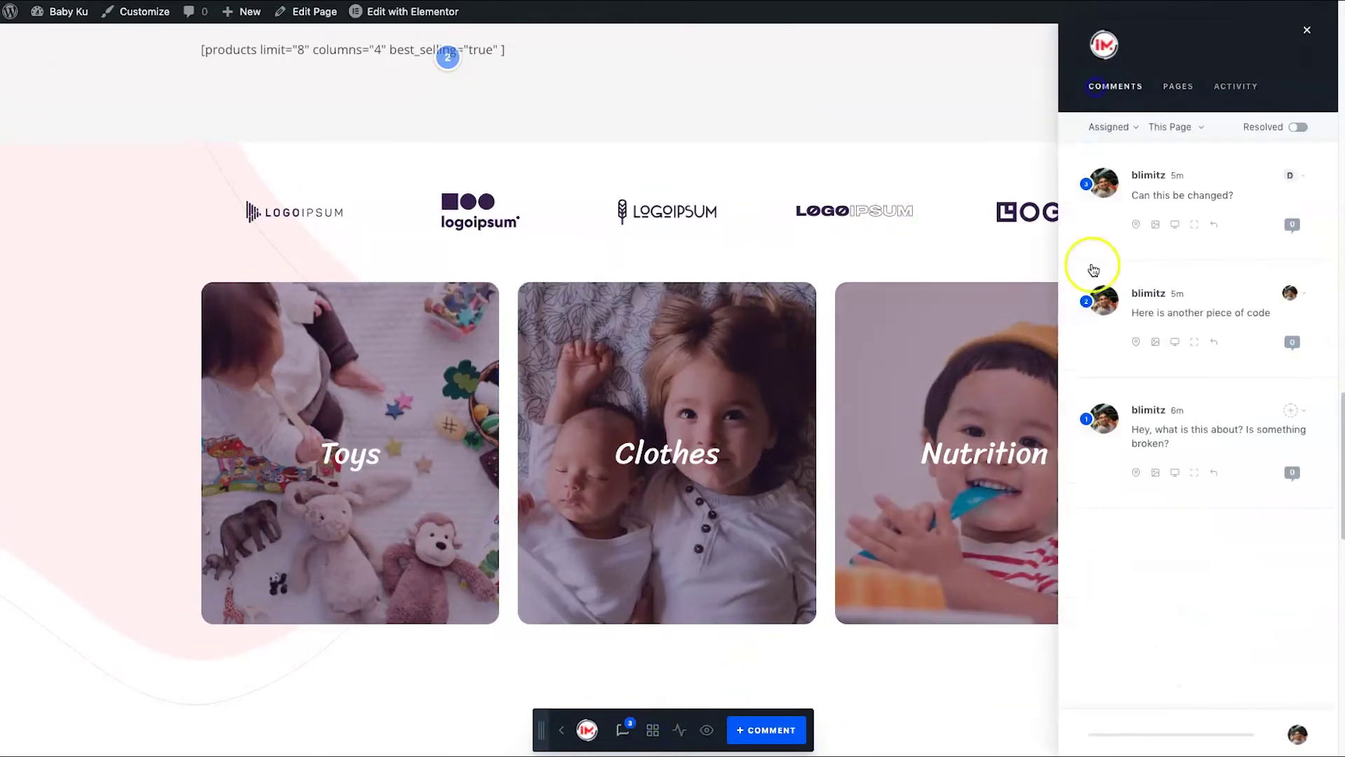
pyautogui.click(1134, 222)
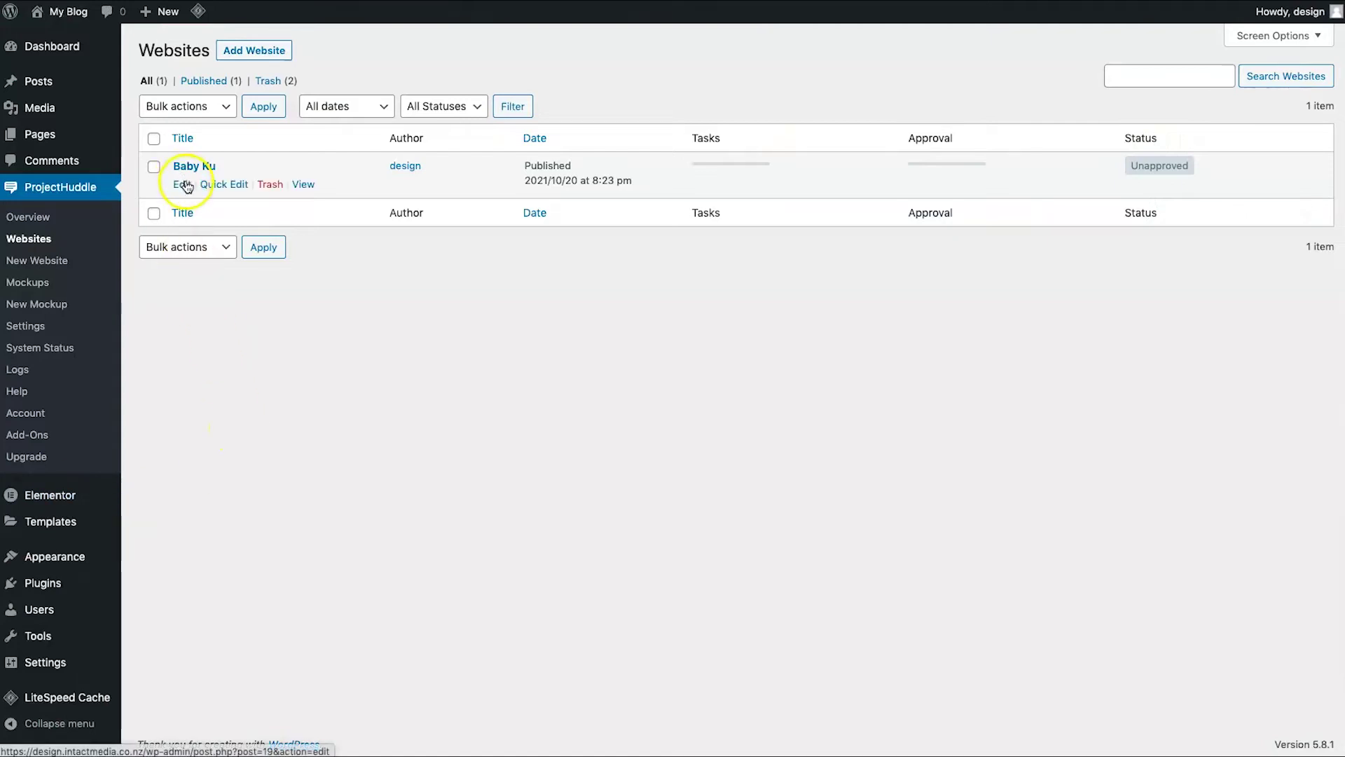
# Open the Baby Ku website's Edit screen and list its four pages with their conversation counts
pyautogui.click(184, 184)
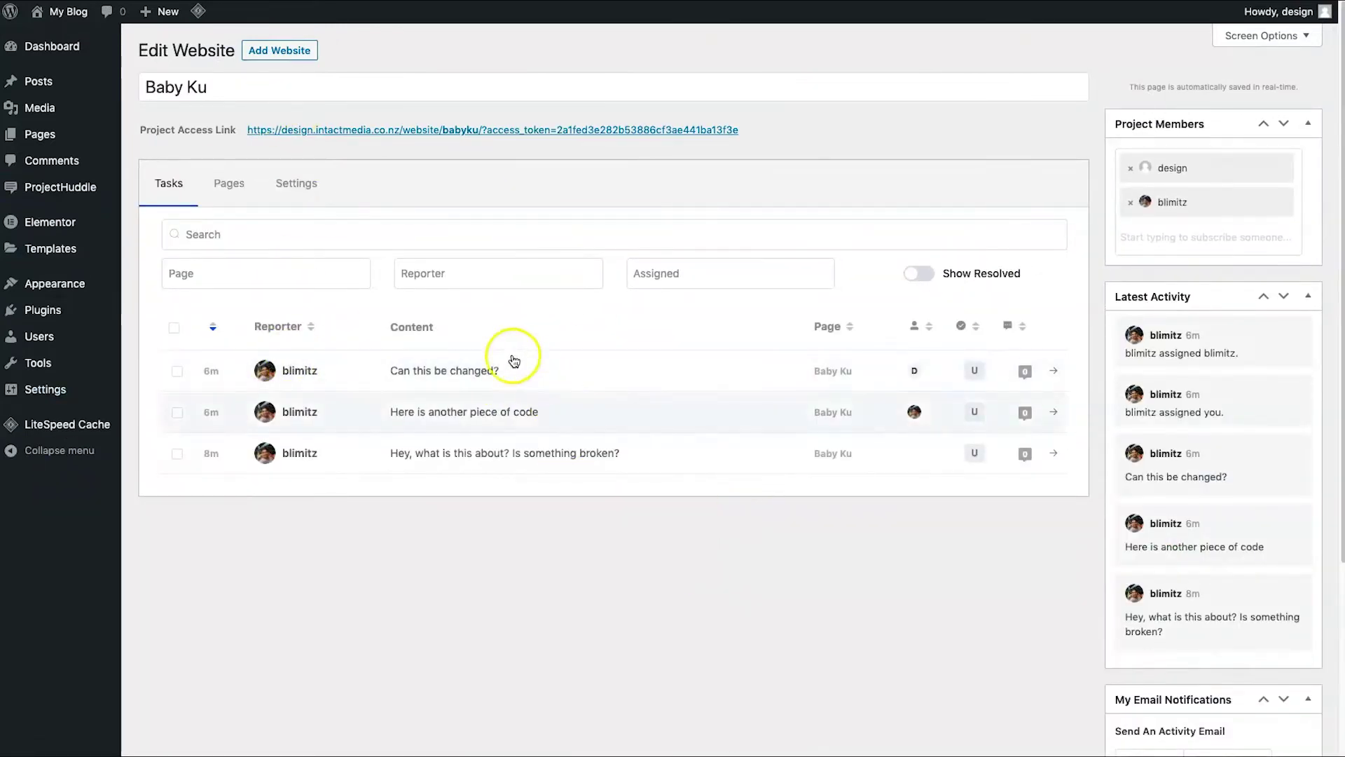
pyautogui.click(229, 184)
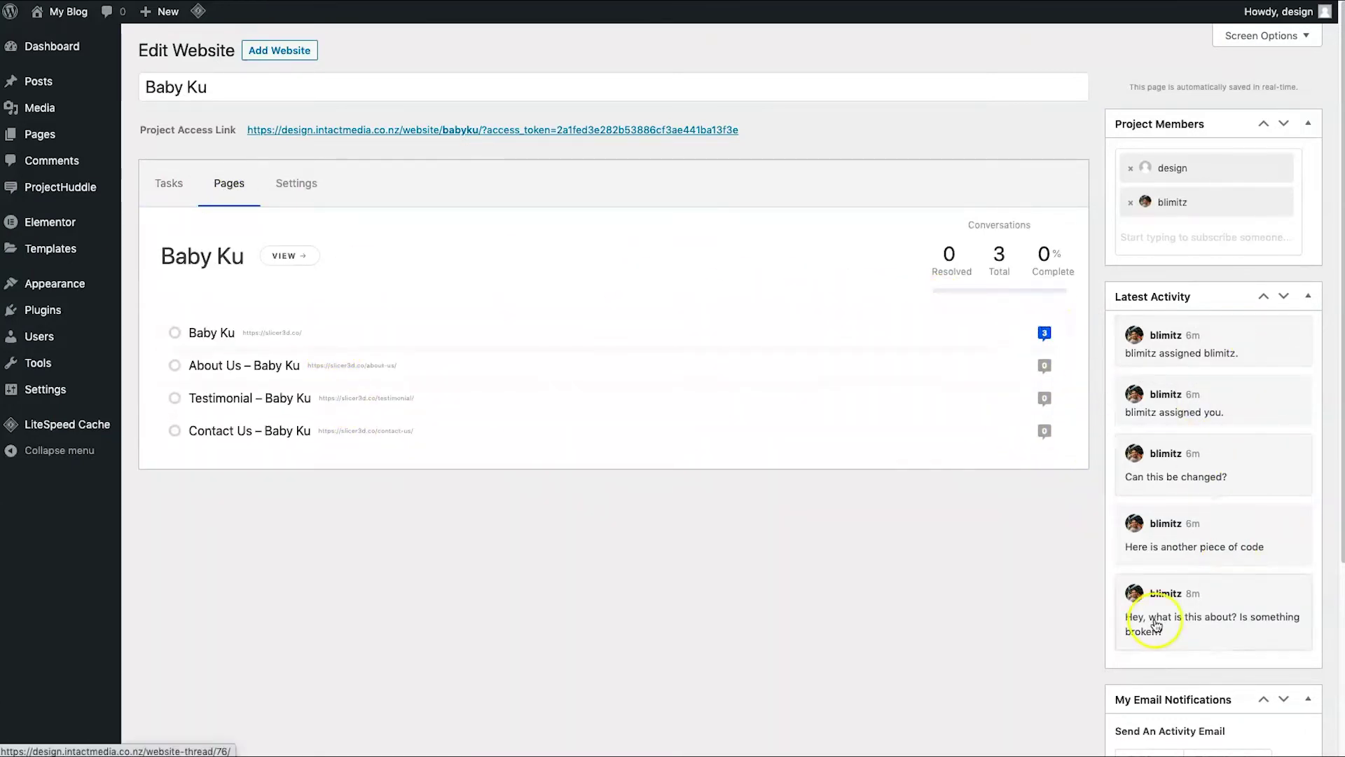
pyautogui.scroll(-4, 1131, 469)
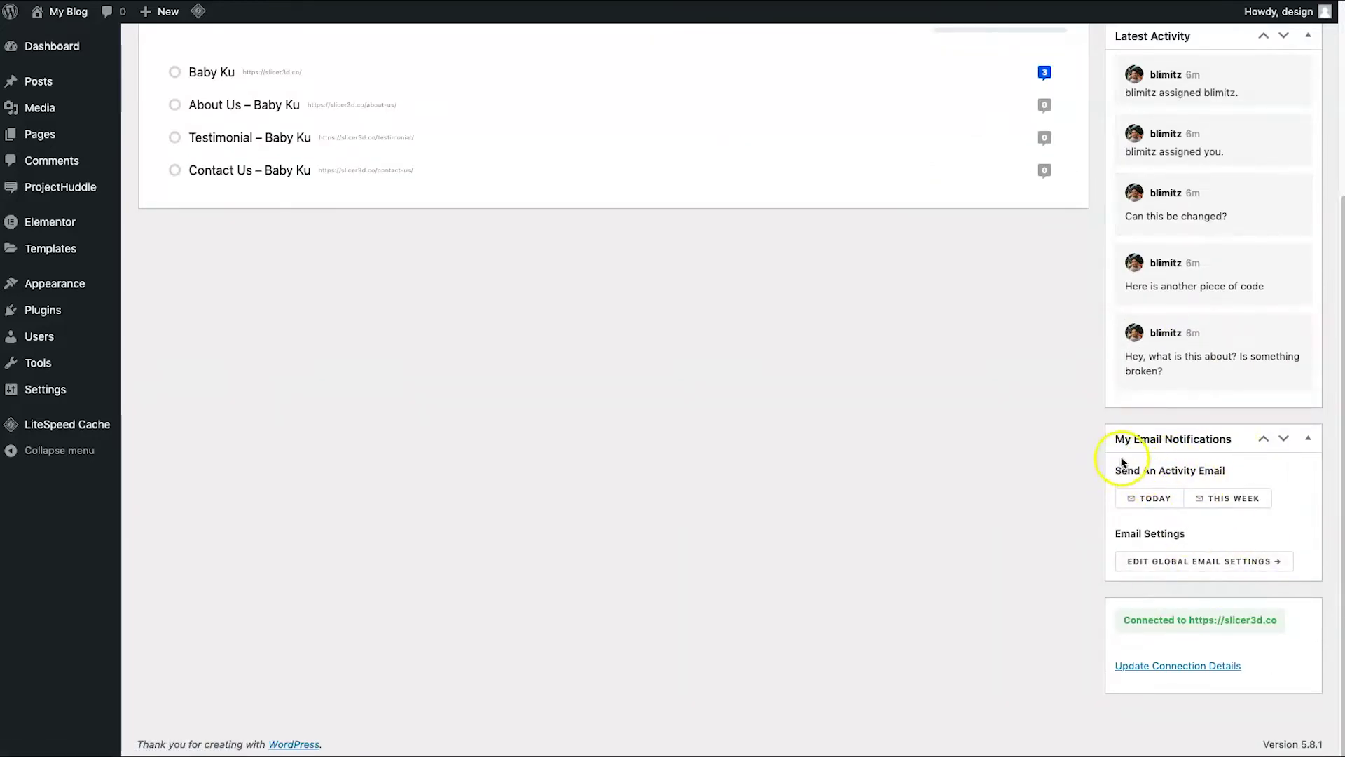
pyautogui.scroll(1, 1119, 465)
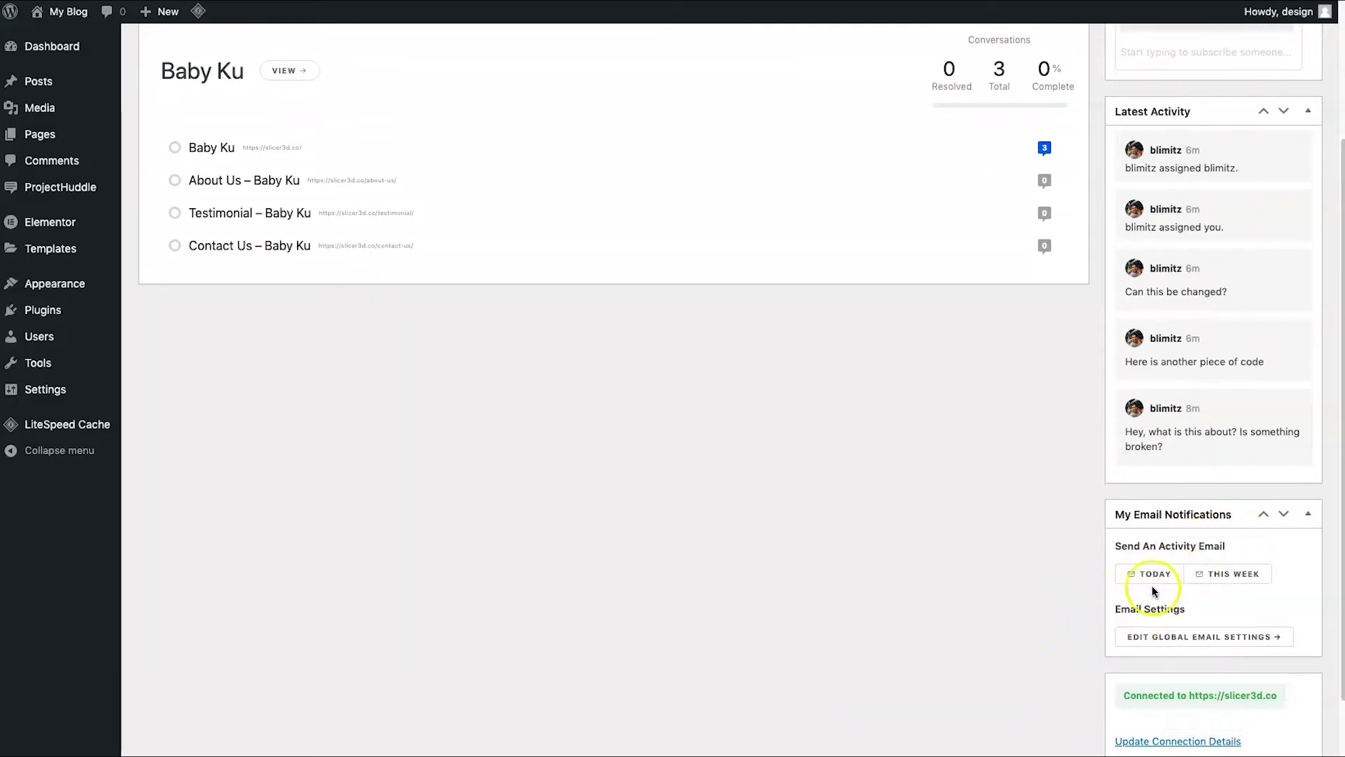
pyautogui.tripleClick(1088, 559)
pyautogui.click(1018, 540)
pyautogui.scroll(3, 371, 456)
pyautogui.scroll(2, 360, 438)
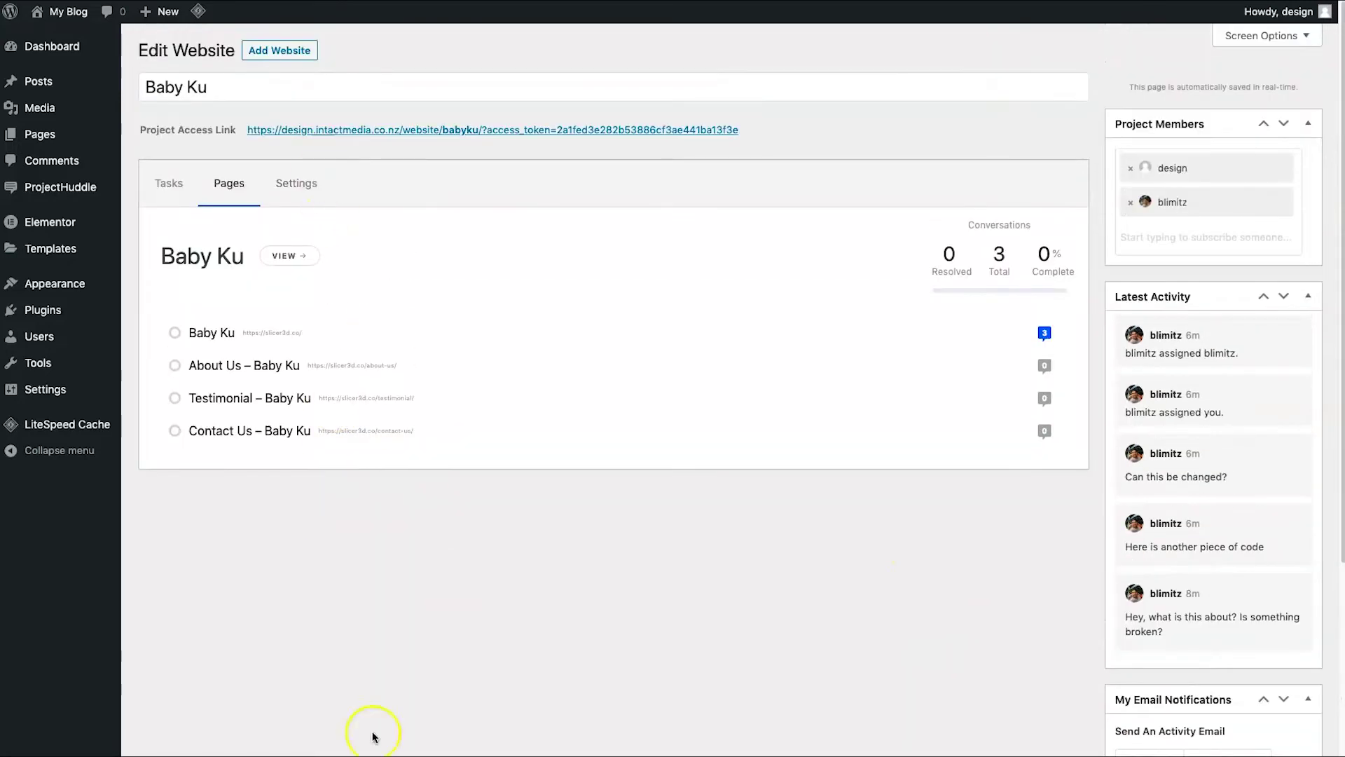
# Tick 'Enable approvals for this project' in Baby Ku's settings, save, and return to Tasks
pyautogui.click(296, 184)
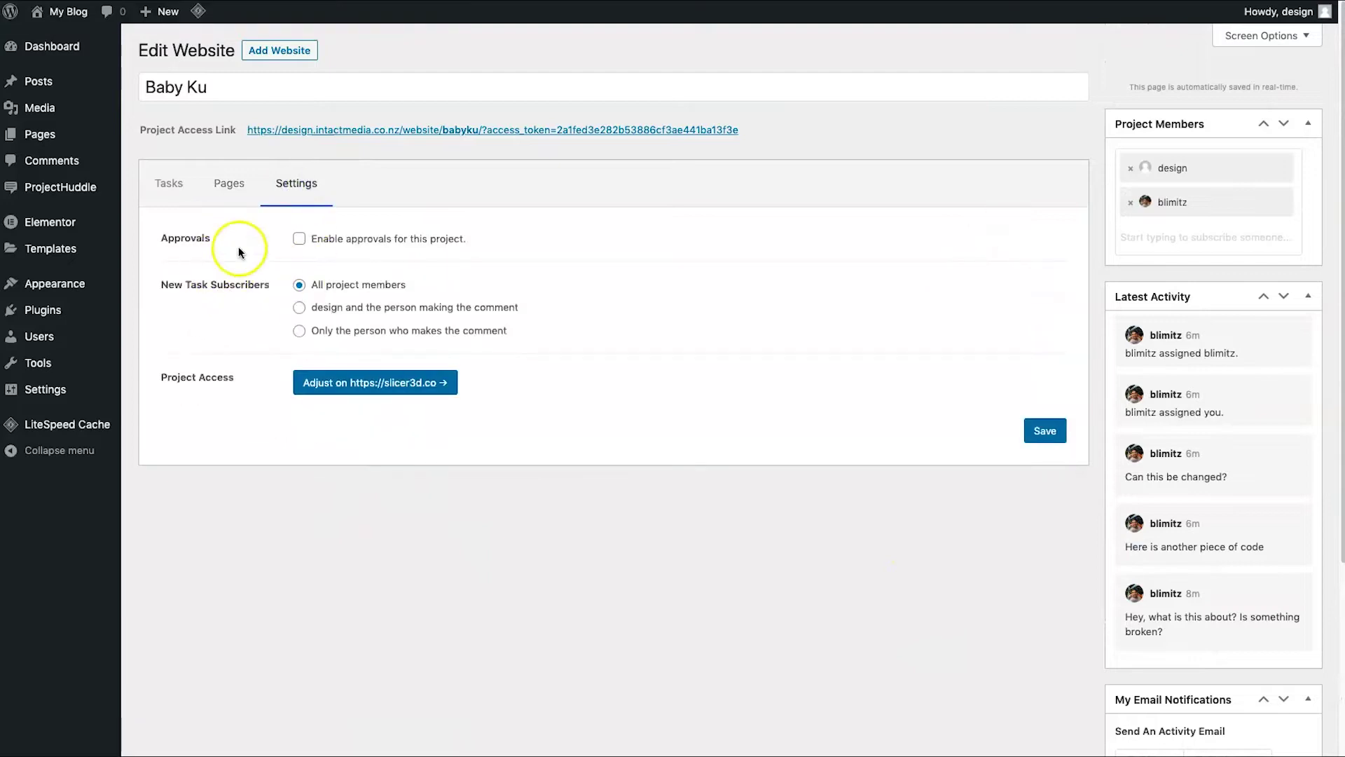
pyautogui.click(299, 238)
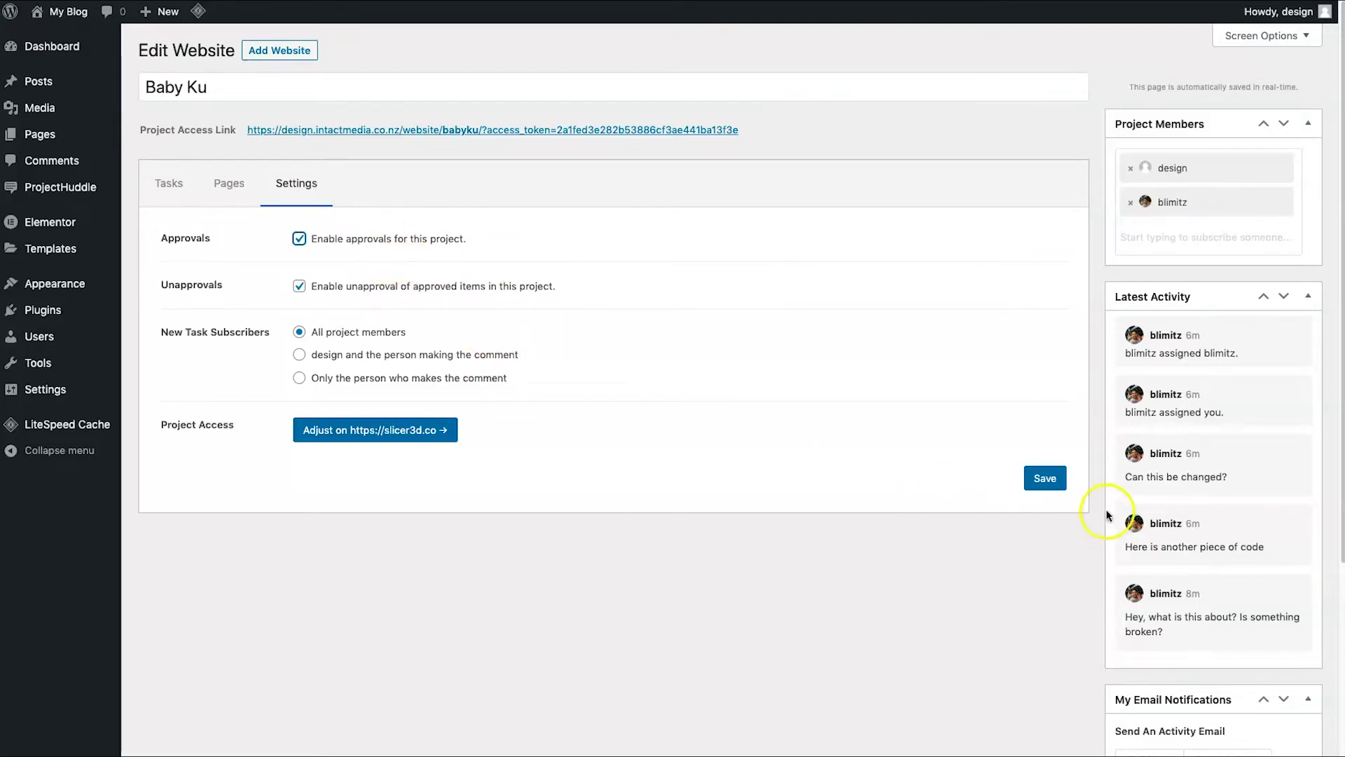
pyautogui.click(1054, 486)
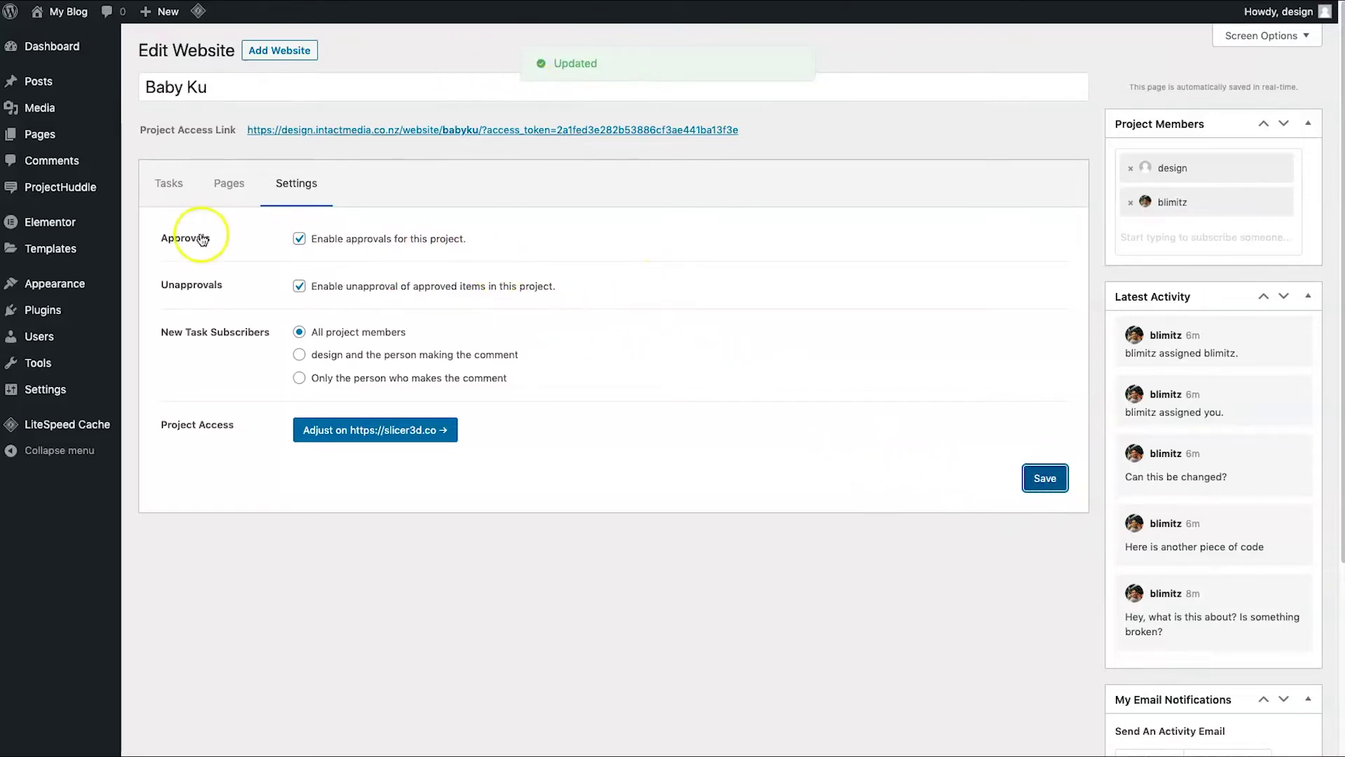
pyautogui.click(177, 171)
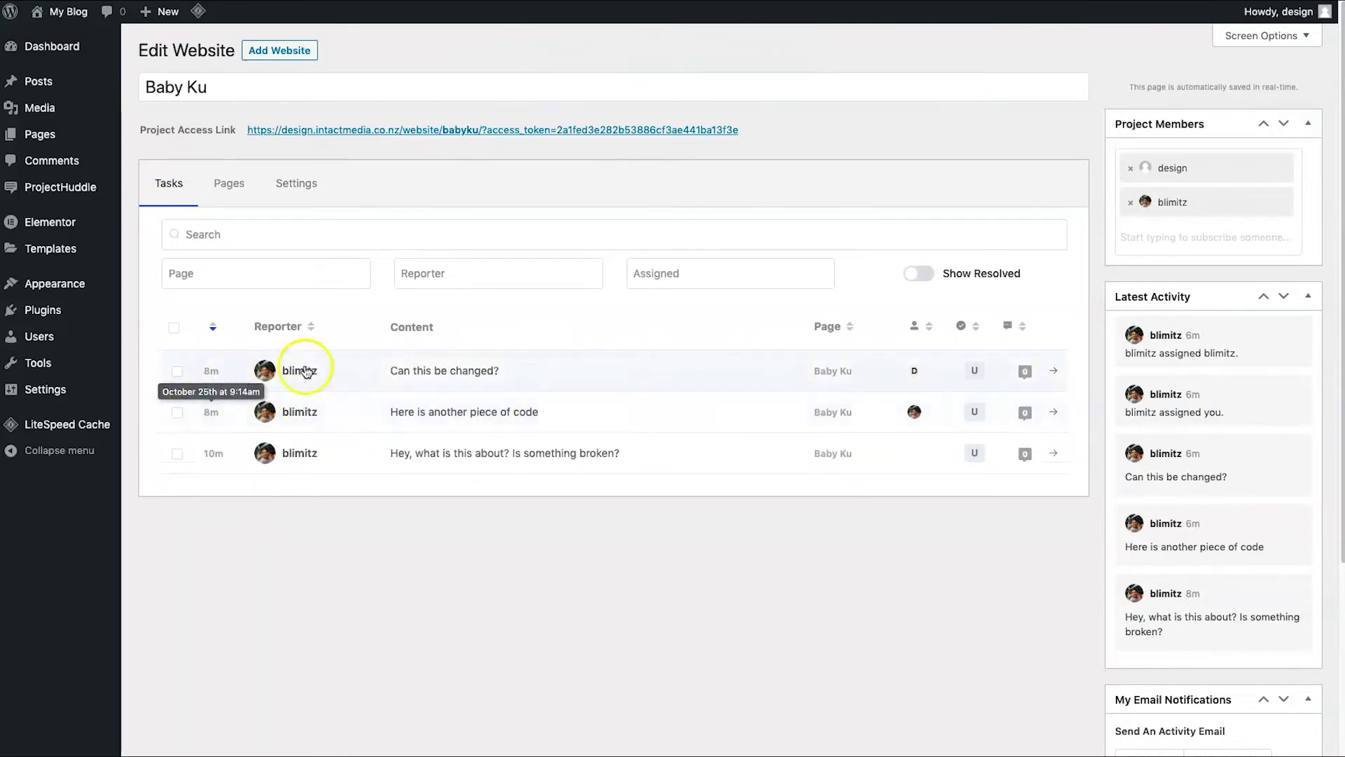
# Inspect the 'Can this be changed?' task's details and replies, then resolve it
pyautogui.click(452, 371)
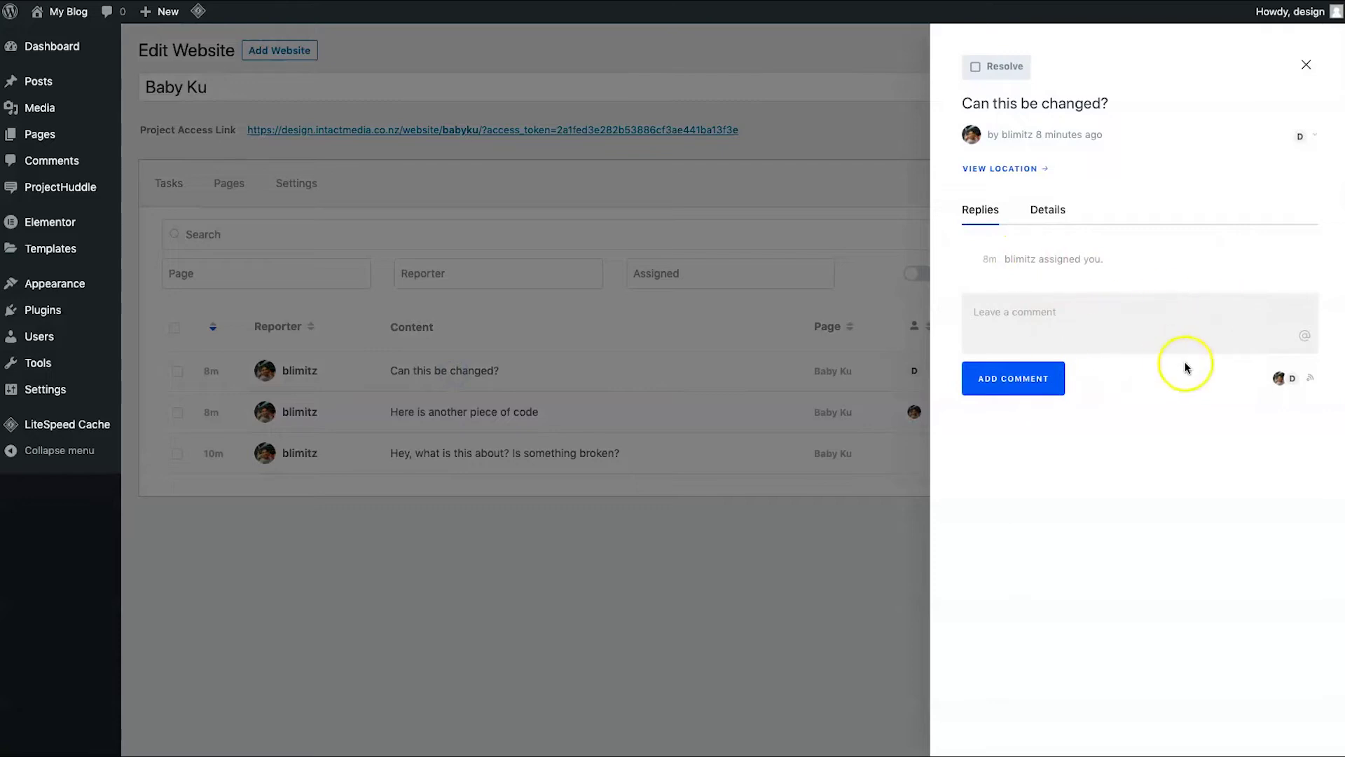
pyautogui.click(1061, 226)
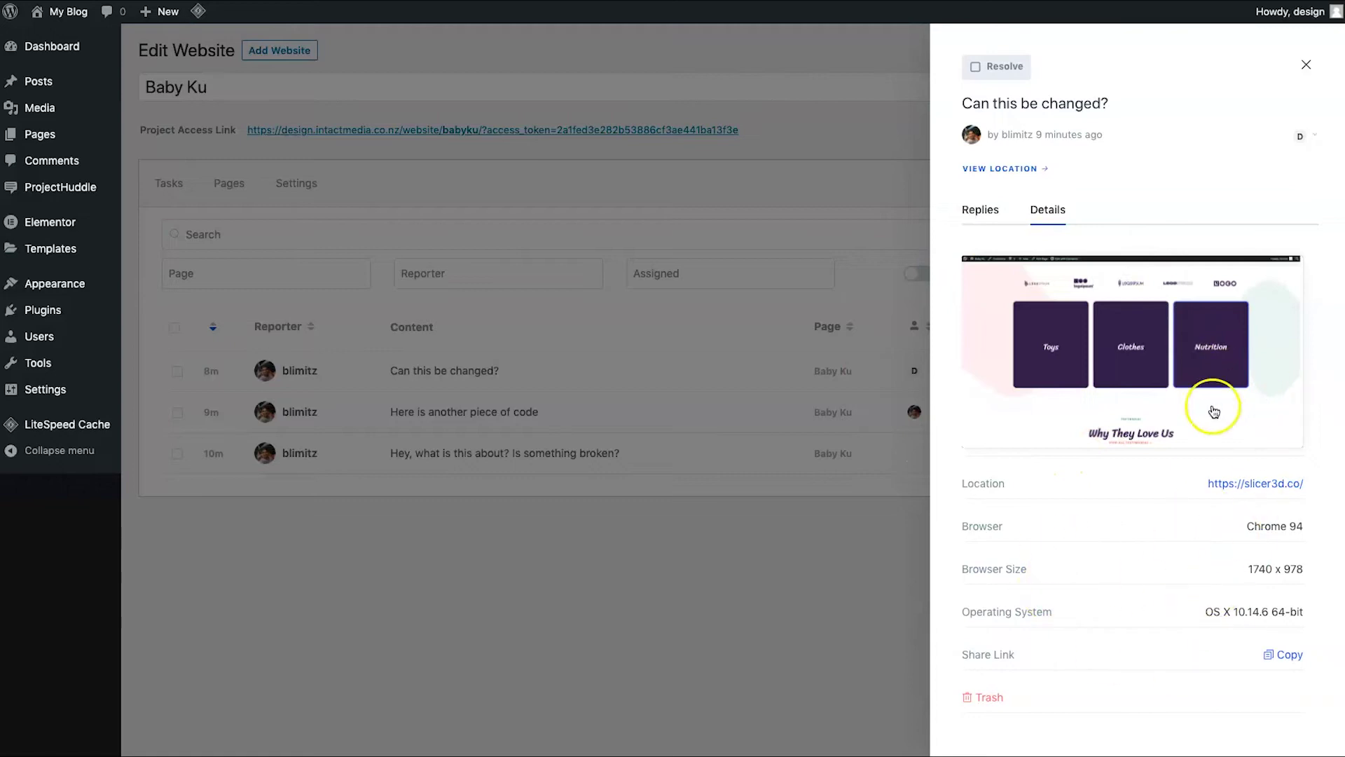
pyautogui.click(980, 210)
pyautogui.click(699, 609)
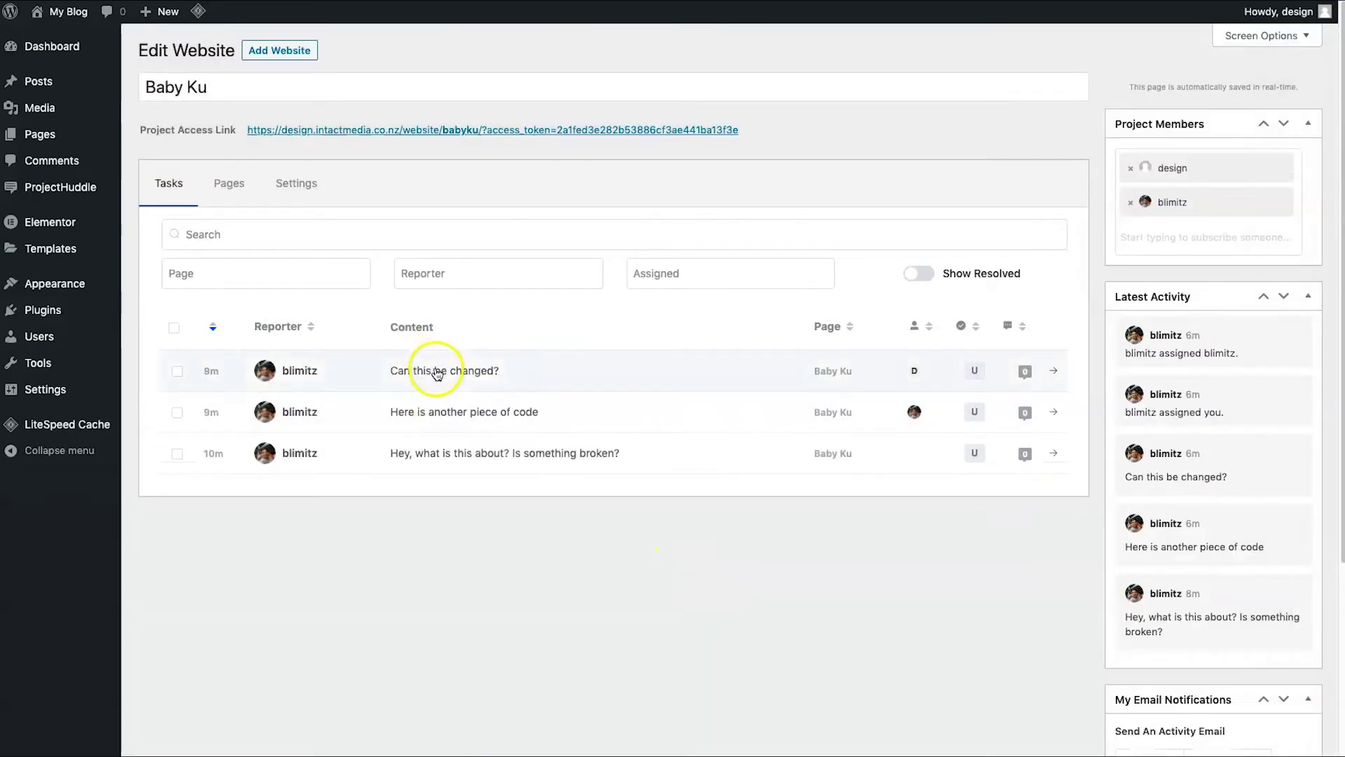
pyautogui.click(433, 372)
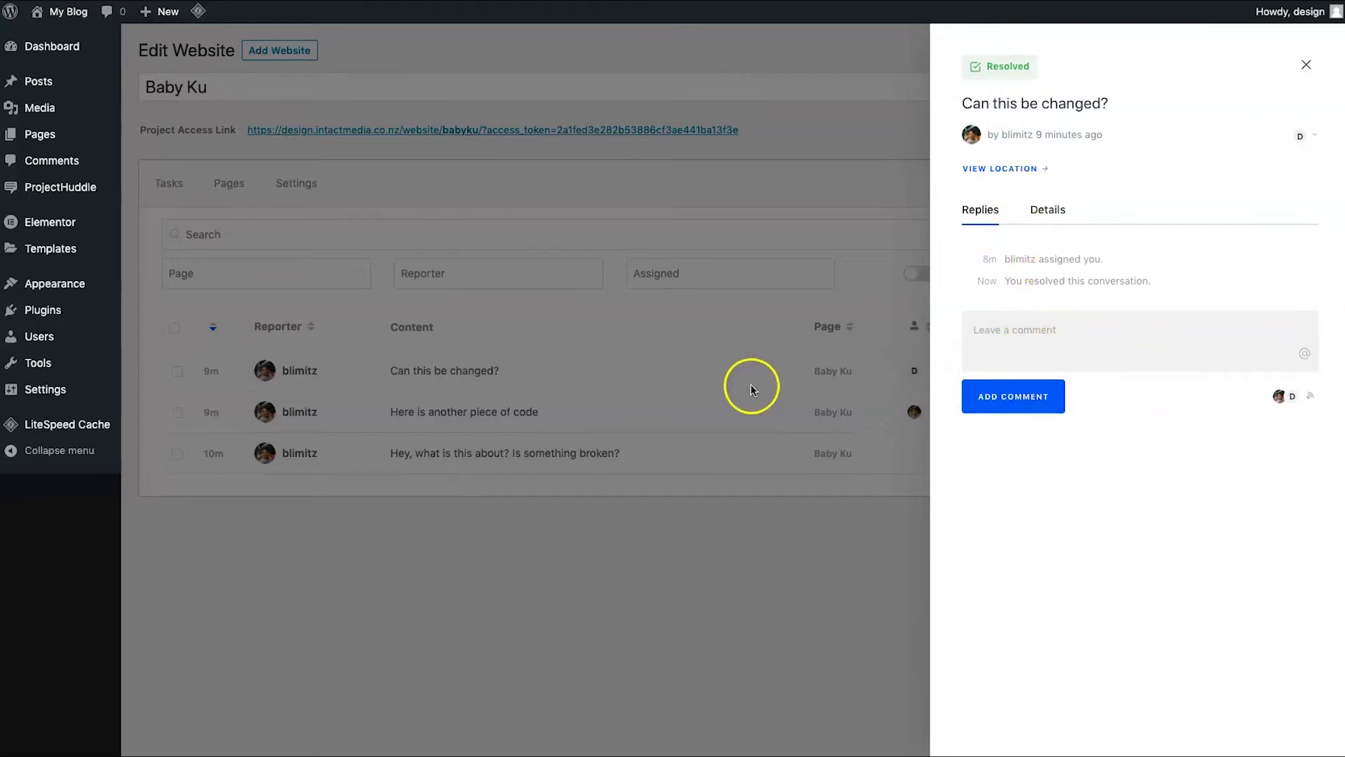
pyautogui.click(672, 513)
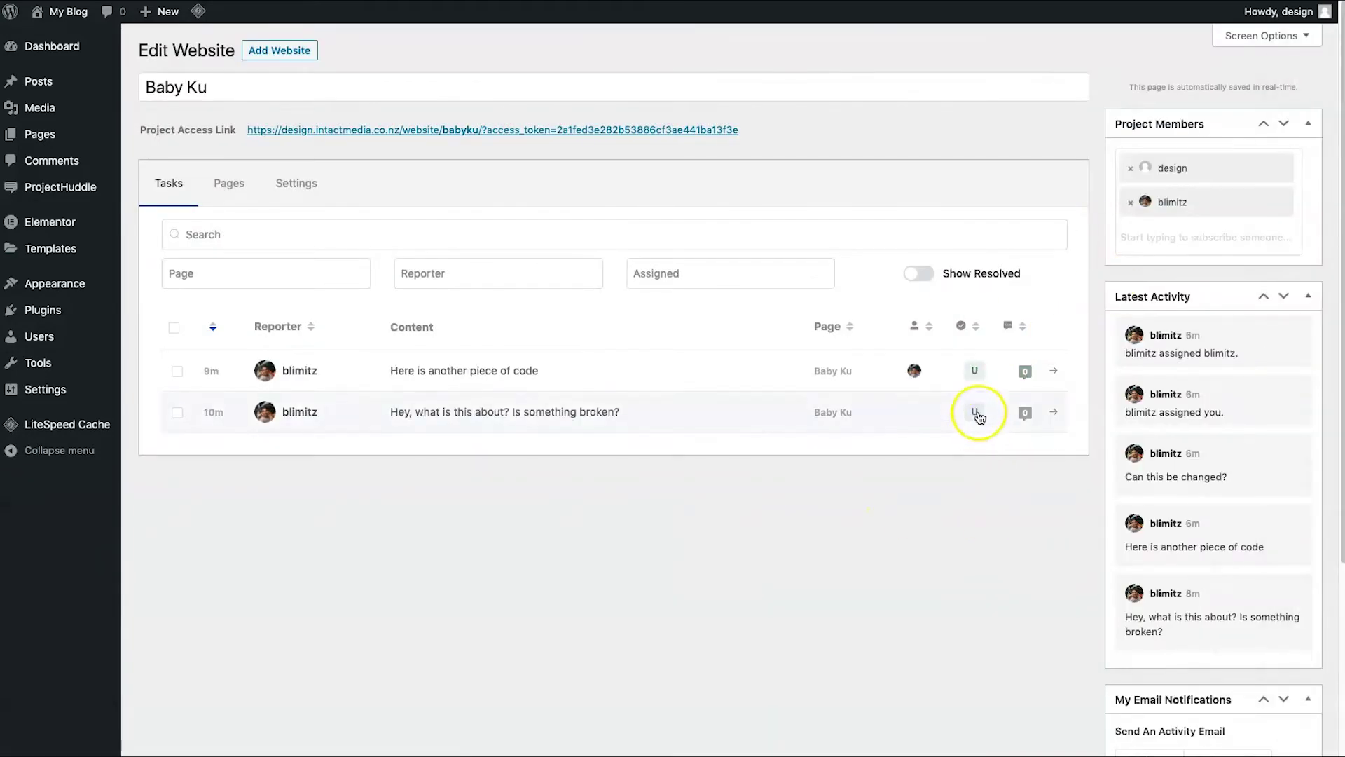
# Resolve the 'Here is another piece of code' task and the broken-page question task
pyautogui.click(975, 375)
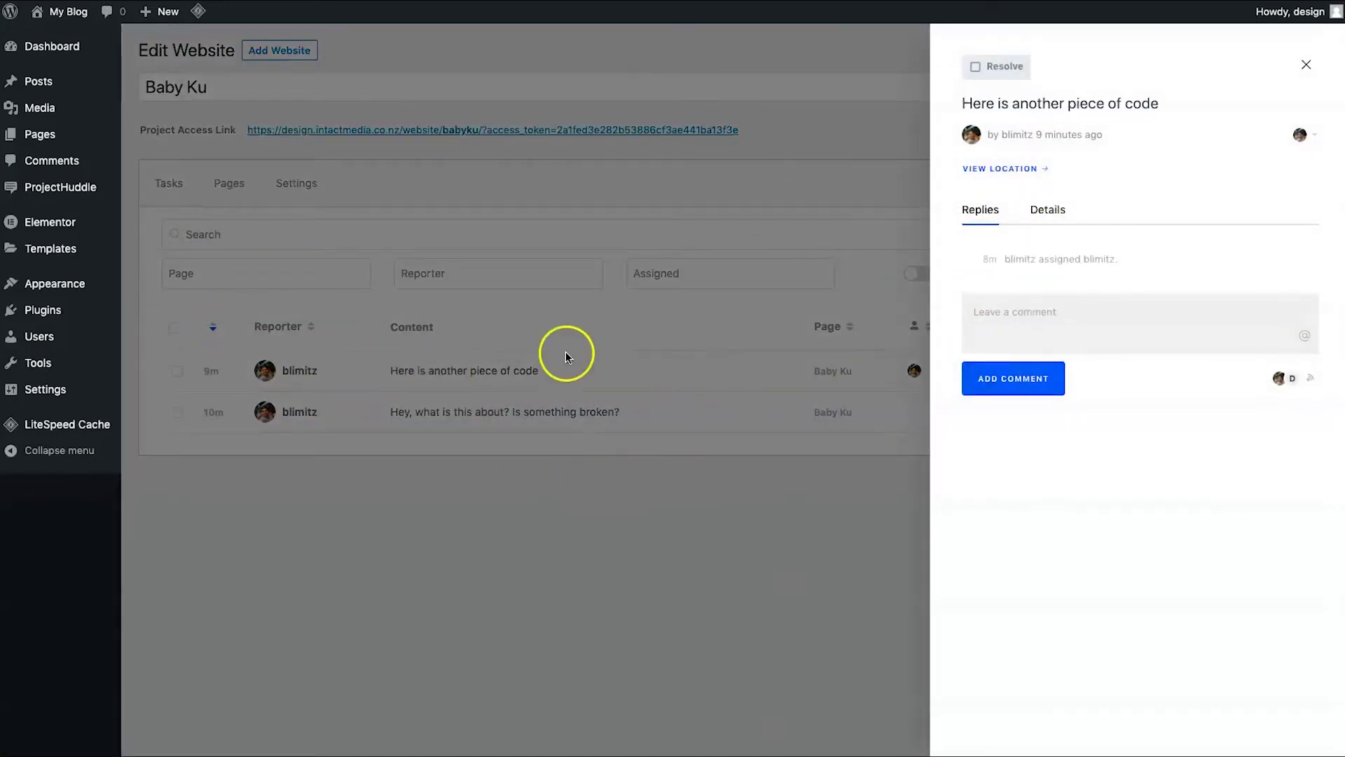
pyautogui.click(977, 62)
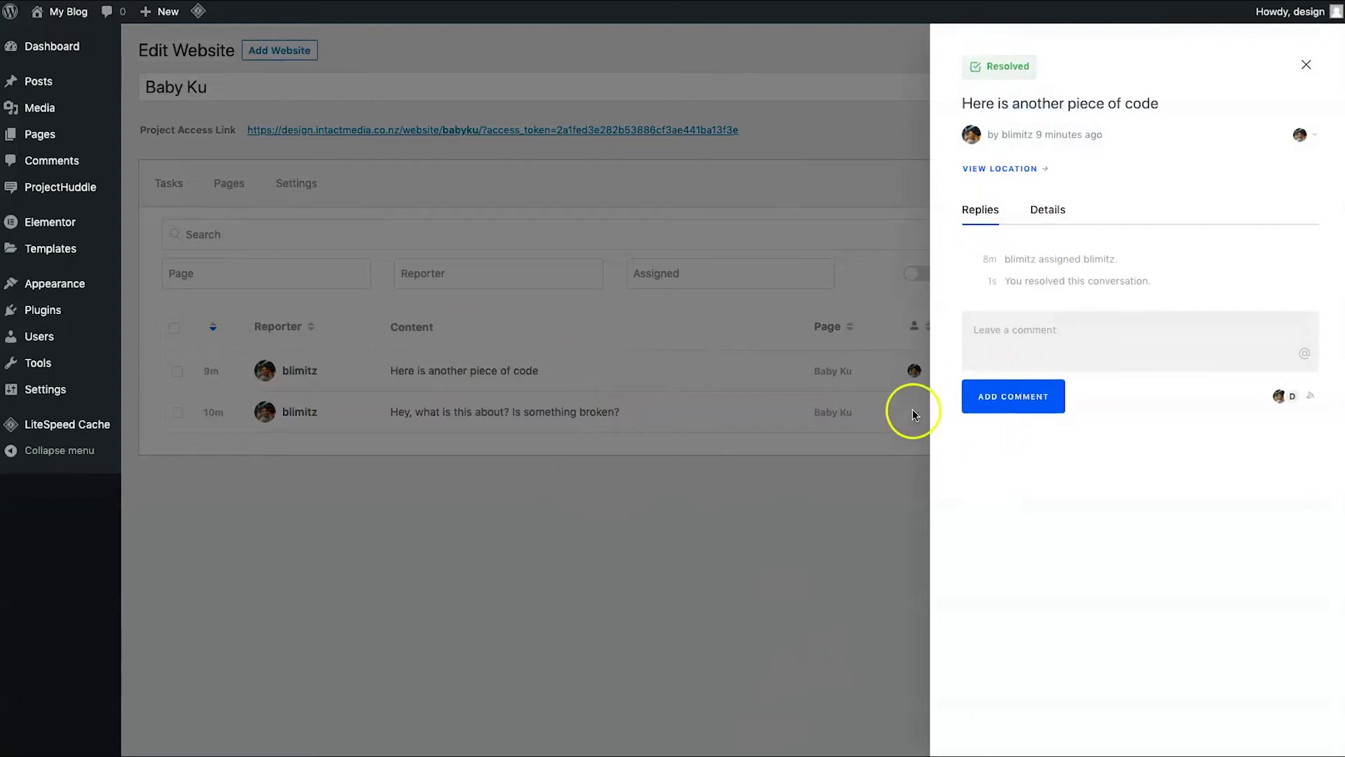
pyautogui.click(824, 504)
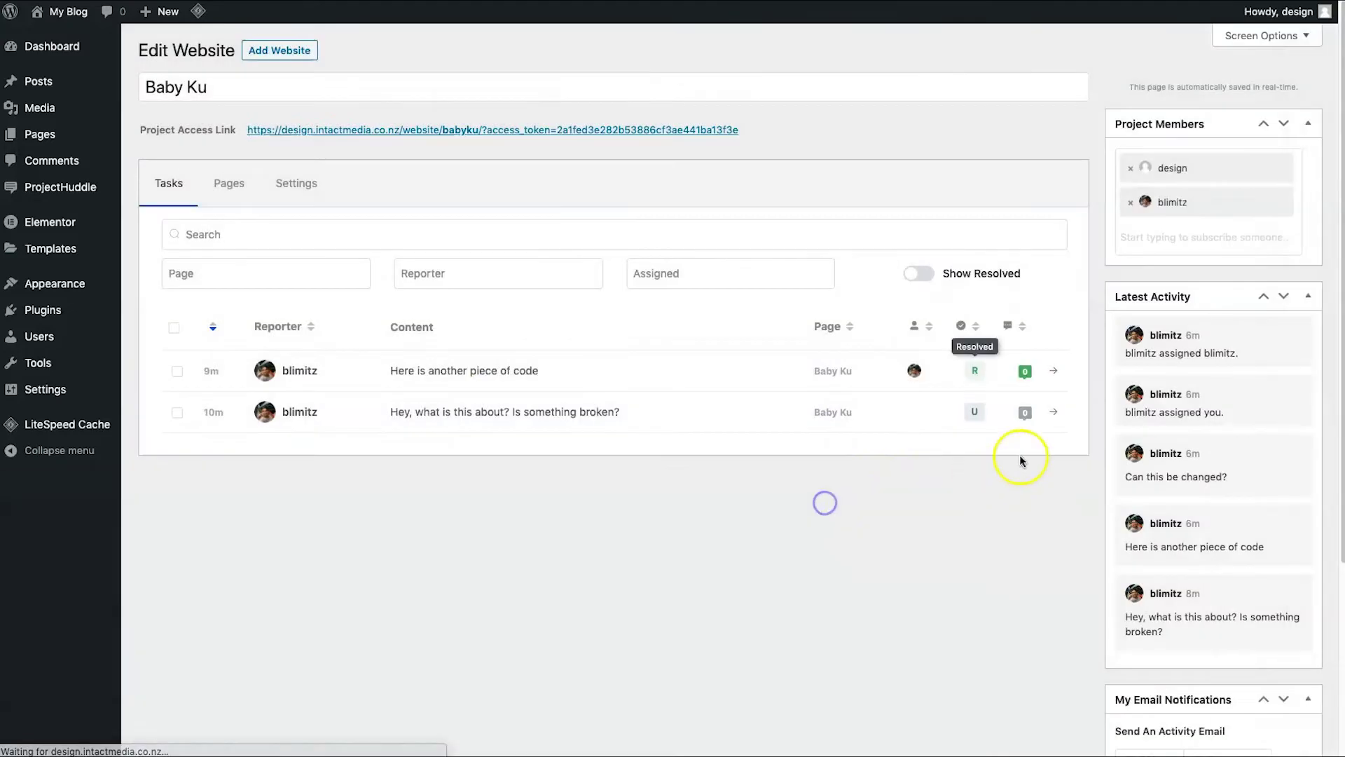
pyautogui.click(976, 371)
pyautogui.click(980, 63)
pyautogui.click(848, 463)
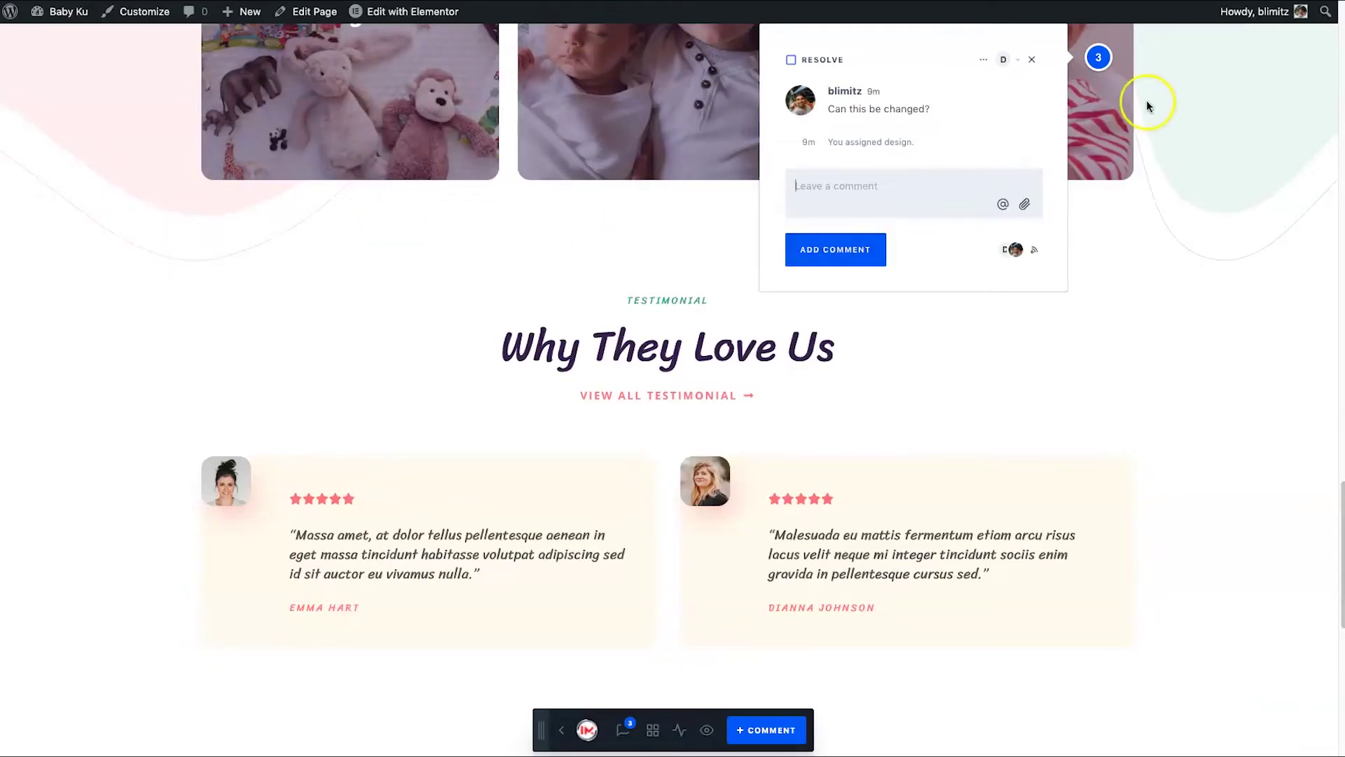
# Close the comment thread and start approving the BabyKu home page from the bottom toolbar
pyautogui.rightClick(184, 240)
pyautogui.click(200, 272)
pyautogui.press('Escape')
pyautogui.scroll(1, 200, 273)
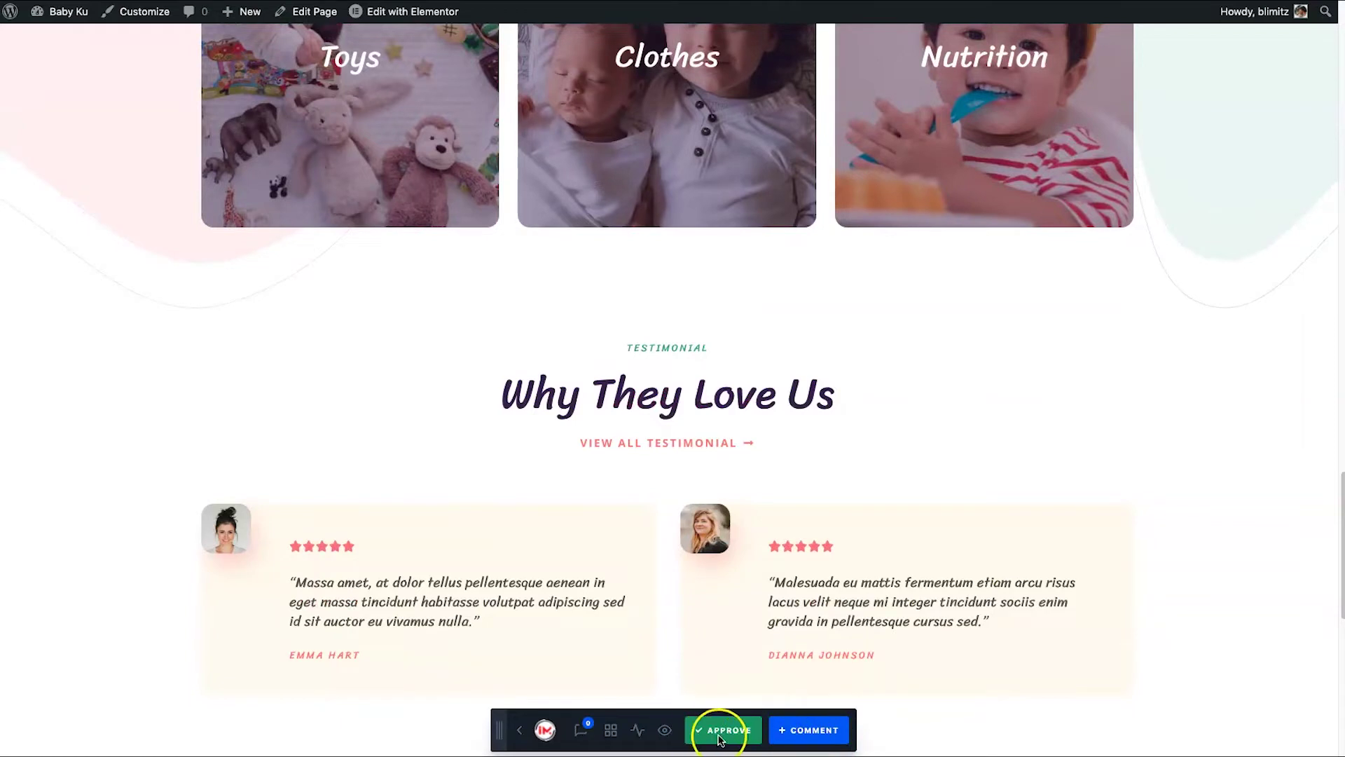
pyautogui.click(617, 734)
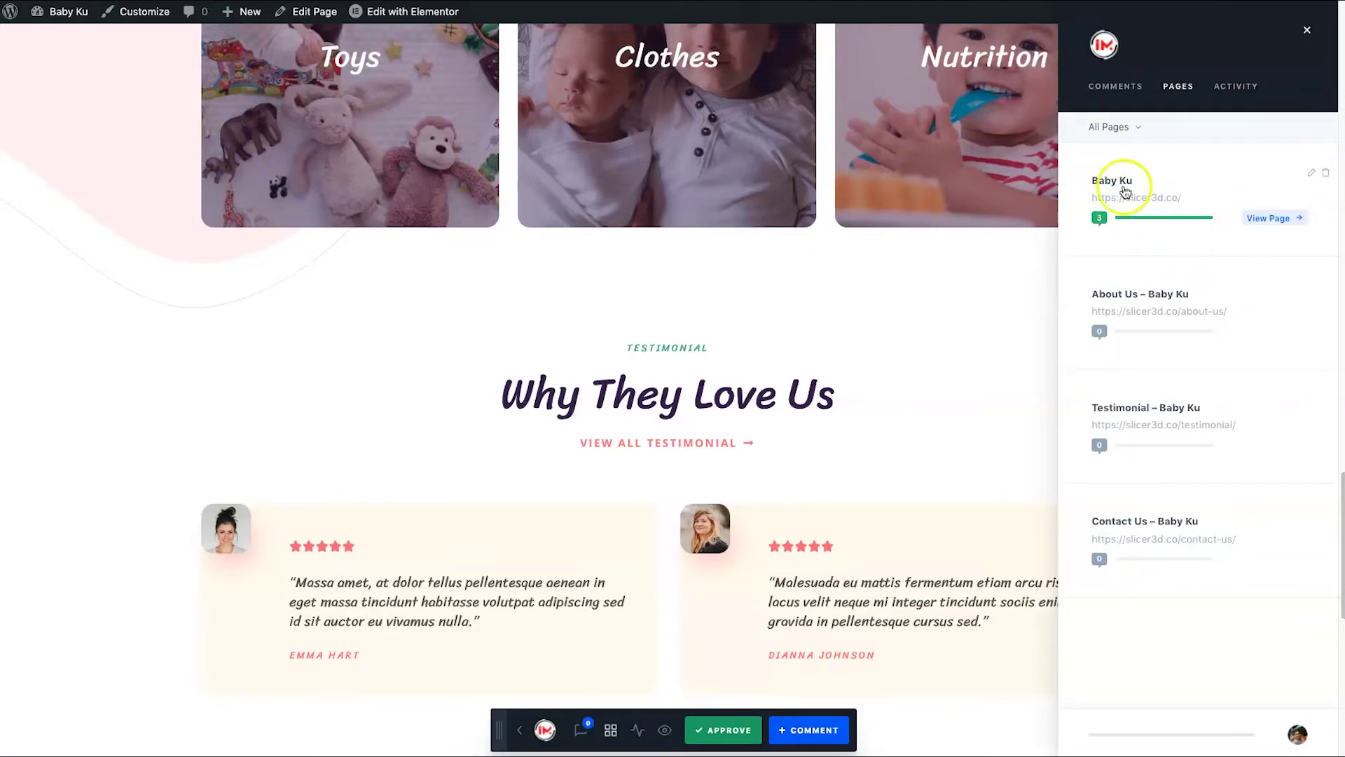
pyautogui.click(434, 386)
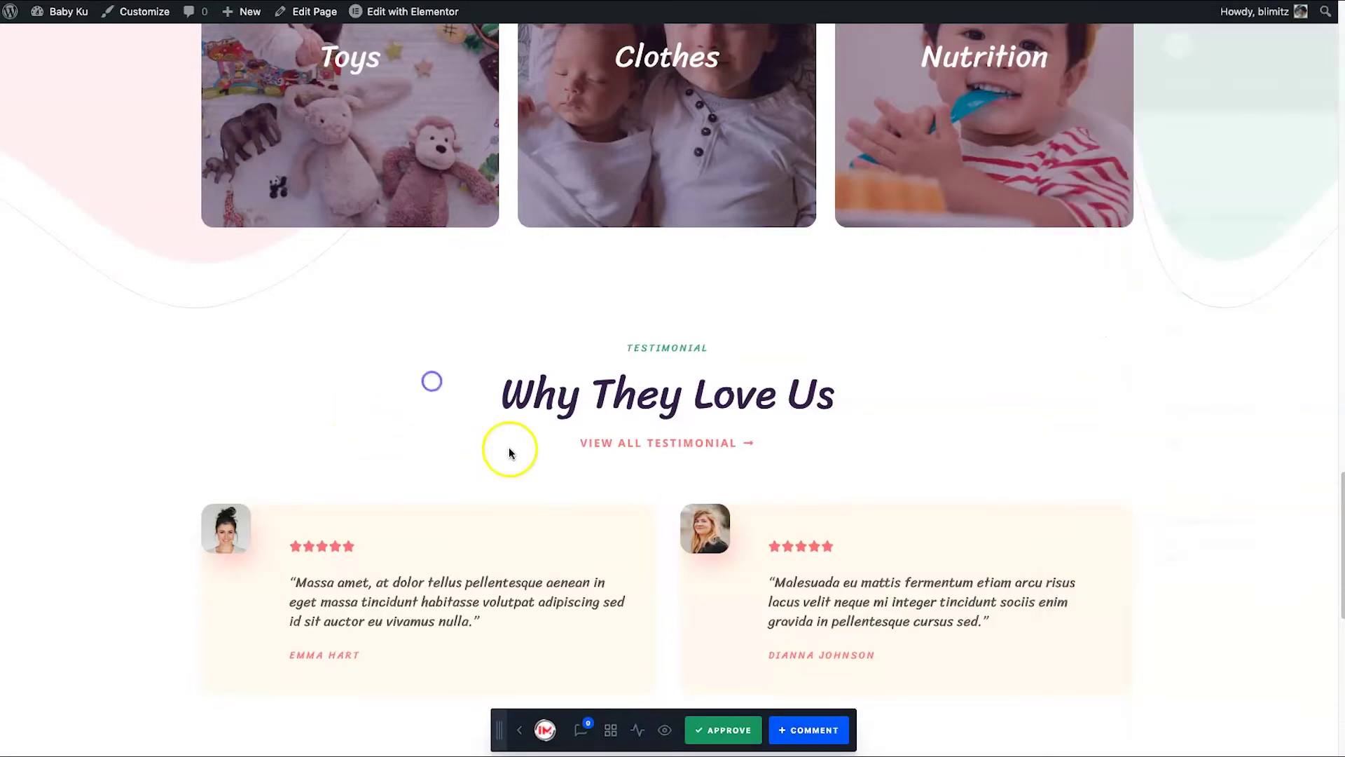
pyautogui.scroll(20, 961, 603)
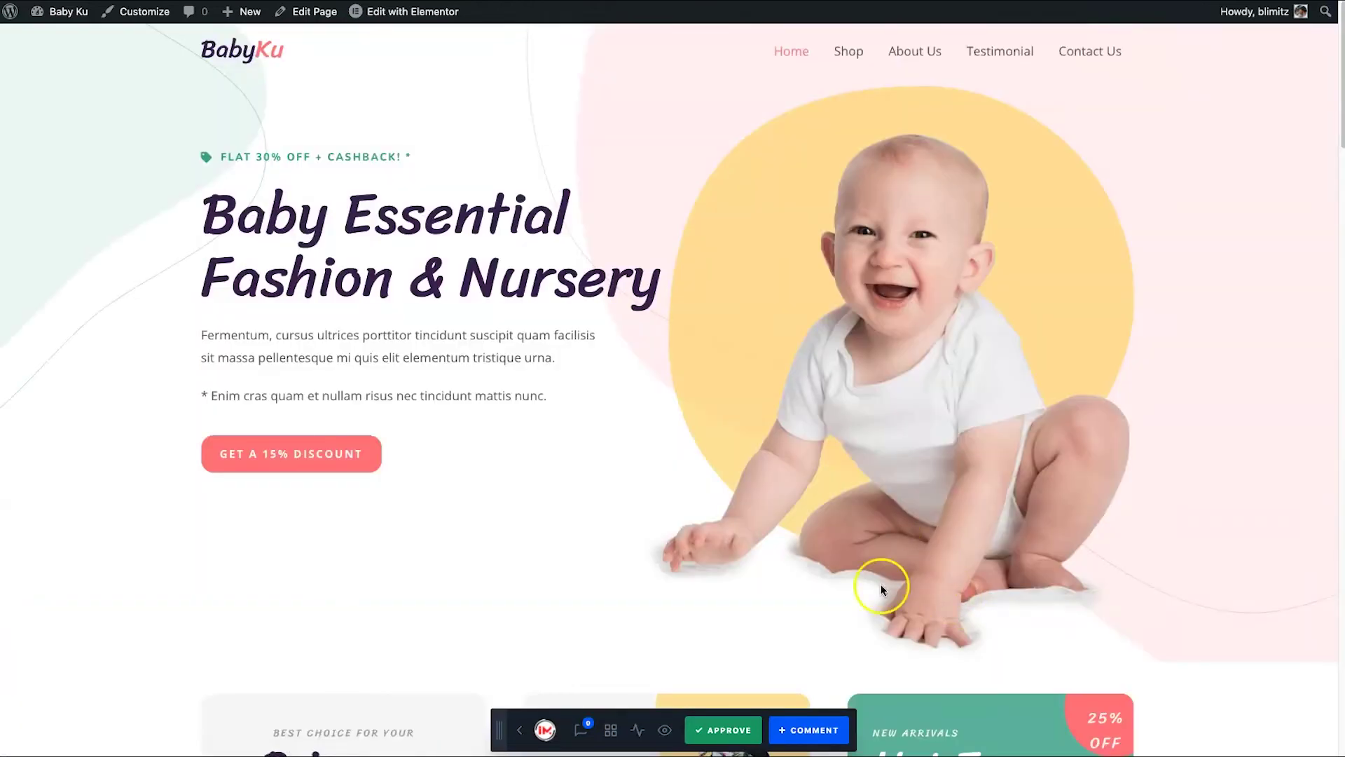
pyautogui.click(805, 730)
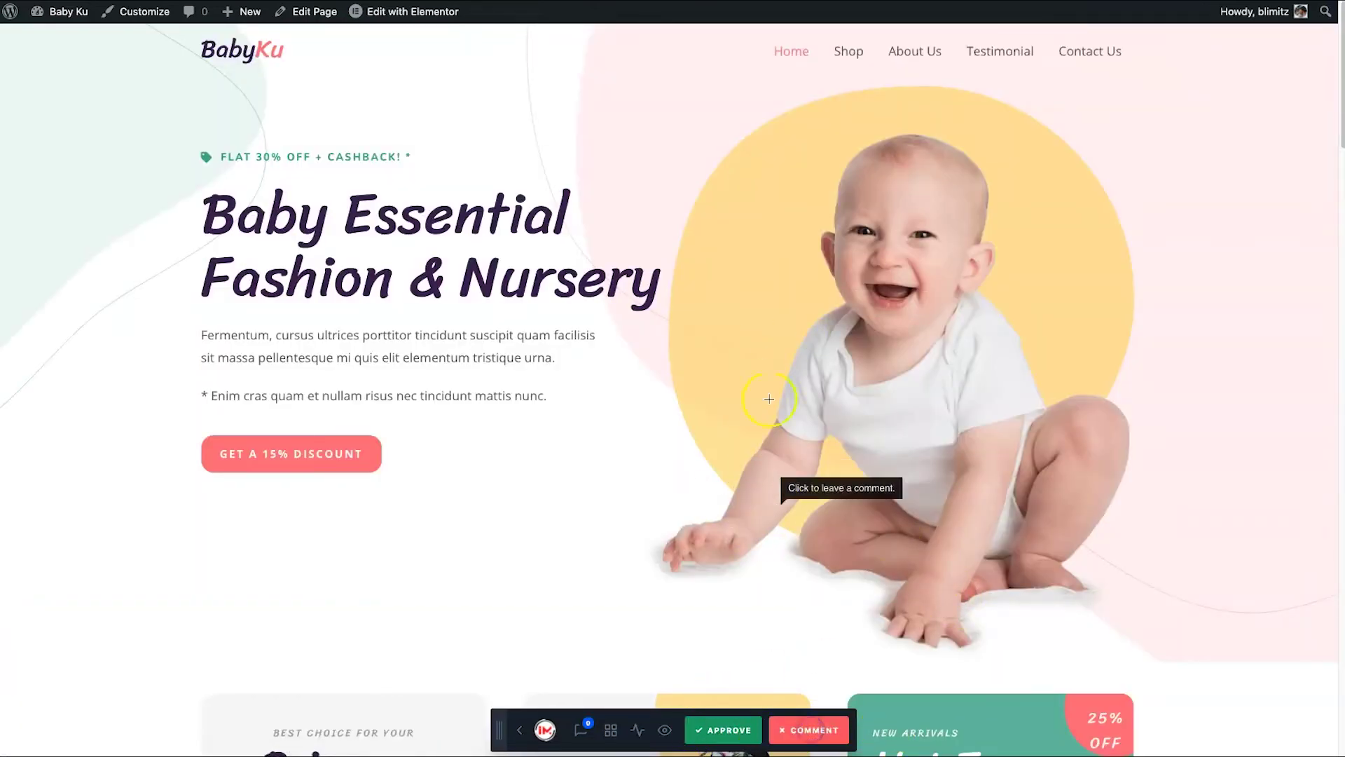
pyautogui.click(747, 738)
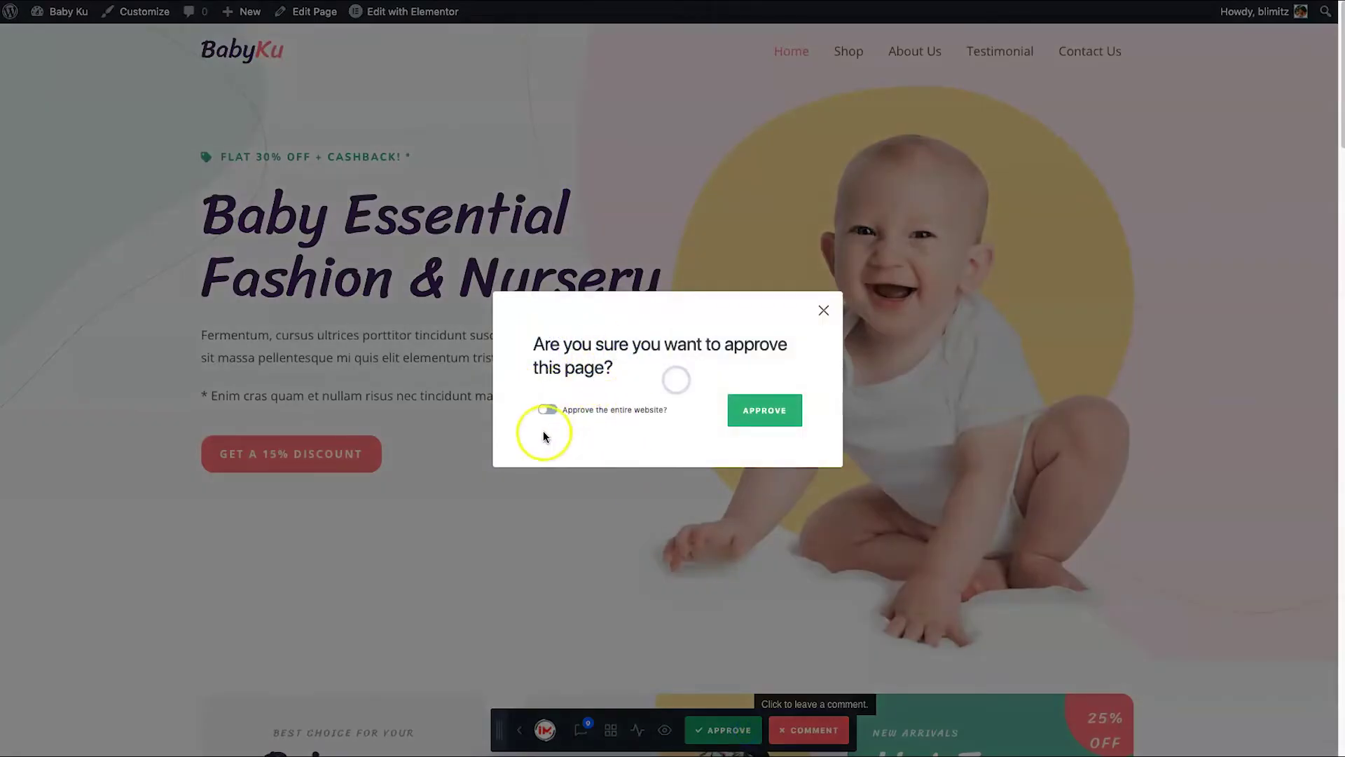
# Confirm the home page approval, then open the About Us – Baby Ku page from the Pages panel
pyautogui.click(771, 420)
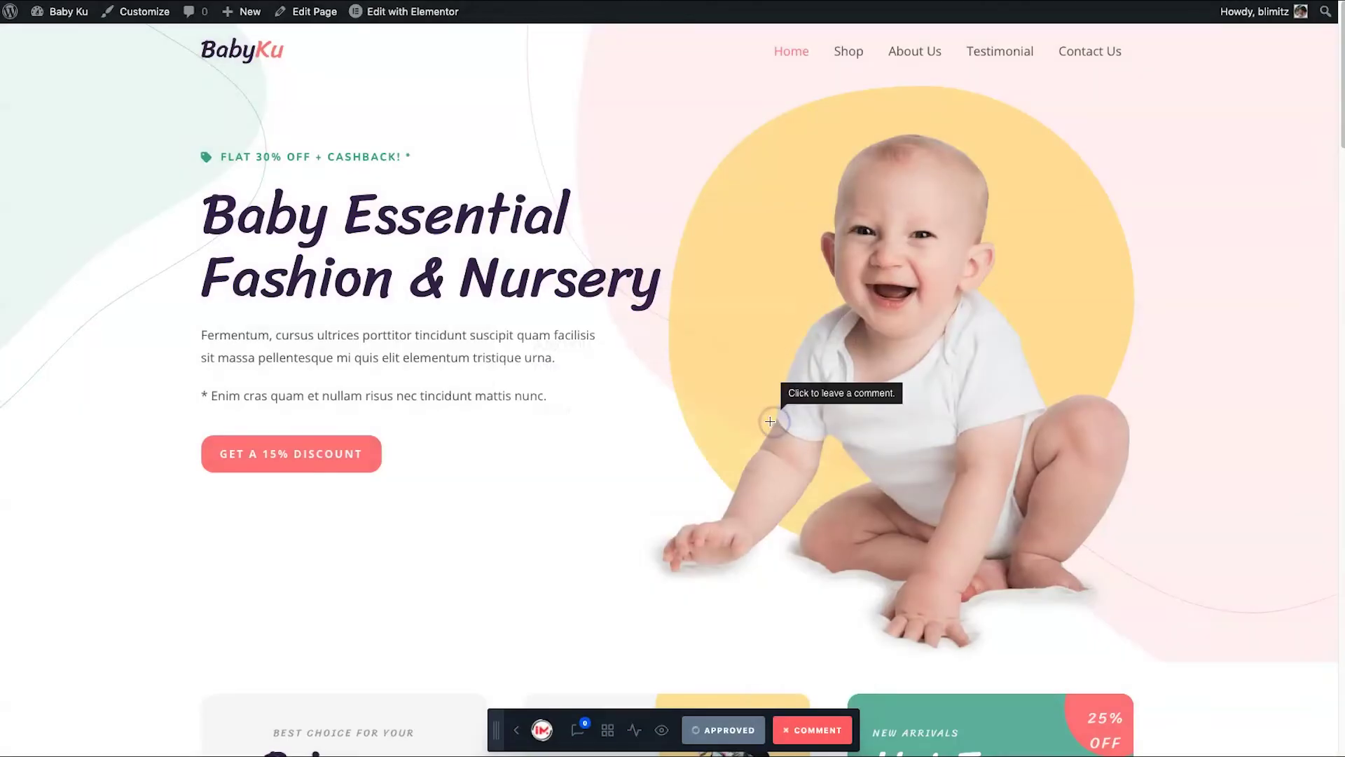
pyautogui.click(607, 729)
pyautogui.moveTo(1100, 199)
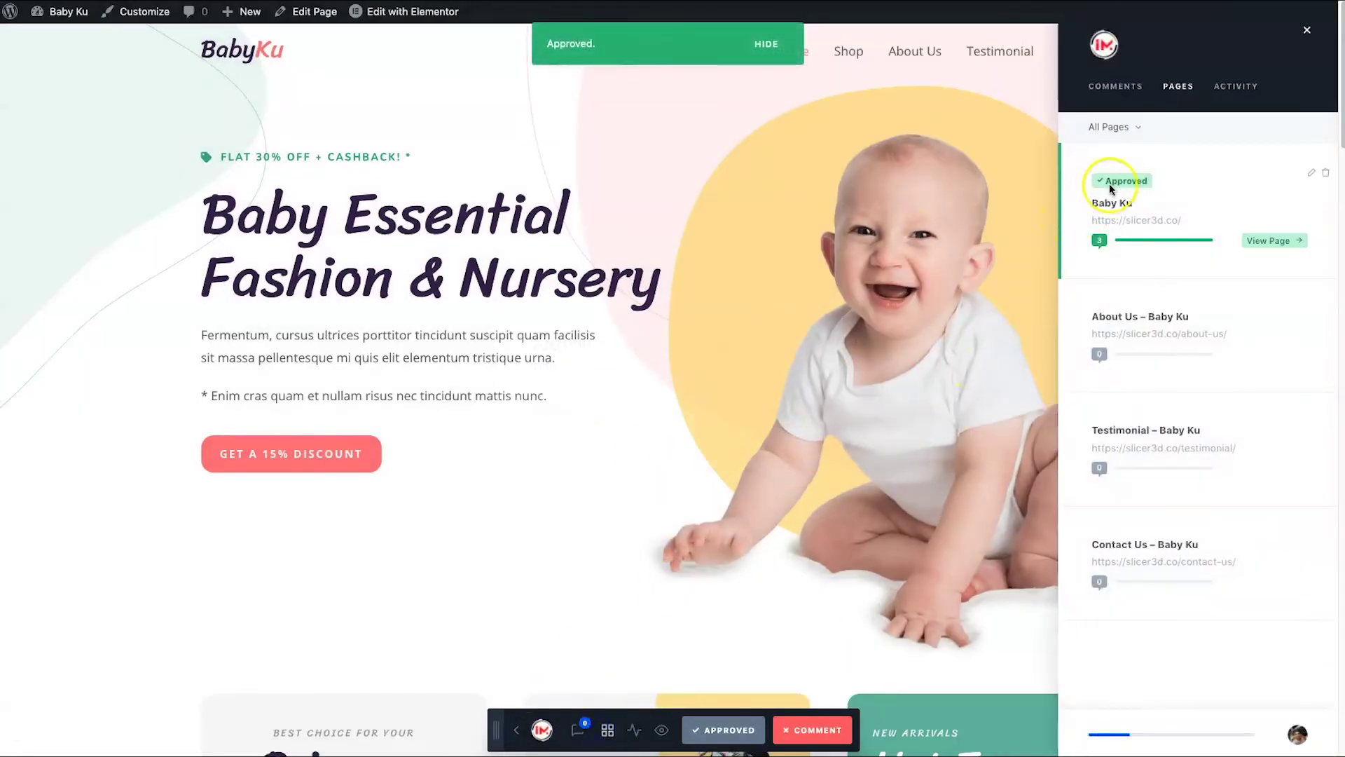
pyautogui.moveTo(1190, 284)
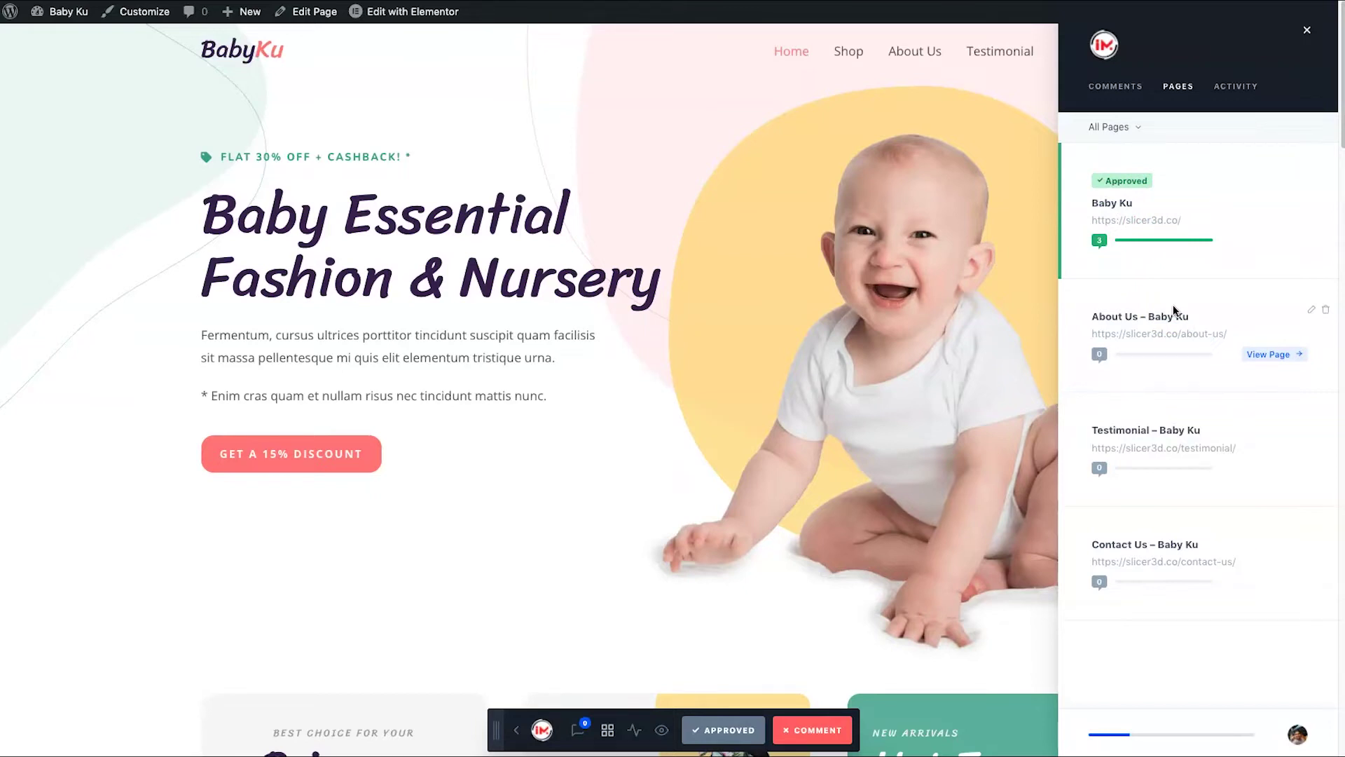
pyautogui.click(1172, 308)
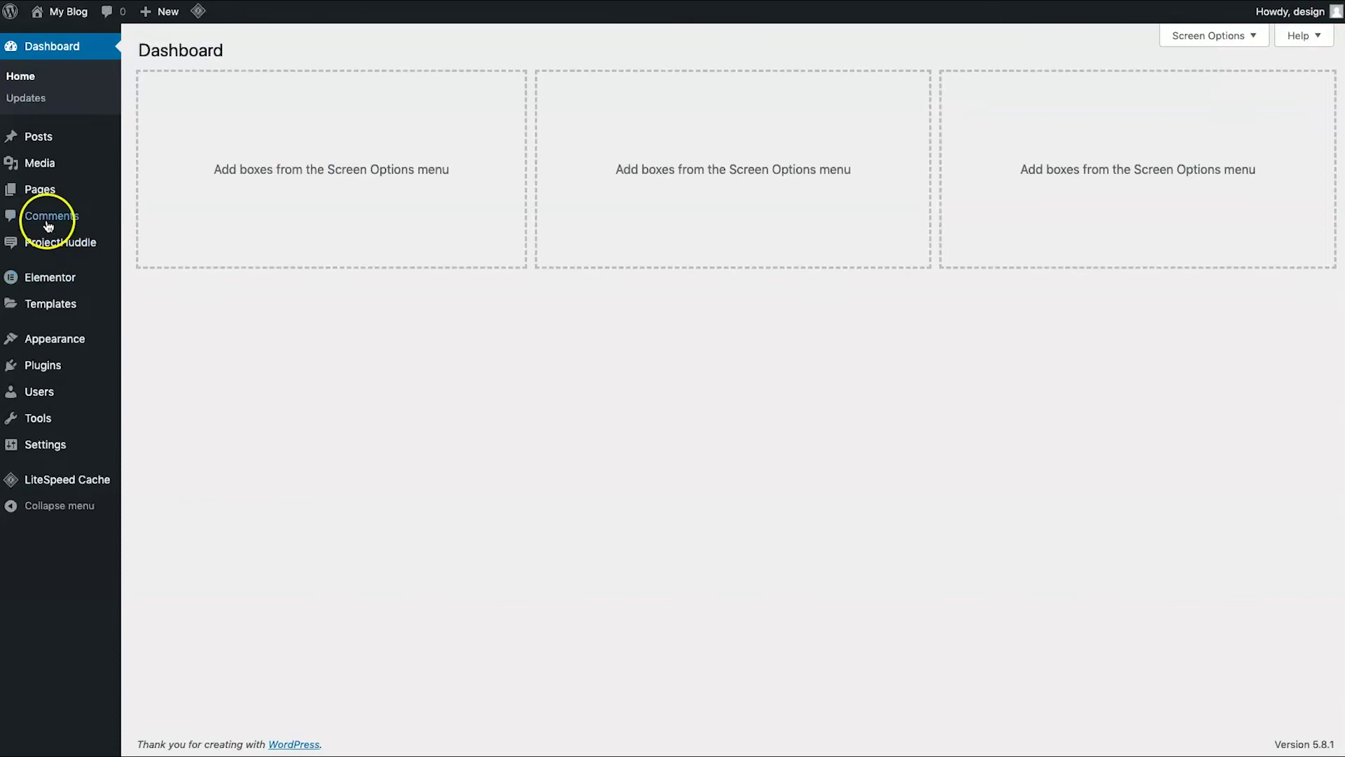
# Edit the PDF Test mockup and open its infographic image in the review viewer
pyautogui.moveTo(56, 238)
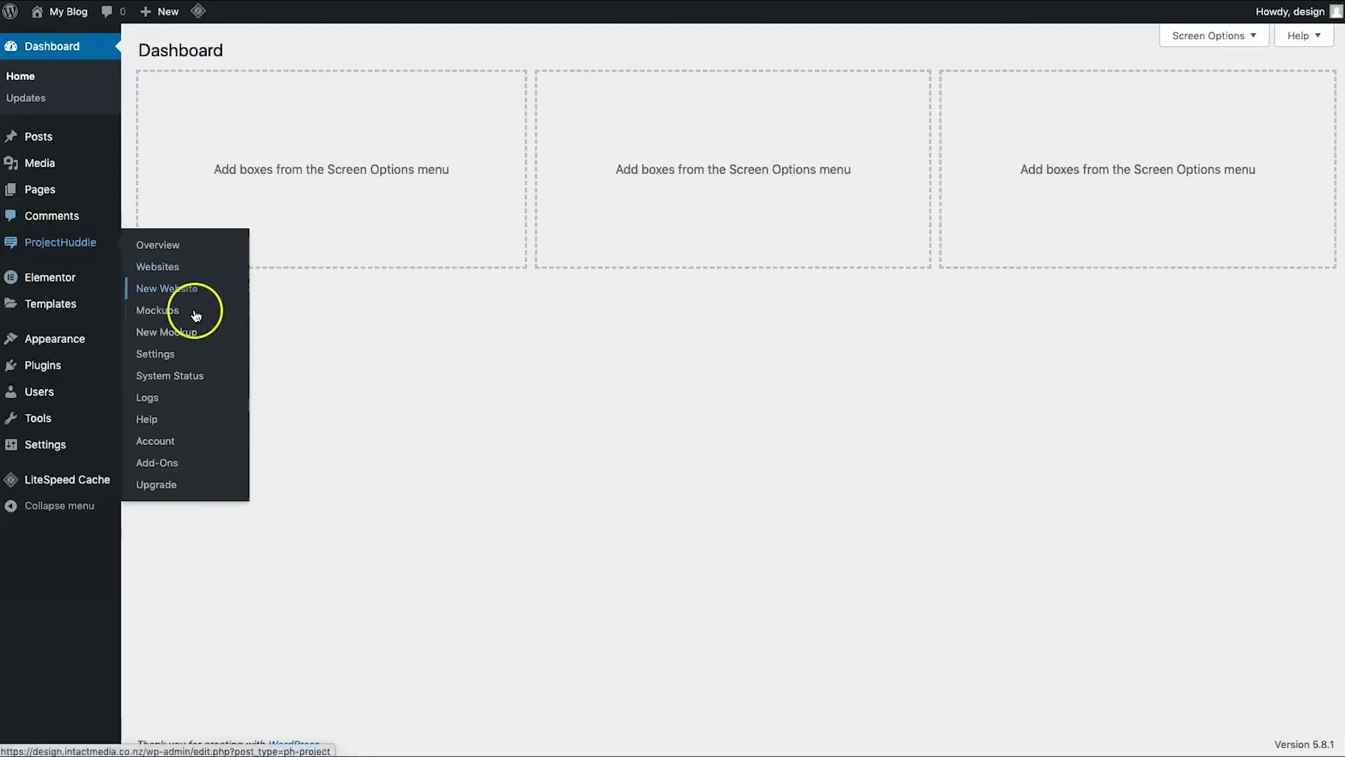
pyautogui.click(166, 312)
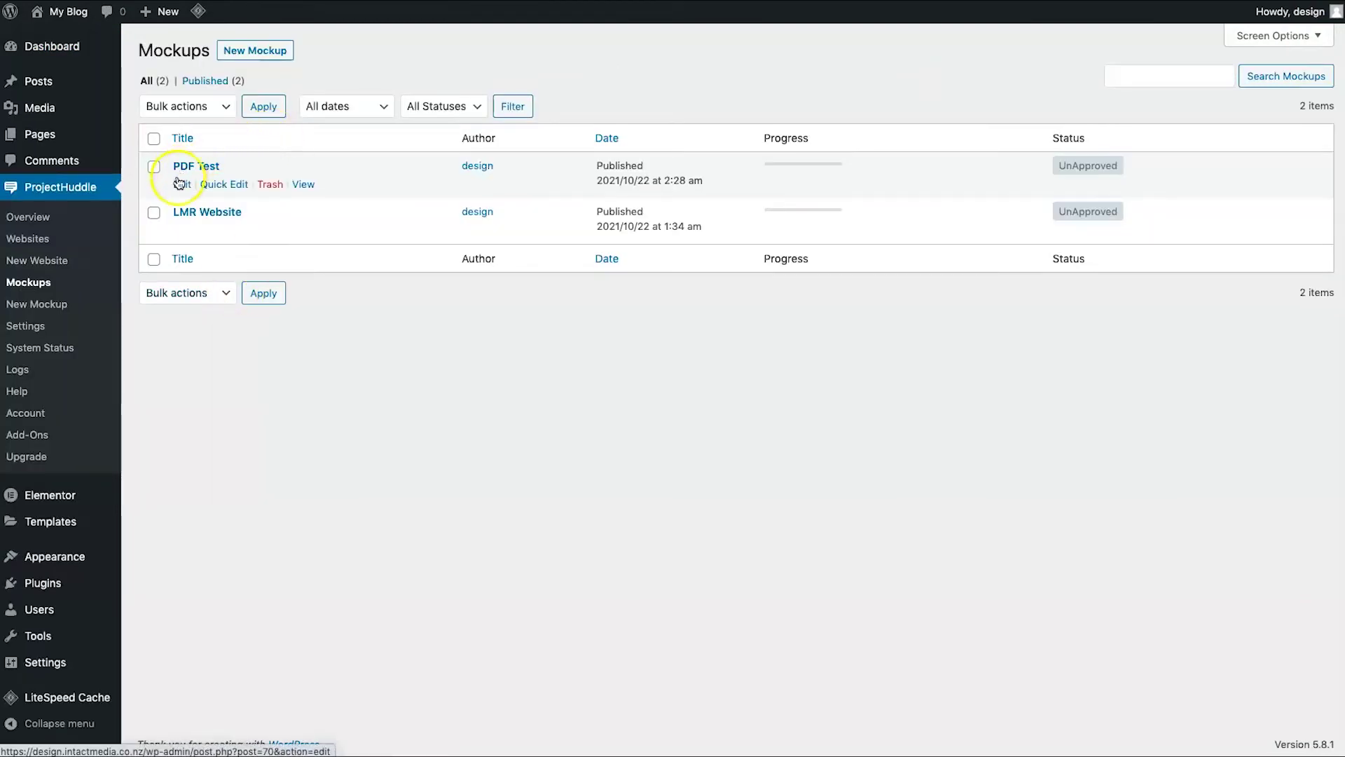
pyautogui.click(183, 188)
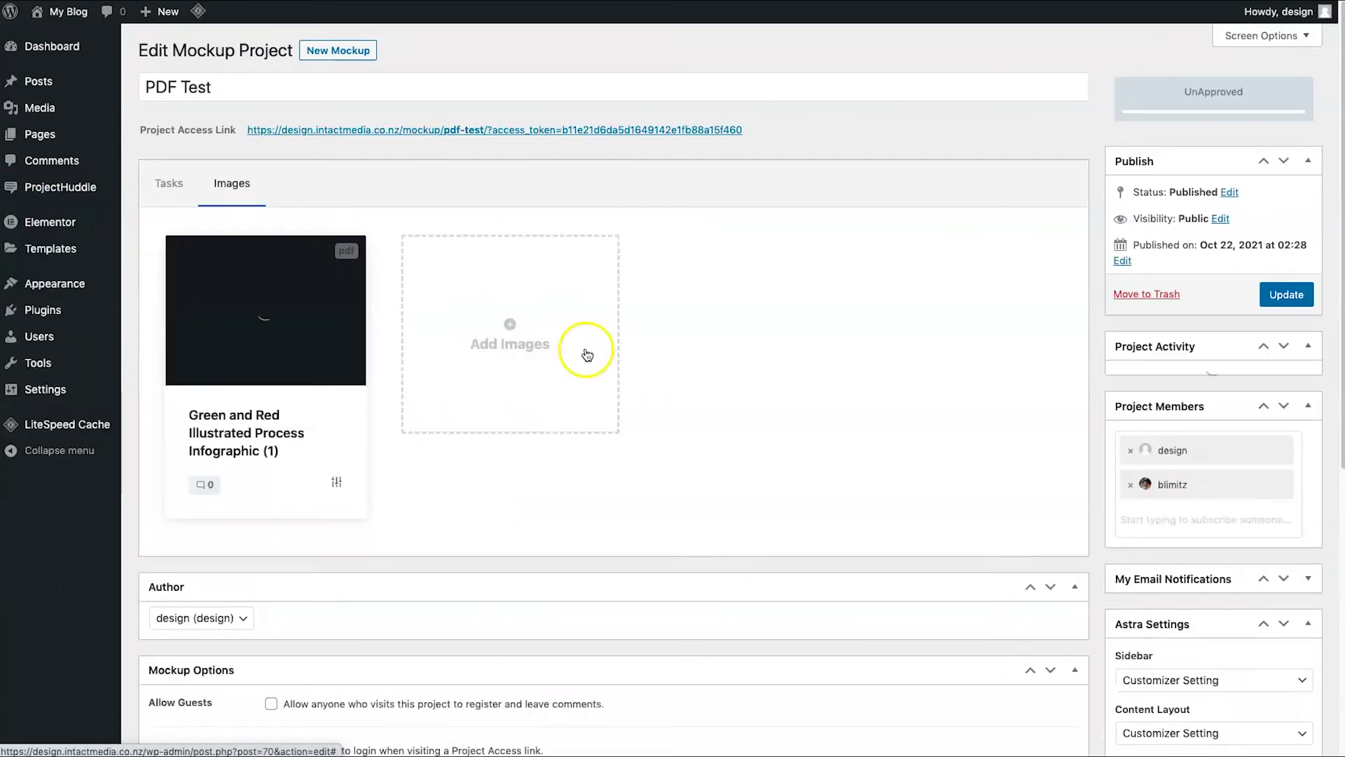
pyautogui.moveTo(195, 414); pyautogui.dragTo(330, 465)
pyautogui.click(308, 455)
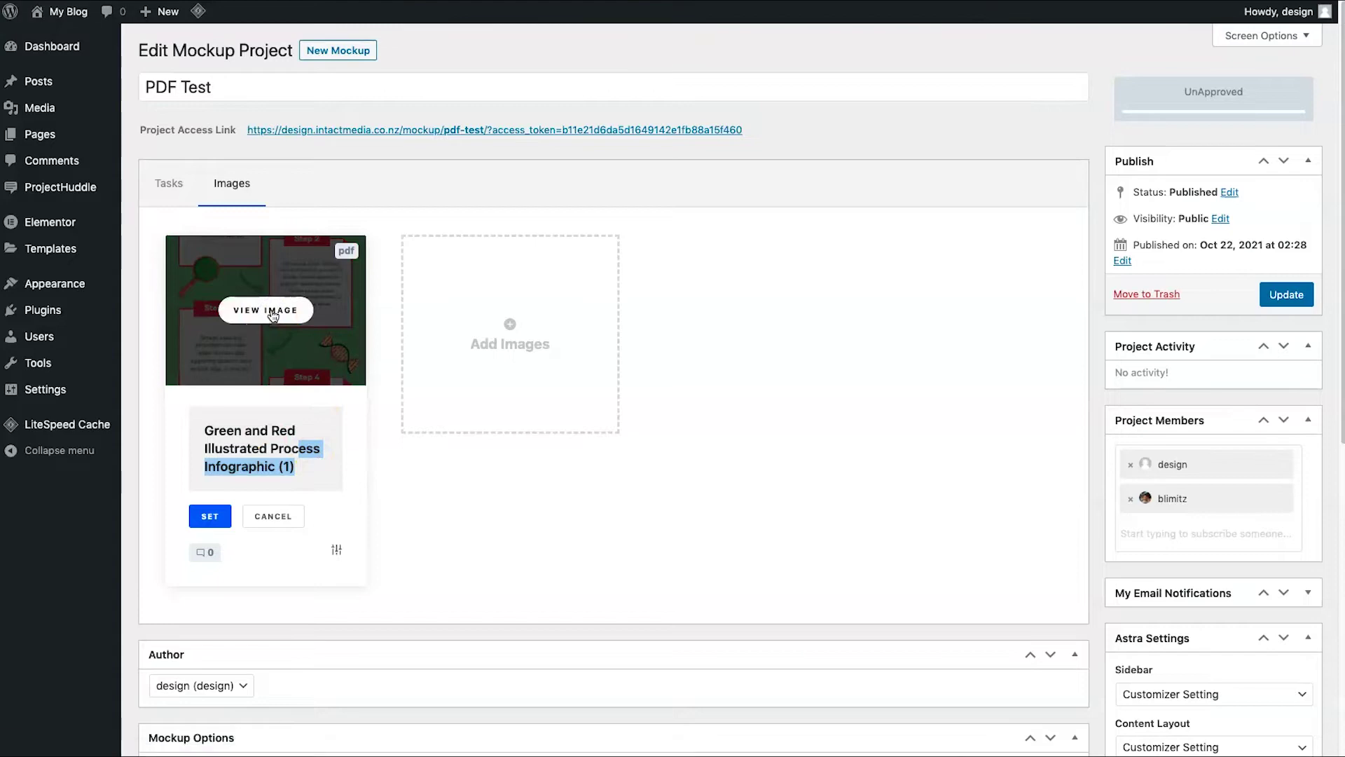
pyautogui.click(273, 317)
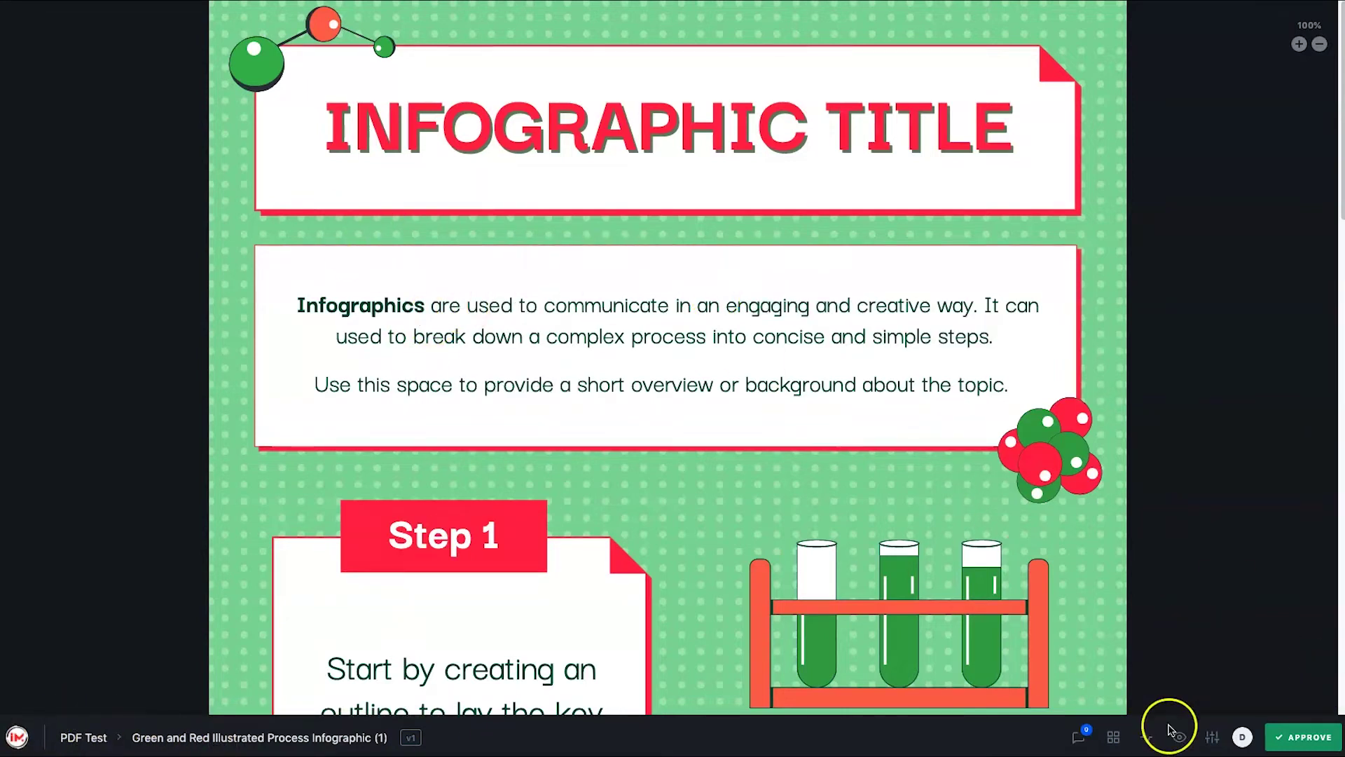
# Pin the comment 'Hey can we make this colour grey' on the infographic title
pyautogui.click(316, 181)
pyautogui.click(486, 211)
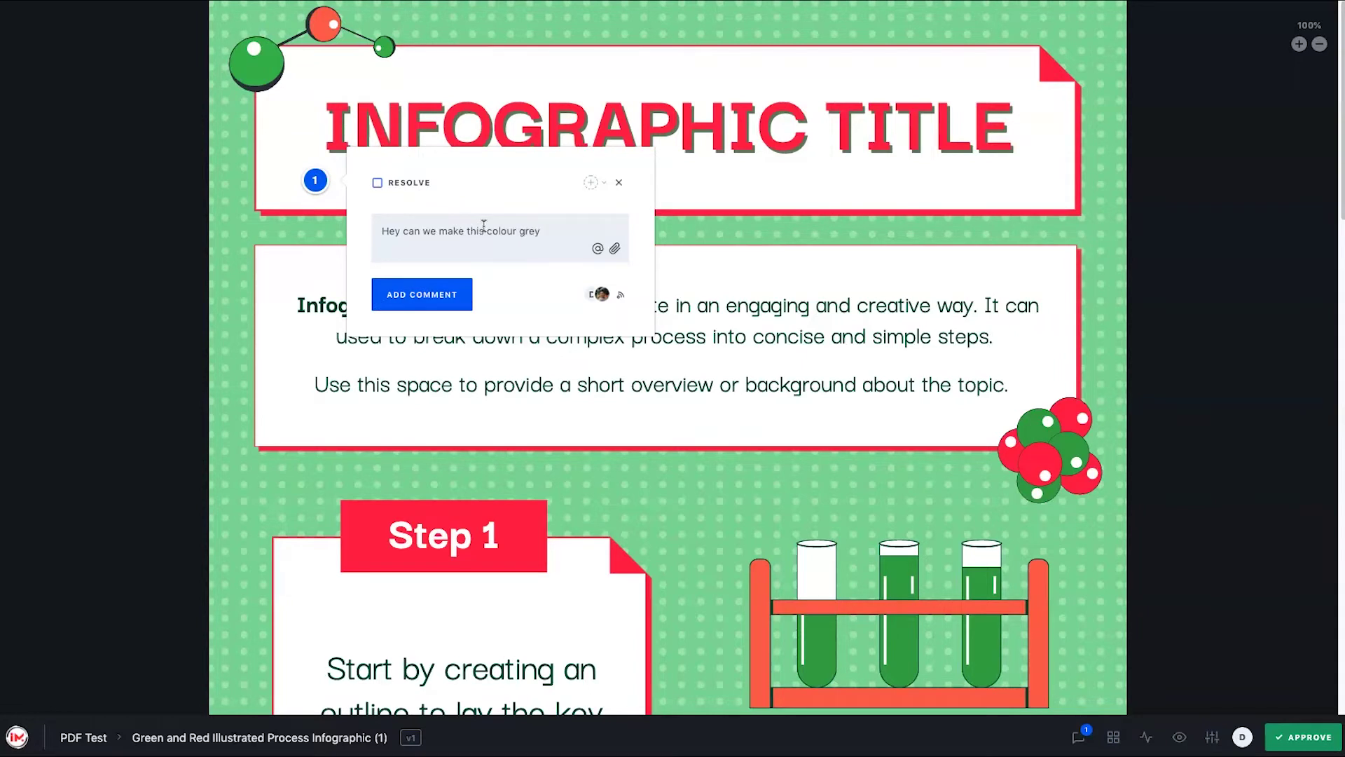
pyautogui.press('Return')
pyautogui.click(444, 304)
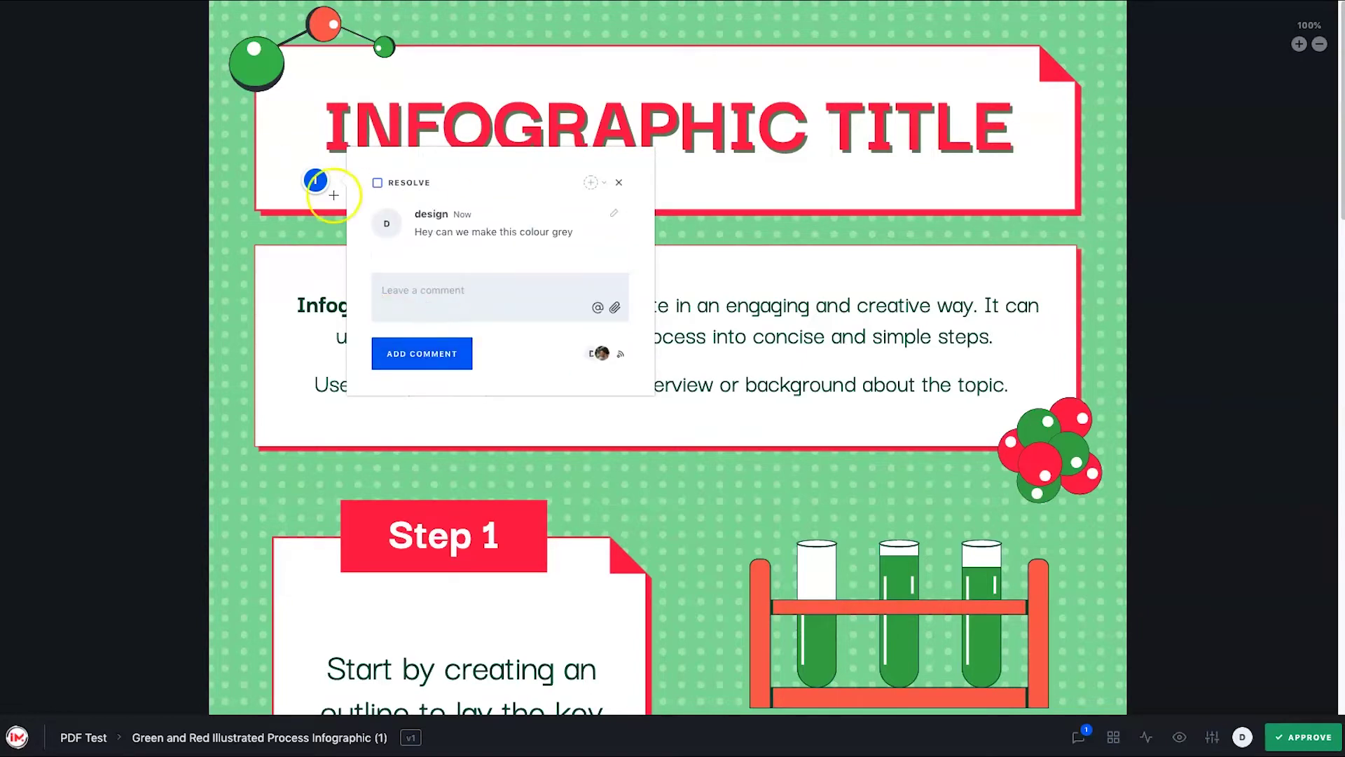
# Pin the comment 'Can this be reworded please?' below the atom illustration
pyautogui.click(326, 231)
pyautogui.click(288, 320)
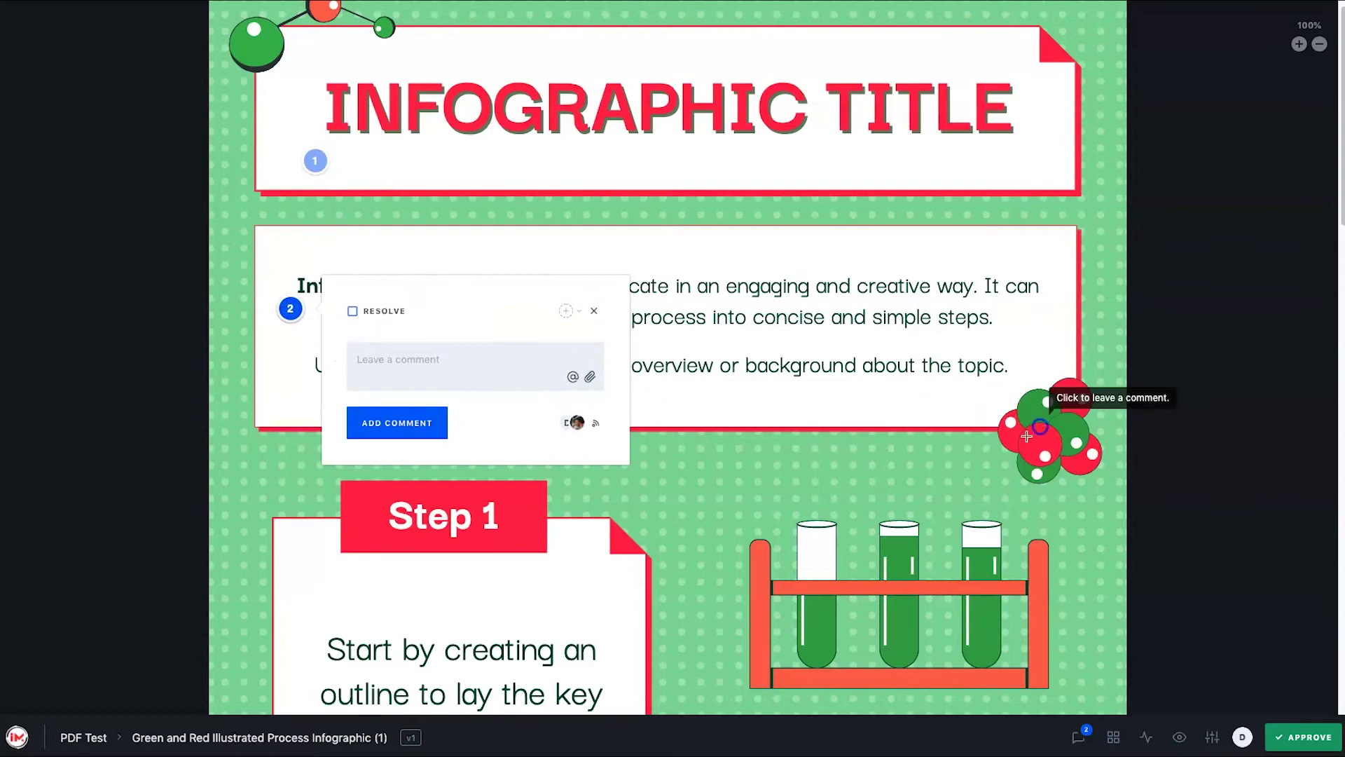
pyautogui.scroll(-6, 736, 484)
pyautogui.click(652, 354)
pyautogui.click(283, 299)
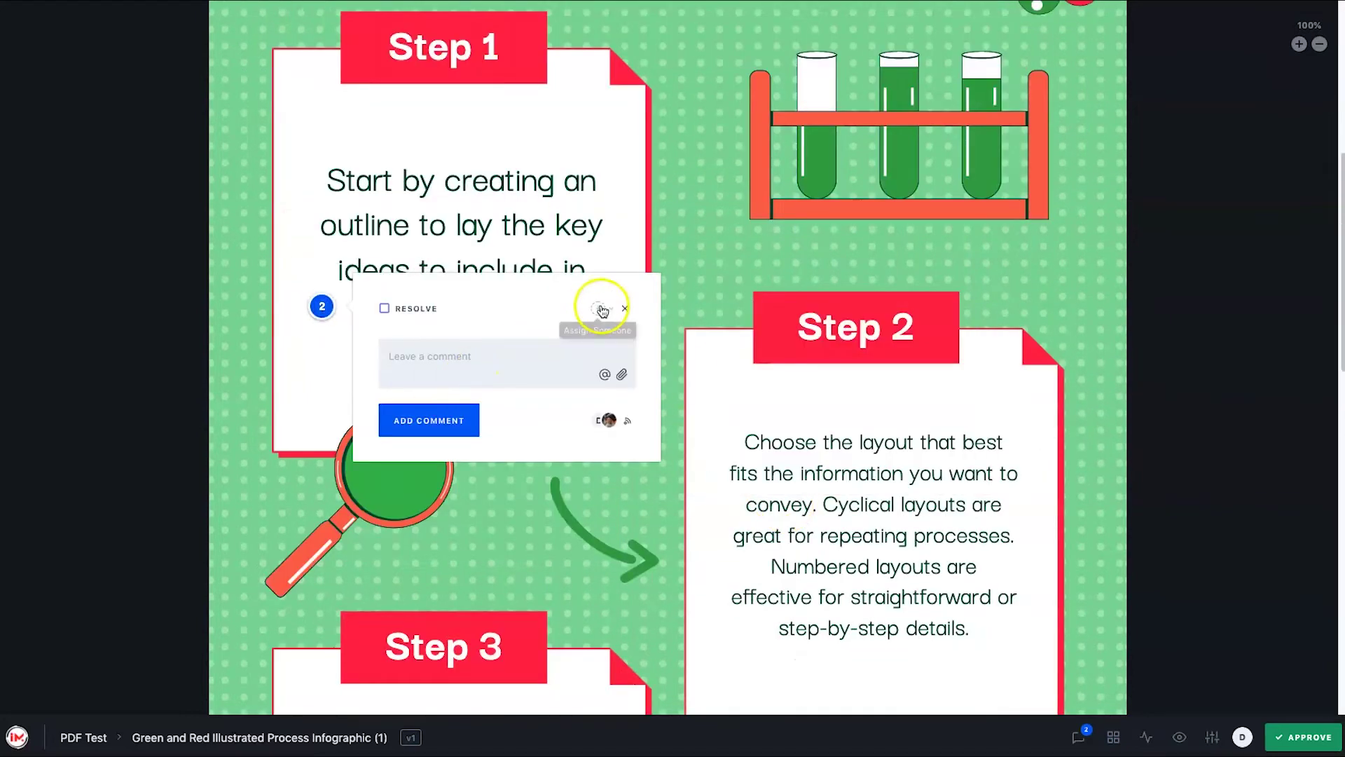
pyautogui.click(632, 306)
pyautogui.scroll(-5, 783, 403)
pyautogui.scroll(-8, 783, 403)
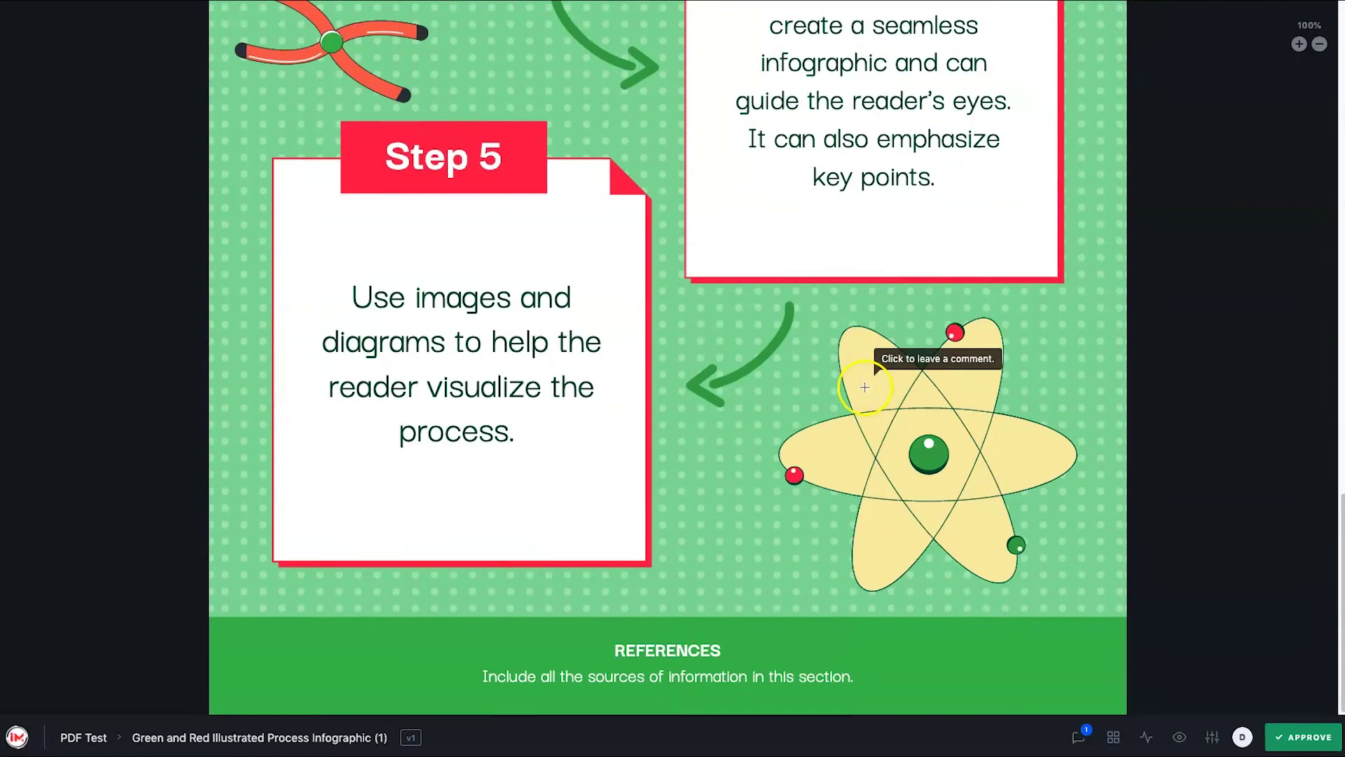
pyautogui.click(768, 561)
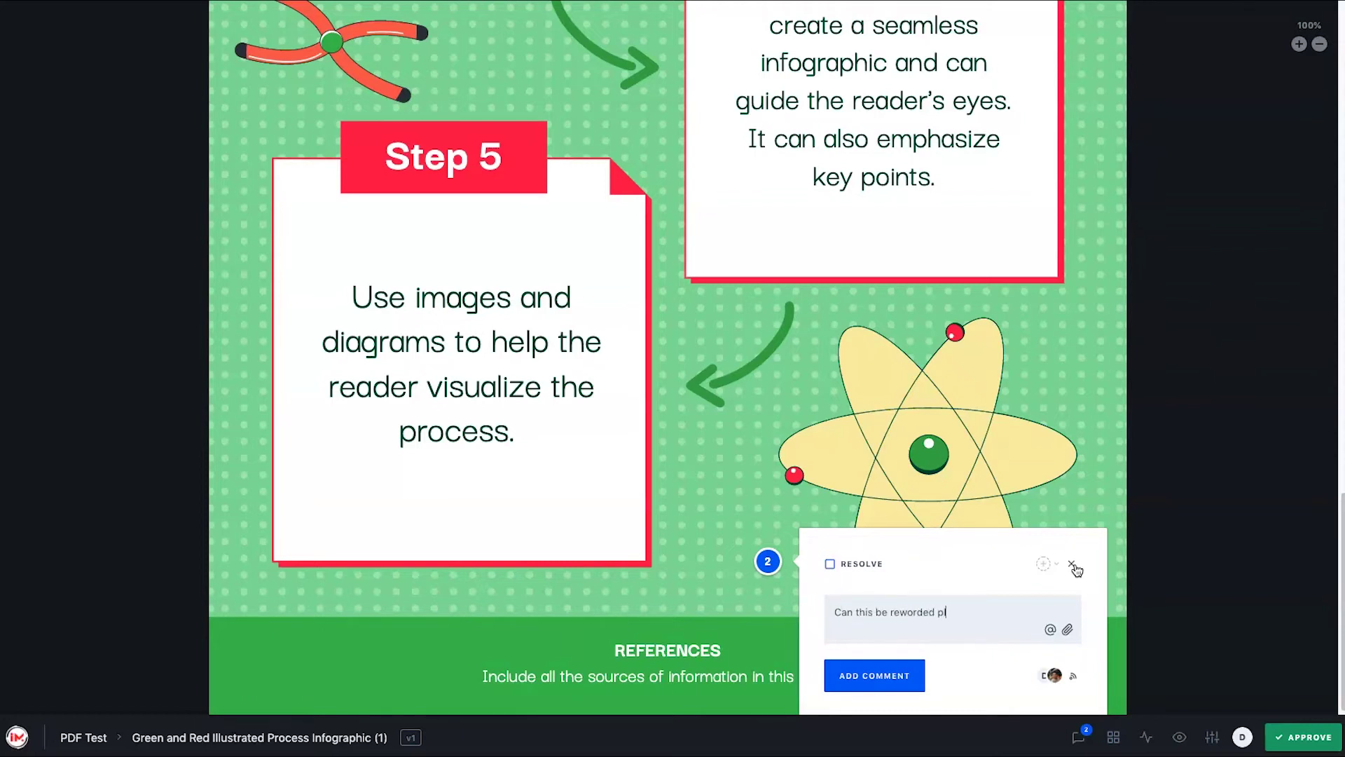
pyautogui.click(921, 672)
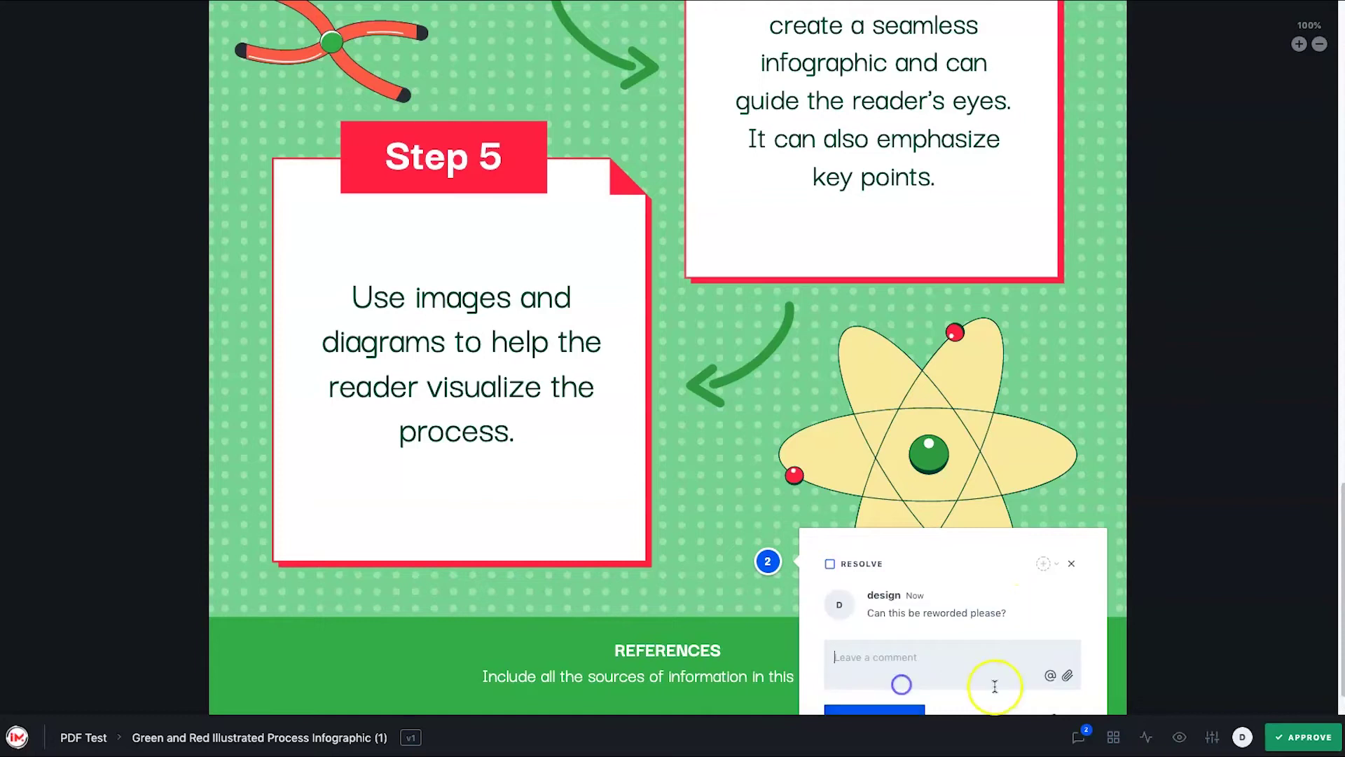
pyautogui.click(1072, 529)
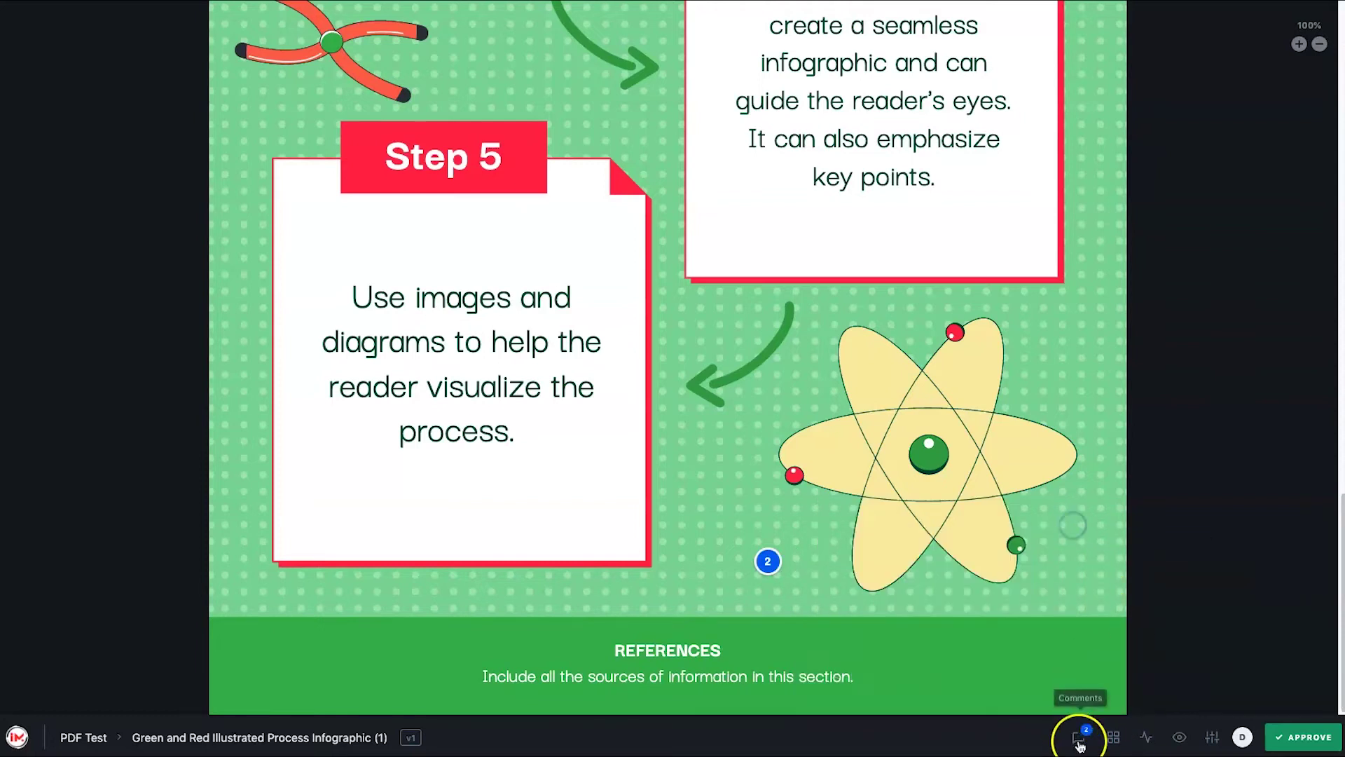
# Review the comments in the Activity feed and All Images overview, then go back to admin
pyautogui.click(1078, 734)
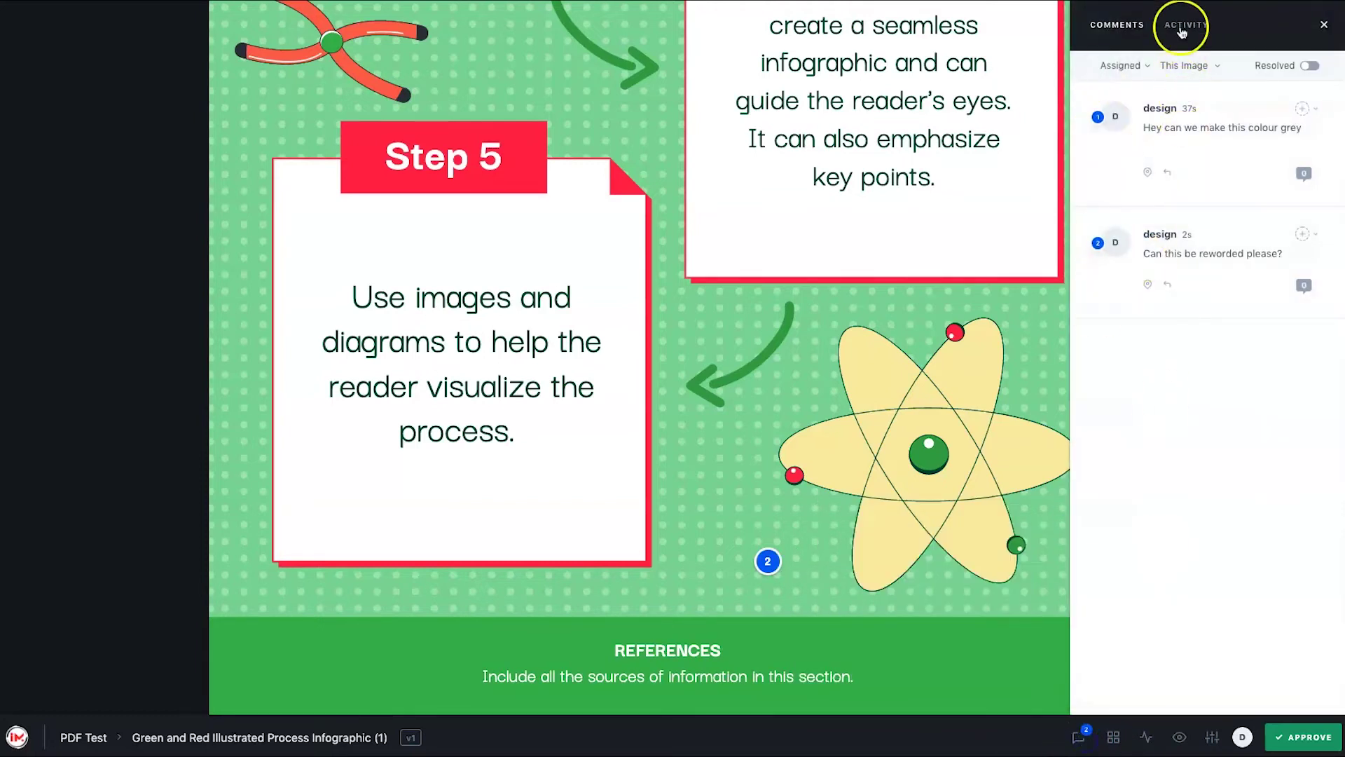
pyautogui.click(1186, 25)
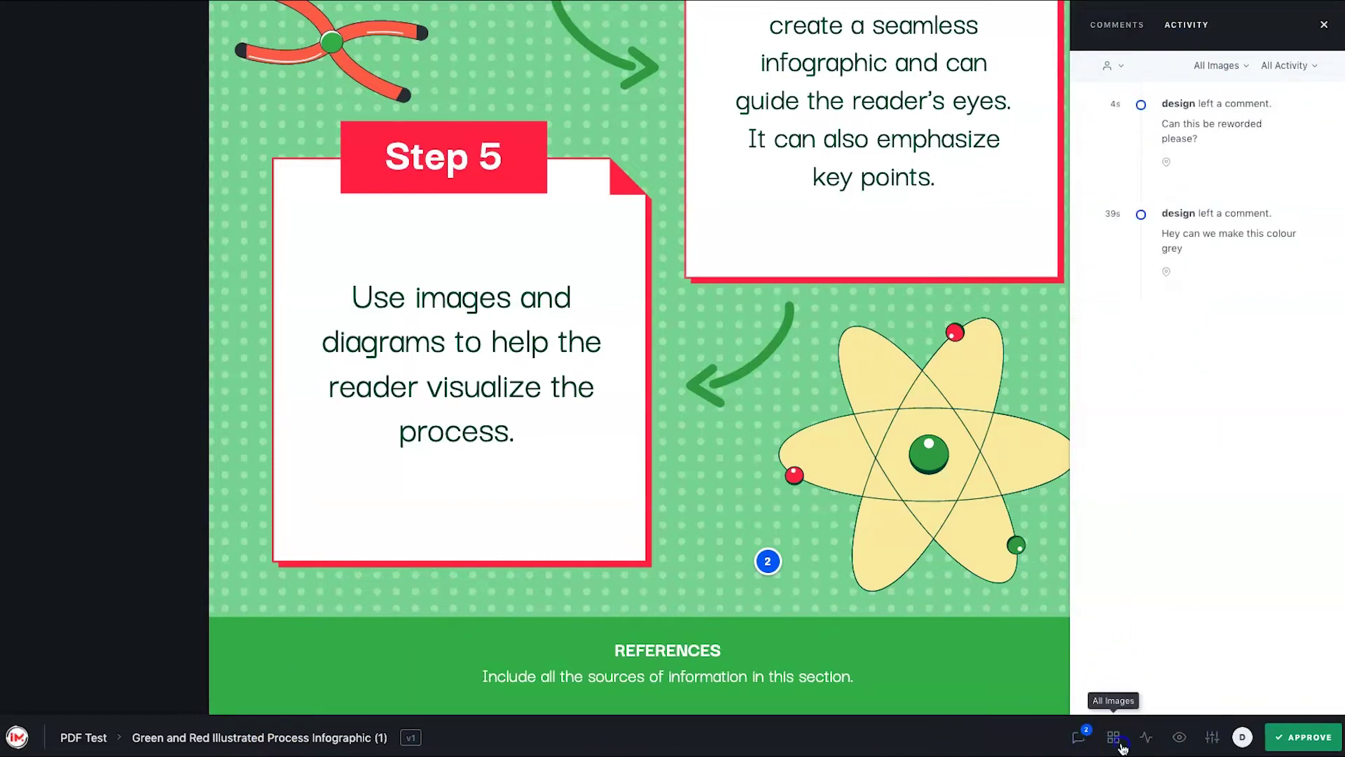
pyautogui.click(1115, 735)
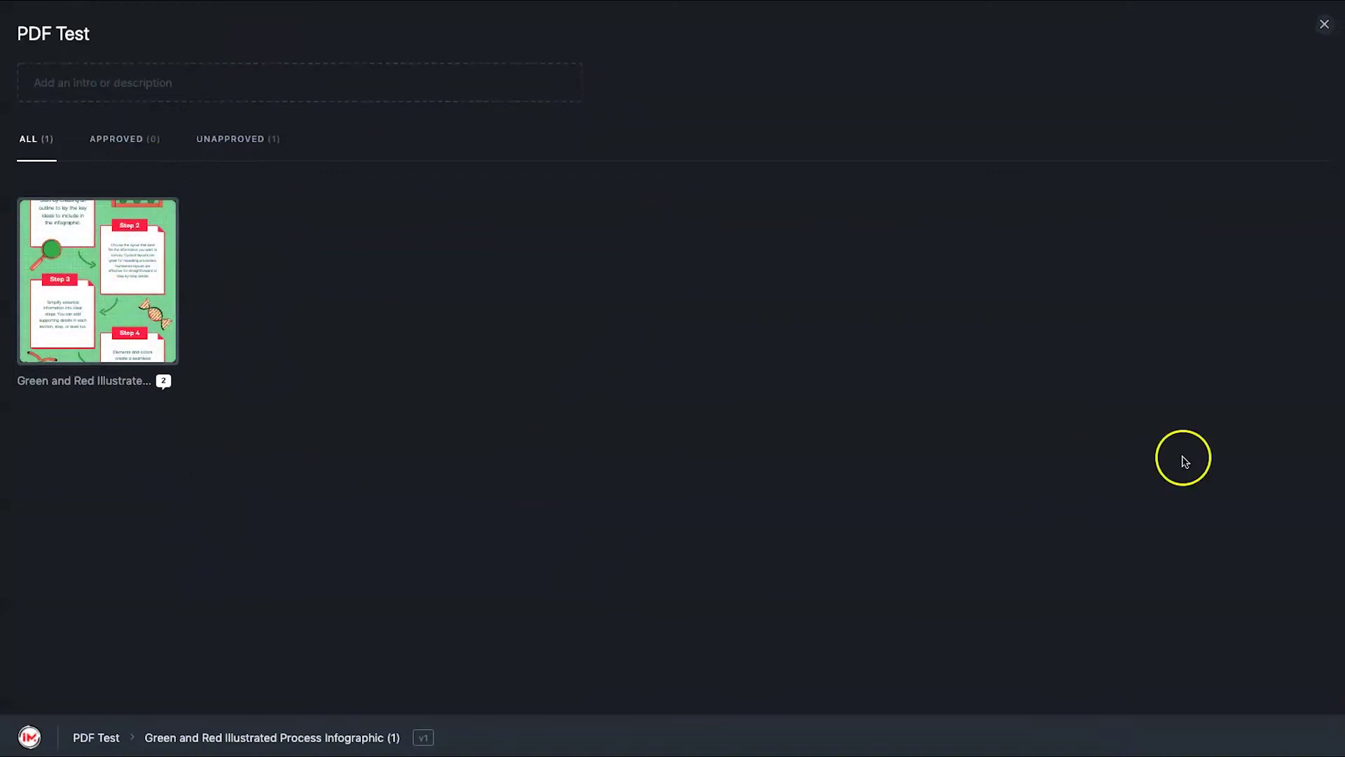
pyautogui.click(1326, 25)
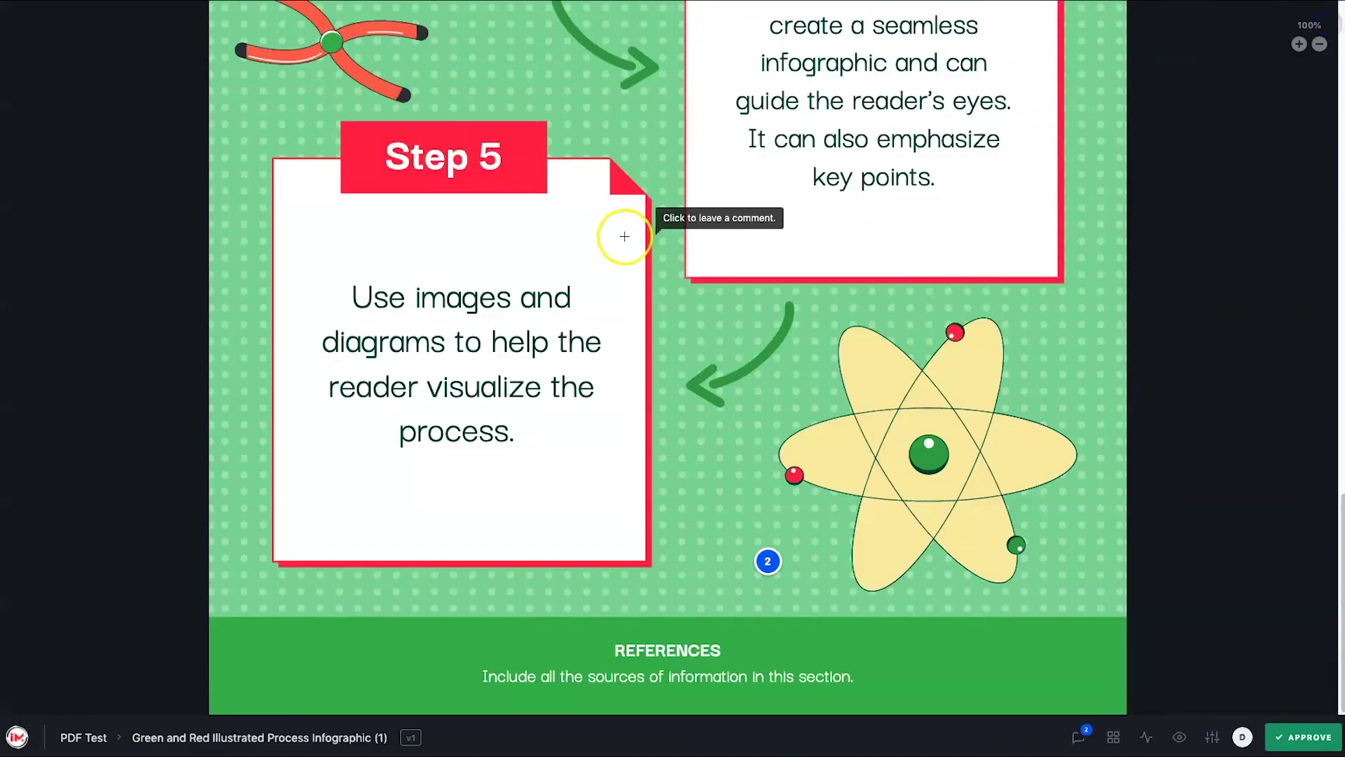
pyautogui.rightClick(74, 115)
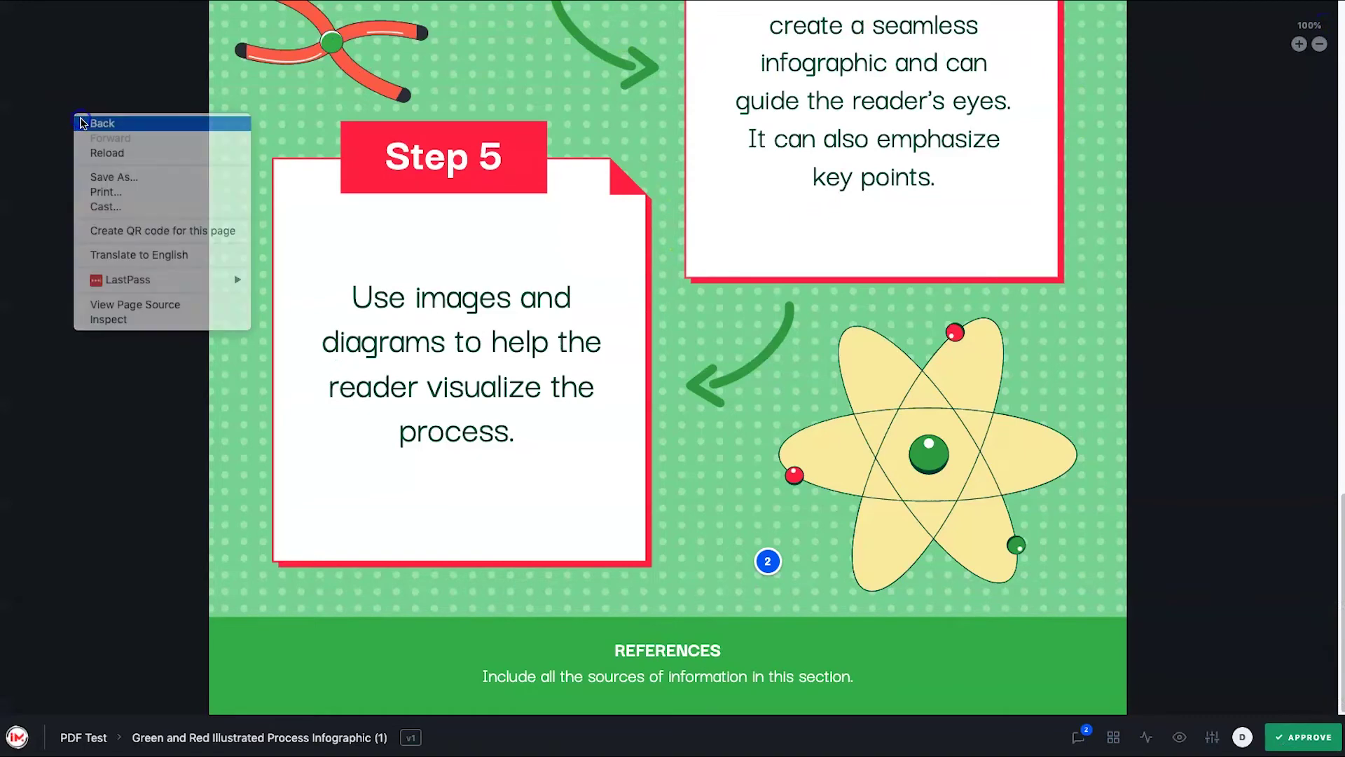
pyautogui.click(81, 123)
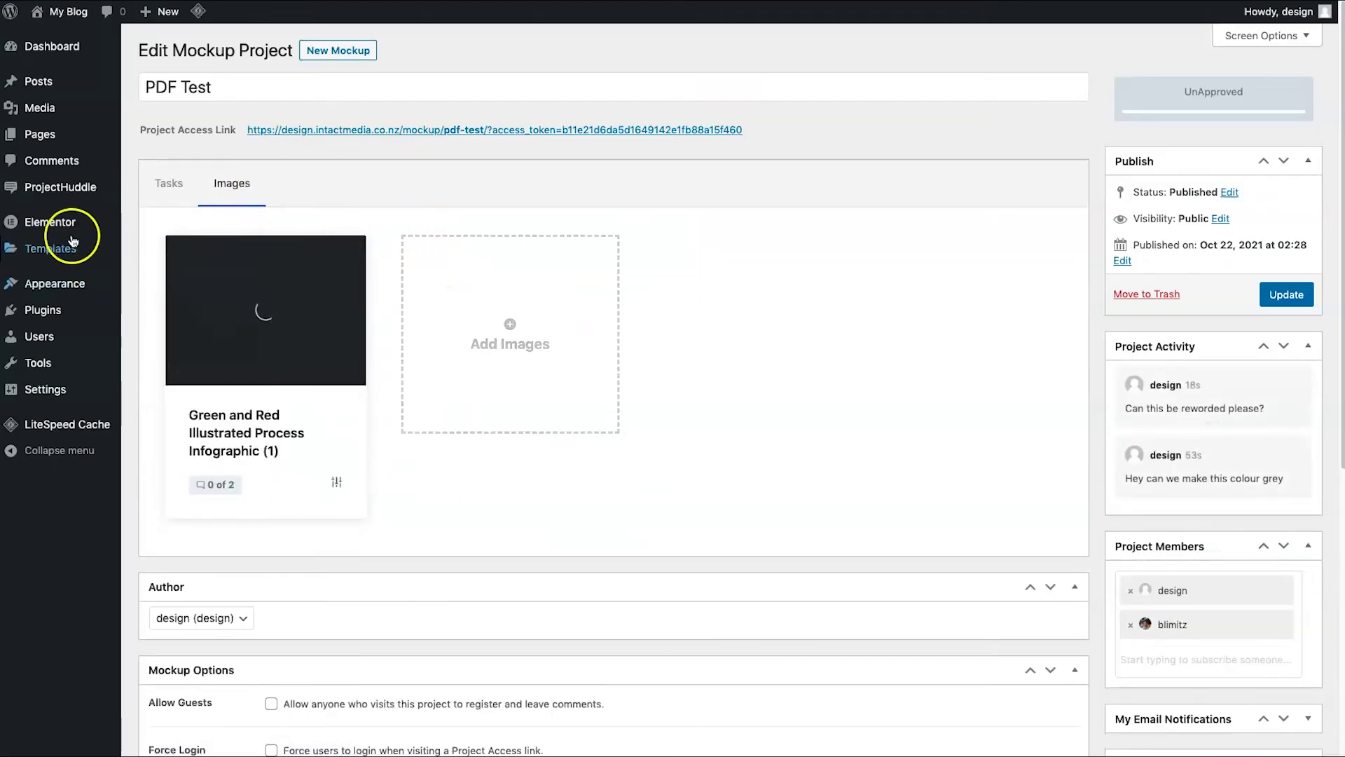
# Open the LMR Website mockup project and its LMR- Home image in the review viewer
pyautogui.moveTo(66, 183)
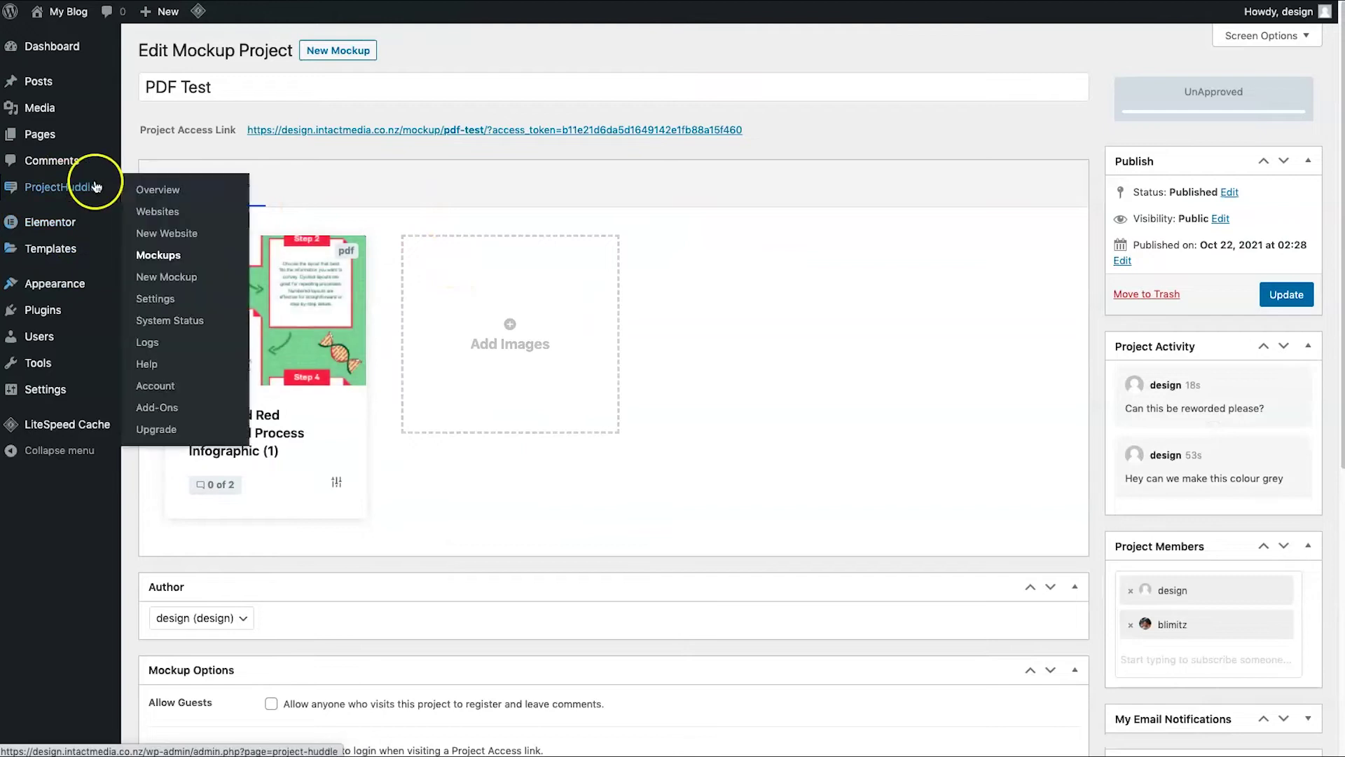
pyautogui.click(174, 256)
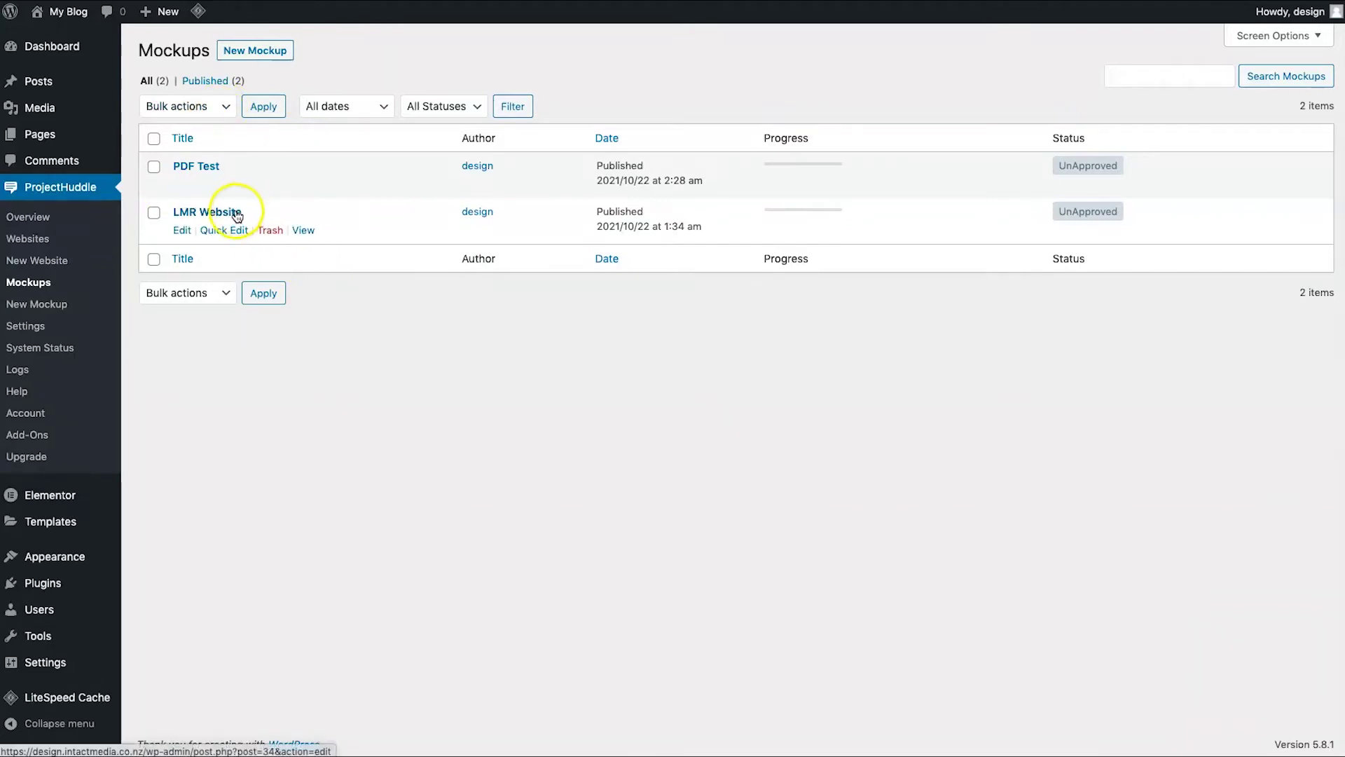
pyautogui.click(182, 230)
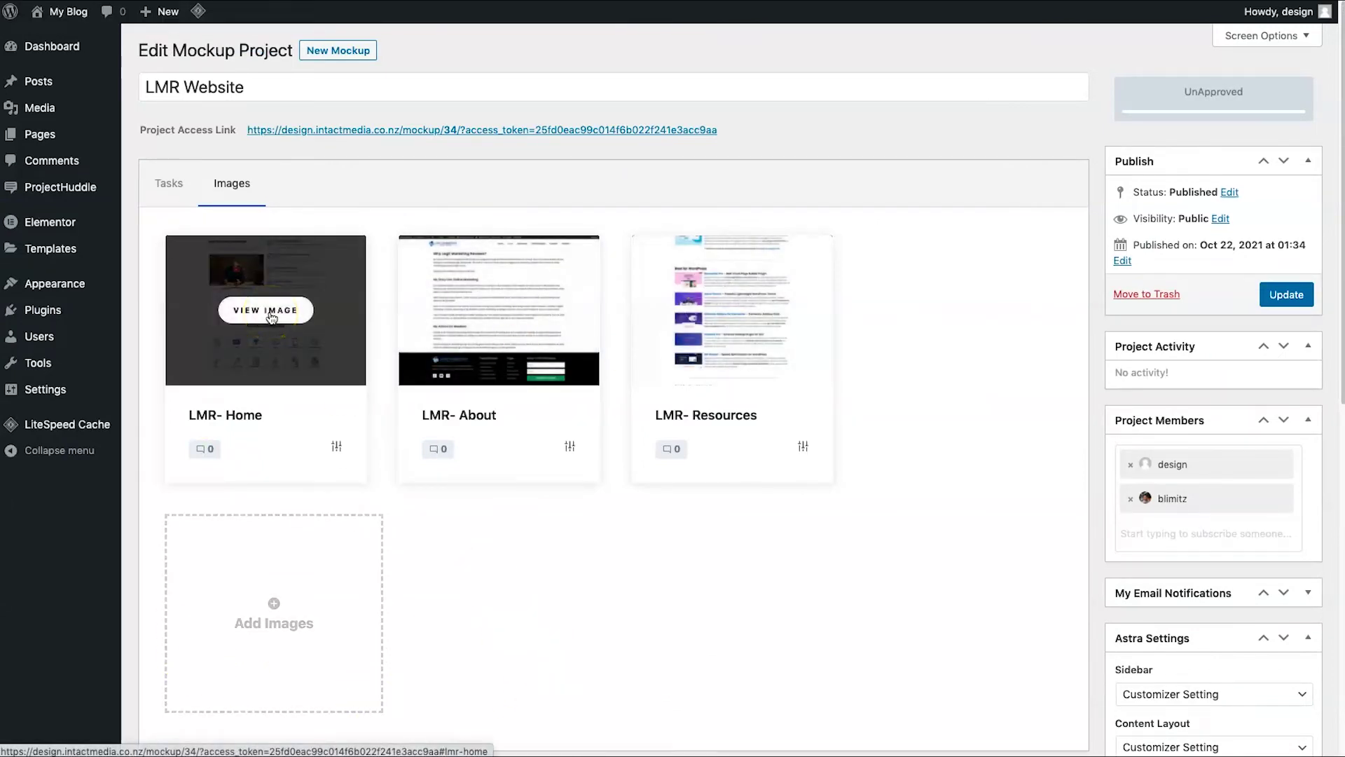
pyautogui.click(274, 313)
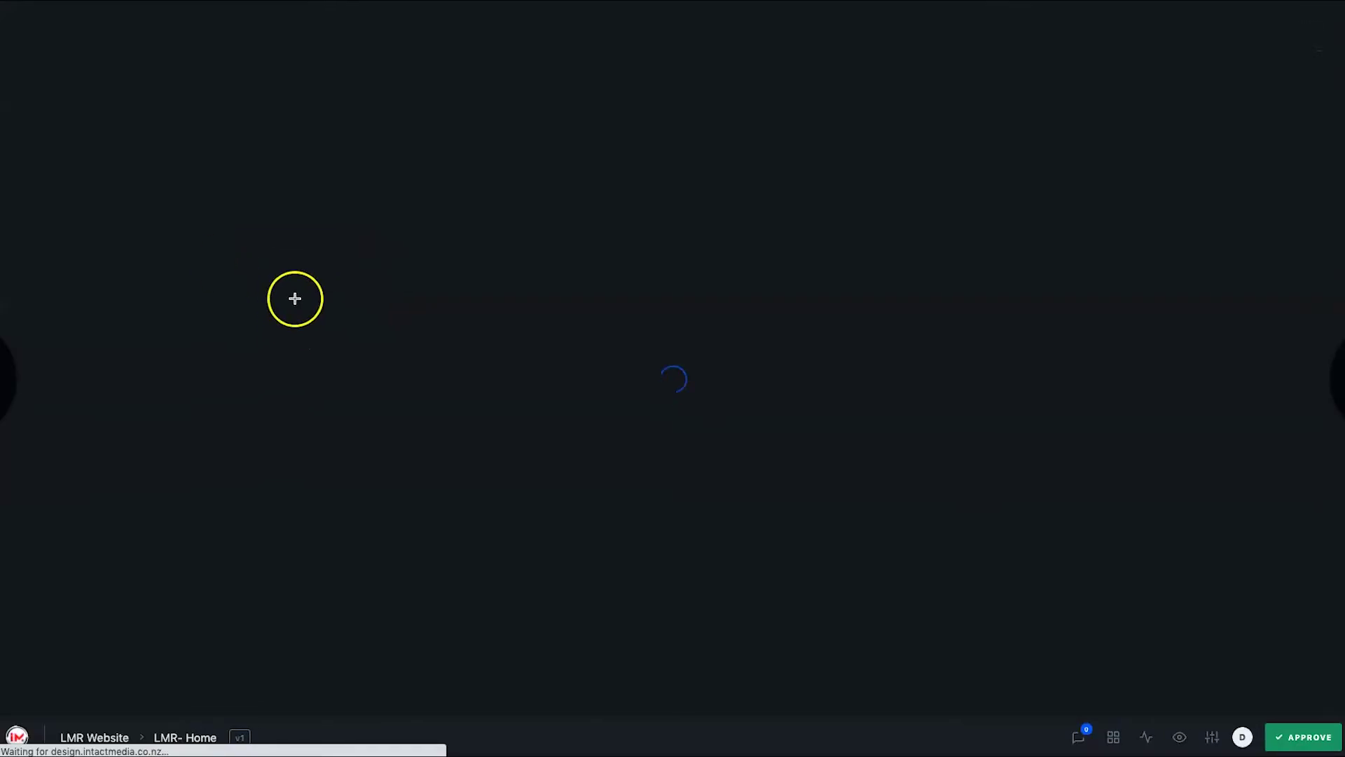
# Pin the comment 'Can we change the colour?' on the LMR- Home signup form's Email field
pyautogui.scroll(-20, 483, 473)
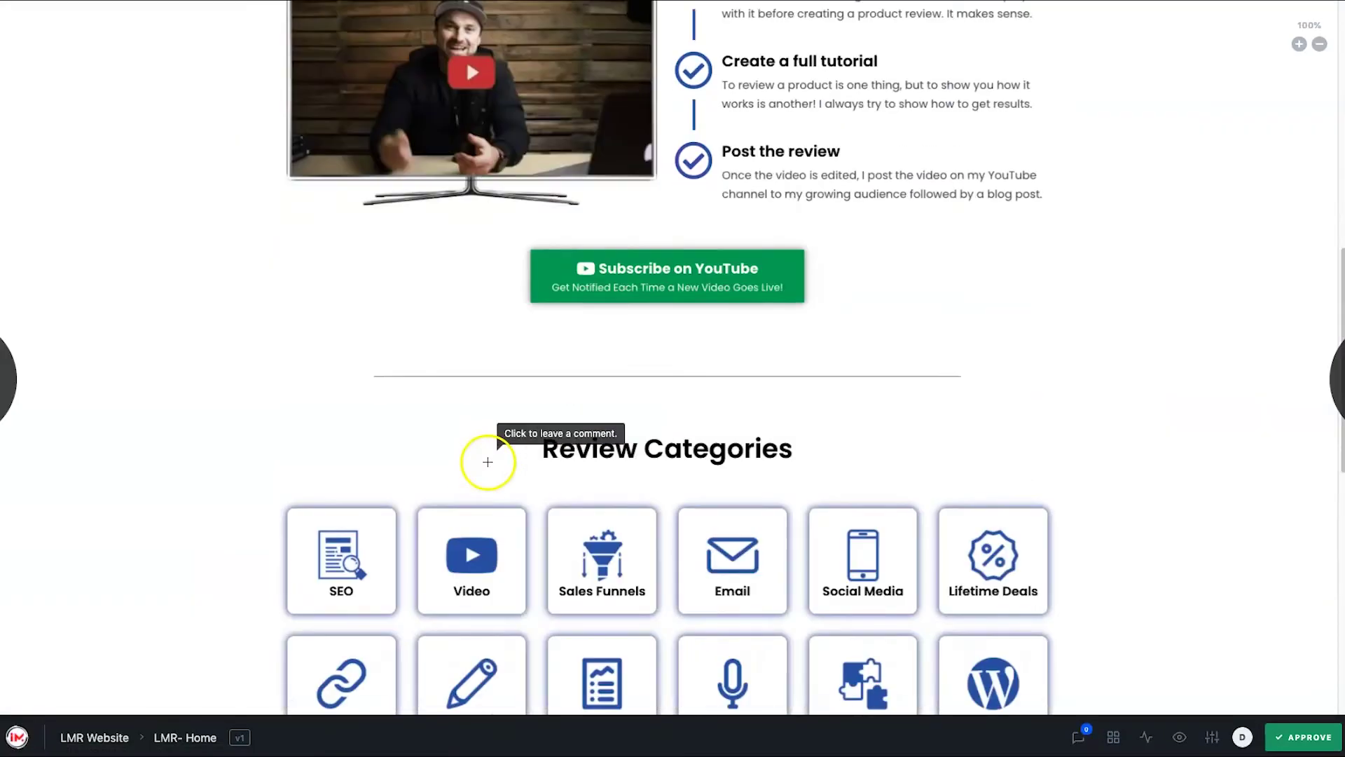
pyautogui.scroll(20, 490, 480)
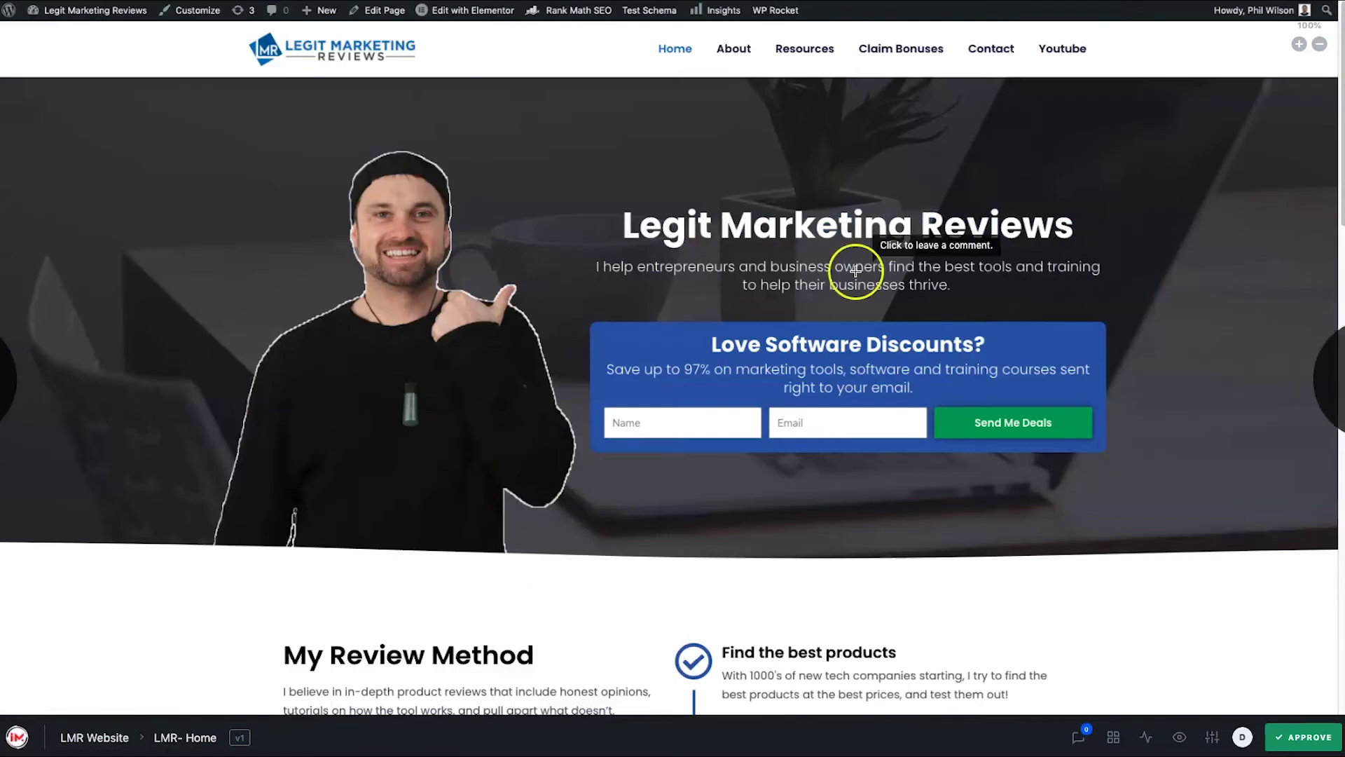
pyautogui.click(778, 413)
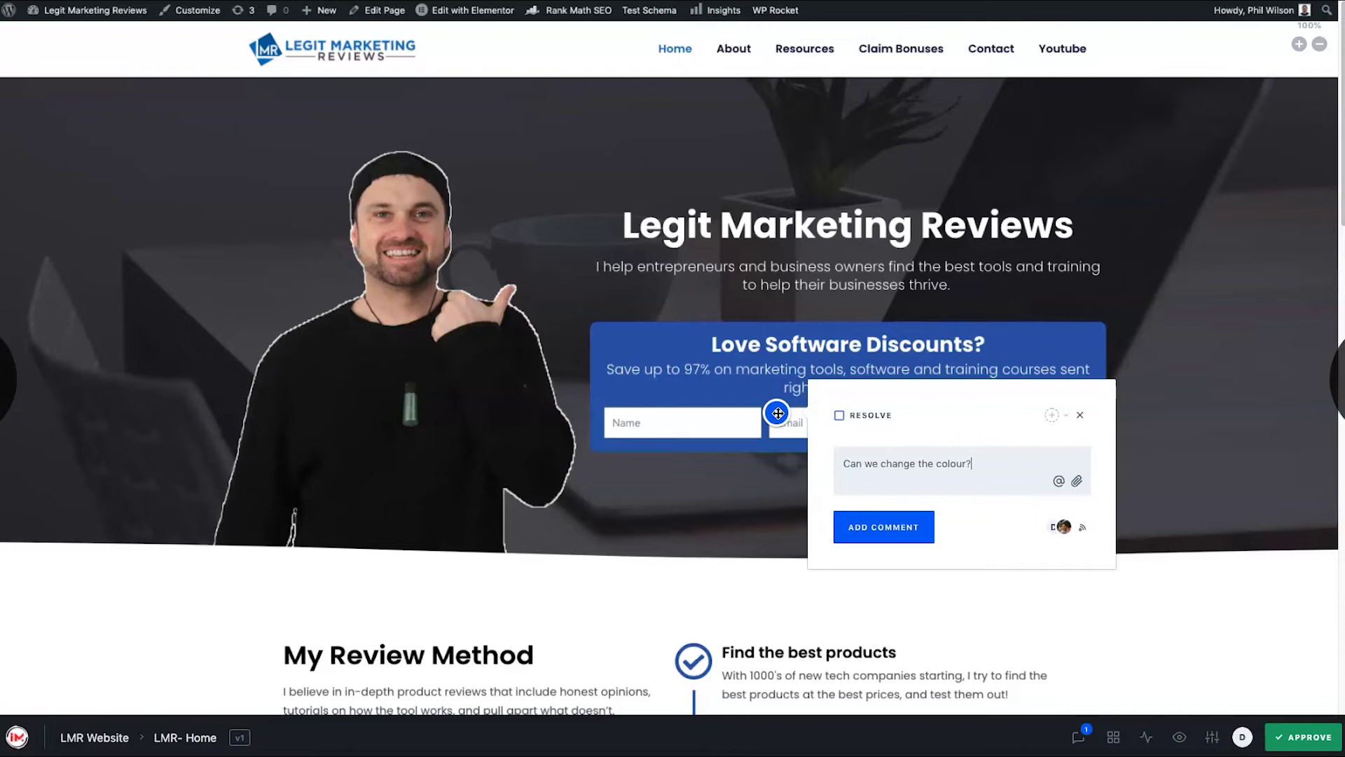
pyautogui.press('Return')
pyautogui.press('BackSpace')
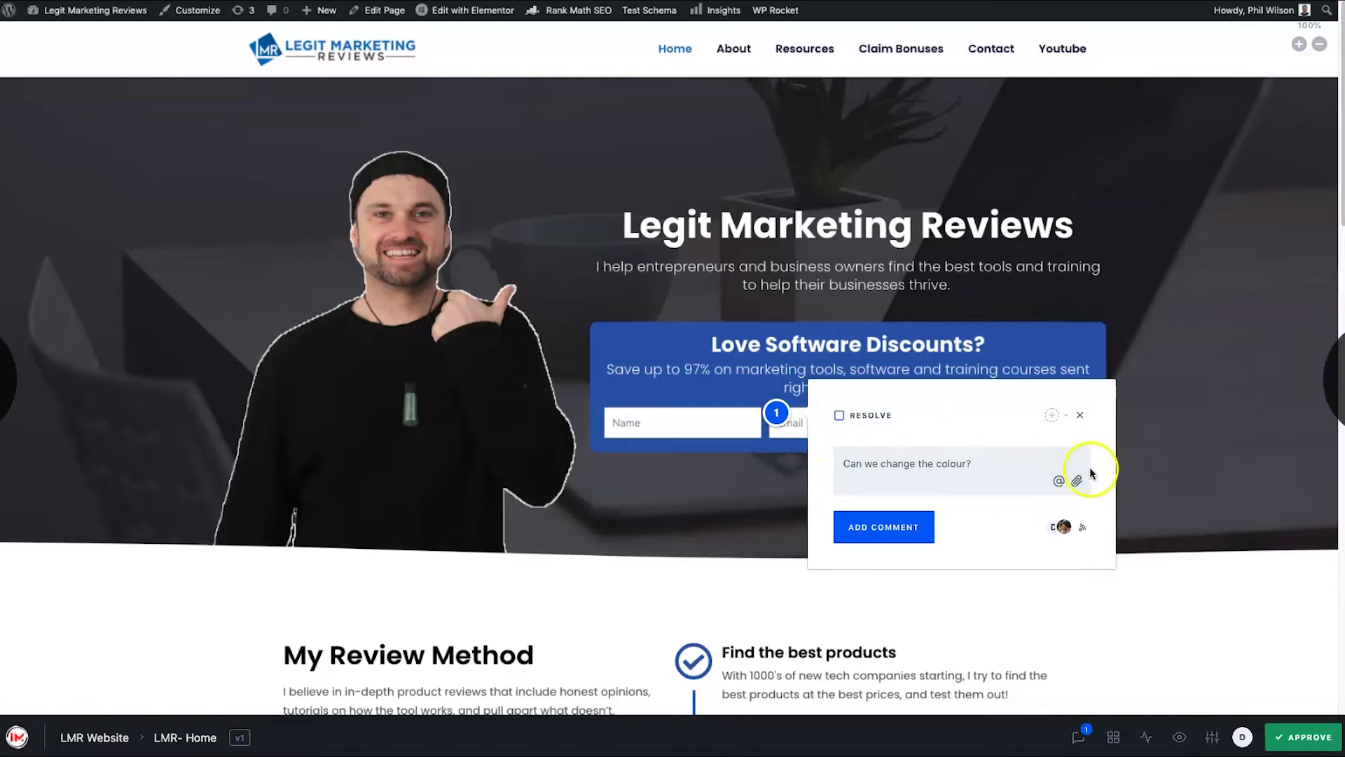
pyautogui.click(884, 526)
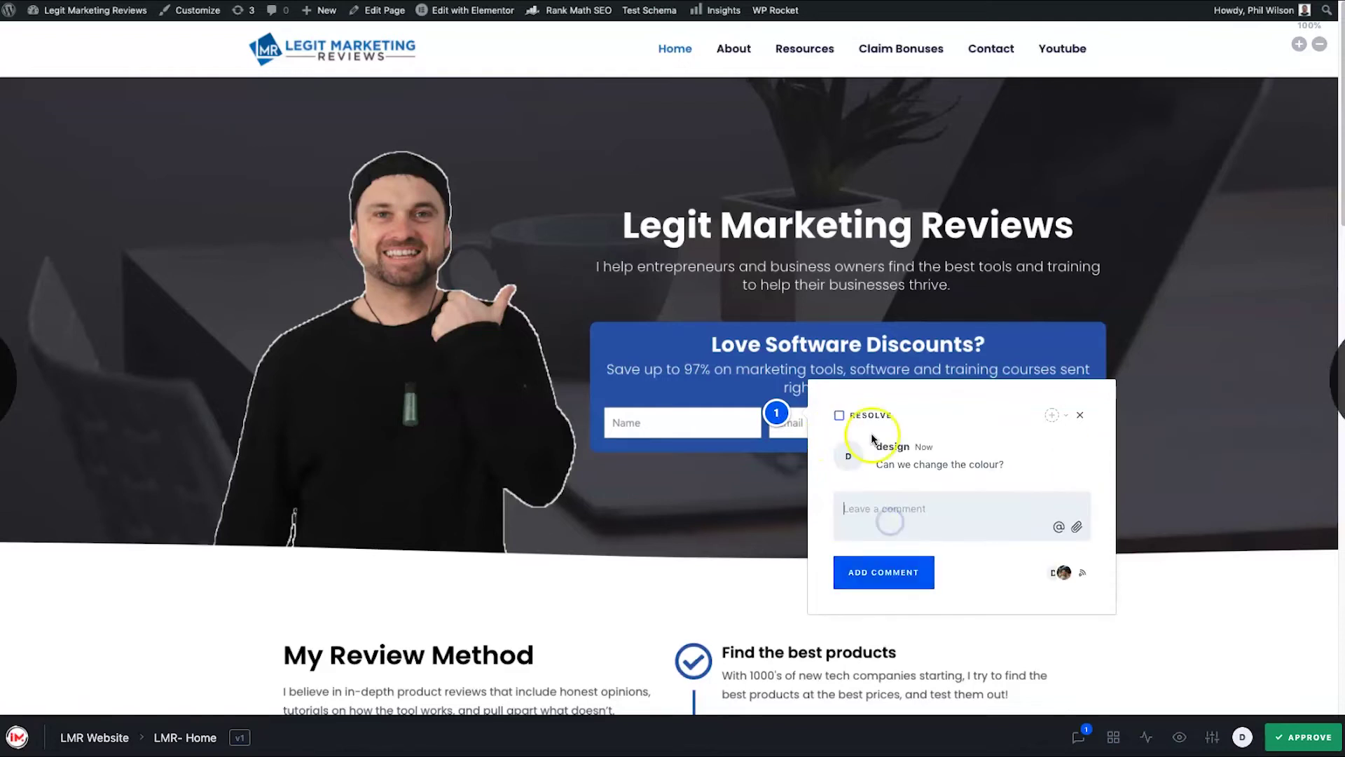
pyautogui.click(1115, 396)
# Show the overview of all LMR Website screens
pyautogui.scroll(-15, 906, 486)
pyautogui.scroll(12, 897, 518)
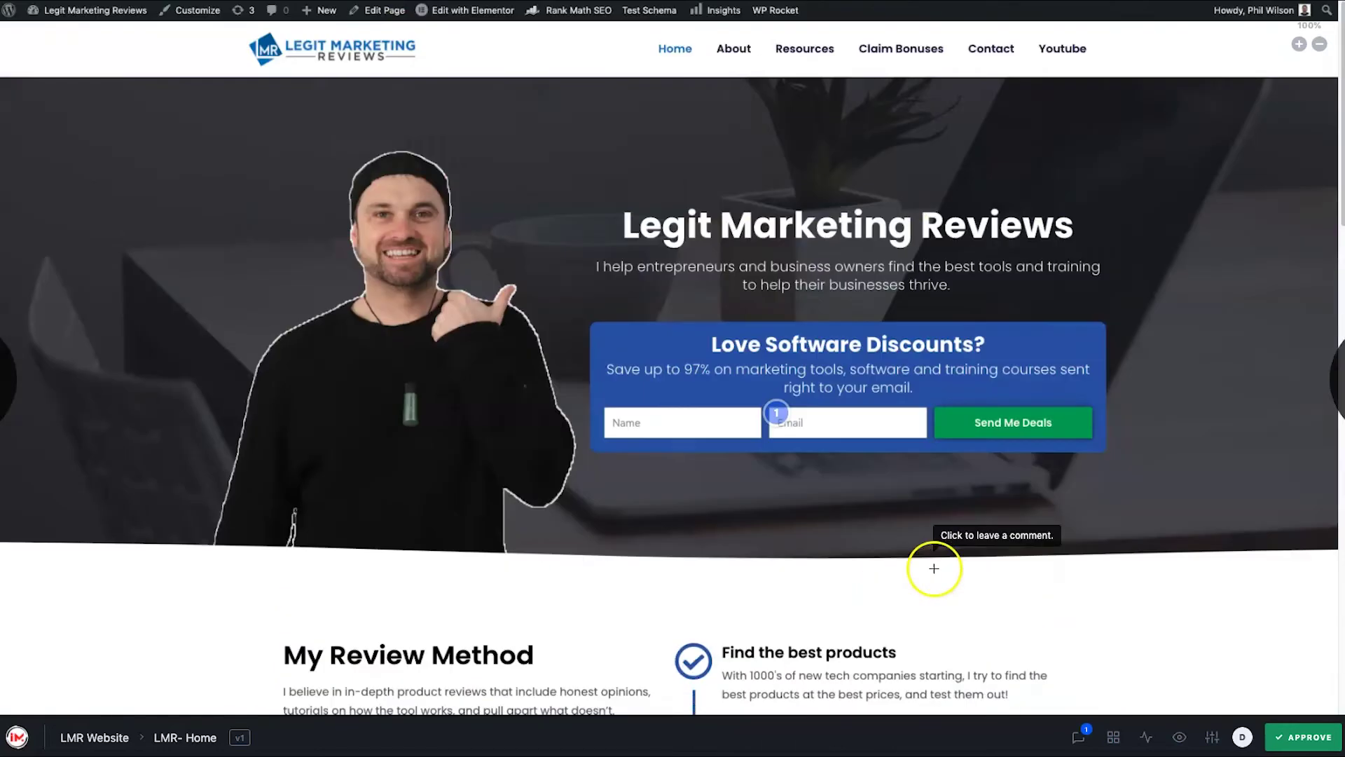
pyautogui.click(1113, 736)
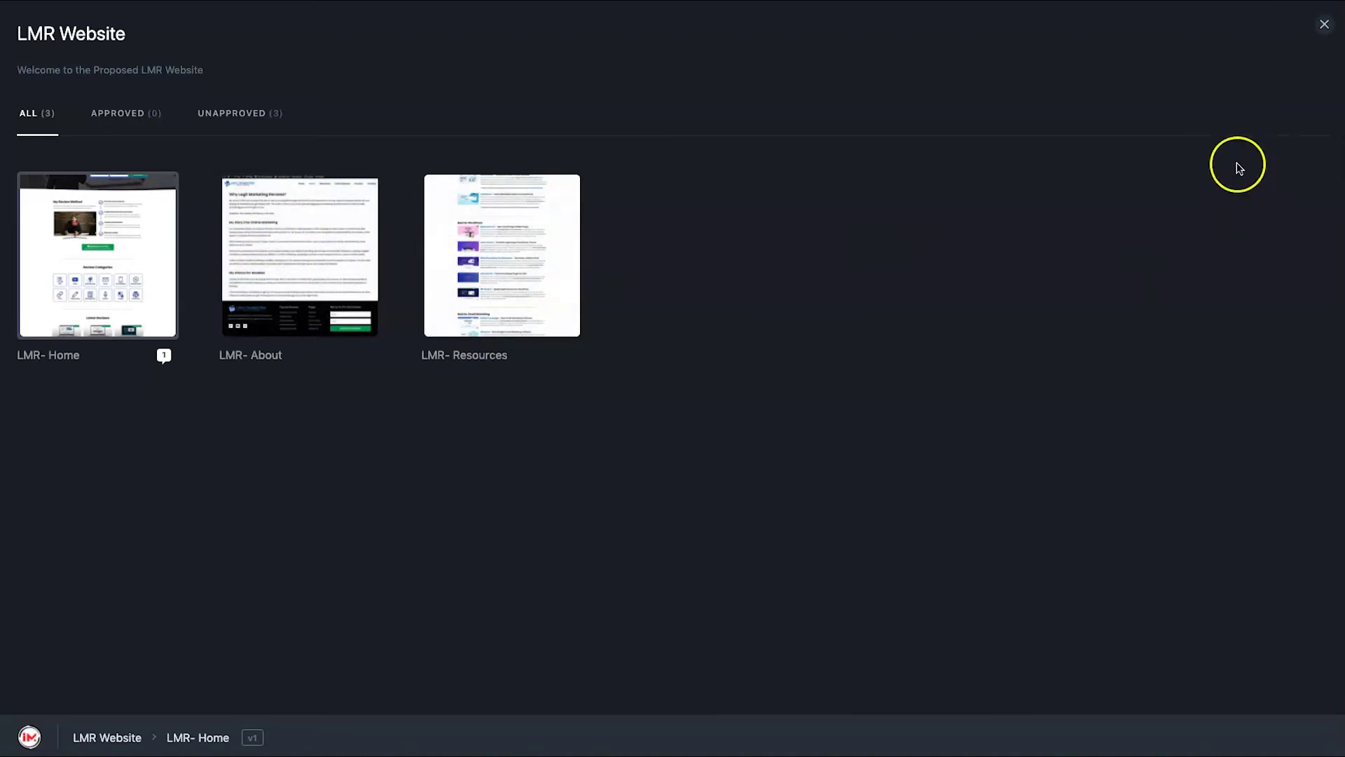
# Step through to LMR- Resources, approve it, and go back to the LMR Website project
pyautogui.click(1339, 12)
pyautogui.click(1314, 407)
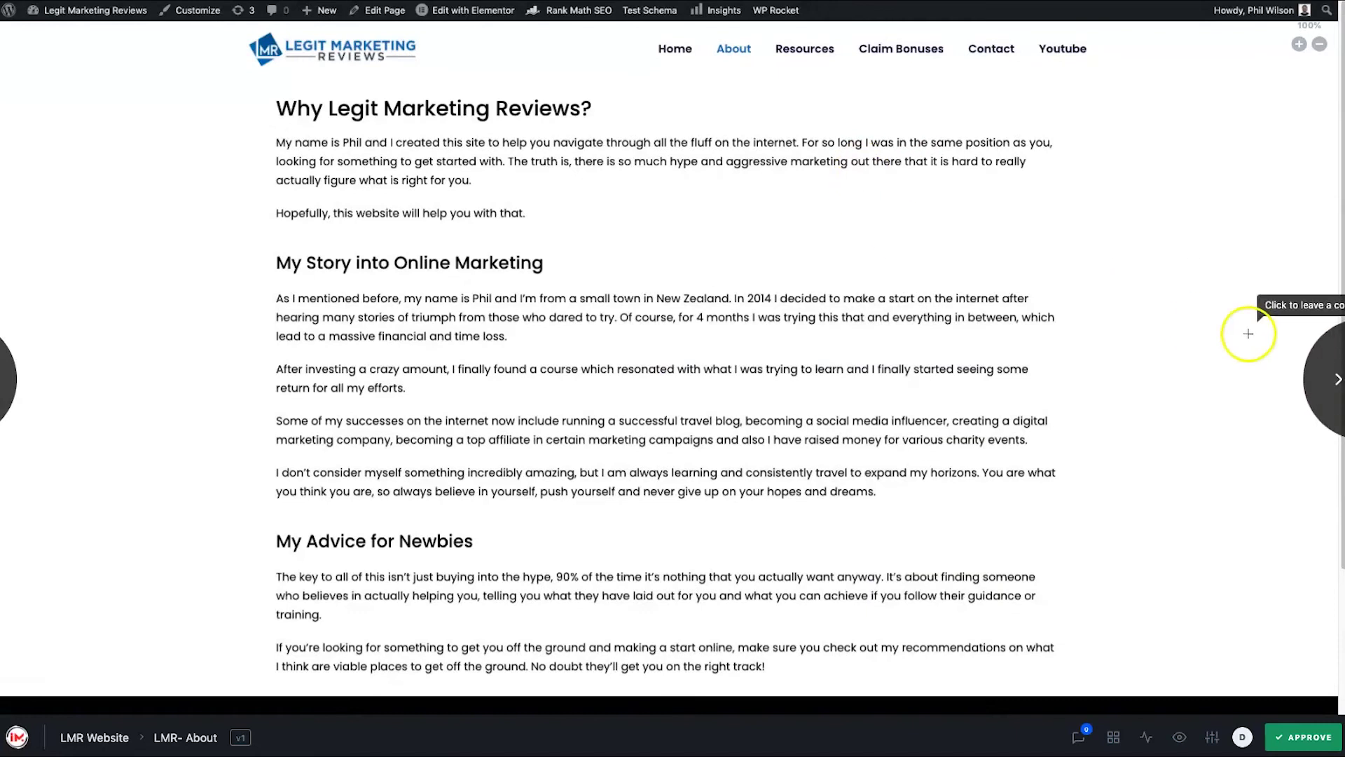
pyautogui.click(1330, 398)
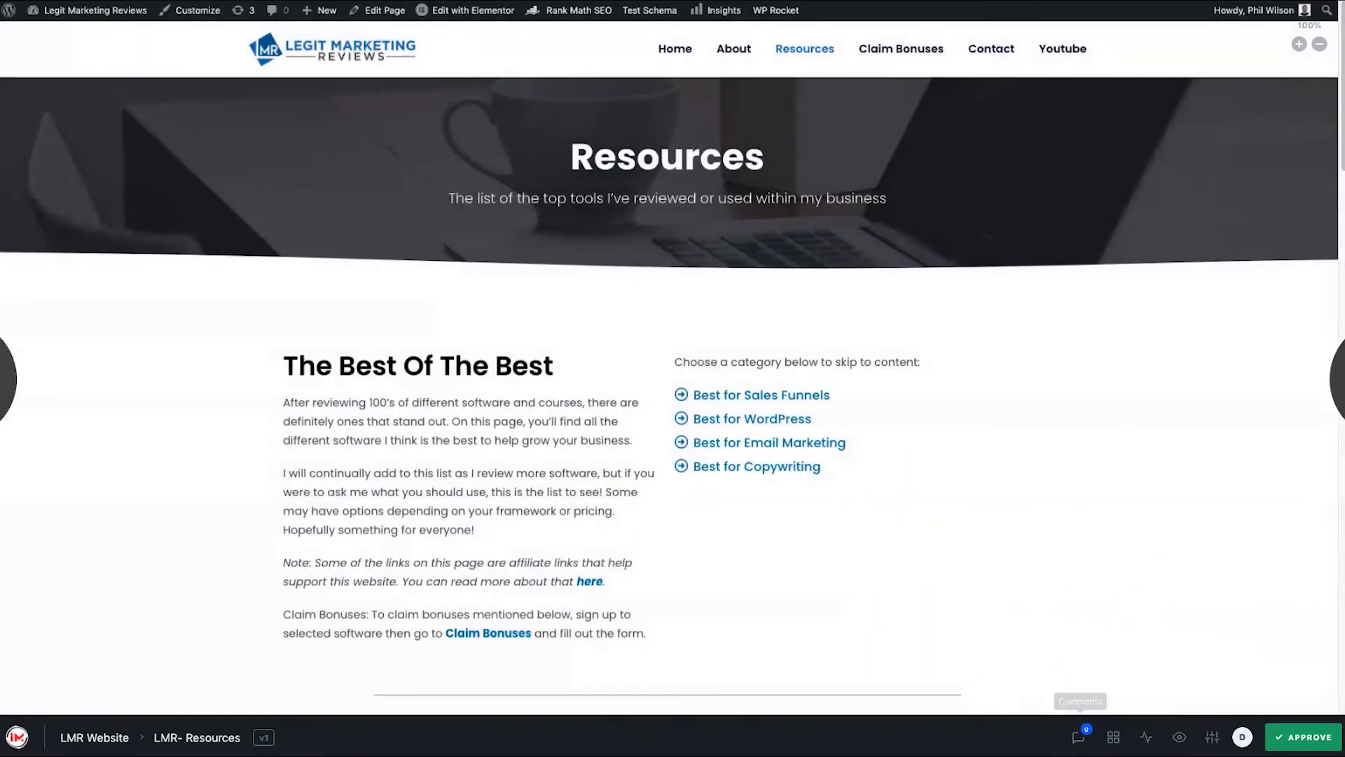
pyautogui.click(1184, 739)
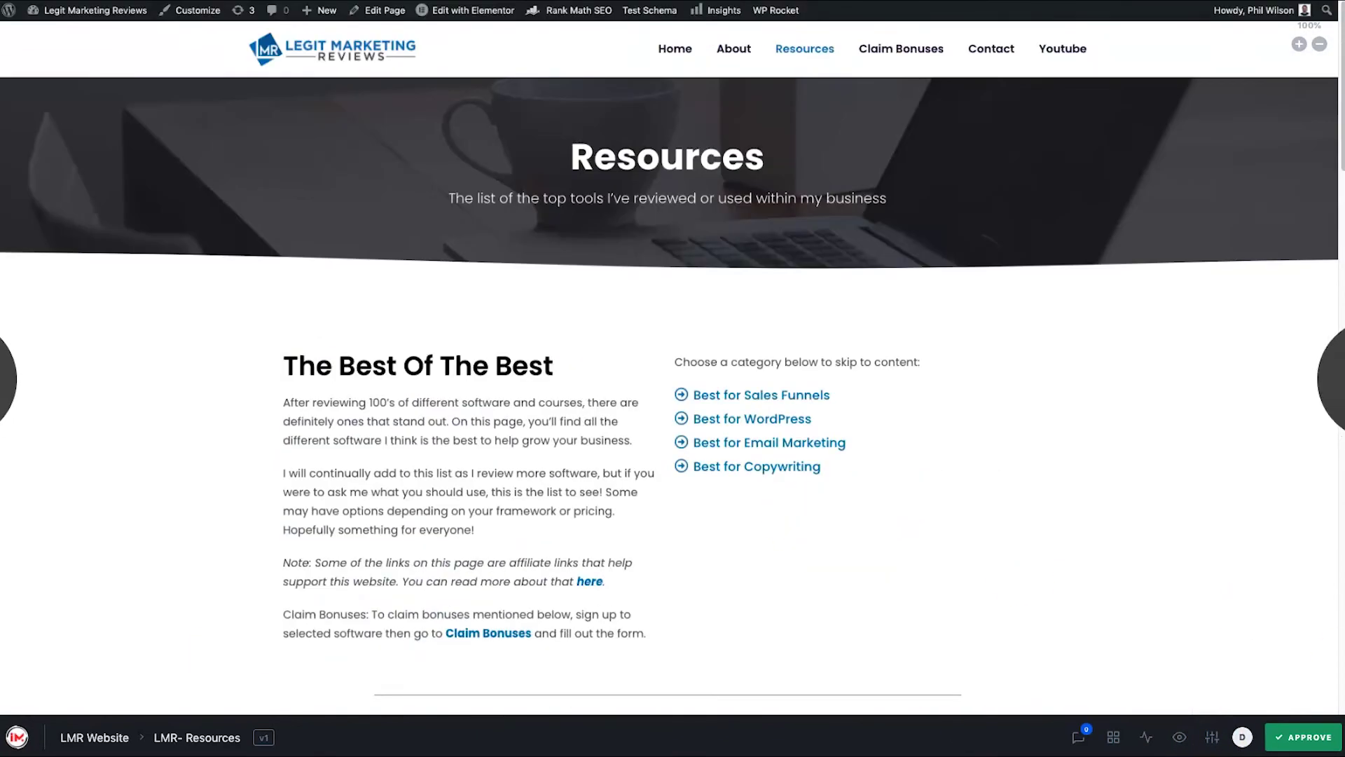
pyautogui.click(1287, 746)
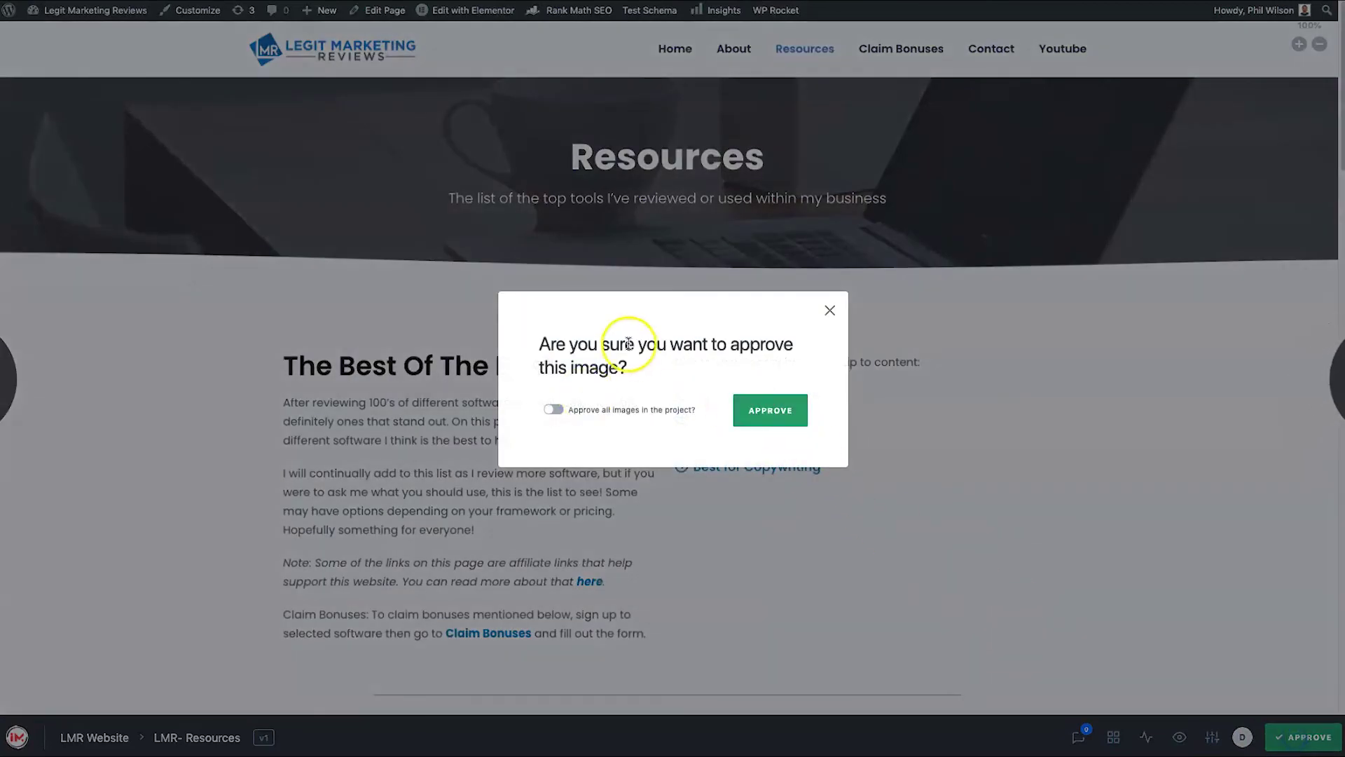
pyautogui.click(753, 424)
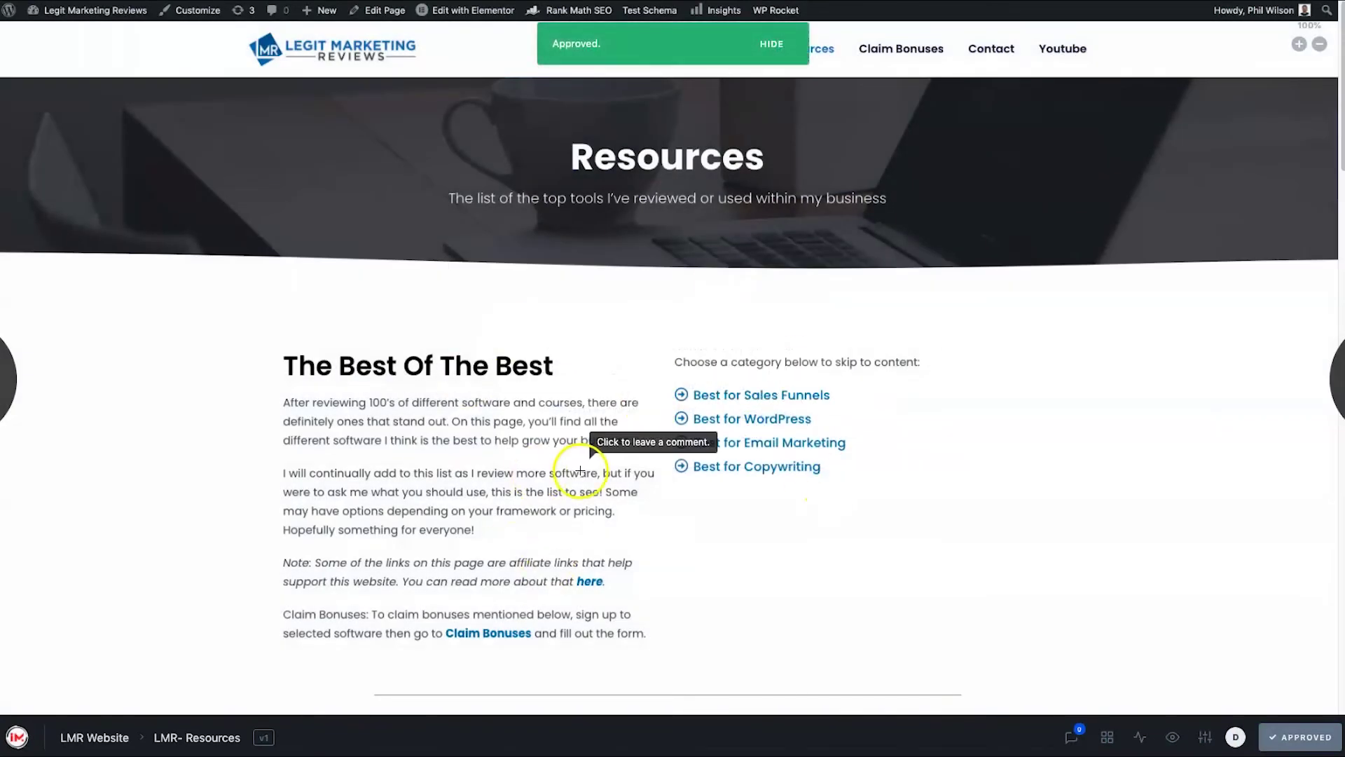
pyautogui.rightClick(136, 135)
pyautogui.press('Escape')
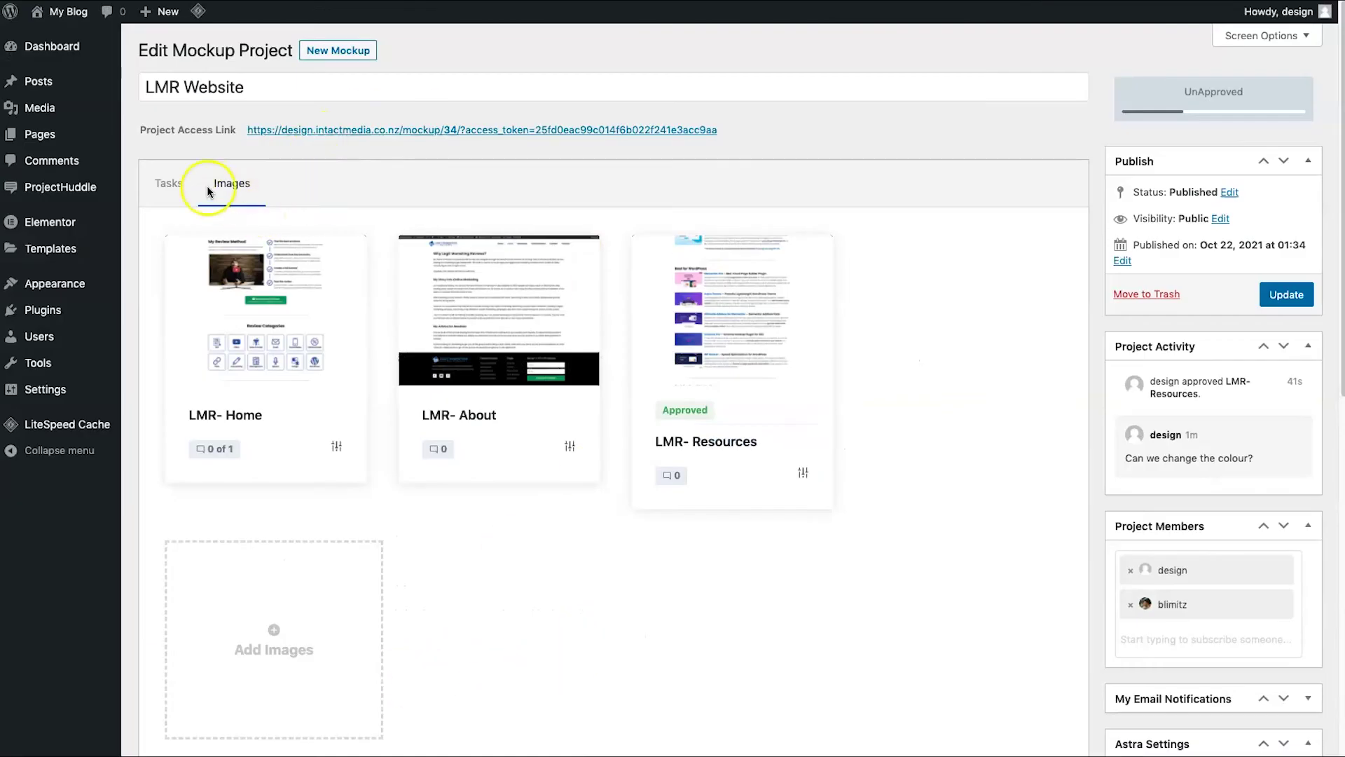
# List LMR Website's tasks, showing the unresolved 'Can we change the colour?' comment, then open ProjectHuddle Settings
pyautogui.click(168, 183)
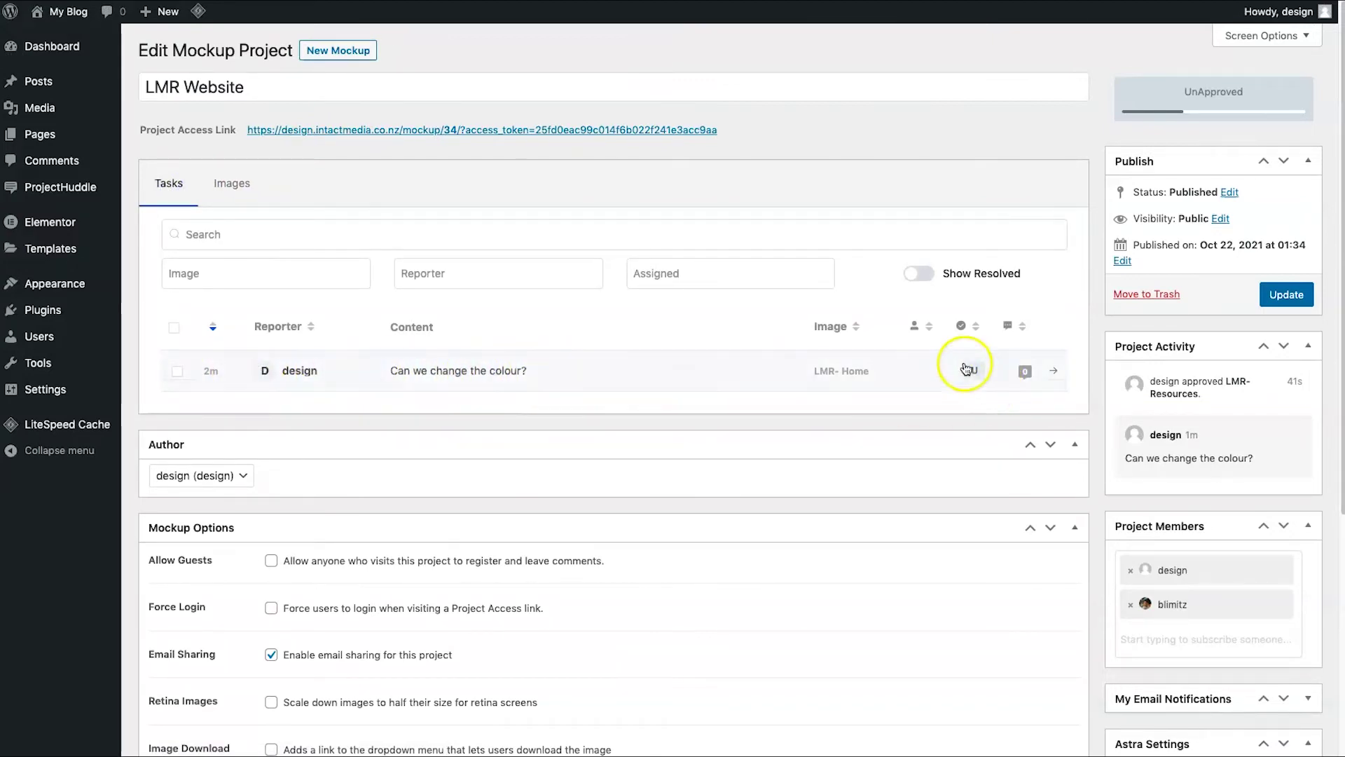
pyautogui.scroll(-5, 601, 399)
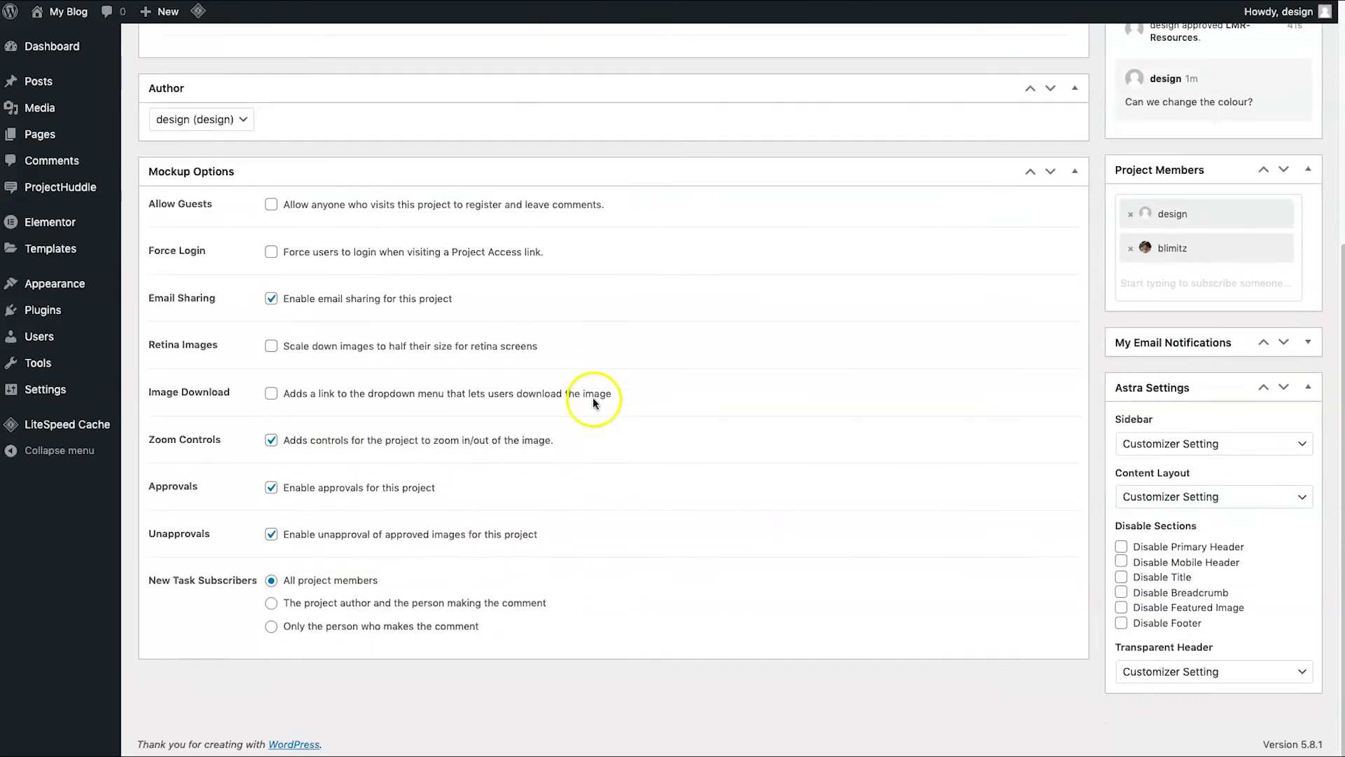
pyautogui.scroll(5, 1159, 532)
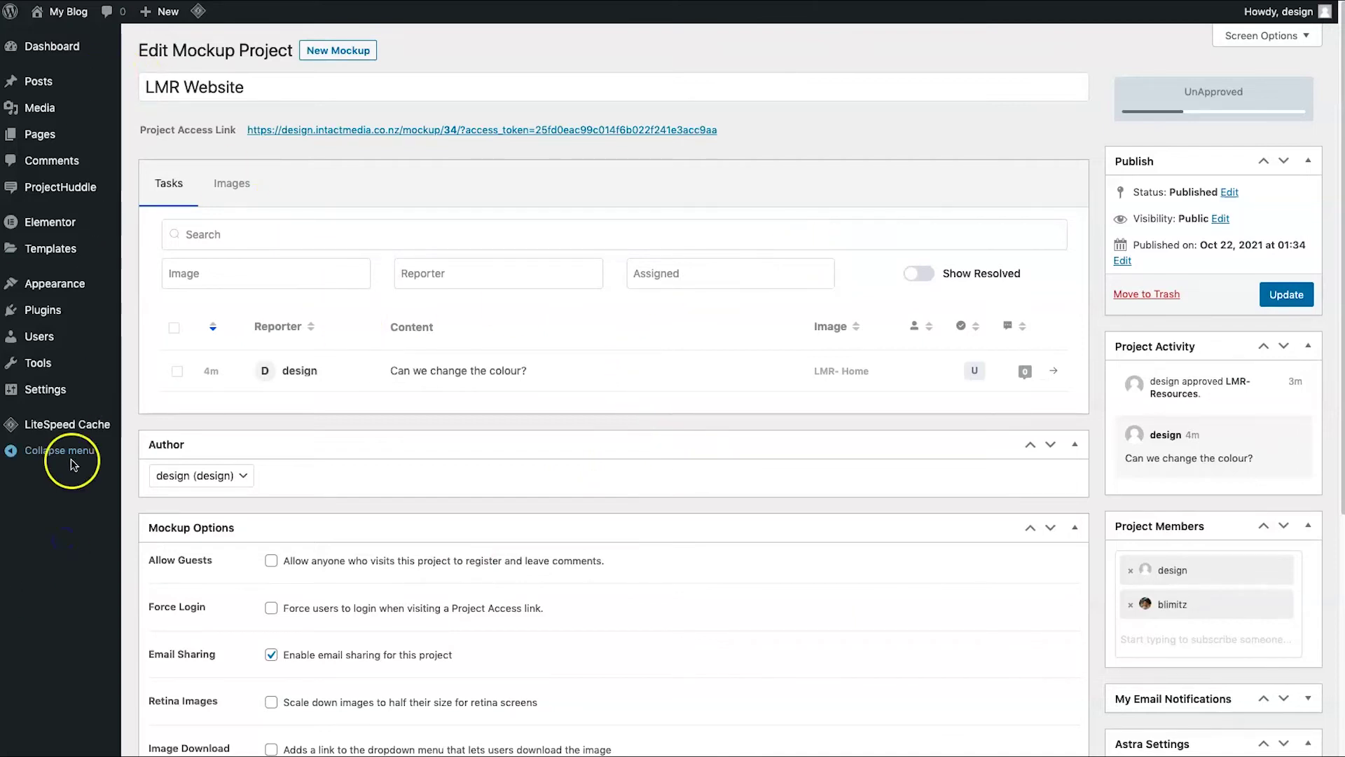
pyautogui.moveTo(70, 192)
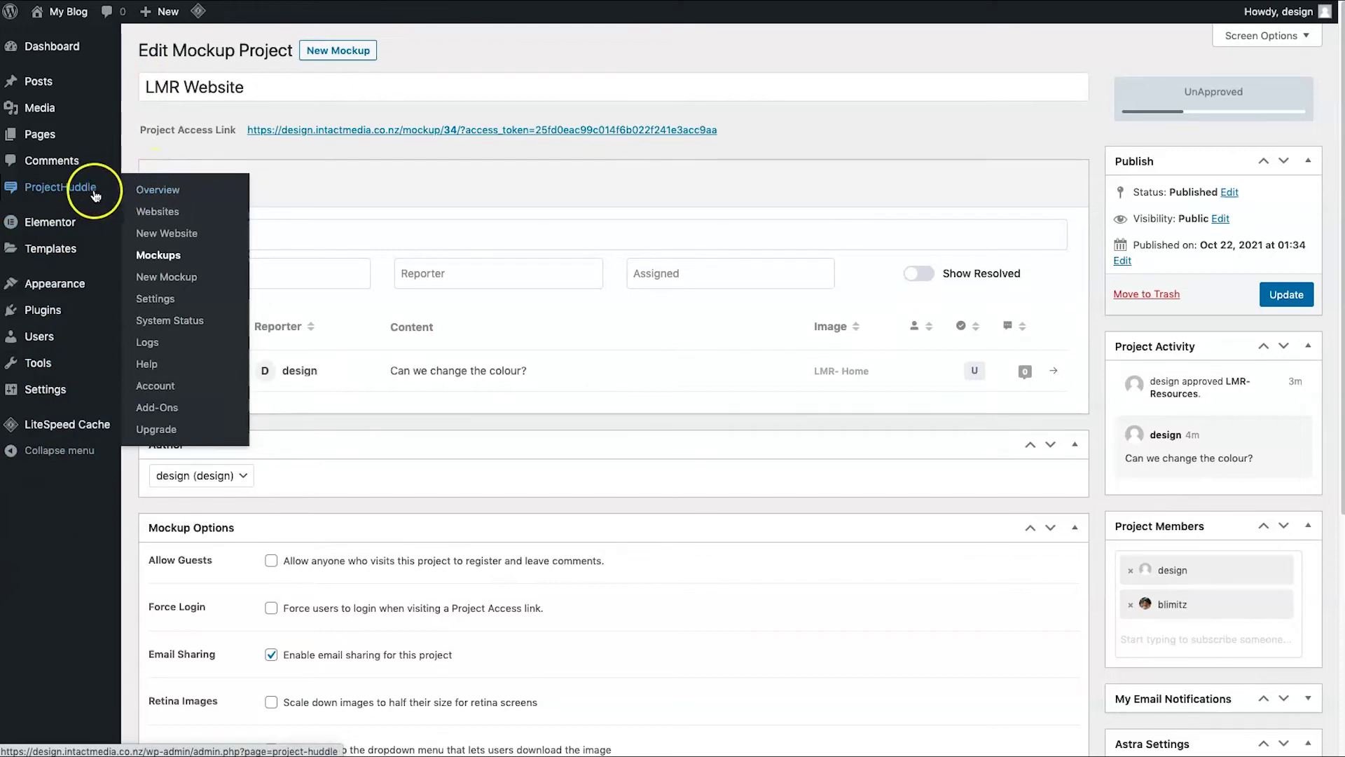
pyautogui.click(173, 301)
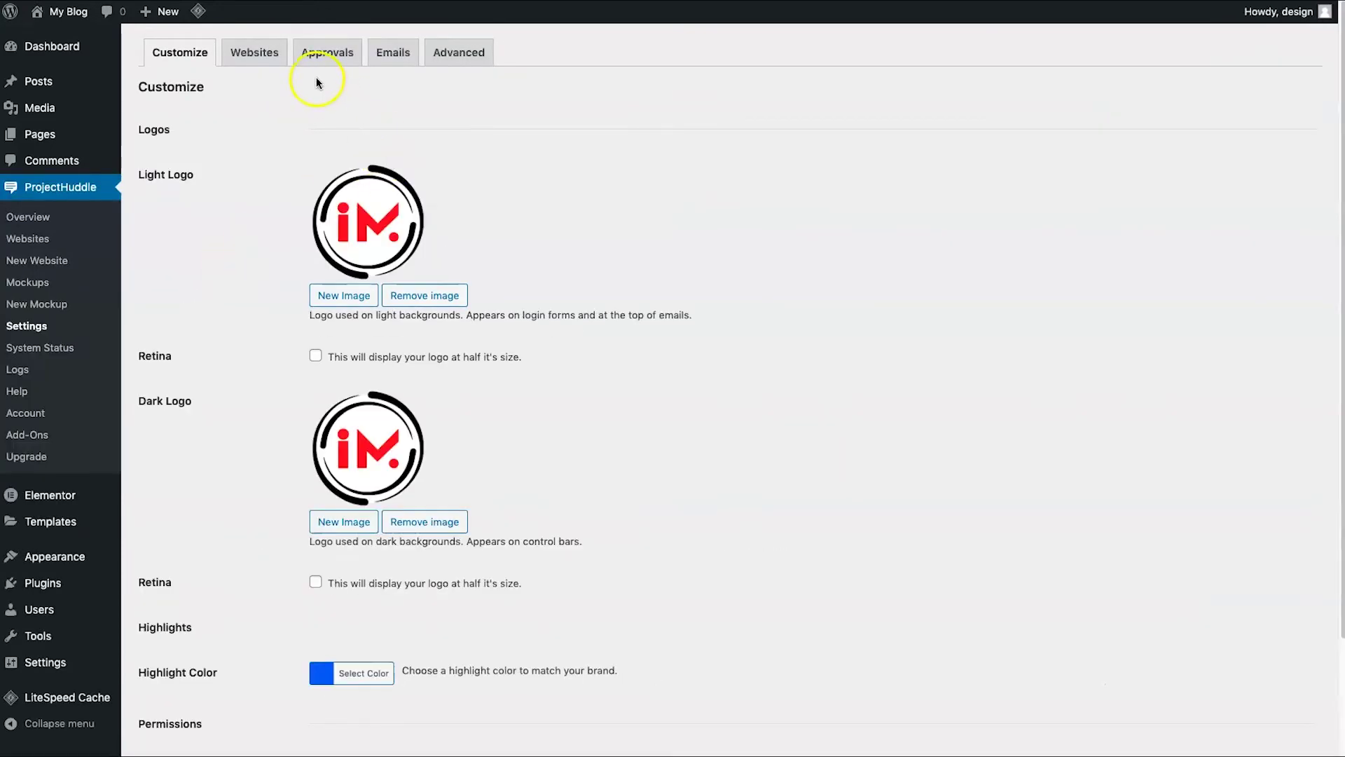
pyautogui.click(489, 52)
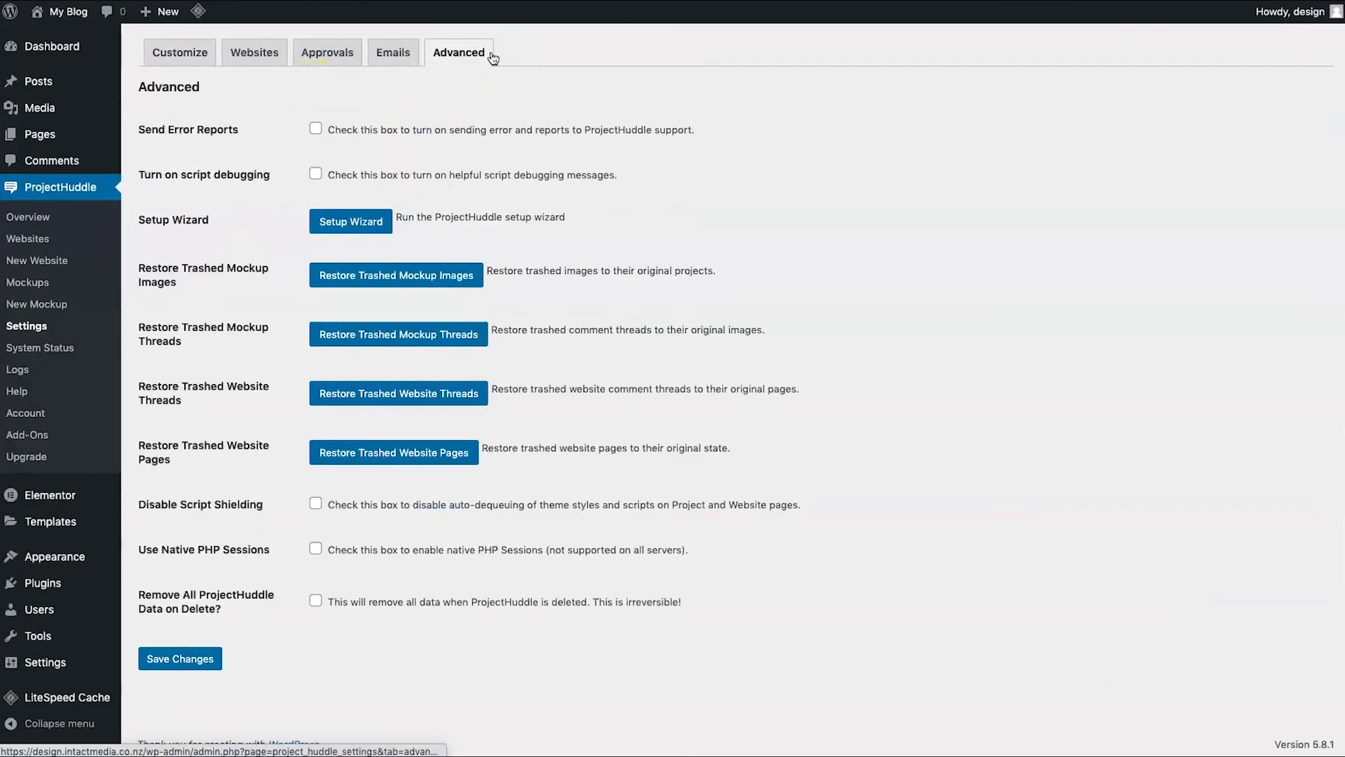
pyautogui.click(355, 223)
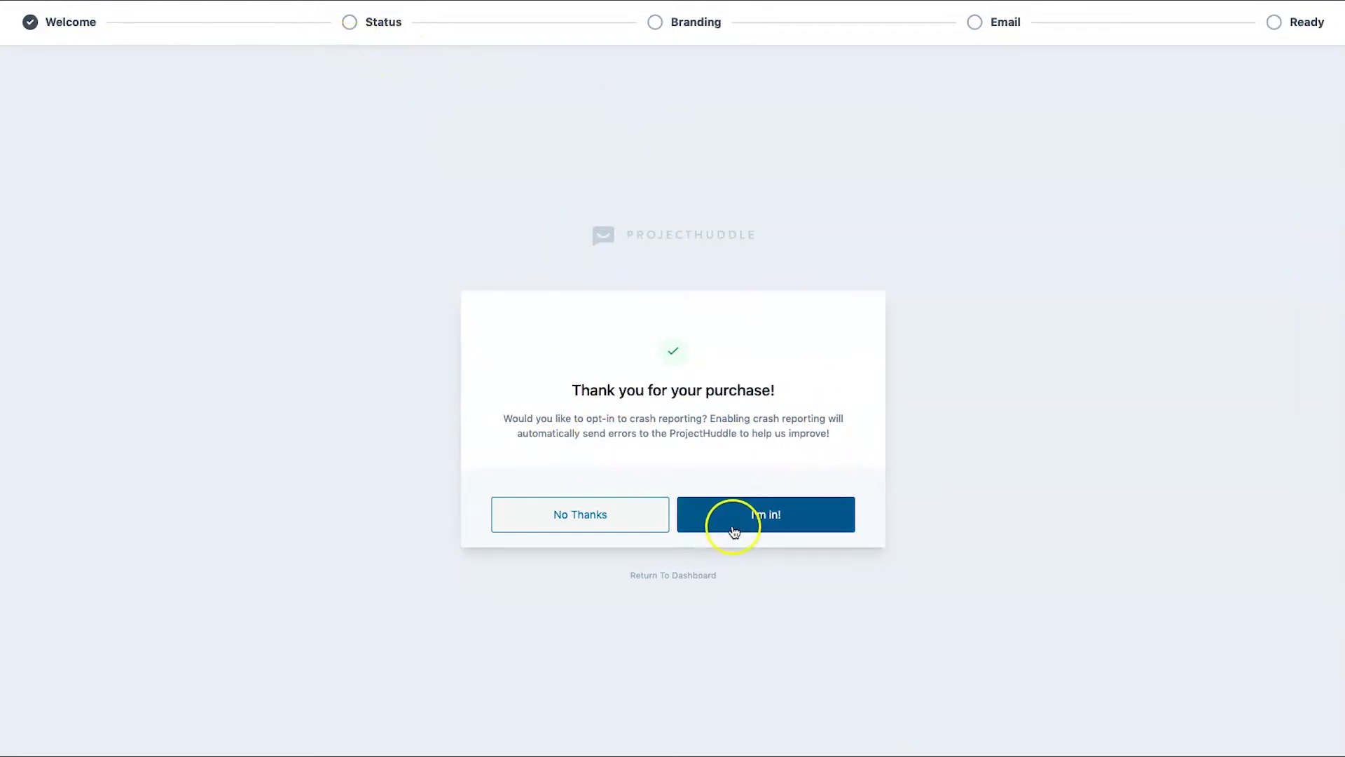
pyautogui.click(801, 514)
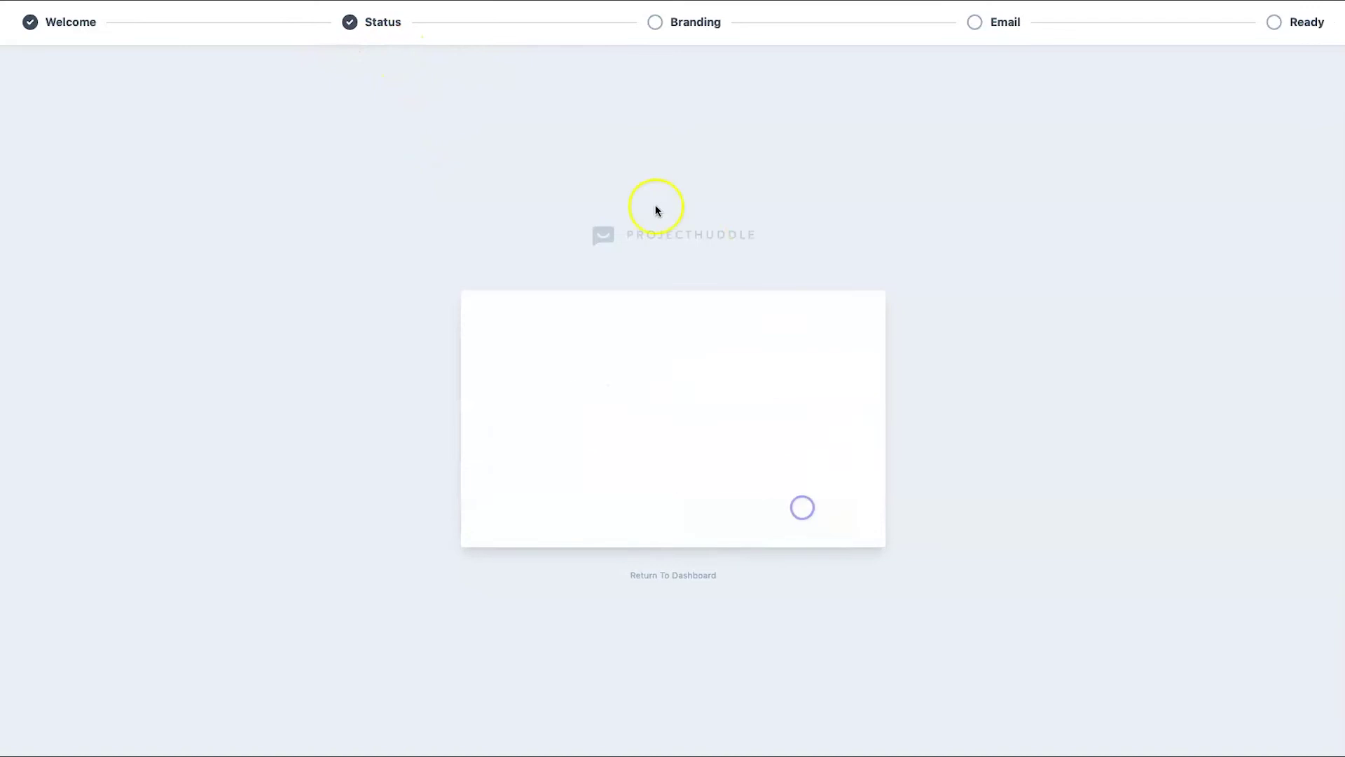
pyautogui.scroll(-2, 627, 309)
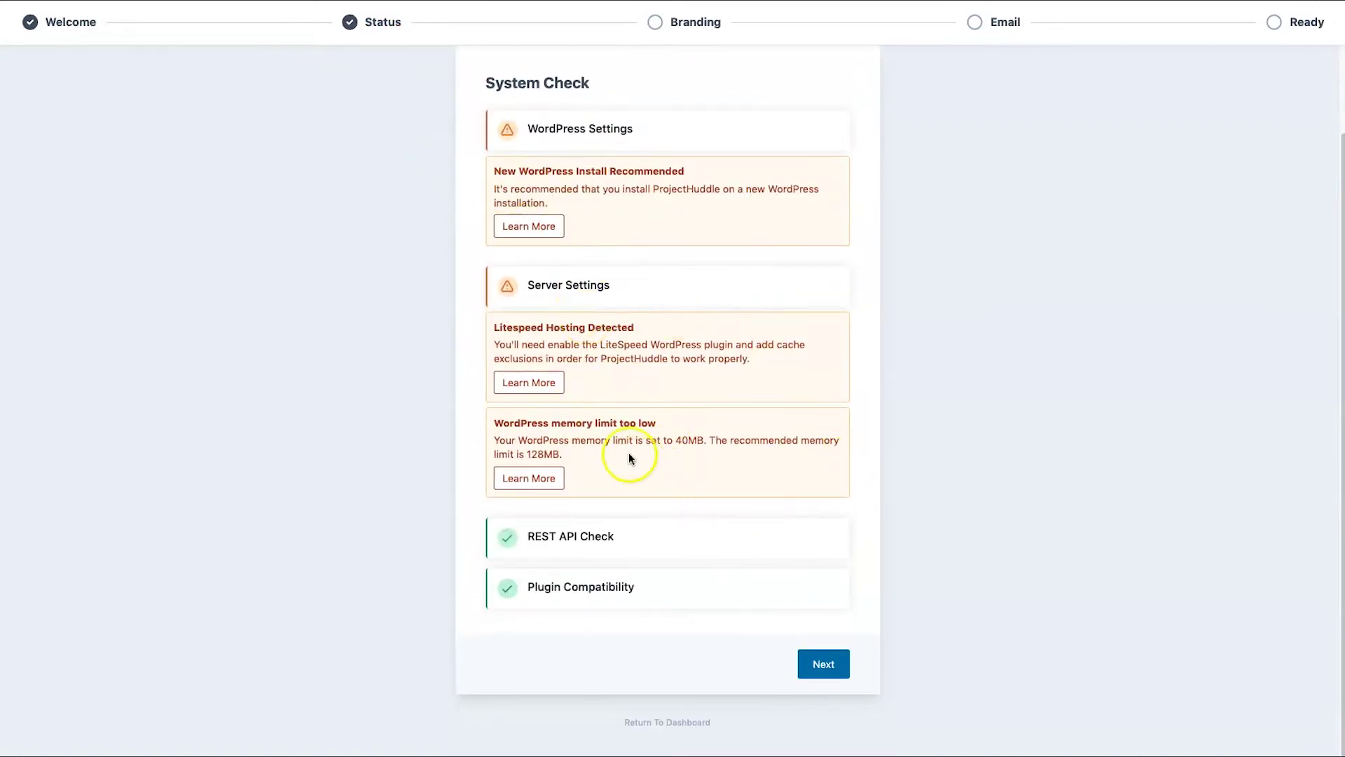
pyautogui.moveTo(597, 450); pyautogui.dragTo(498, 439)
pyautogui.click(498, 436)
pyautogui.moveTo(483, 326); pyautogui.dragTo(736, 348)
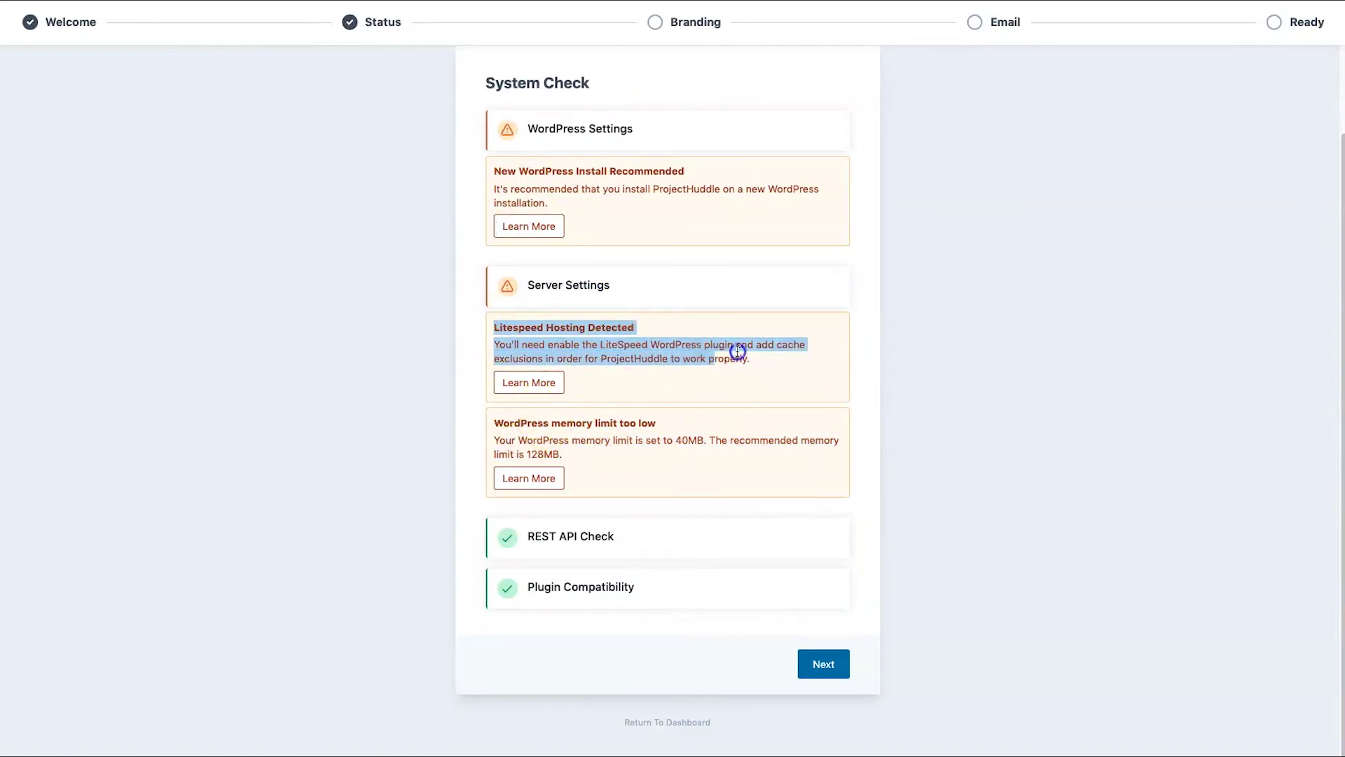
pyautogui.click(690, 360)
pyautogui.tripleClick(486, 343)
pyautogui.click(592, 337)
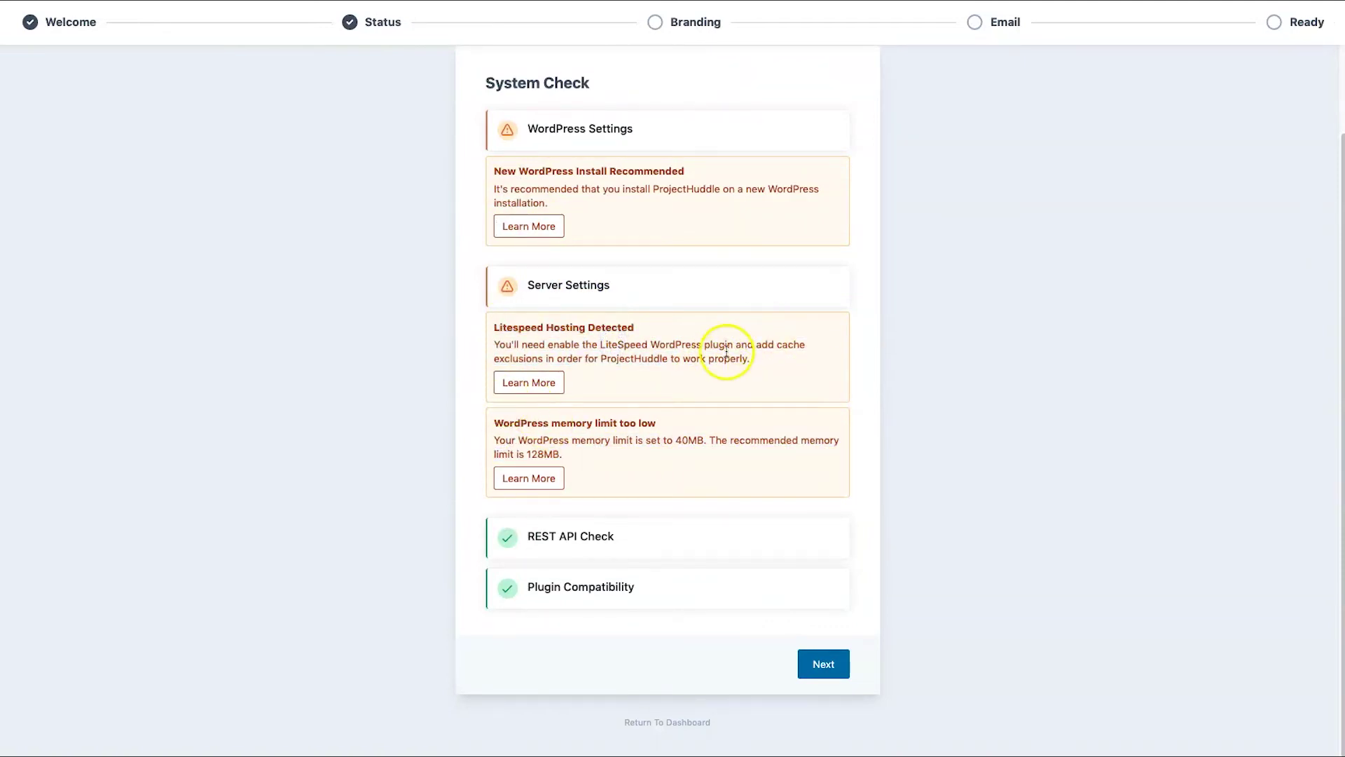
pyautogui.keyDown('shift'); pyautogui.click(760, 338); pyautogui.keyUp('shift')
pyautogui.click(804, 347)
pyautogui.keyDown('shift'); pyautogui.click(775, 355); pyautogui.keyUp('shift')
pyautogui.click(776, 355)
pyautogui.moveTo(574, 203); pyautogui.dragTo(496, 170)
pyautogui.click(519, 175)
pyautogui.moveTo(582, 198); pyautogui.dragTo(708, 202)
pyautogui.click(459, 187)
pyautogui.click(707, 202)
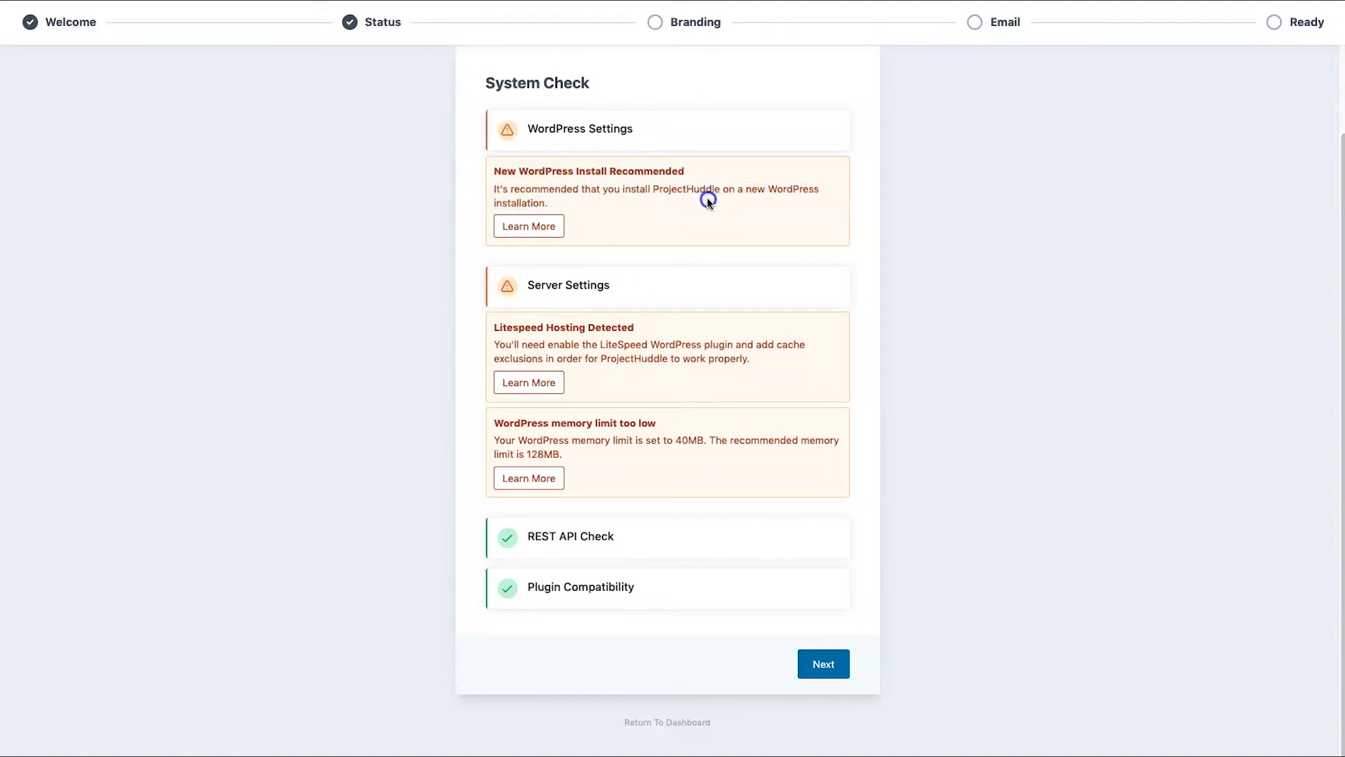
pyautogui.click(813, 663)
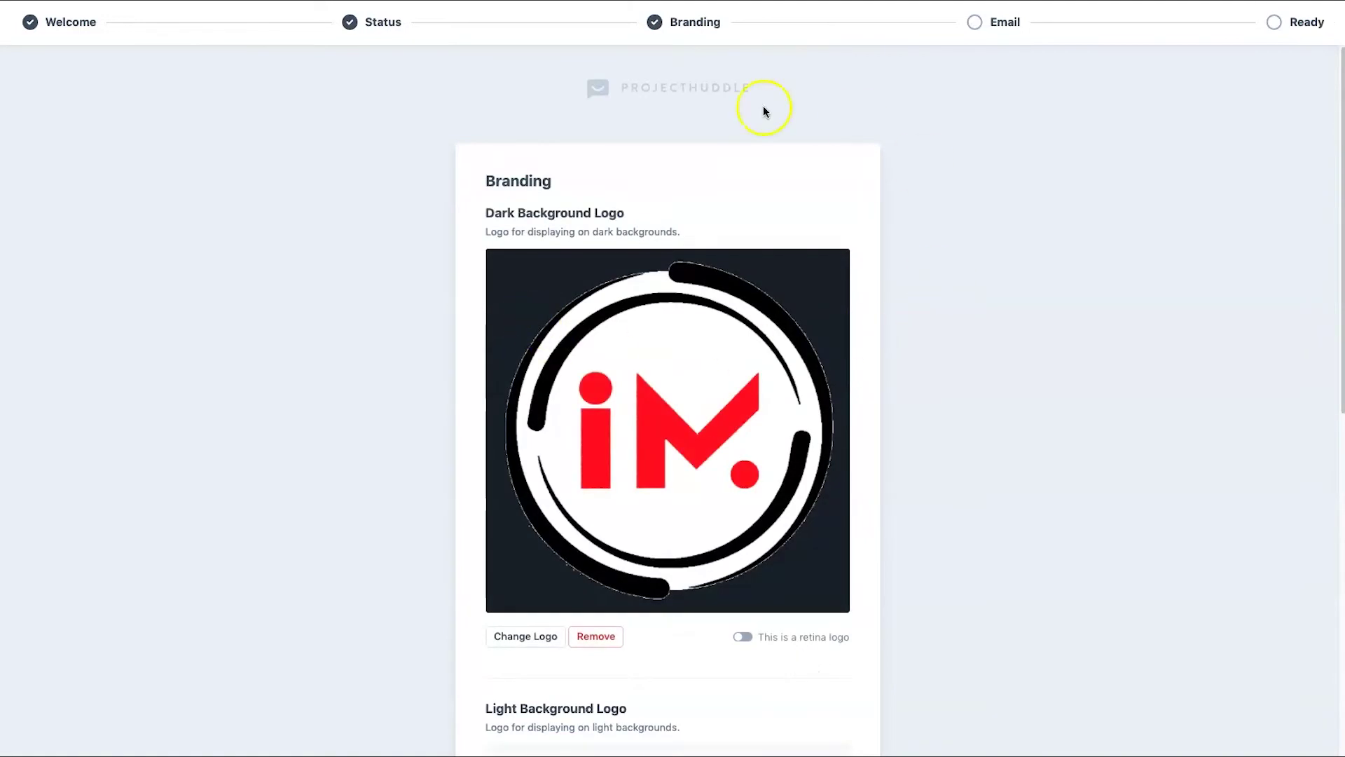
# Keep the iM logos and brand colour on Branding and continue to Email Options
pyautogui.scroll(-3, 591, 180)
pyautogui.scroll(1, 684, 187)
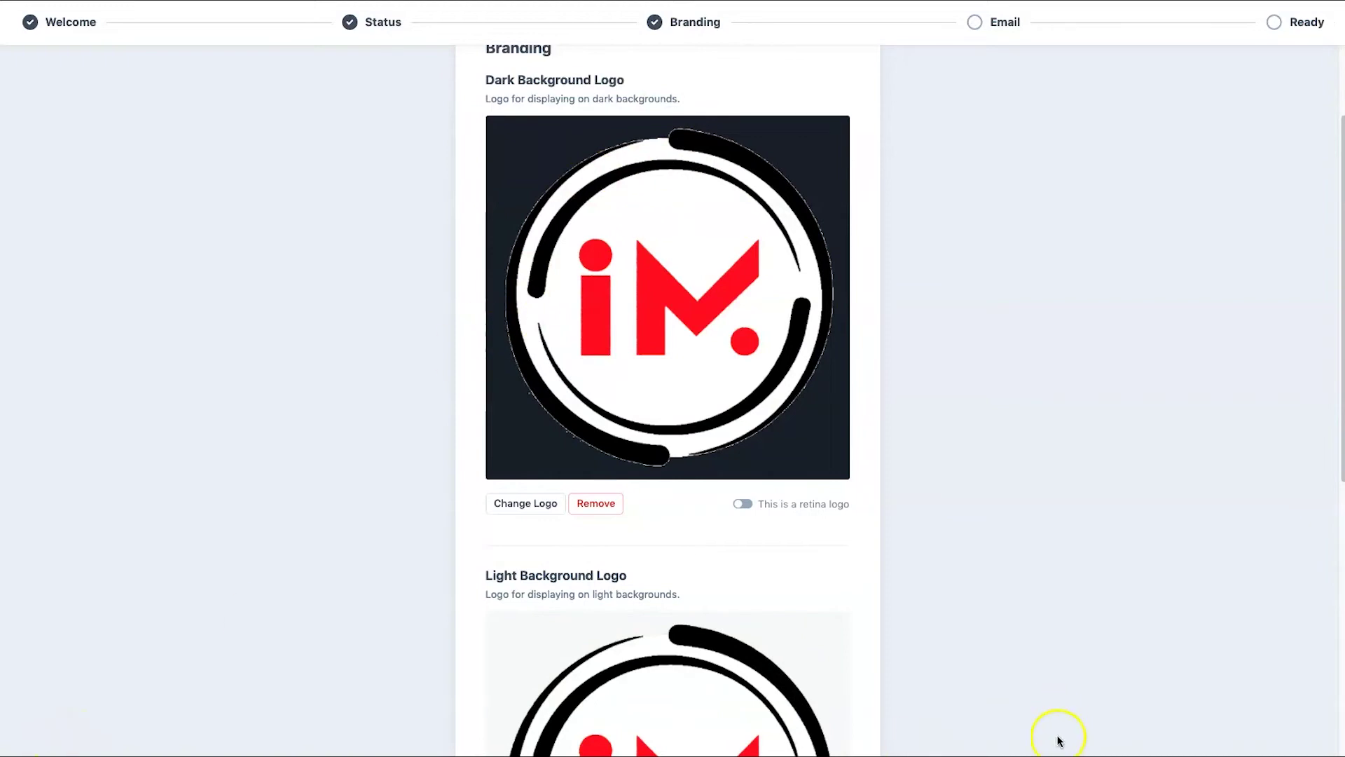
pyautogui.scroll(-5, 1058, 741)
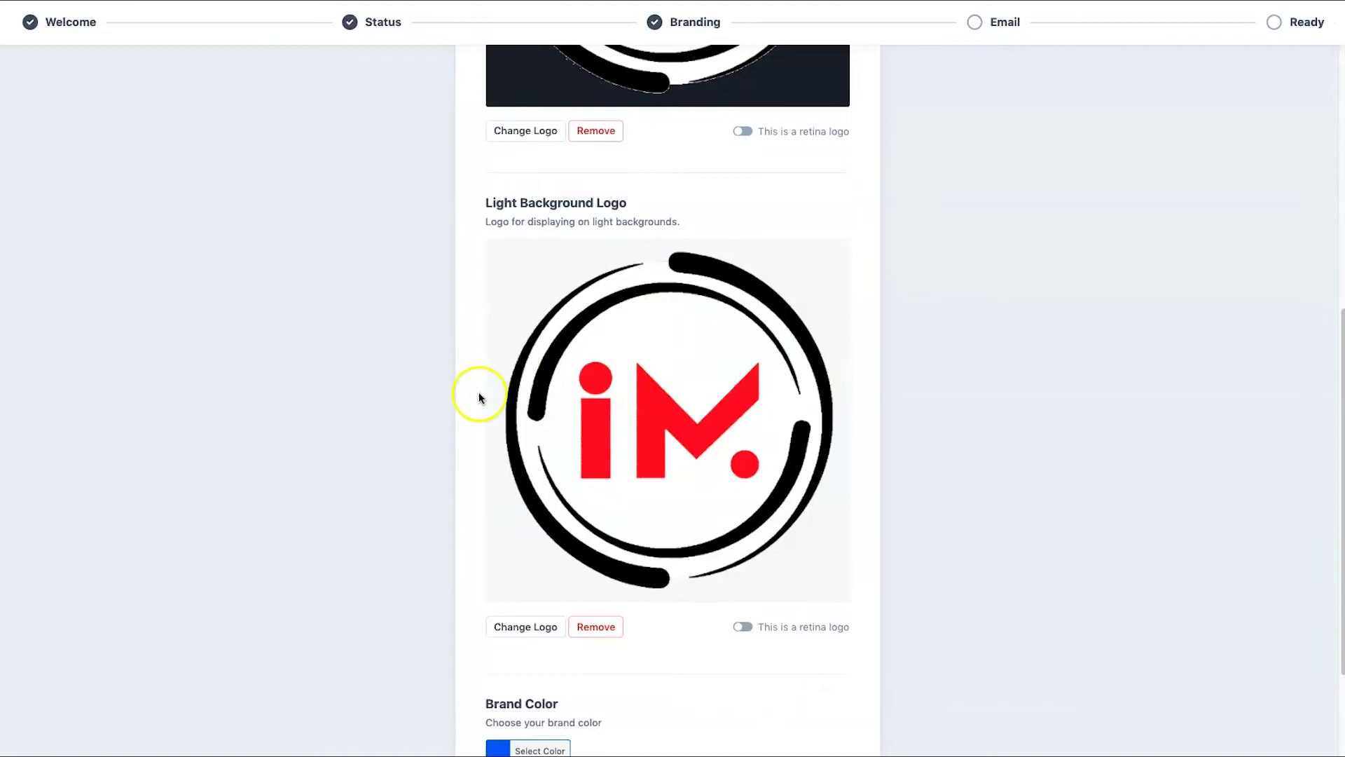
pyautogui.scroll(-1, 478, 392)
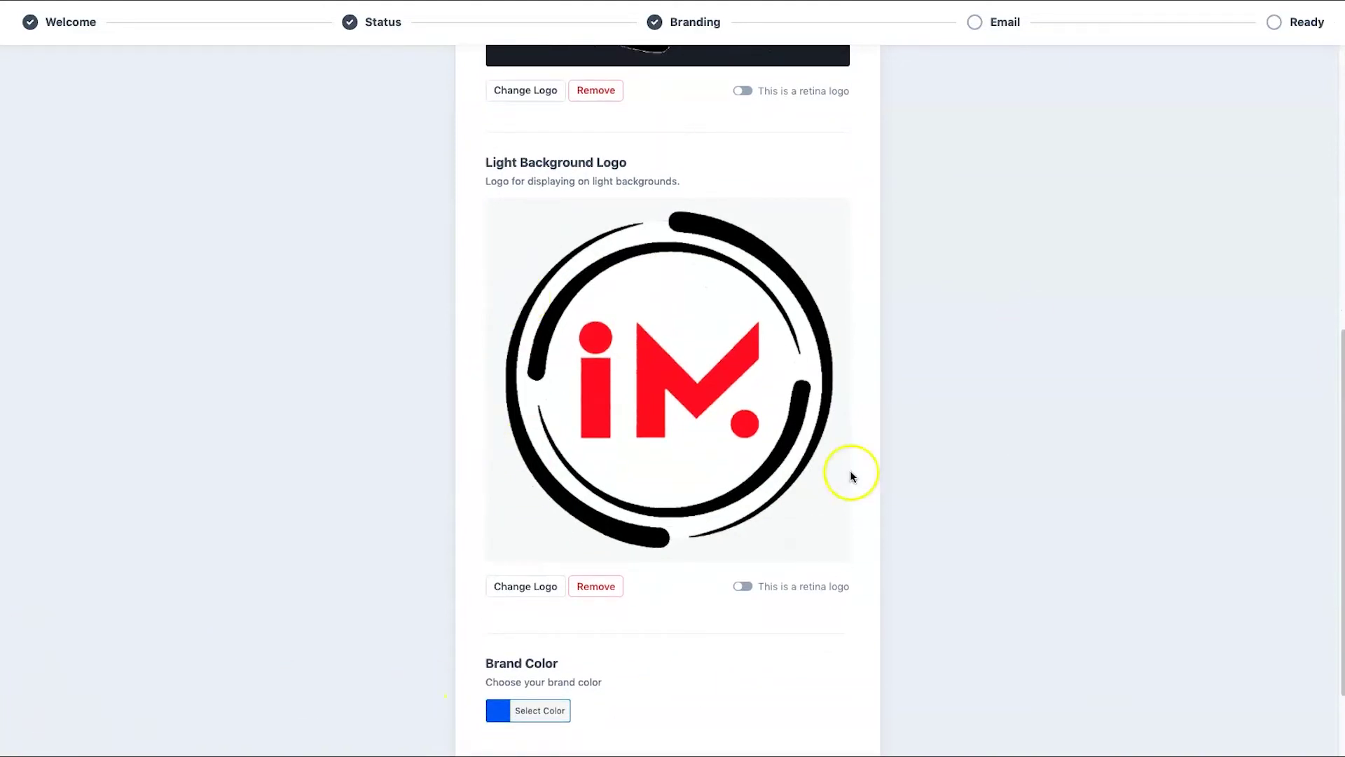
pyautogui.scroll(-2, 757, 295)
pyautogui.click(841, 676)
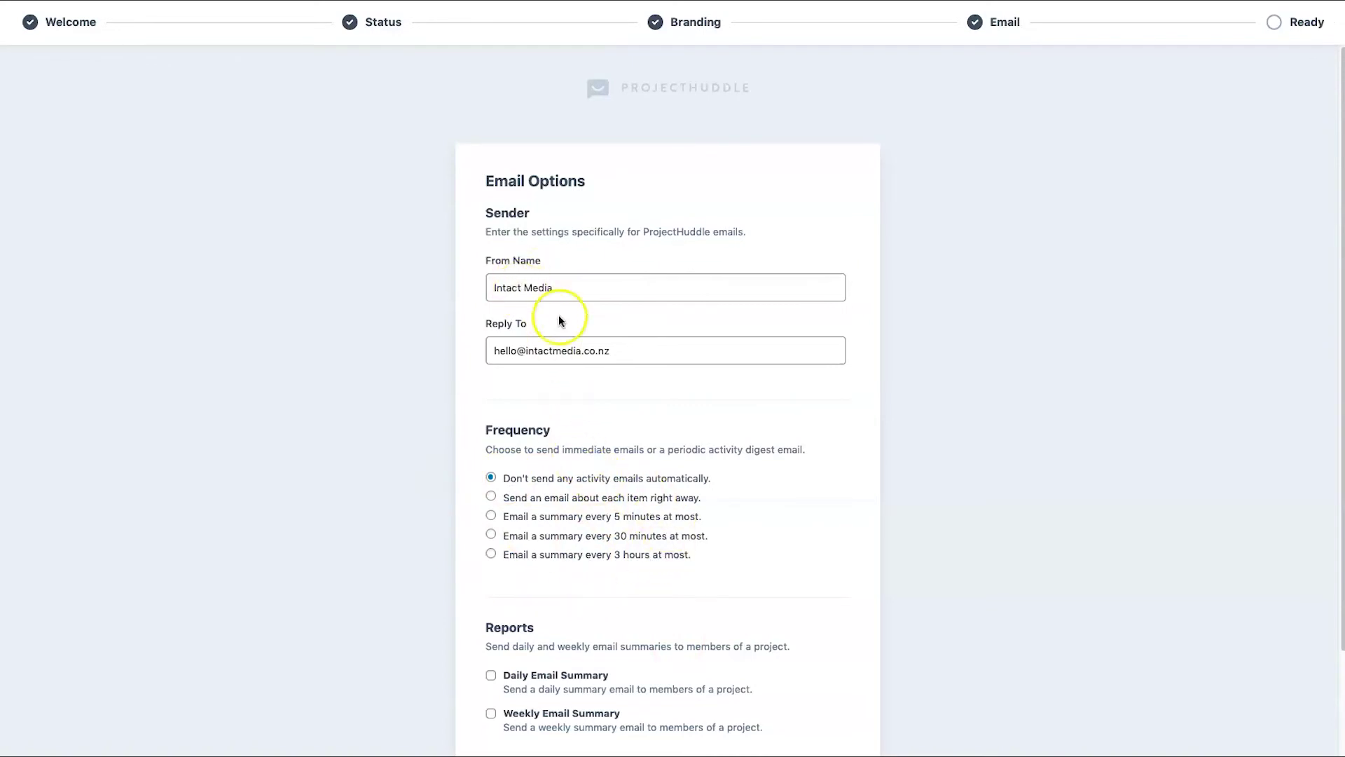
# Leave the sender name and reply-to address unchanged and complete the setup wizard
pyautogui.scroll(-3, 570, 351)
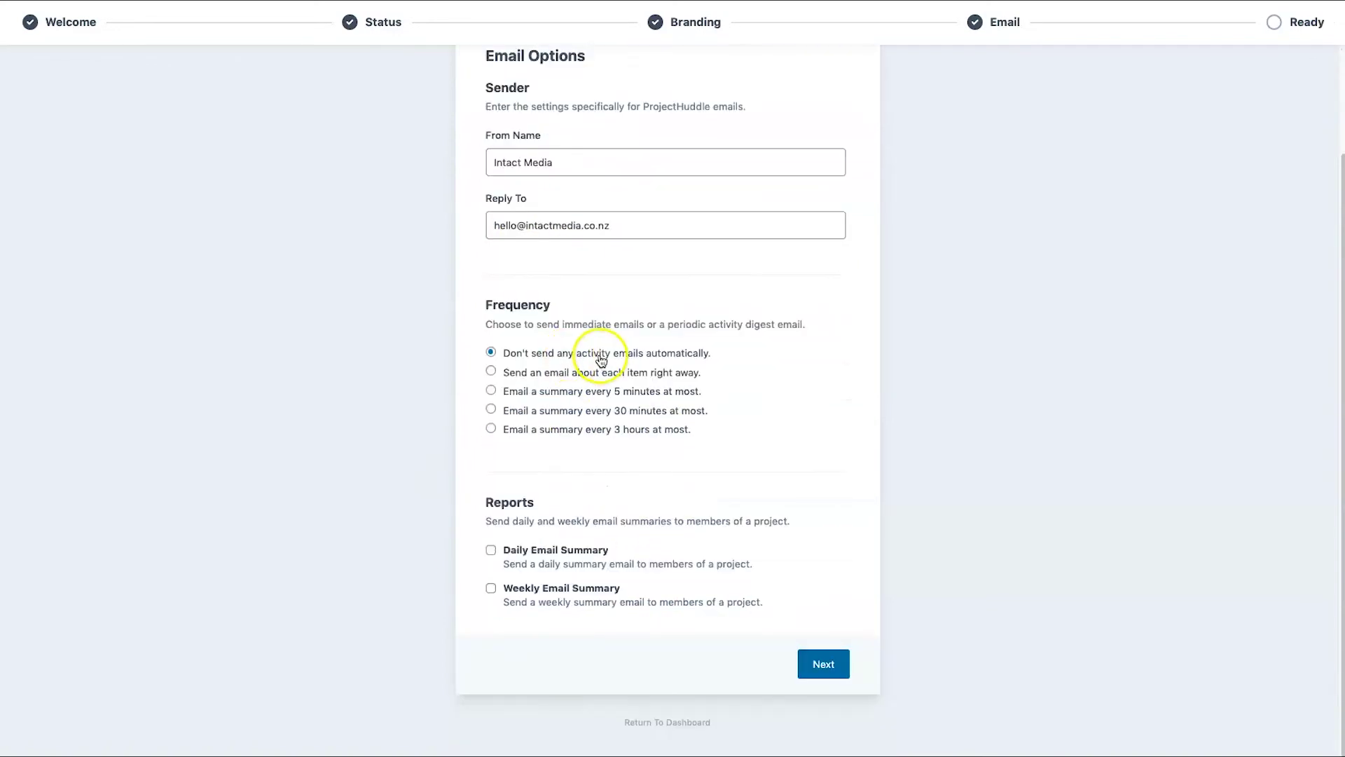
pyautogui.moveTo(537, 324); pyautogui.dragTo(486, 324)
pyautogui.click(505, 324)
pyautogui.click(823, 664)
pyautogui.click(820, 665)
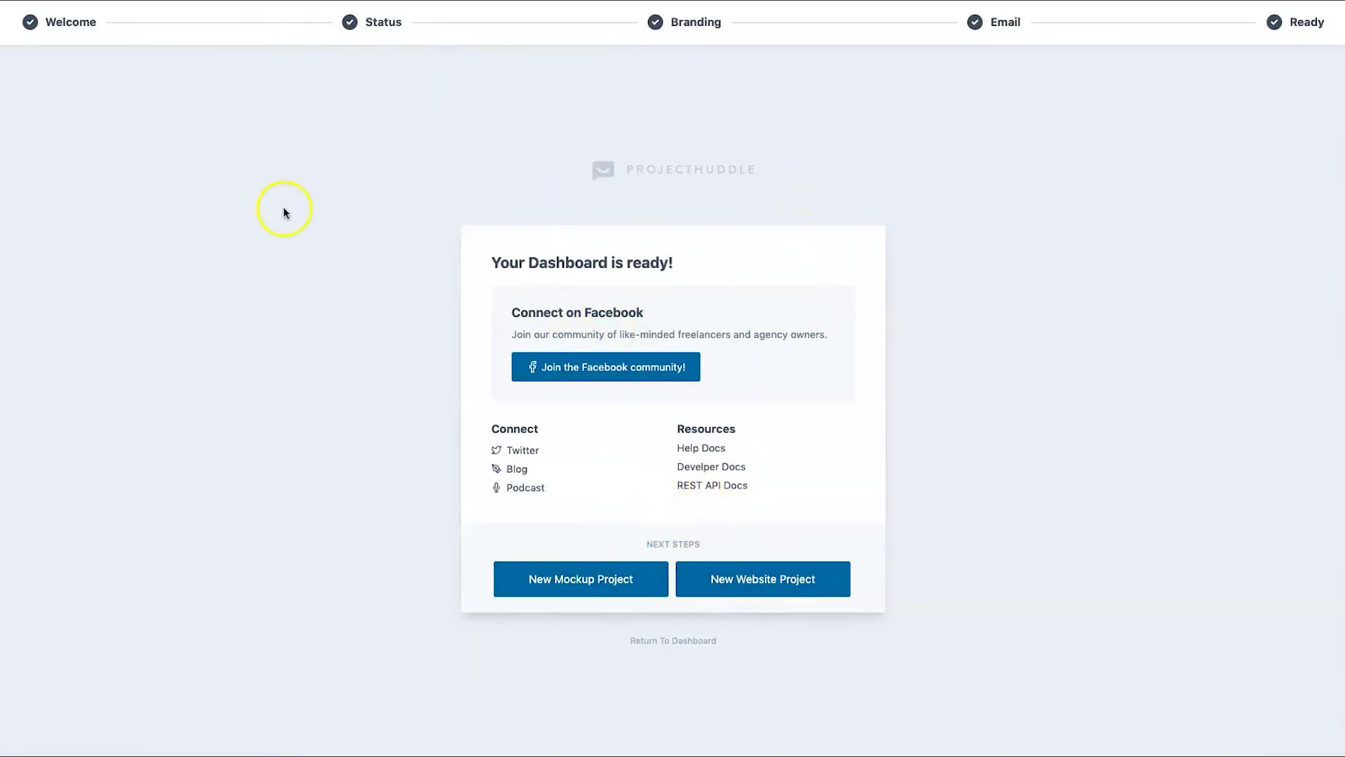
# Exit the wizard to the dashboard and open ProjectHuddle's Websites list containing Baby Ku
pyautogui.click(688, 641)
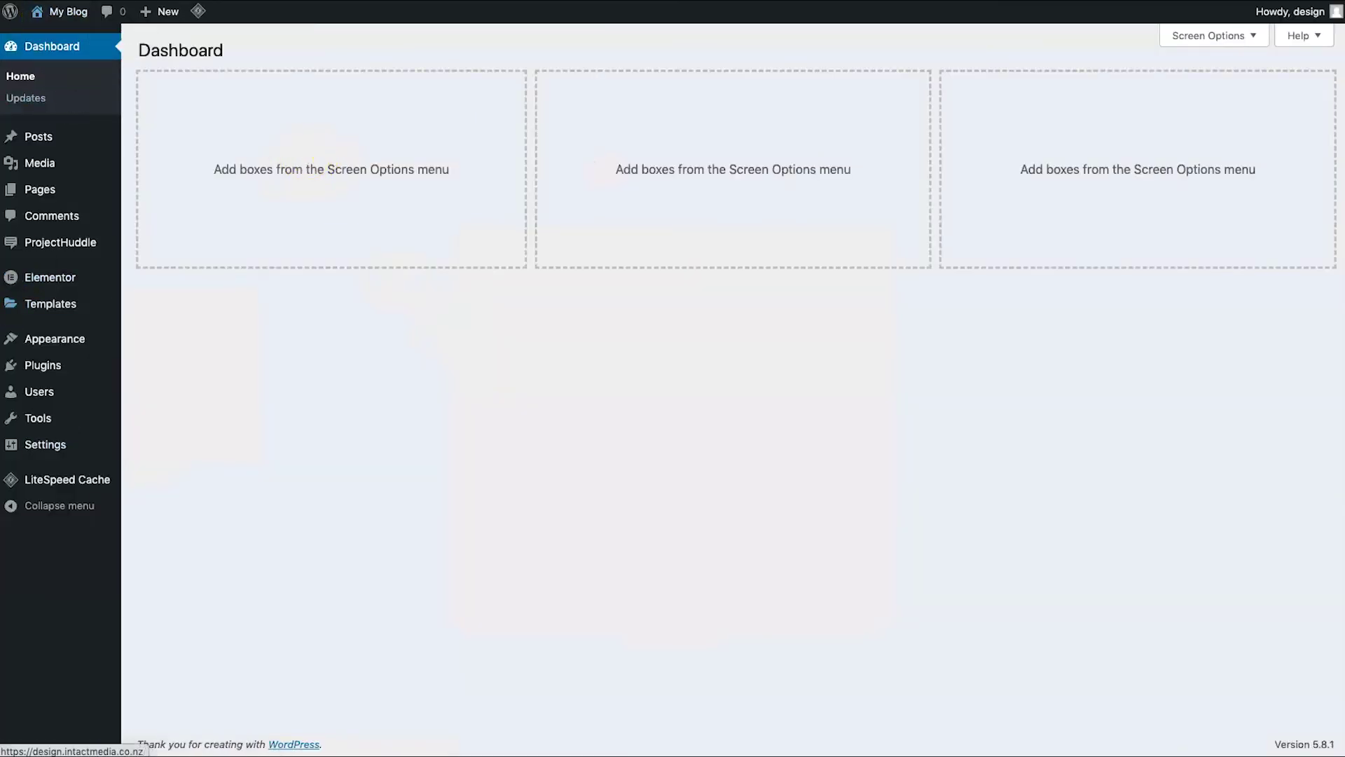
pyautogui.moveTo(51, 241)
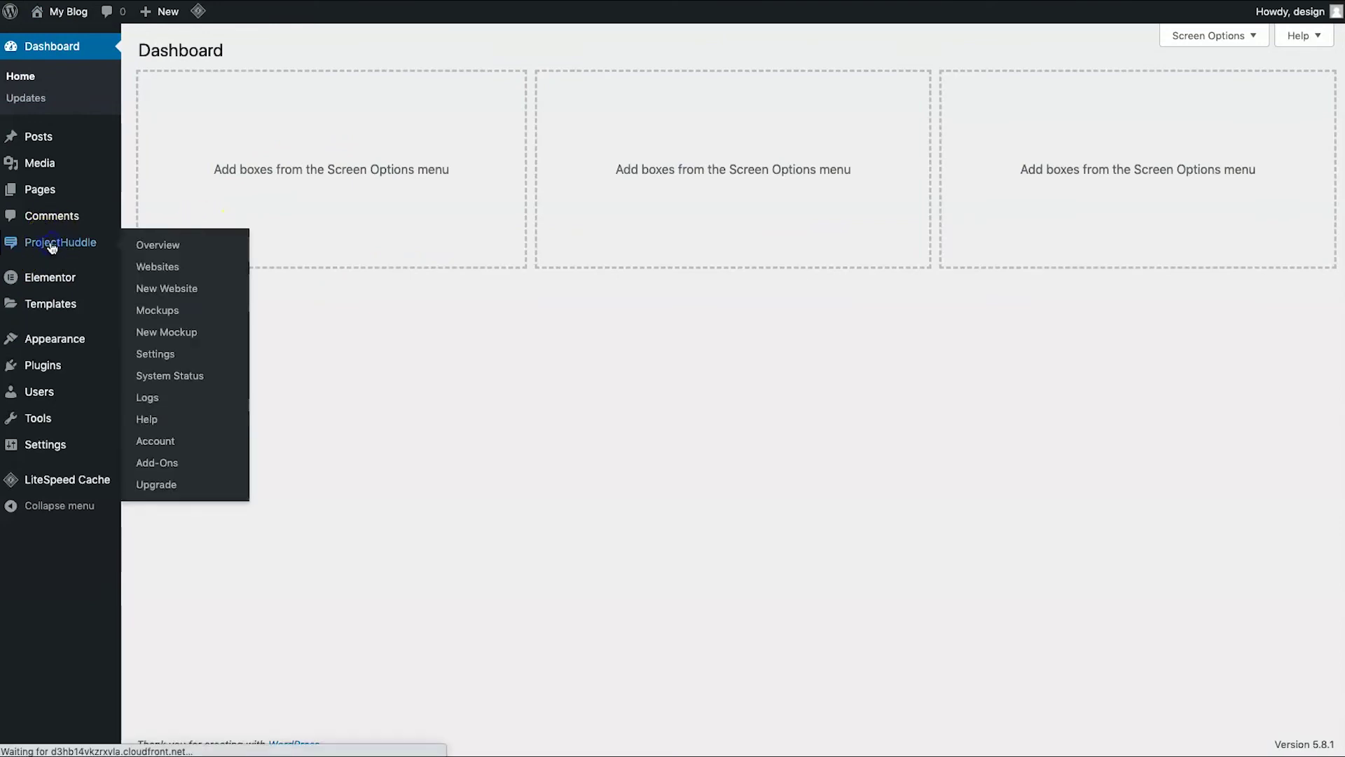
pyautogui.click(157, 254)
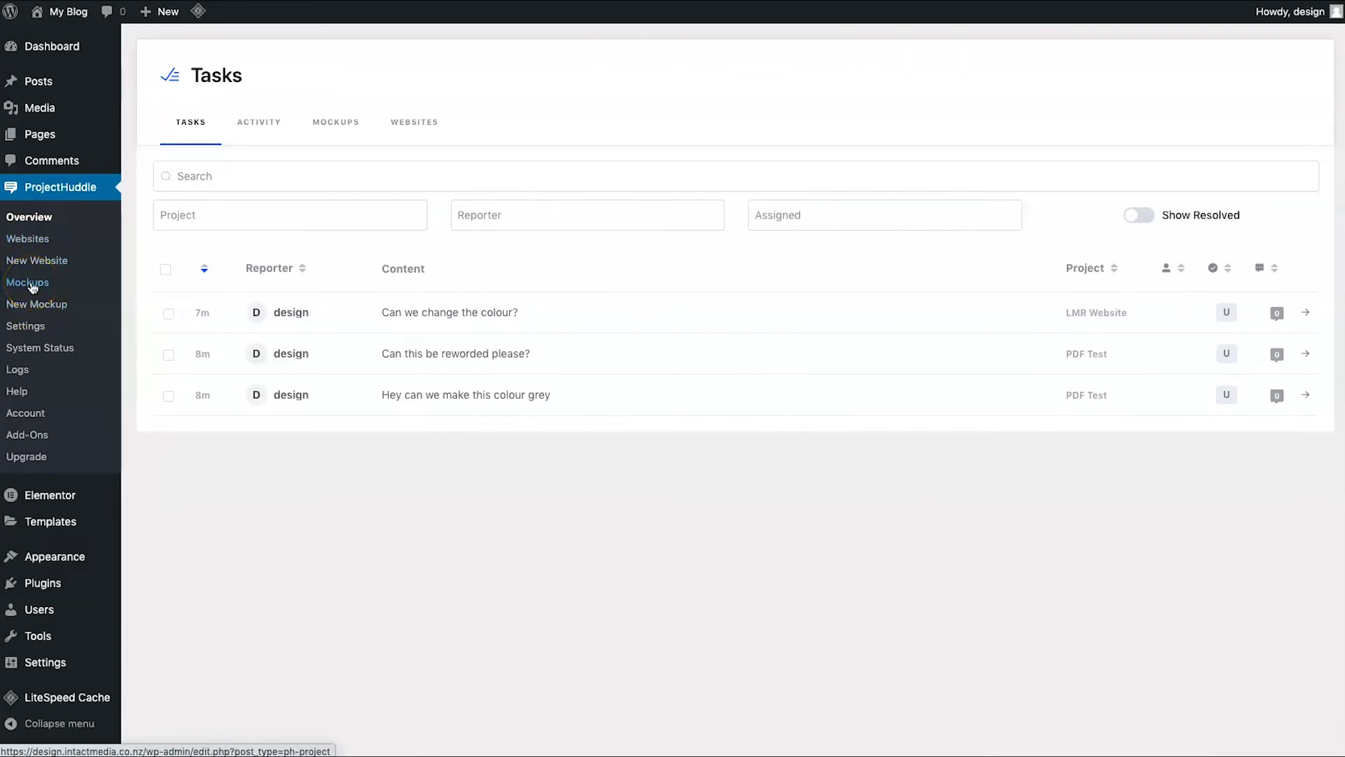
pyautogui.click(18, 249)
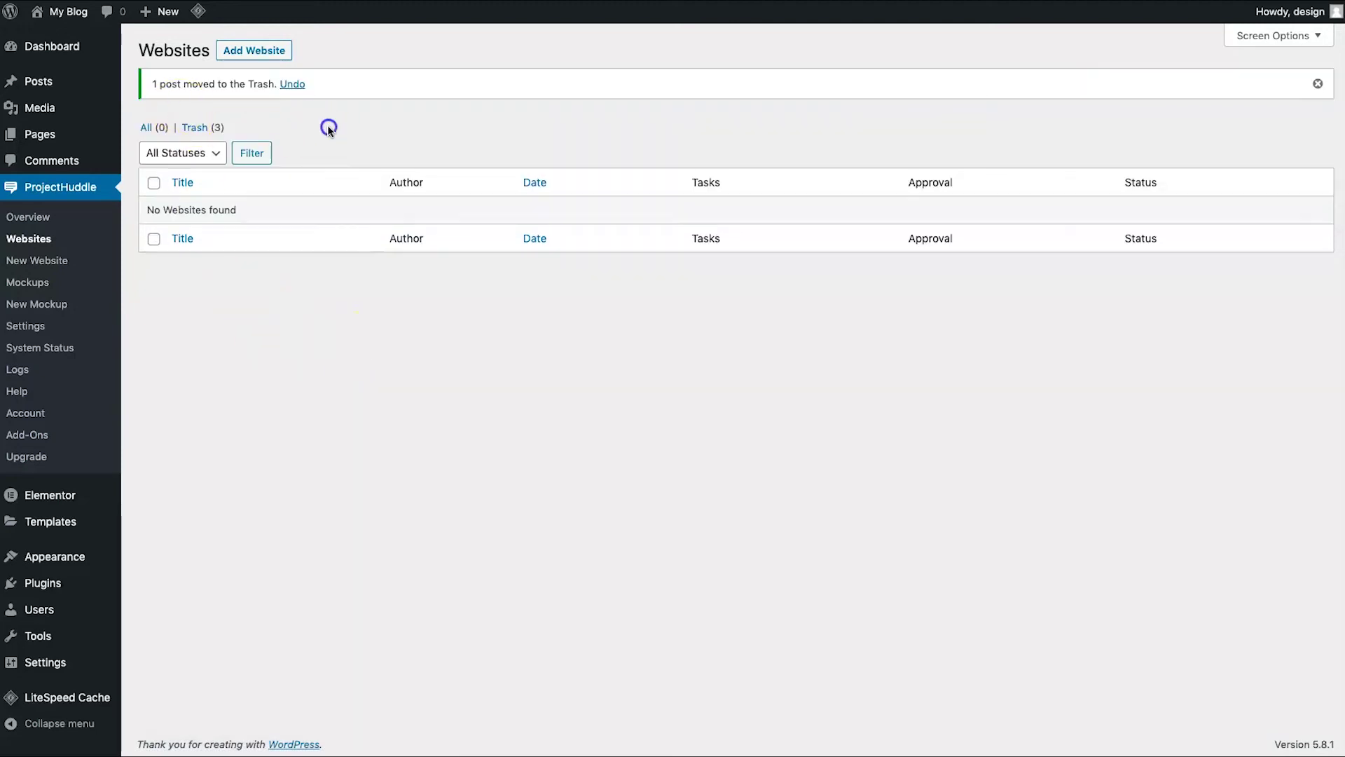
pyautogui.click(263, 51)
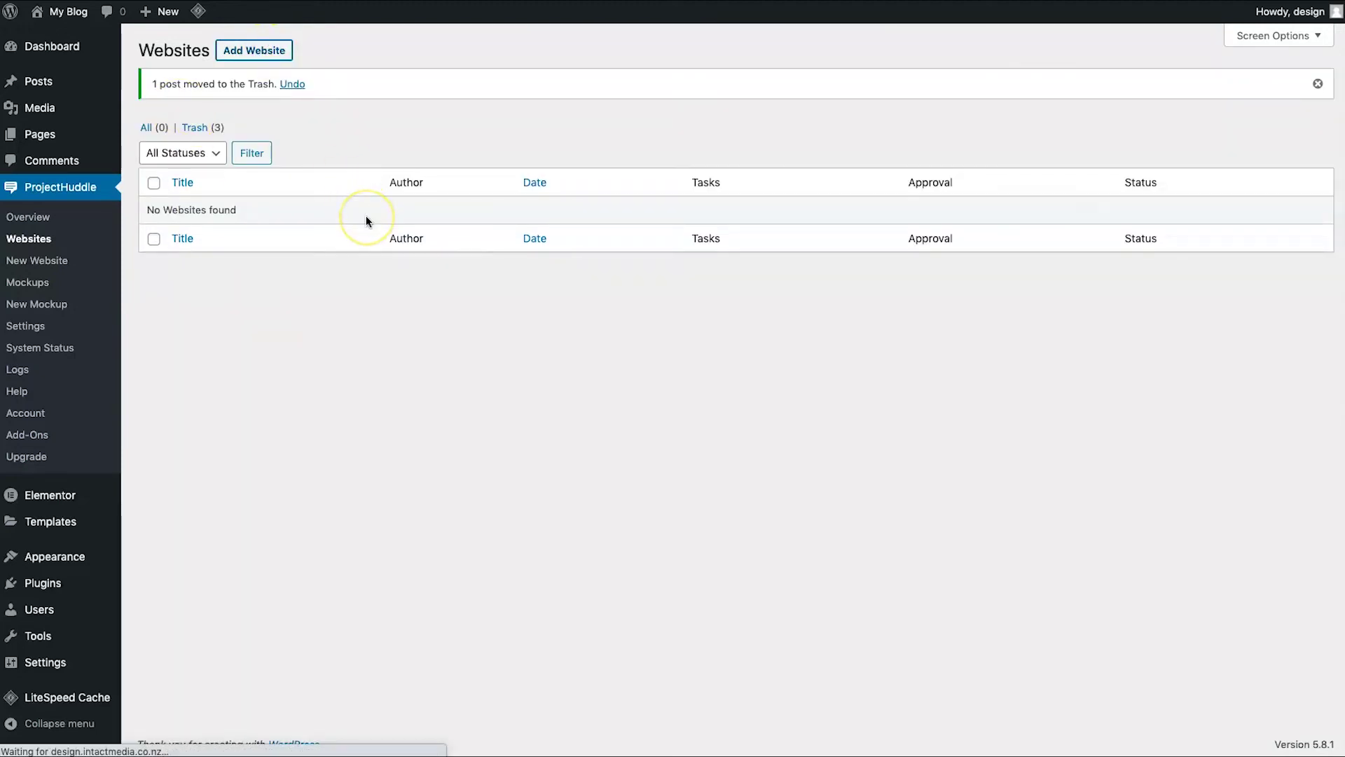
pyautogui.click(580, 266)
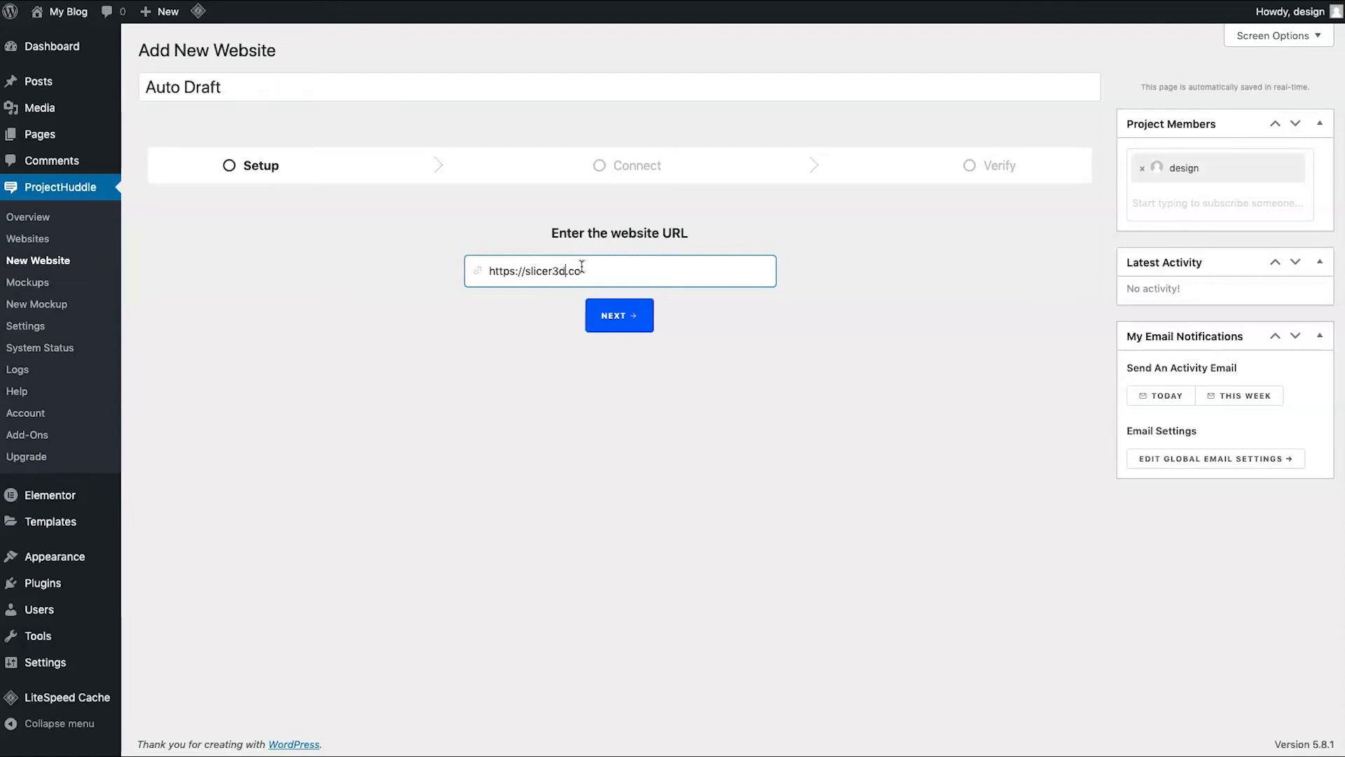
pyautogui.click(632, 324)
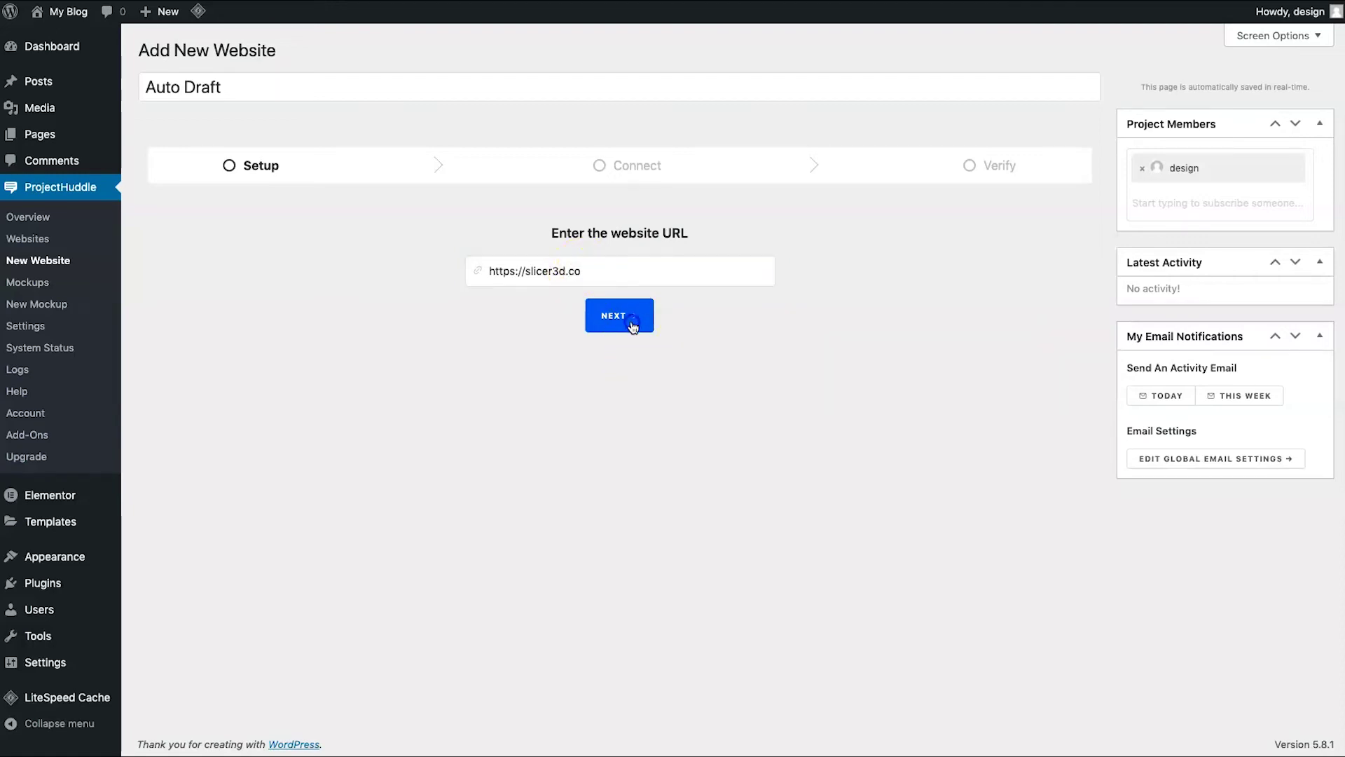
pyautogui.click(615, 323)
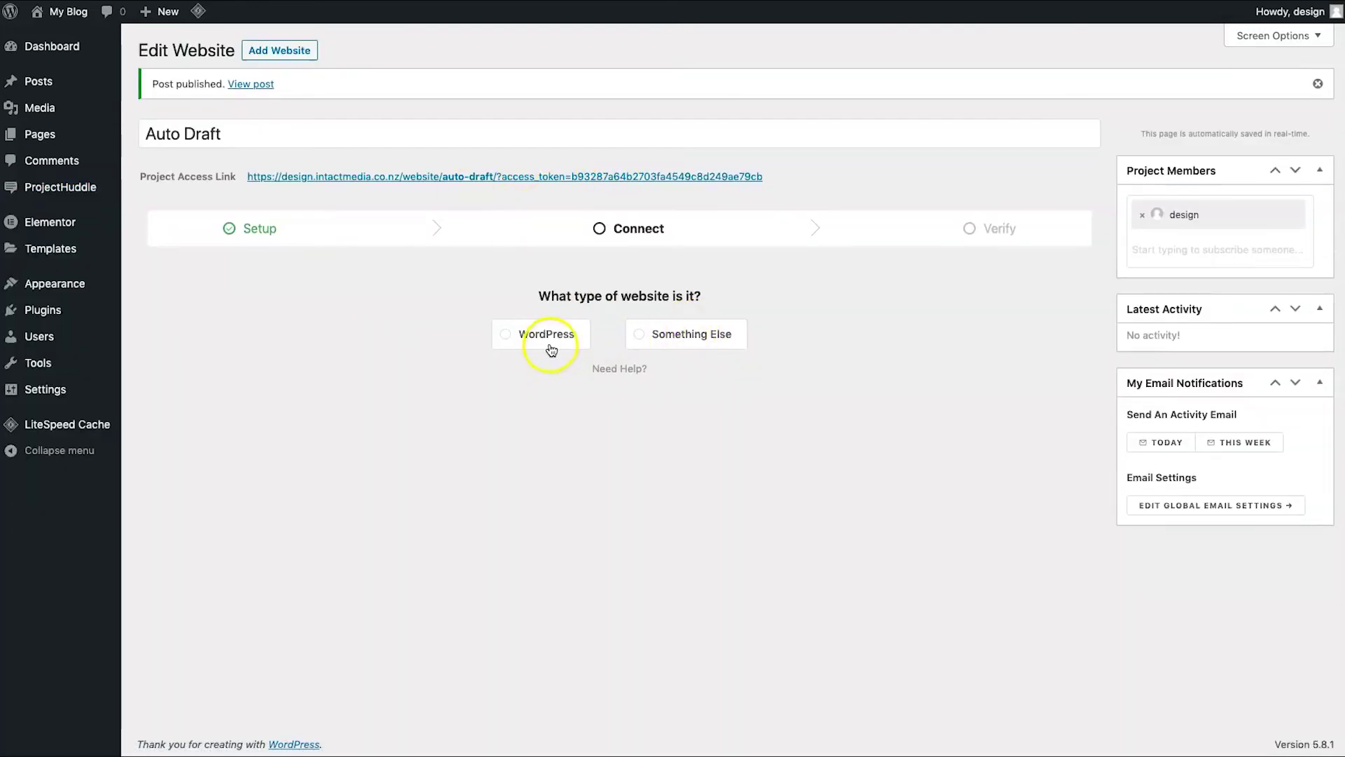
# Choose WordPress as the website type after previewing the embed script for non-WordPress sites
pyautogui.click(586, 342)
pyautogui.click(557, 292)
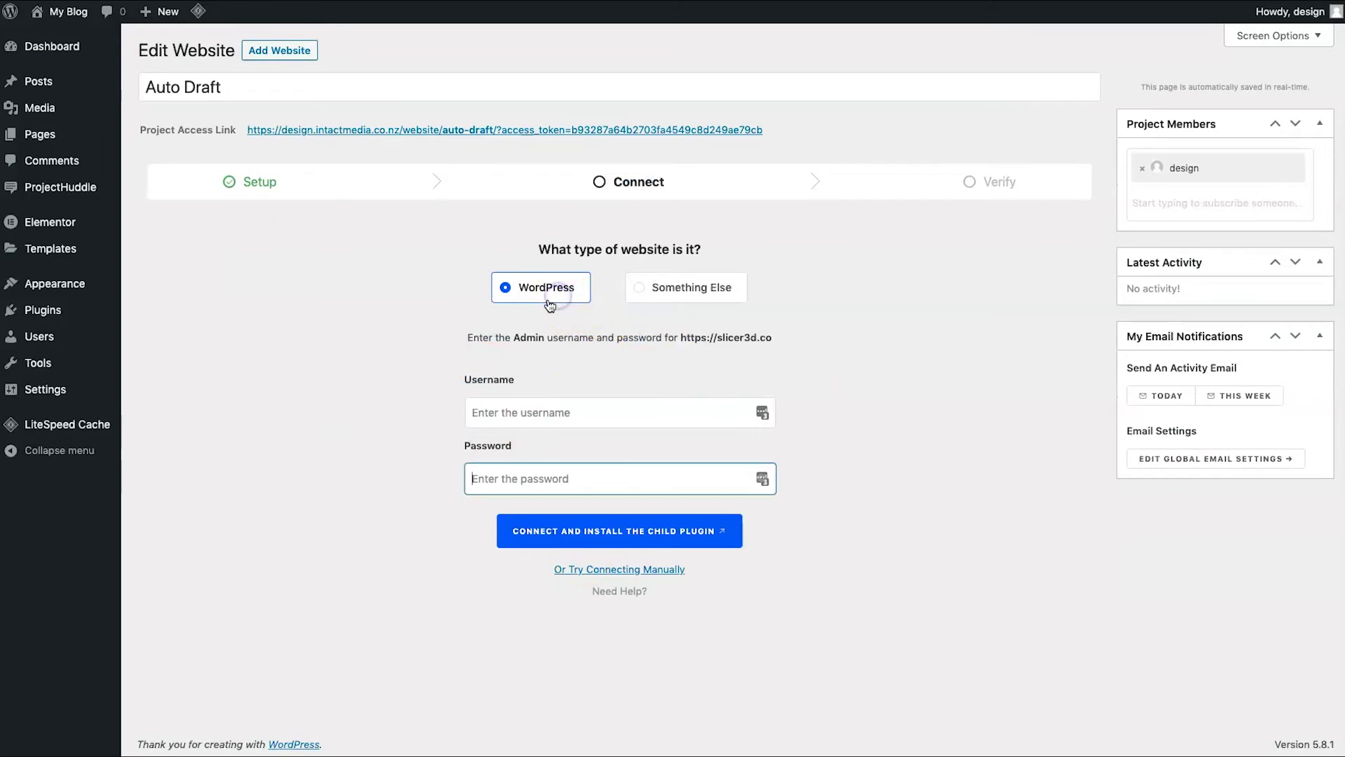
pyautogui.click(474, 382)
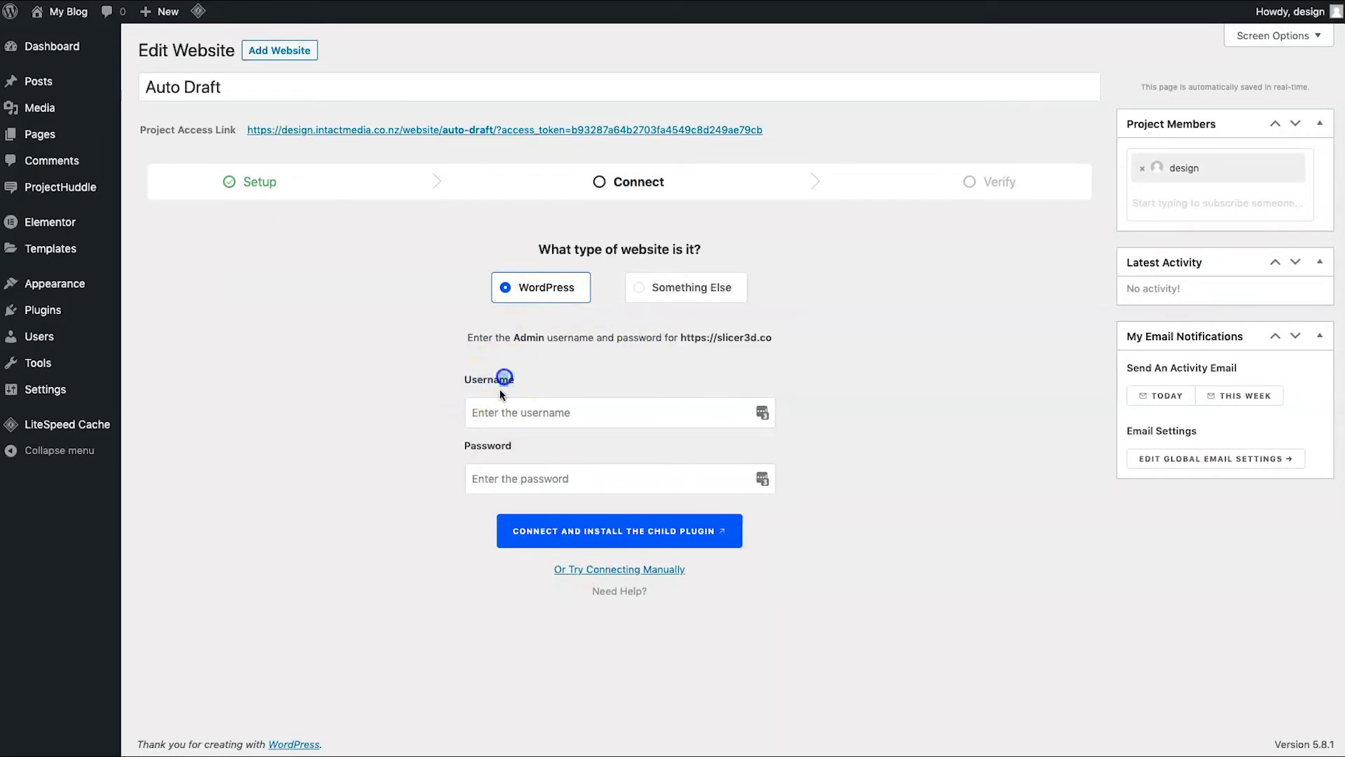
pyautogui.doubleClick(481, 442)
pyautogui.click(444, 534)
pyautogui.click(688, 295)
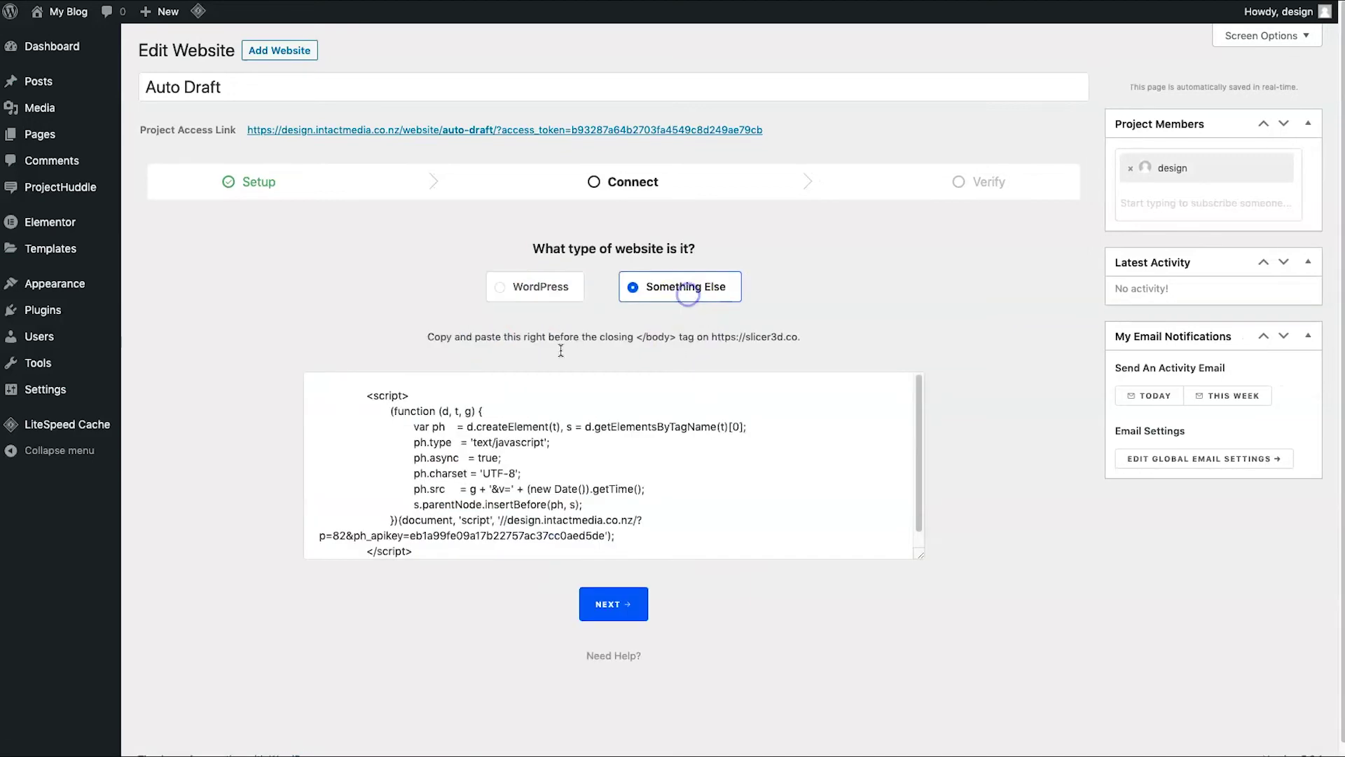
pyautogui.moveTo(412, 511); pyautogui.dragTo(430, 537)
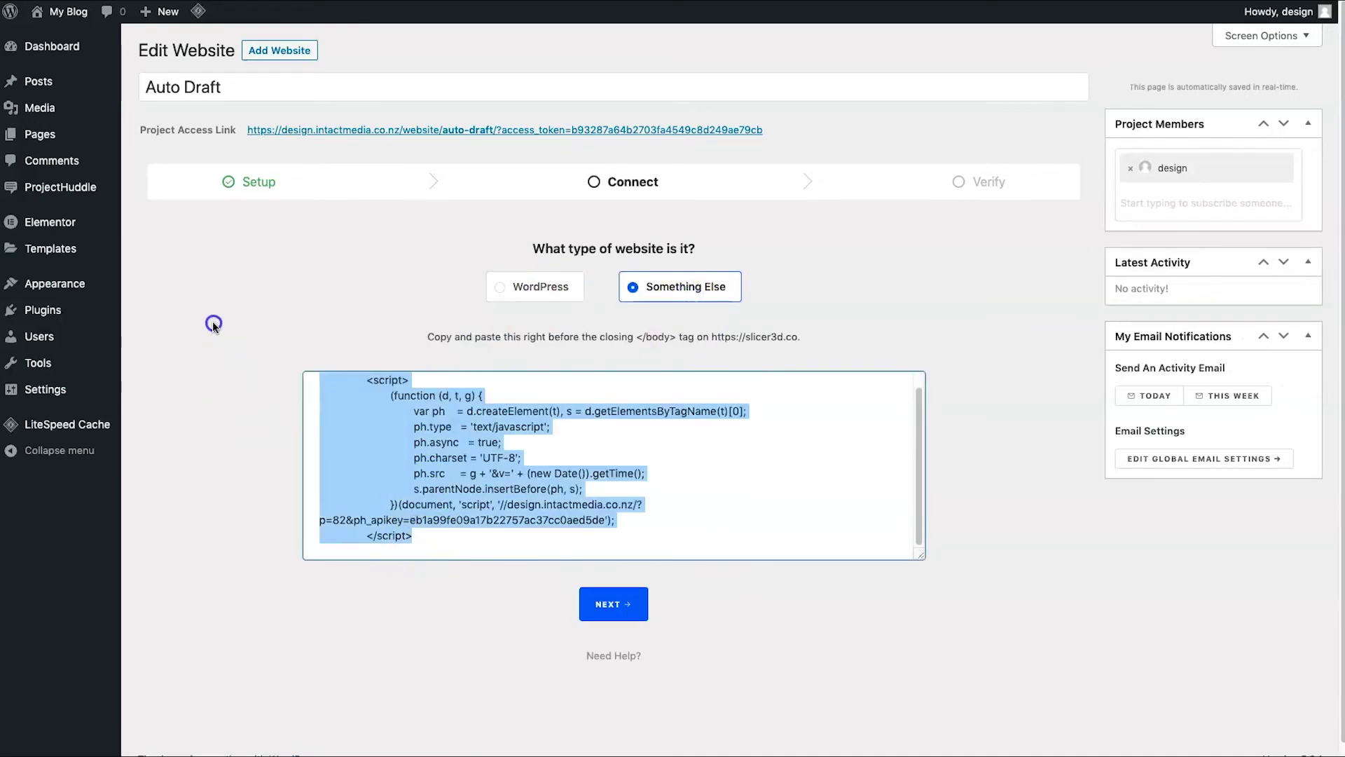
pyautogui.click(303, 384)
pyautogui.click(521, 290)
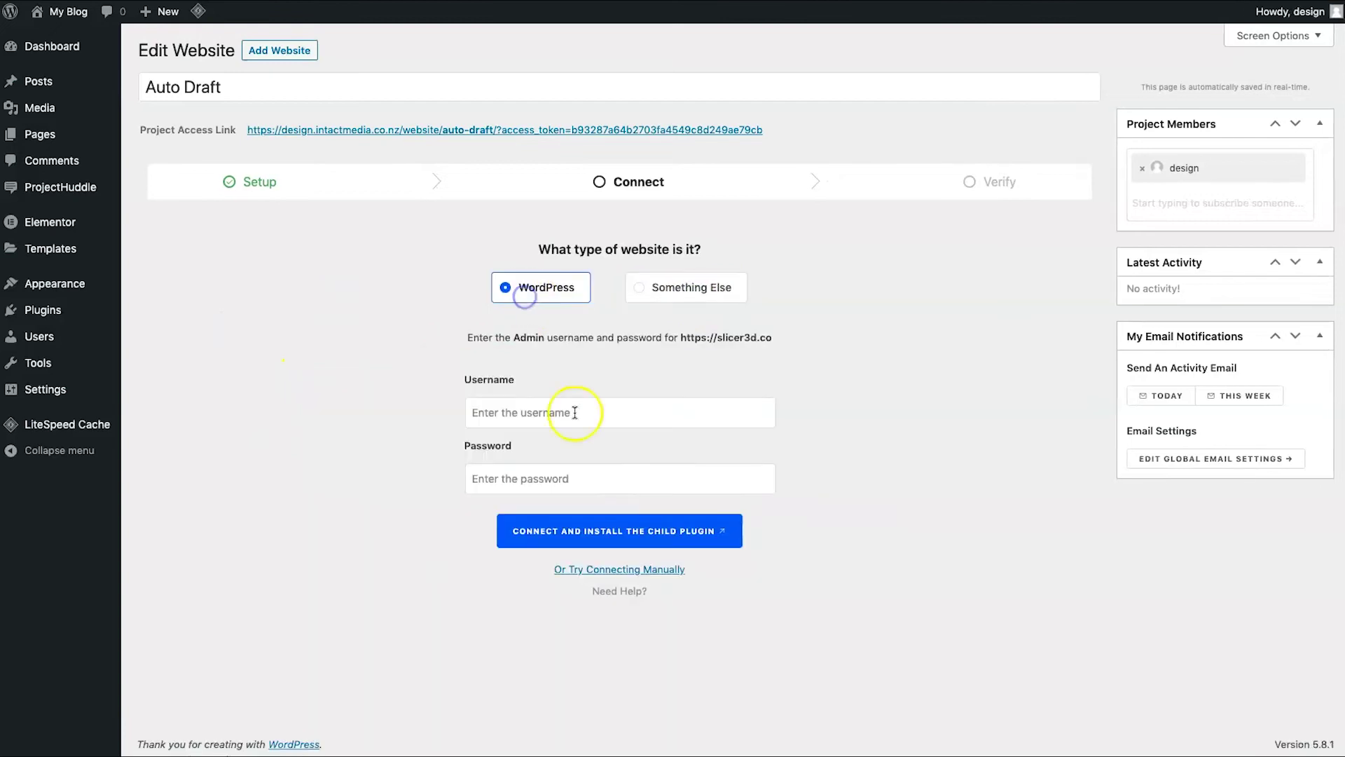
# Enter the admin username and password, then install and activate the ProjectHuddle Client Site plugin
pyautogui.click(564, 412)
pyautogui.write('blimitz')
pyautogui.press('Tab')
pyautogui.write('••')
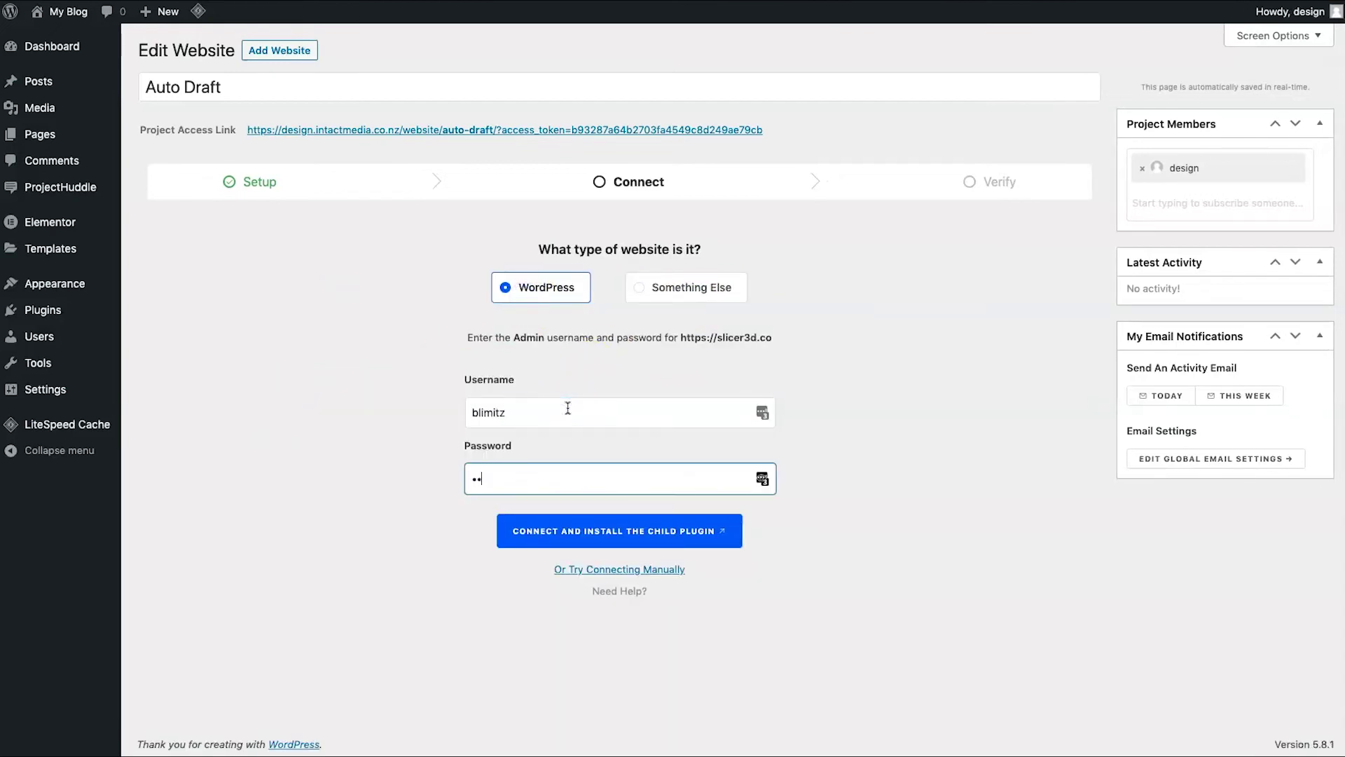
pyautogui.write('•••••••••••')
pyautogui.click(609, 531)
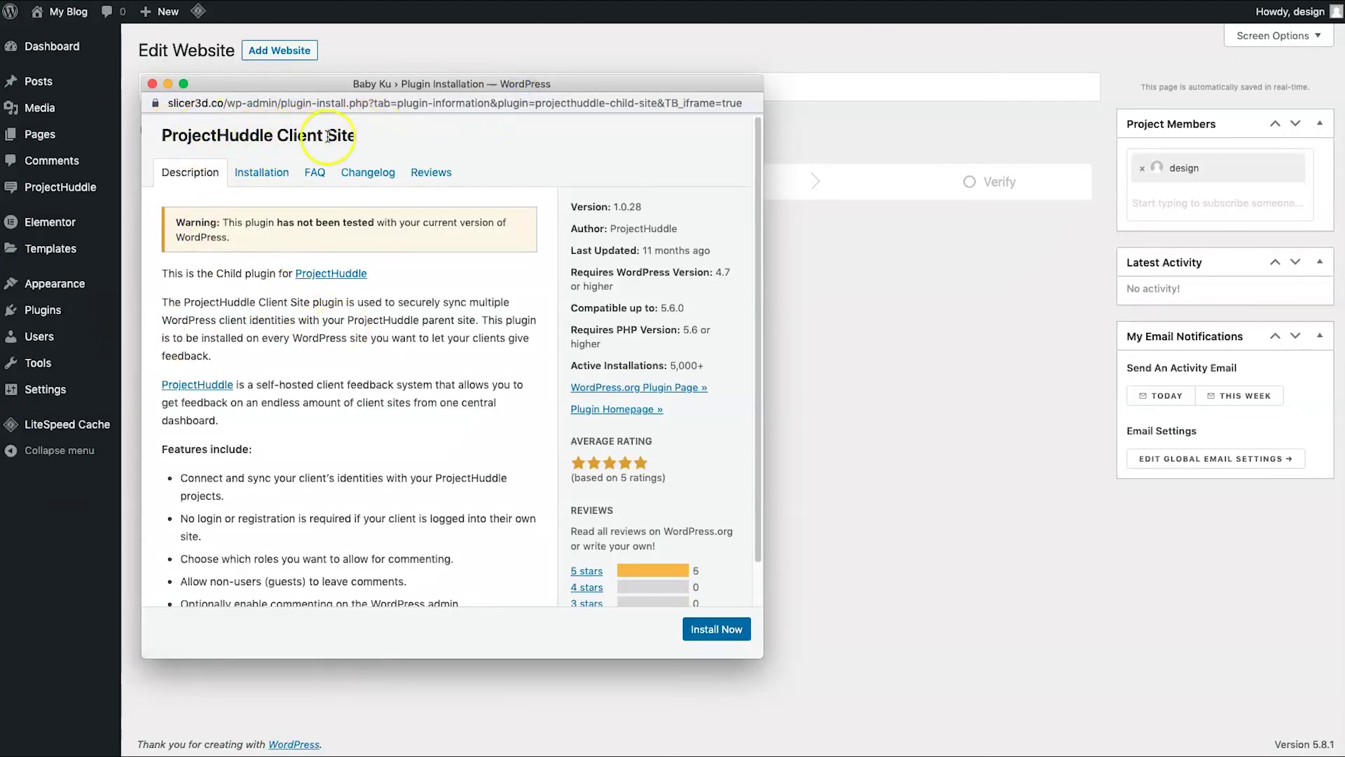
pyautogui.scroll(-3, 617, 477)
pyautogui.click(716, 628)
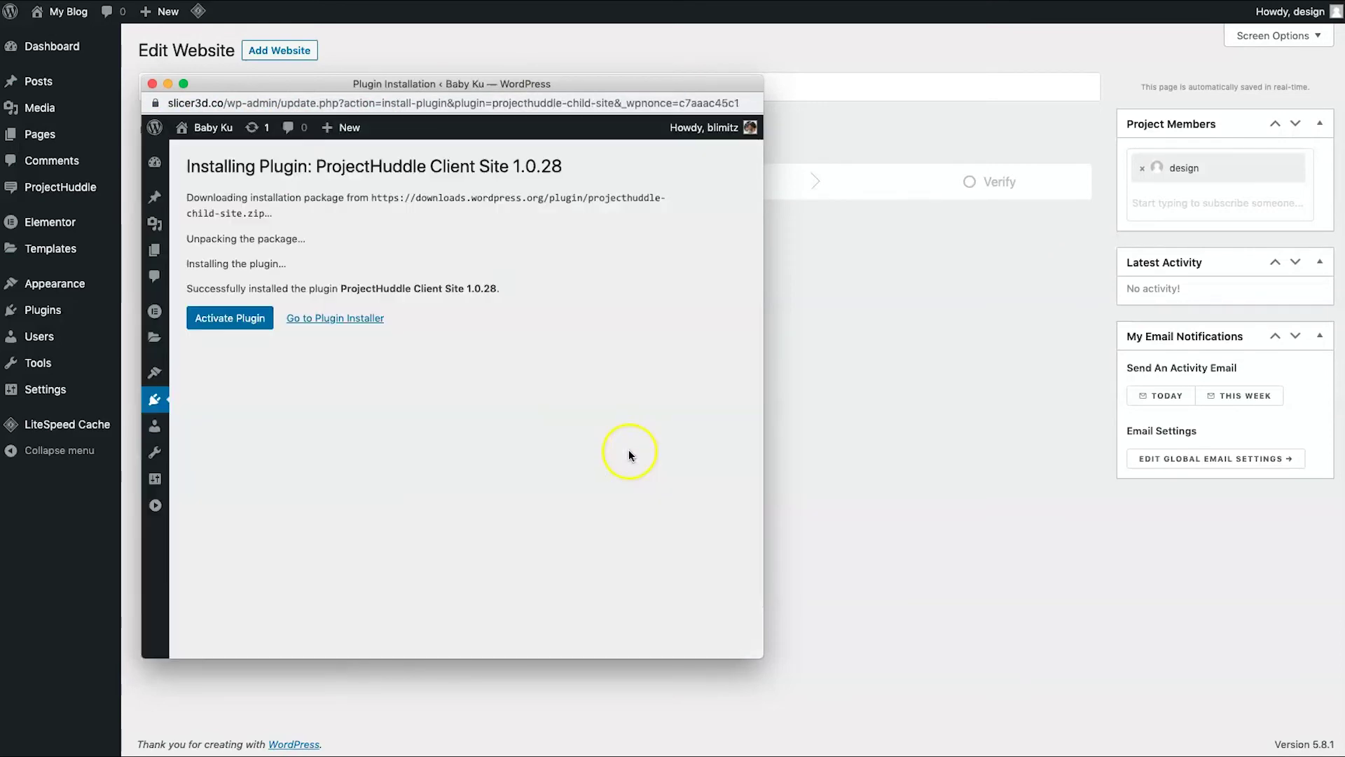
pyautogui.click(230, 321)
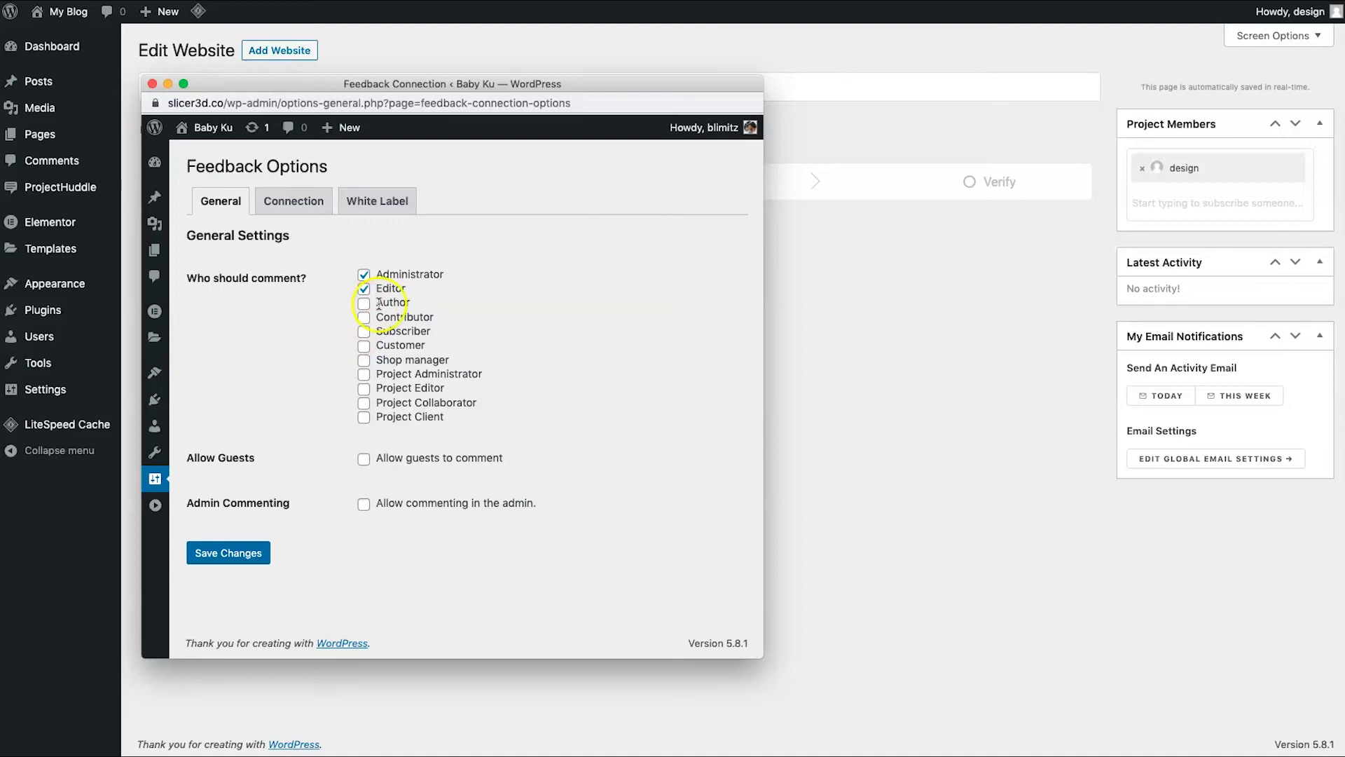
# Allow Administrators and Editors to comment, save the Feedback Options, and close the window
pyautogui.click(364, 288)
pyautogui.click(363, 274)
pyautogui.click(363, 274)
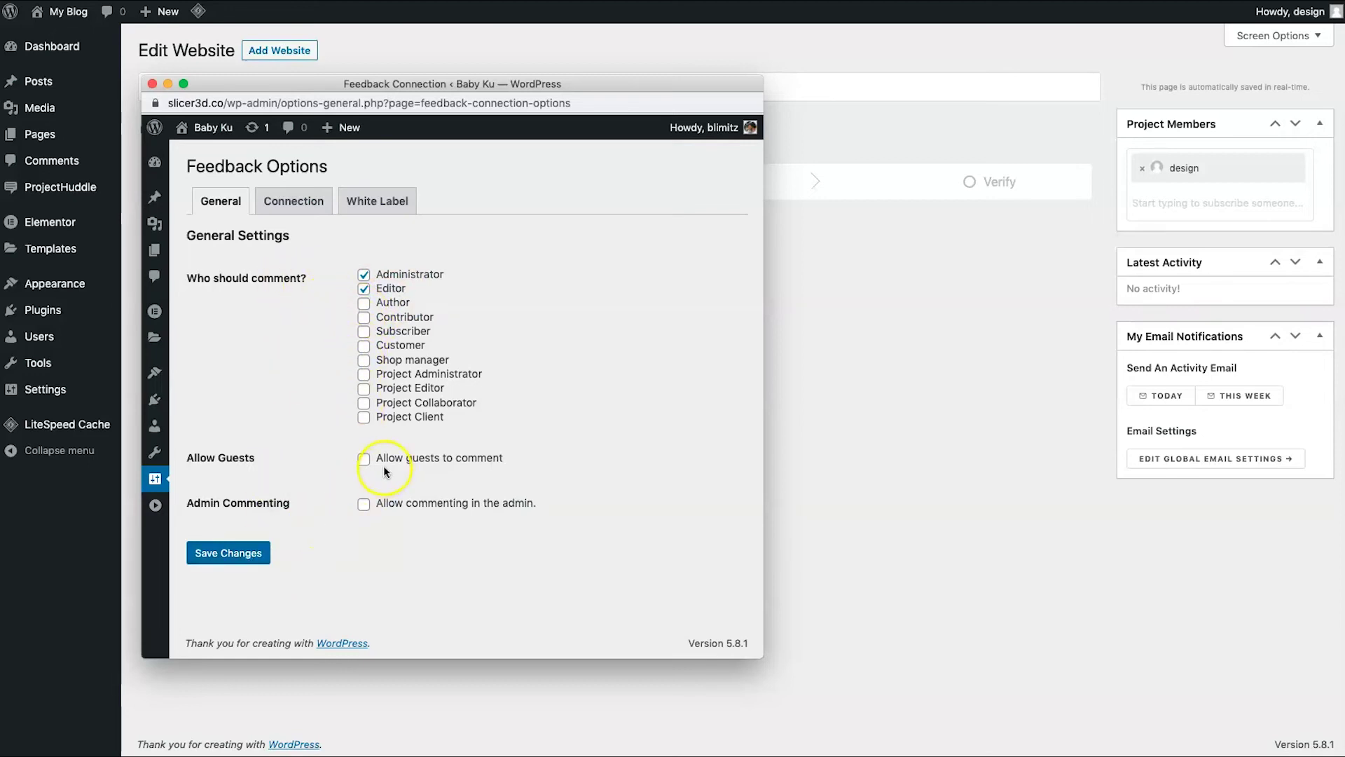
pyautogui.click(255, 558)
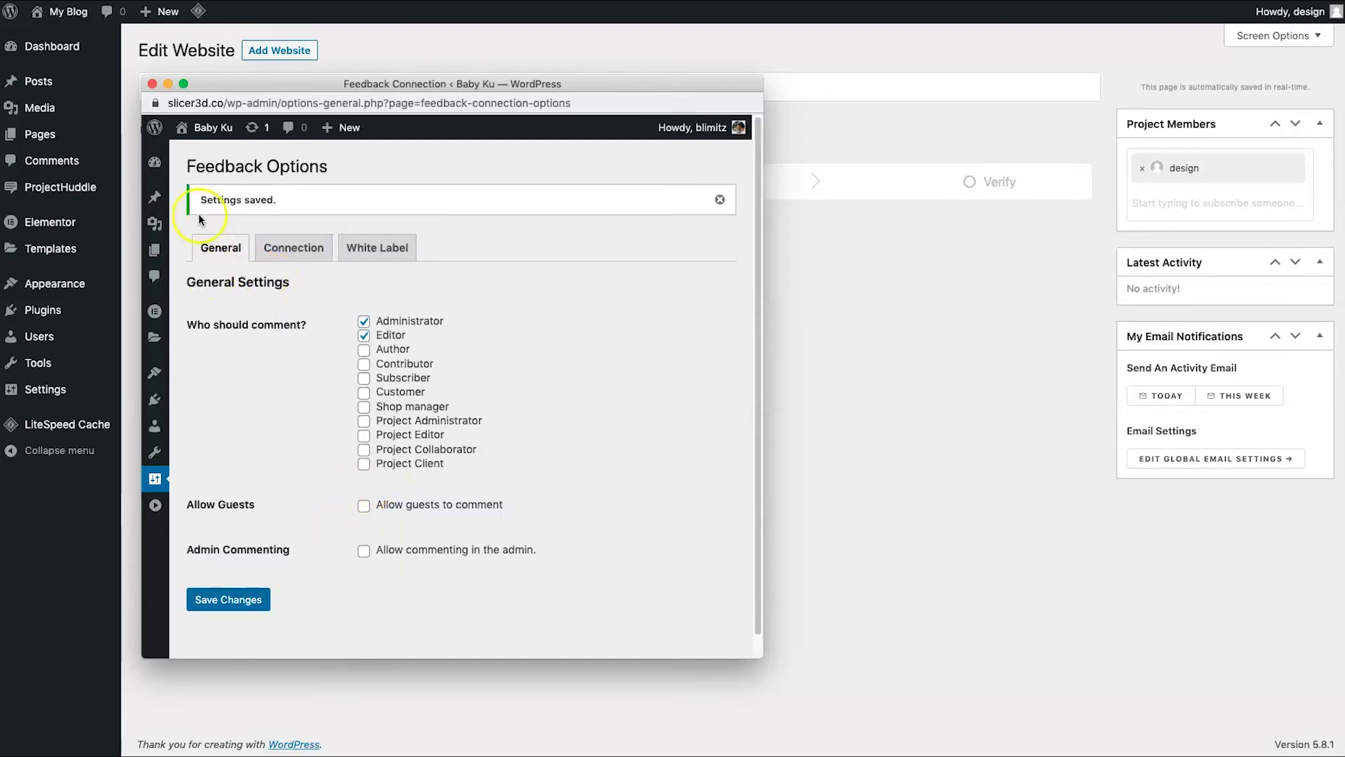
pyautogui.click(152, 85)
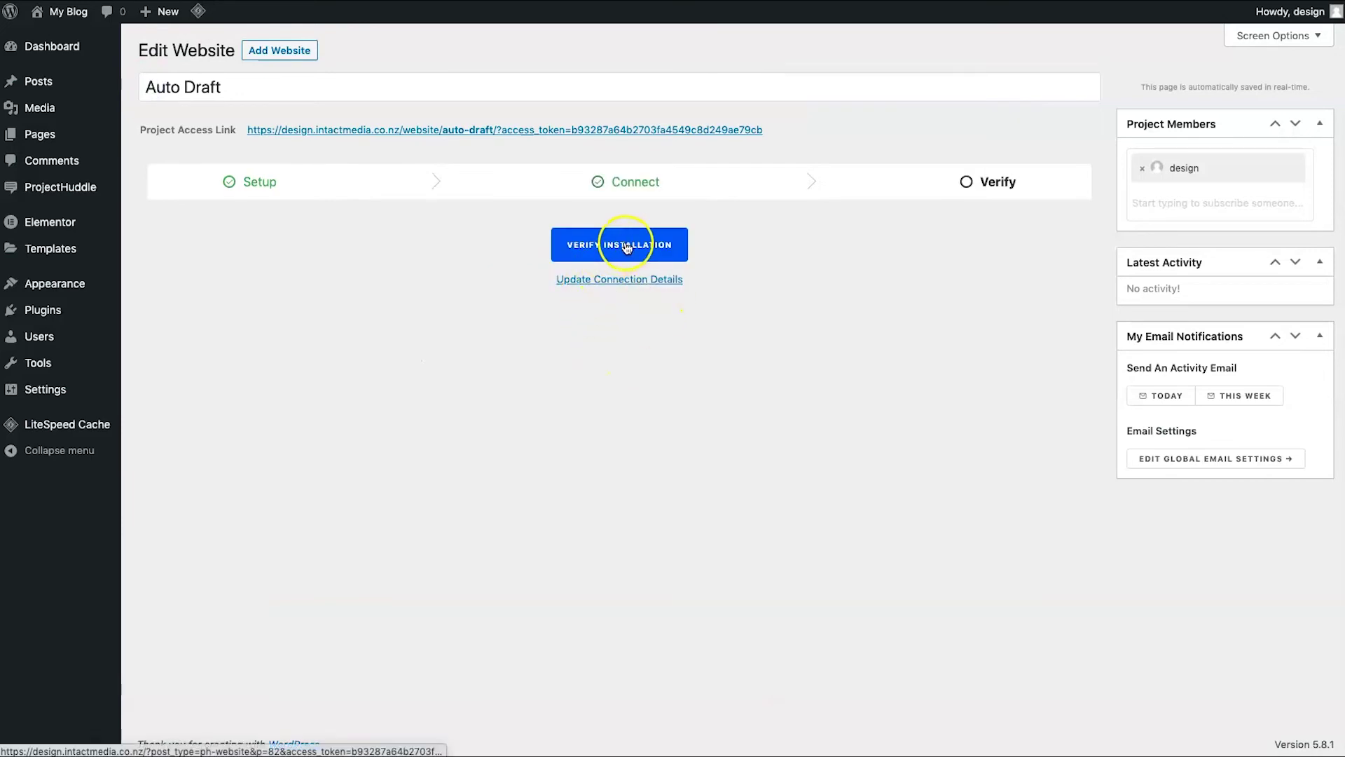
# Start verifying the client site installation, dismissing the browser's save-password offer
pyautogui.click(626, 247)
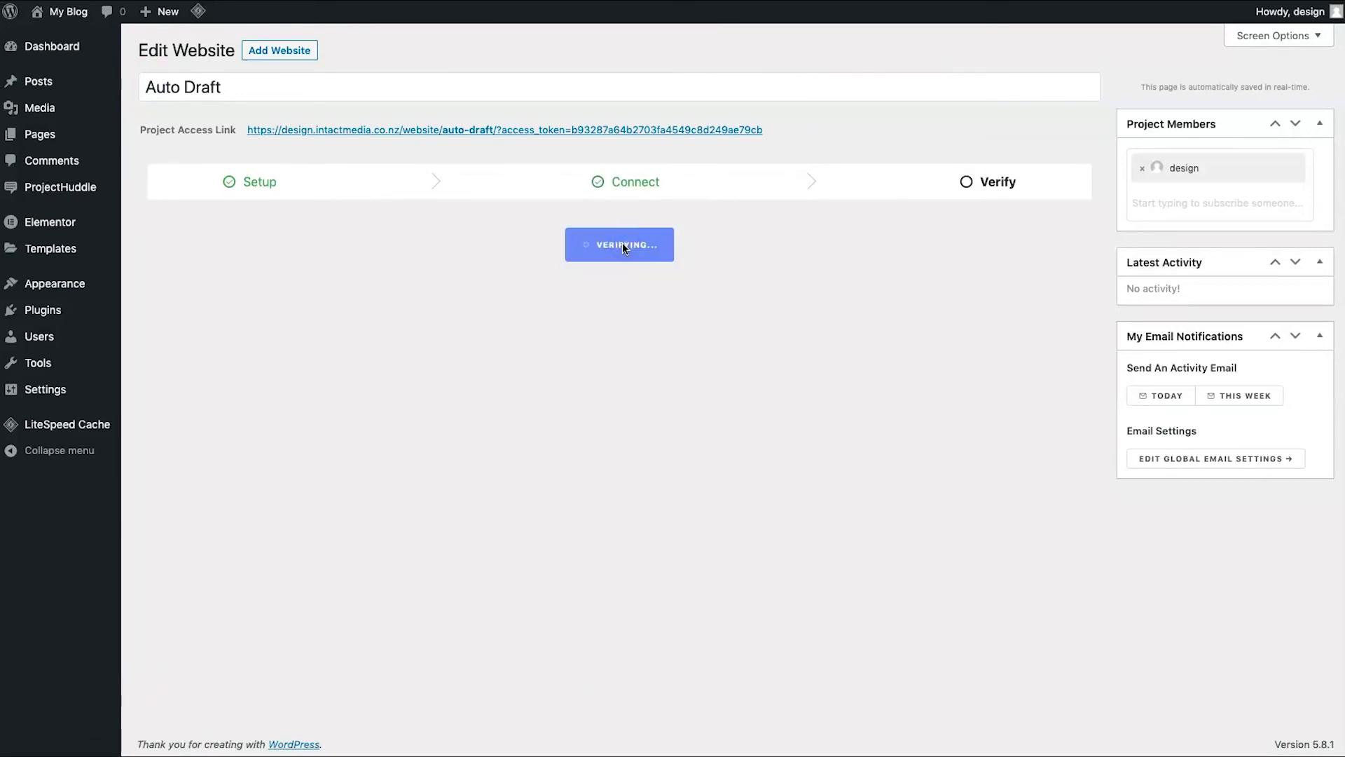
pyautogui.click(622, 244)
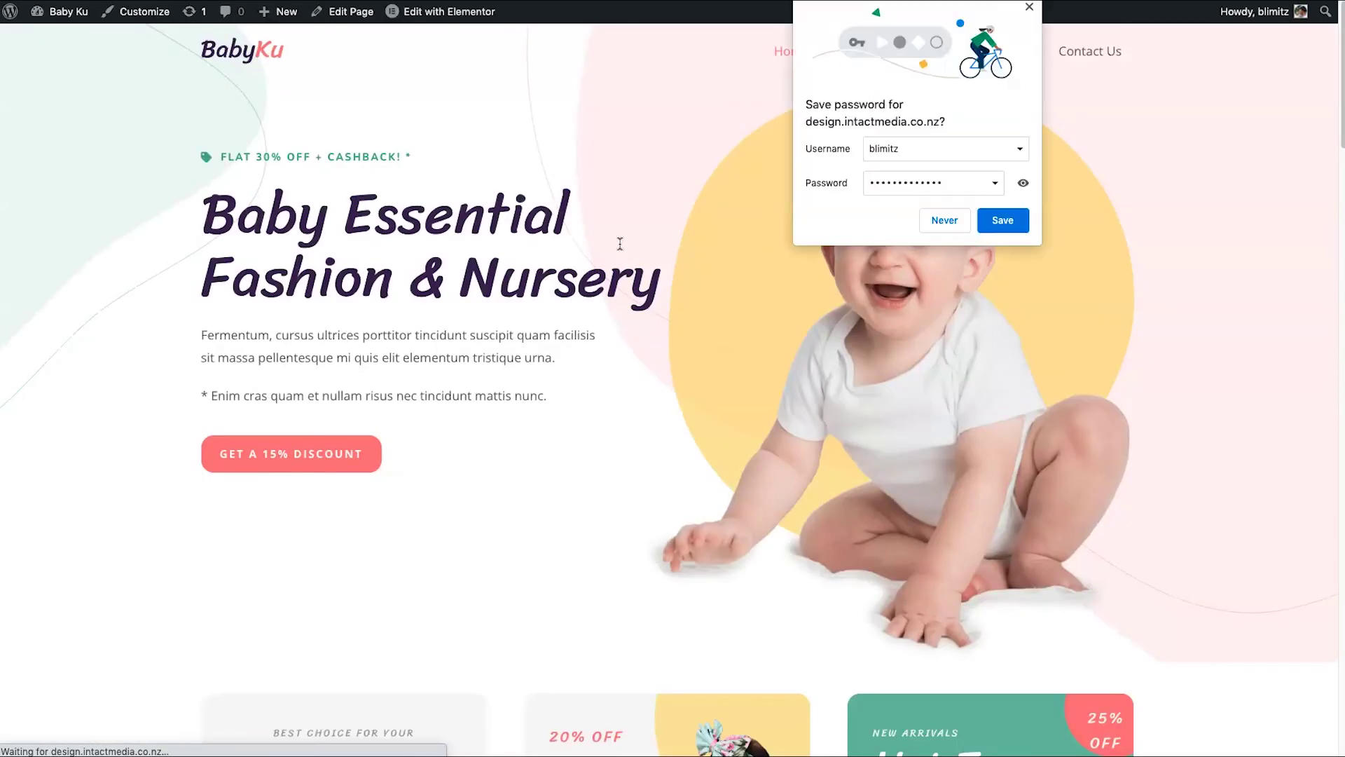
pyautogui.click(1029, 7)
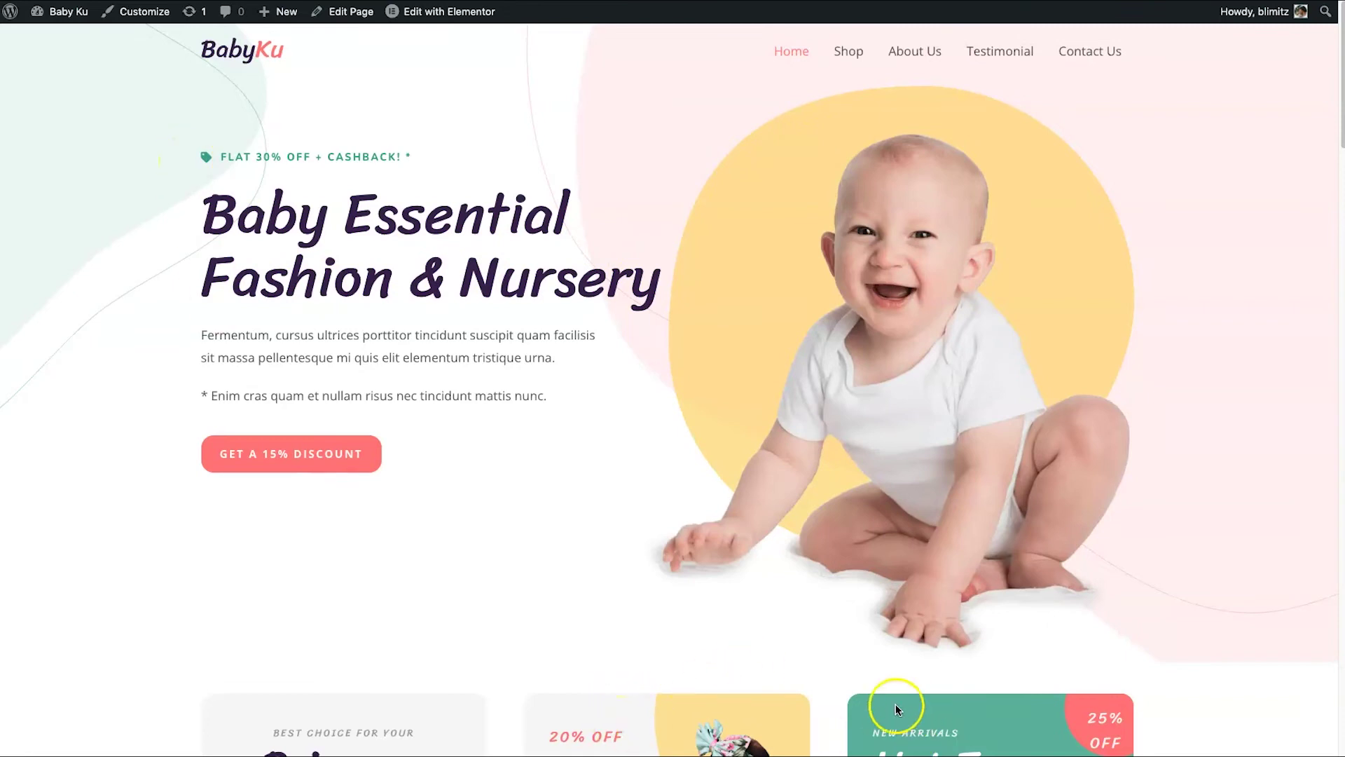
# Return to Edit Website, verify again, and pick WordPress after the could-not-connect error
pyautogui.rightClick(82, 144)
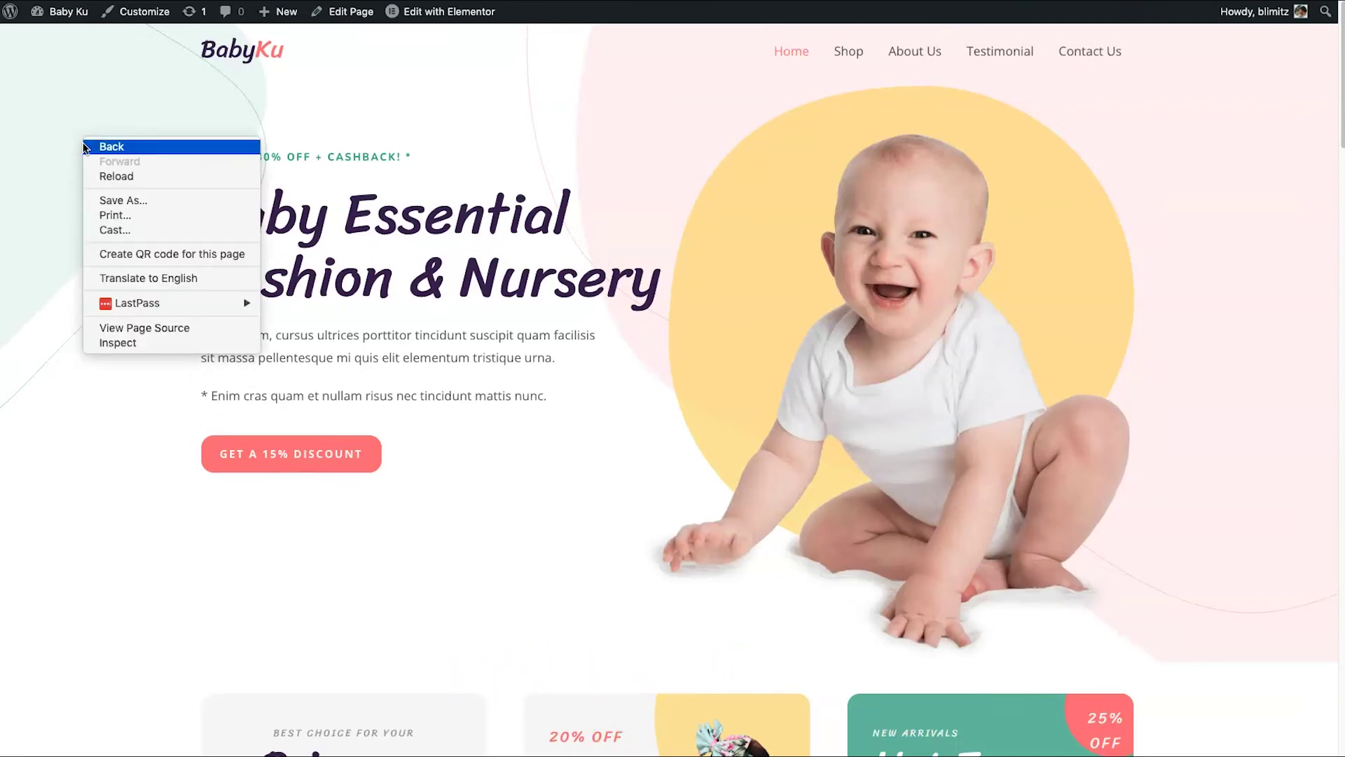
pyautogui.click(91, 147)
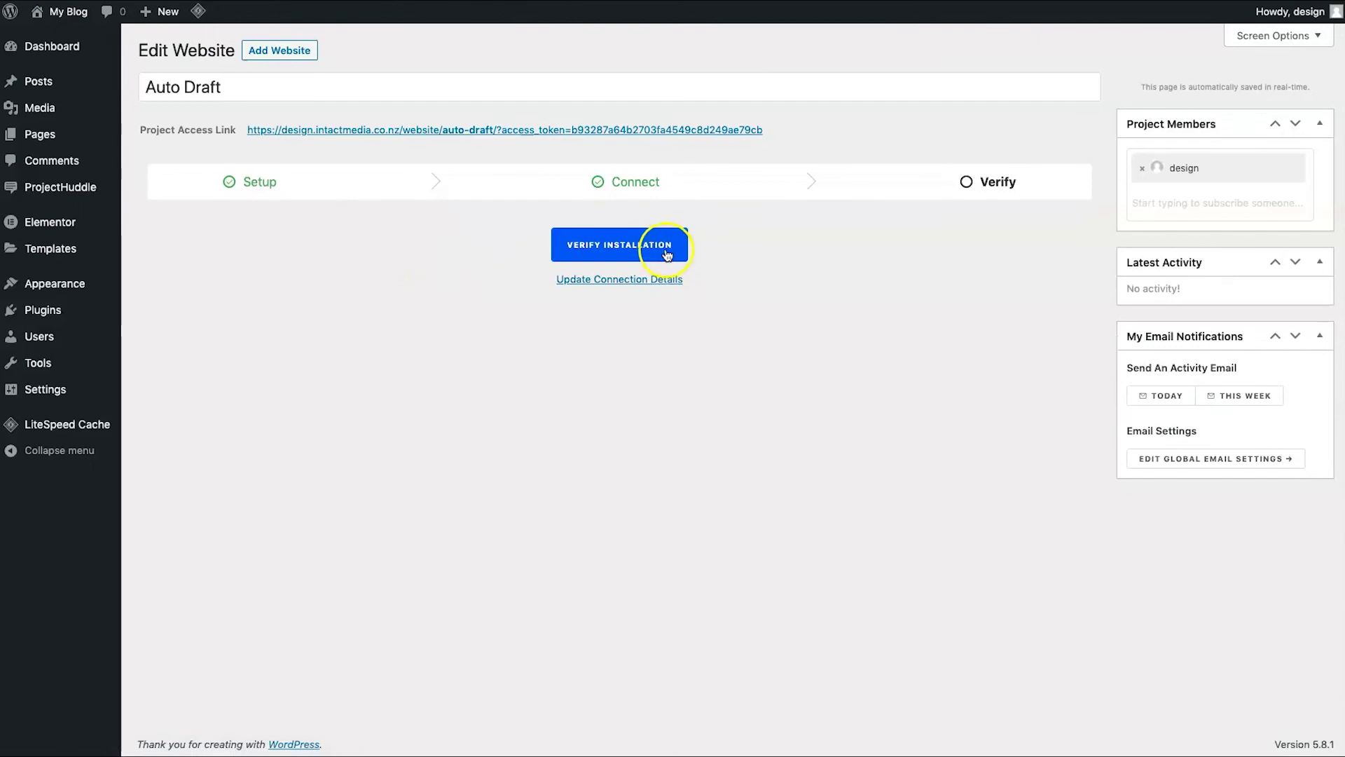
pyautogui.click(666, 252)
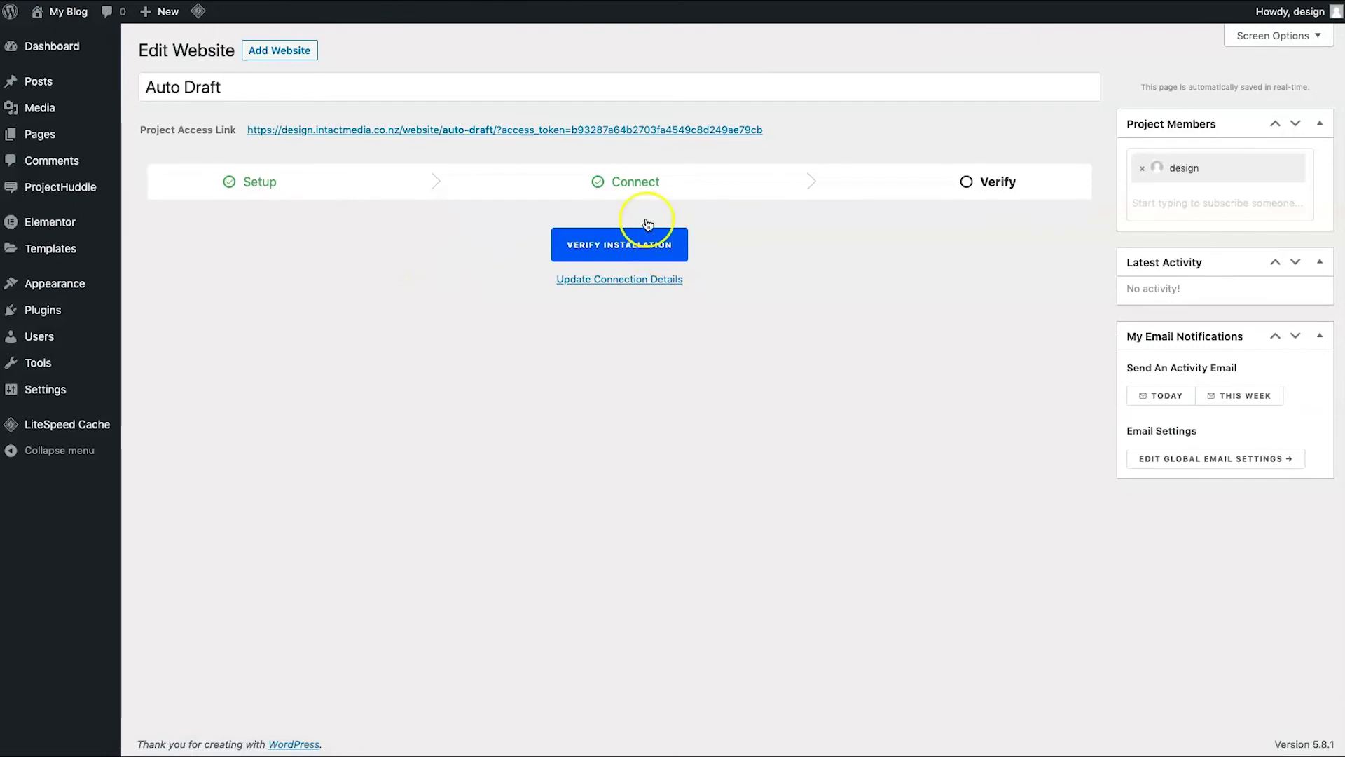
pyautogui.click(536, 288)
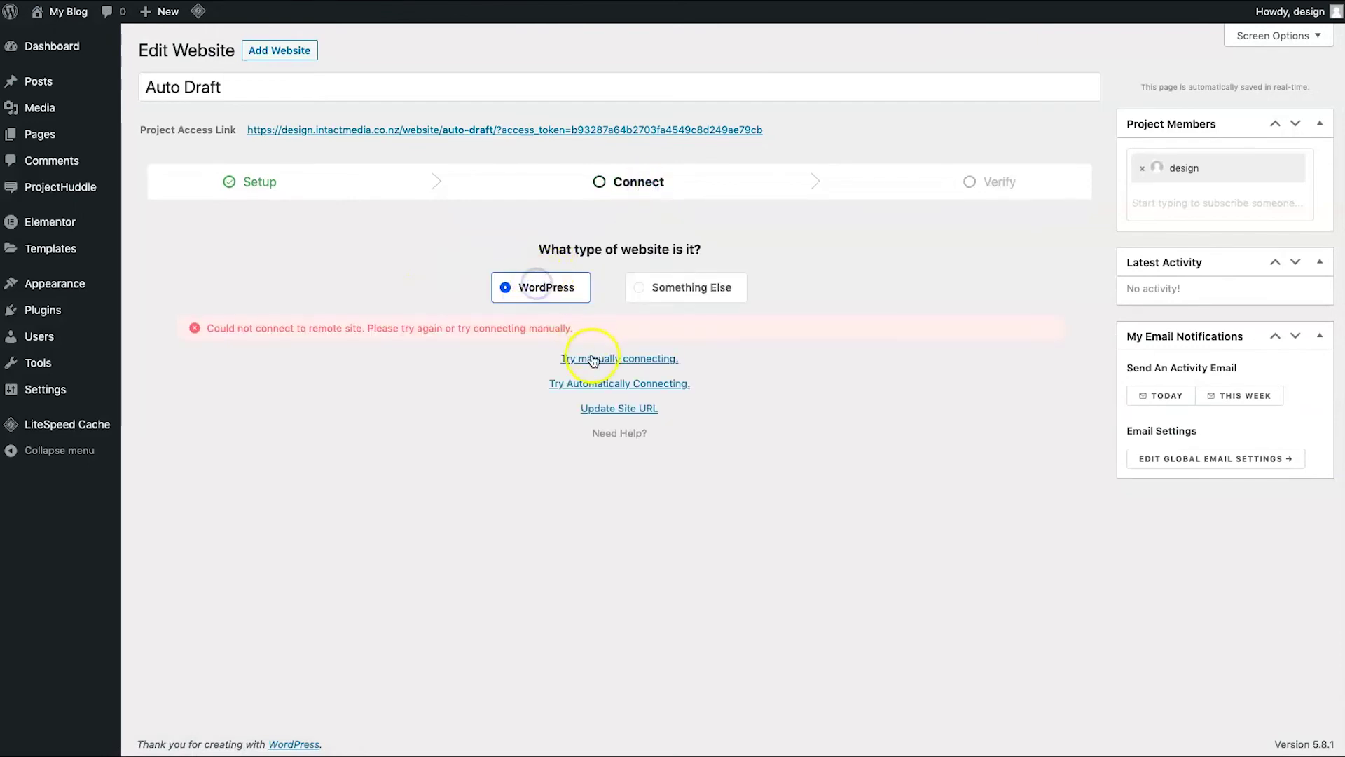
# Switch to manual connection and copy the connection code
pyautogui.click(594, 358)
pyautogui.moveTo(348, 560); pyautogui.dragTo(297, 469)
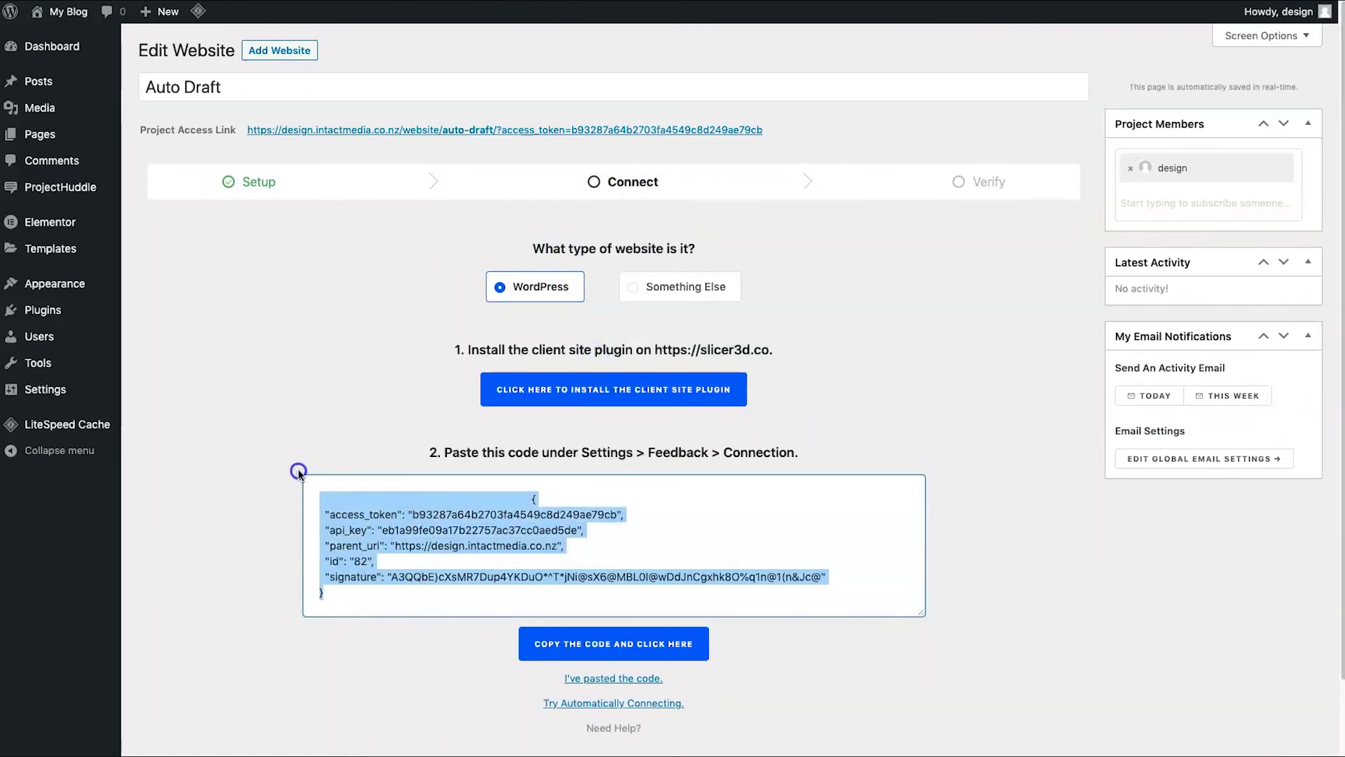
pyautogui.rightClick(442, 521)
pyautogui.click(481, 552)
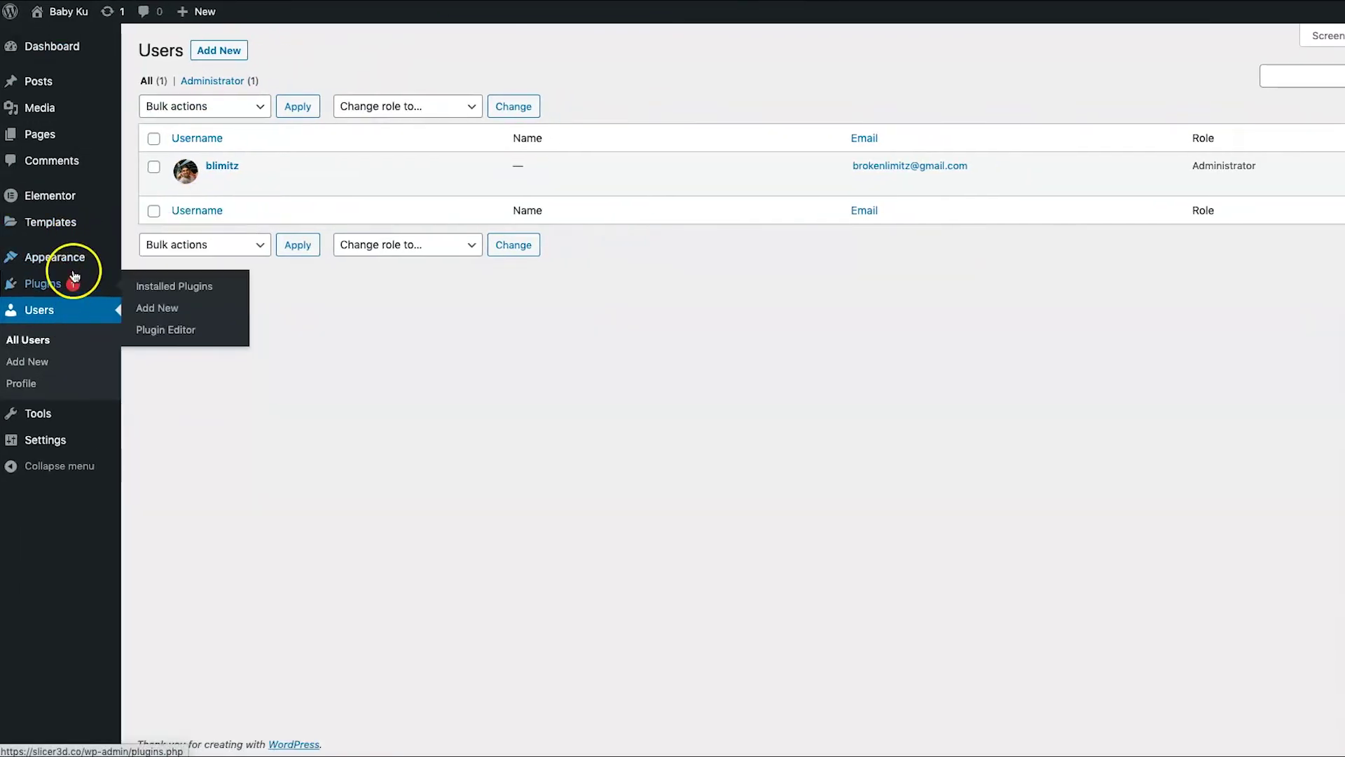
# Paste the code into the client site's Feedback Connection settings and save
pyautogui.click(67, 285)
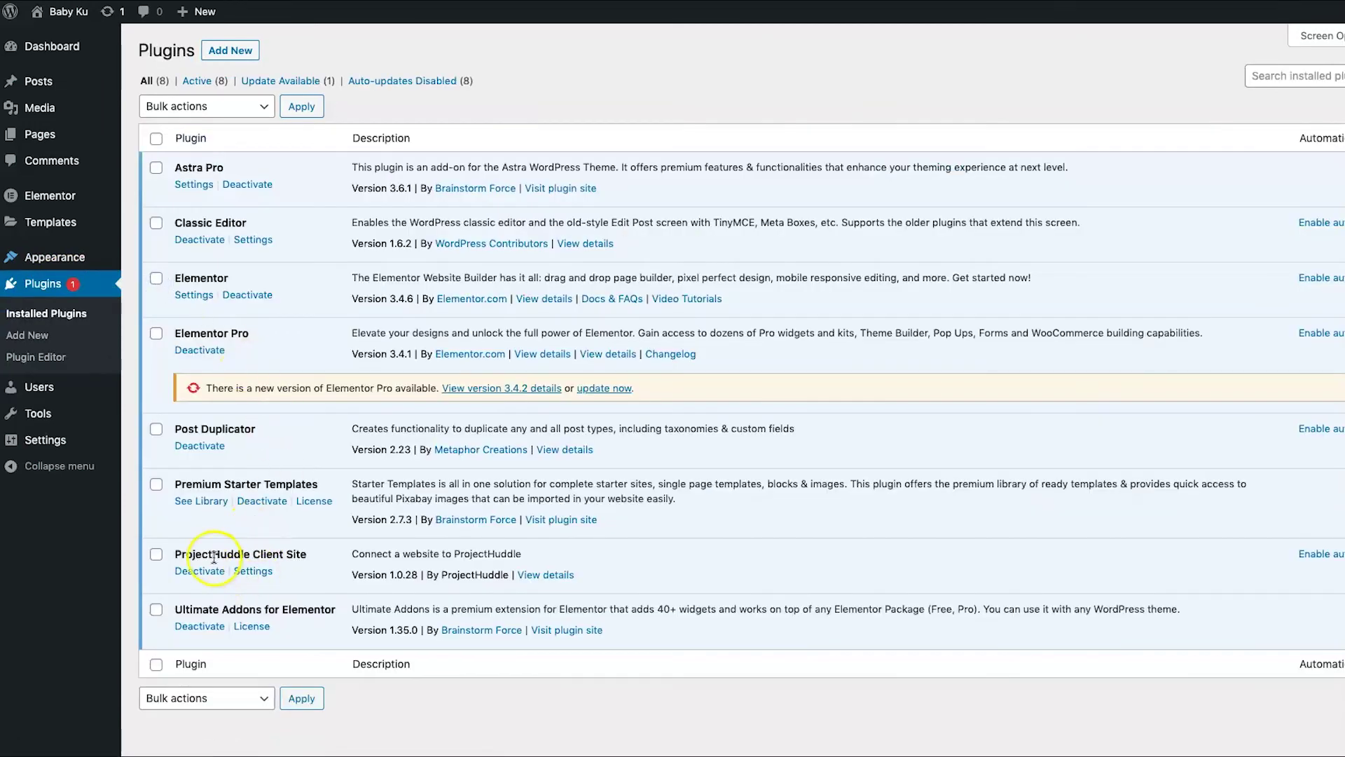
pyautogui.click(259, 574)
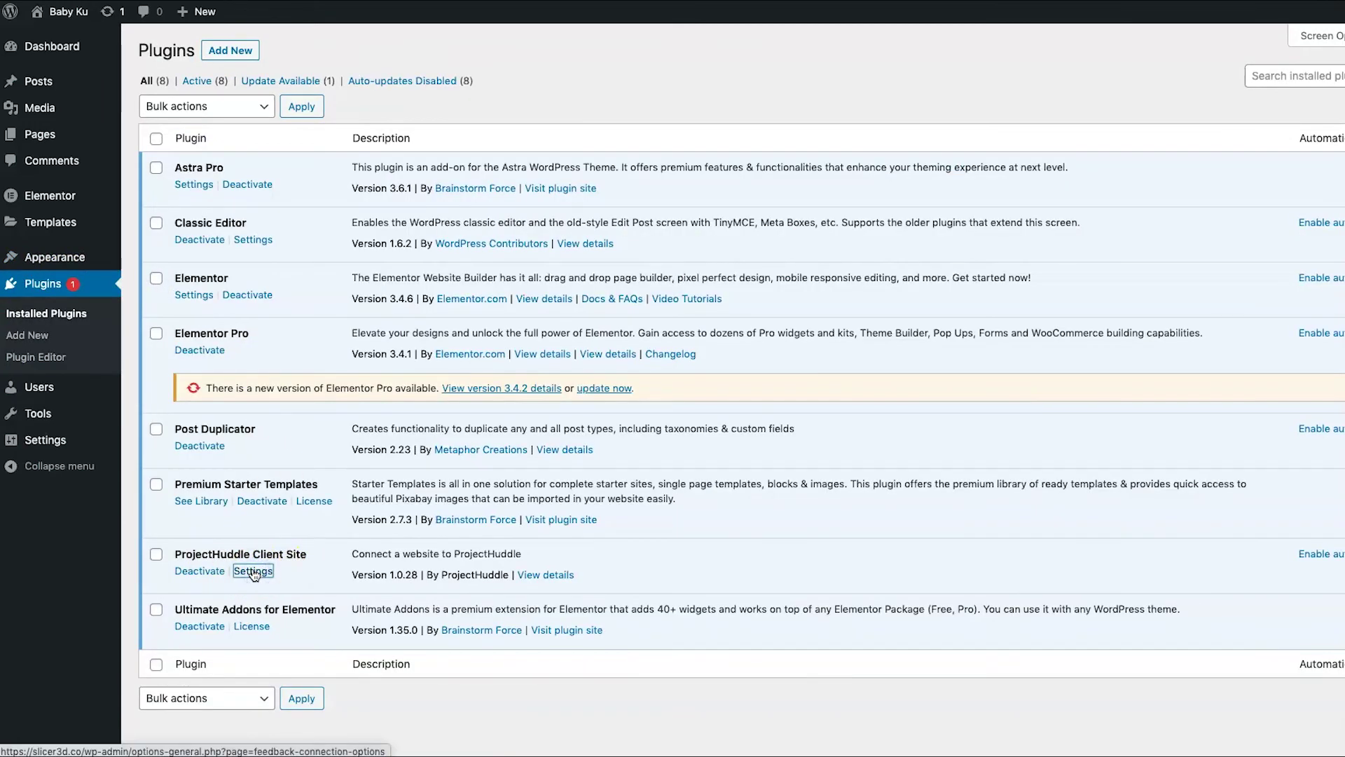
pyautogui.click(238, 81)
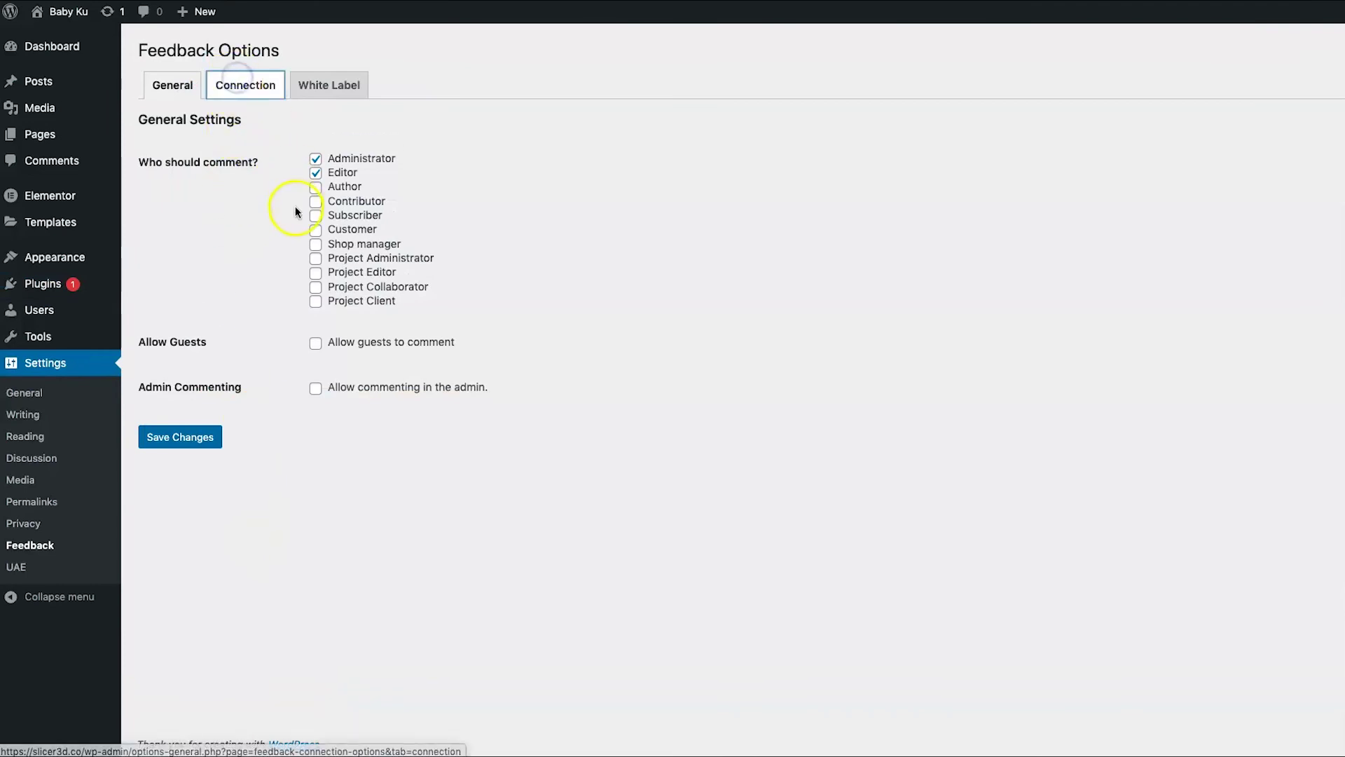
pyautogui.rightClick(366, 297)
pyautogui.click(393, 366)
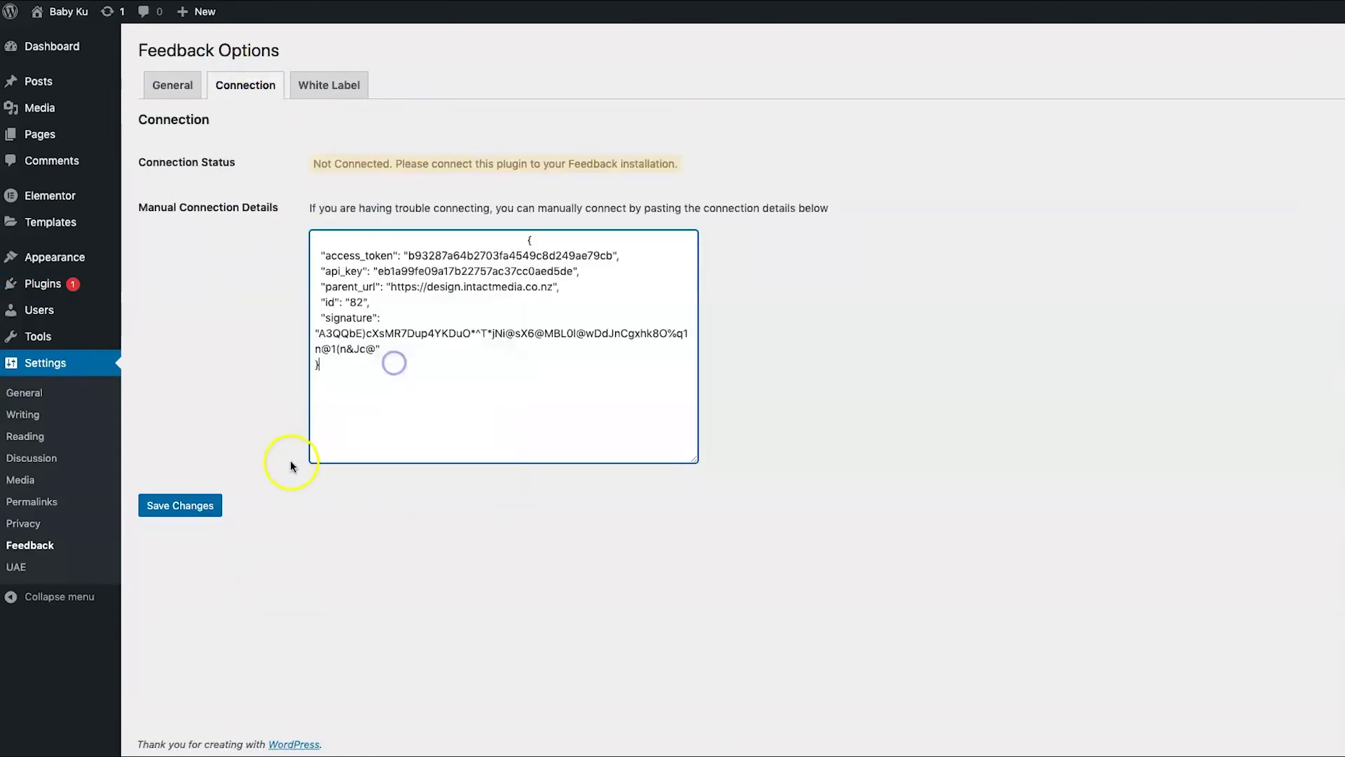
pyautogui.click(218, 504)
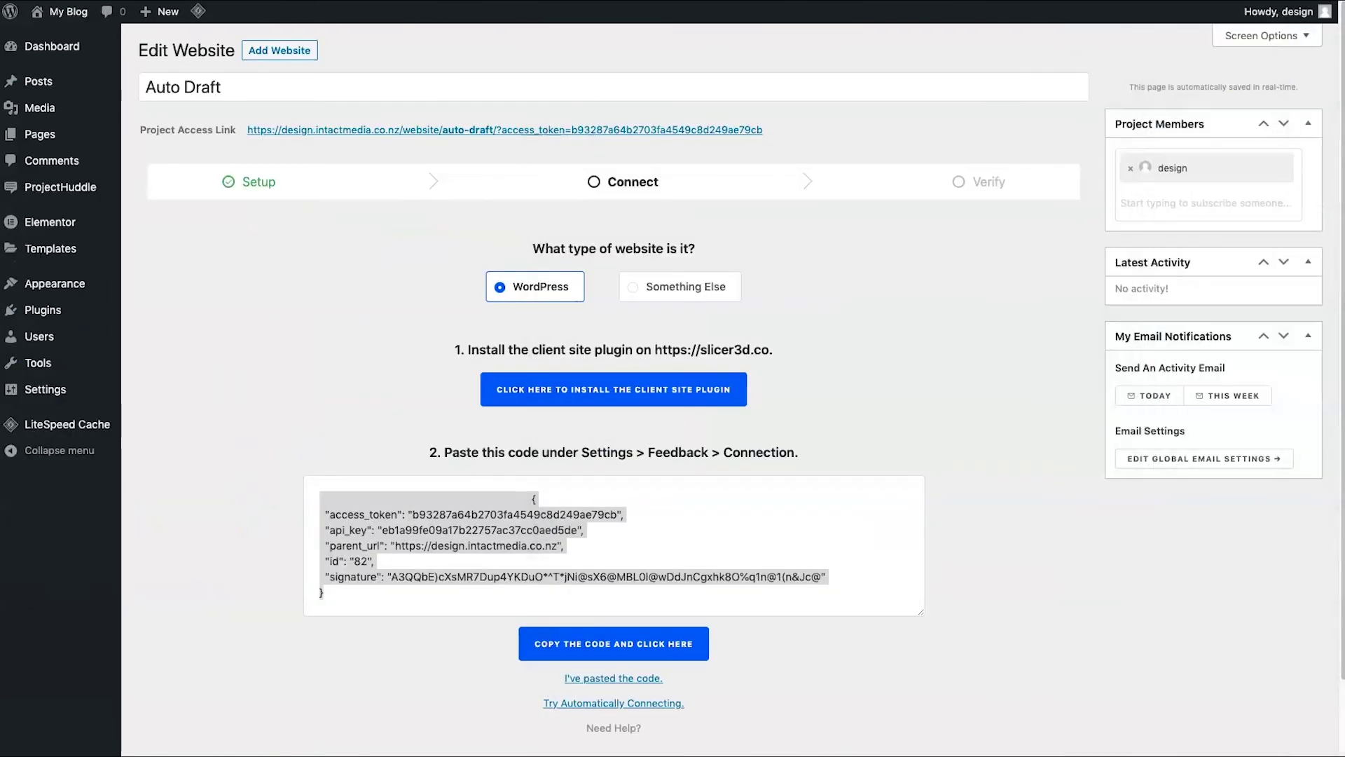
pyautogui.click(662, 664)
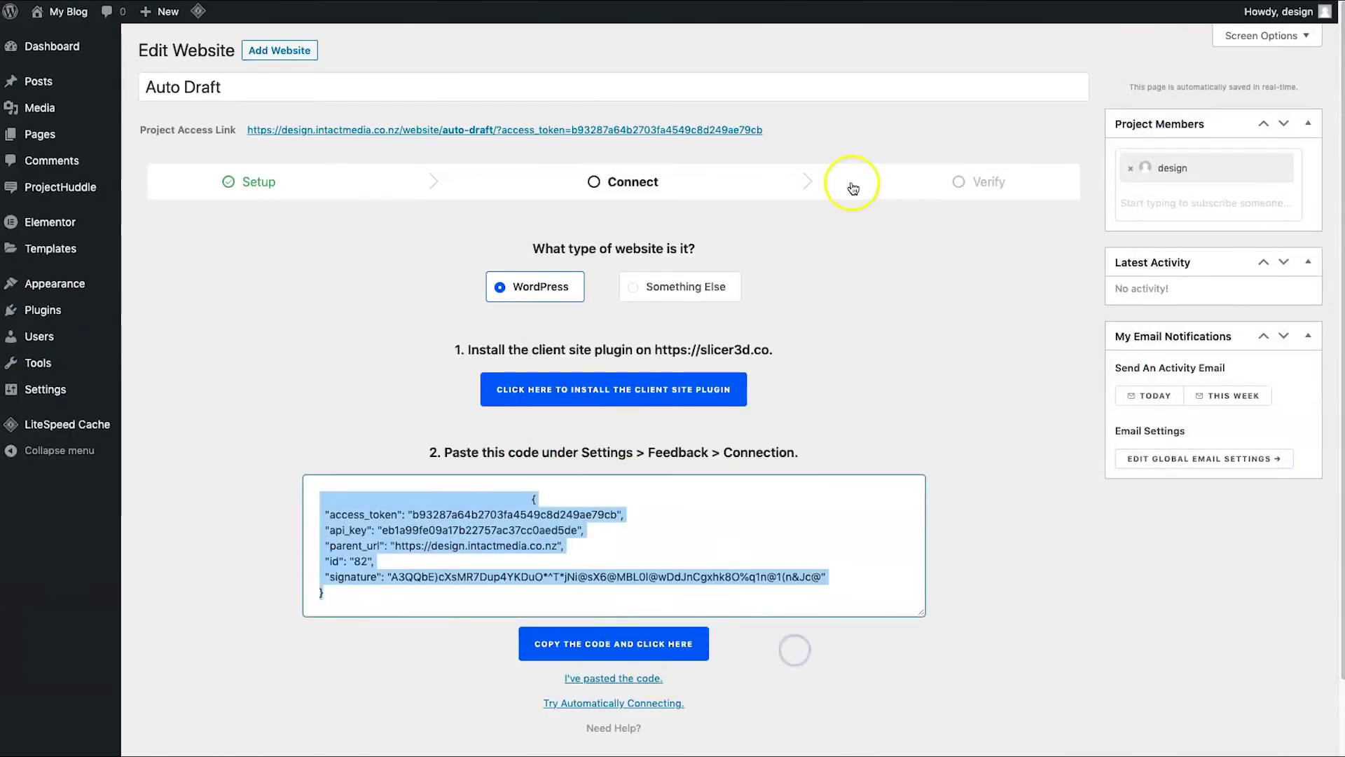
pyautogui.click(979, 185)
pyautogui.click(653, 644)
pyautogui.click(642, 679)
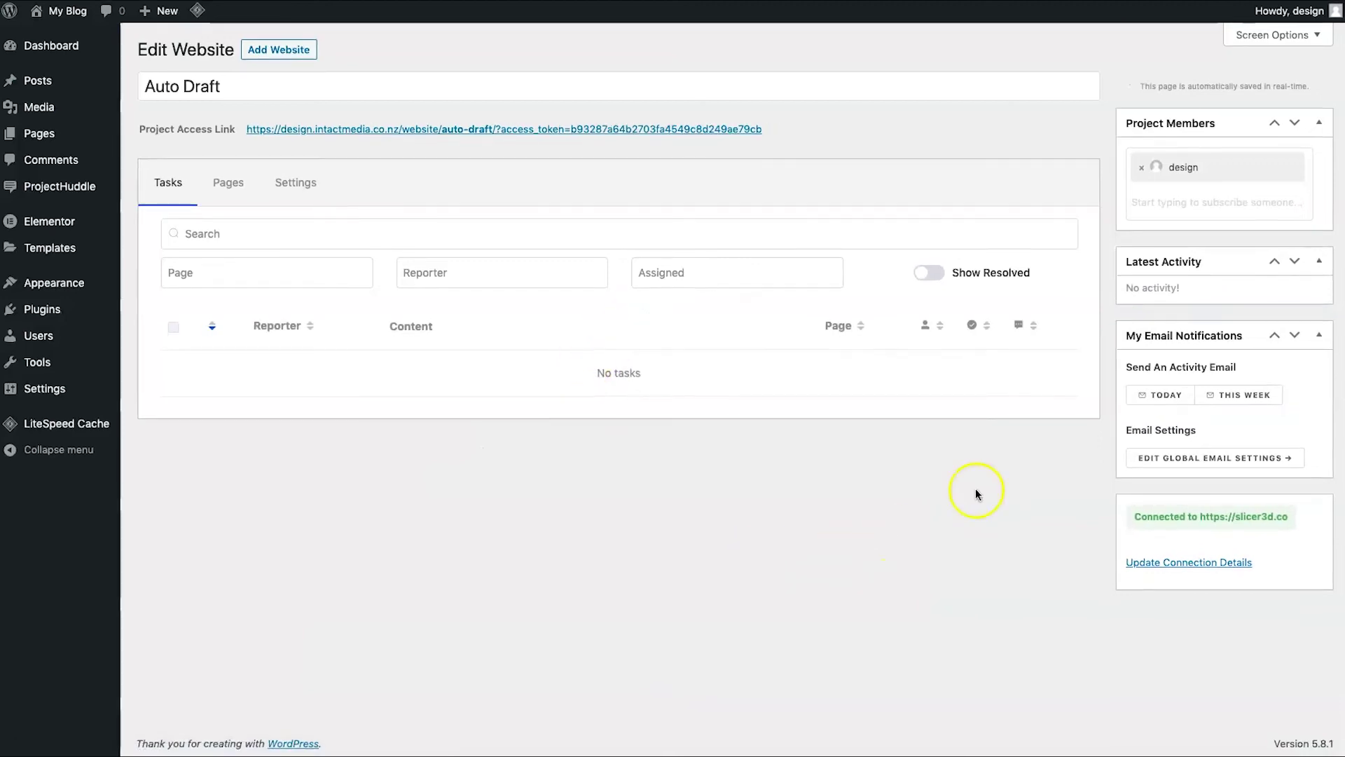
# Add the client site's administrator as a project member from the subscribe list
pyautogui.moveTo(1115, 527)
pyautogui.mouseDown()
pyautogui.moveTo(1180, 511)
pyautogui.moveTo(1292, 514)
pyautogui.moveTo(1124, 535)
pyautogui.mouseUp()
pyautogui.click(993, 515)
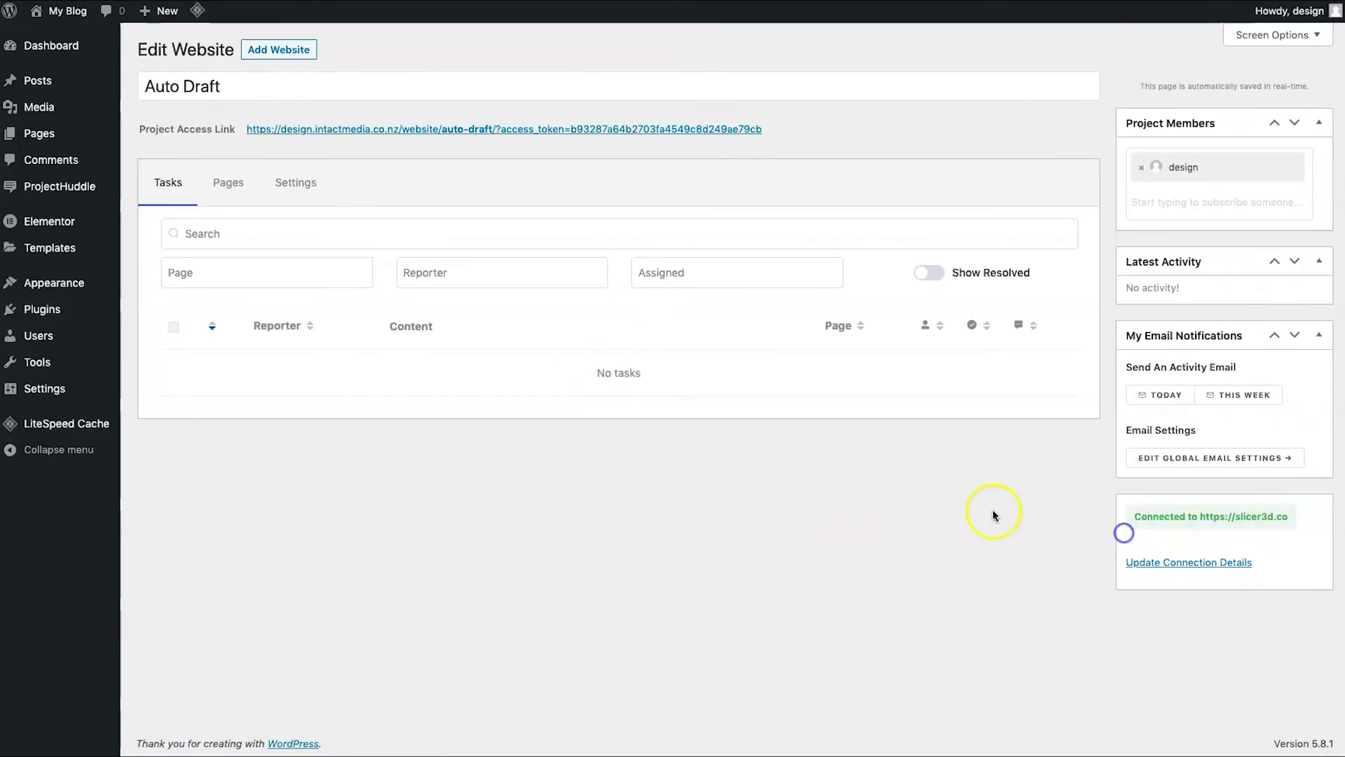
pyautogui.click(1195, 202)
pyautogui.click(1174, 236)
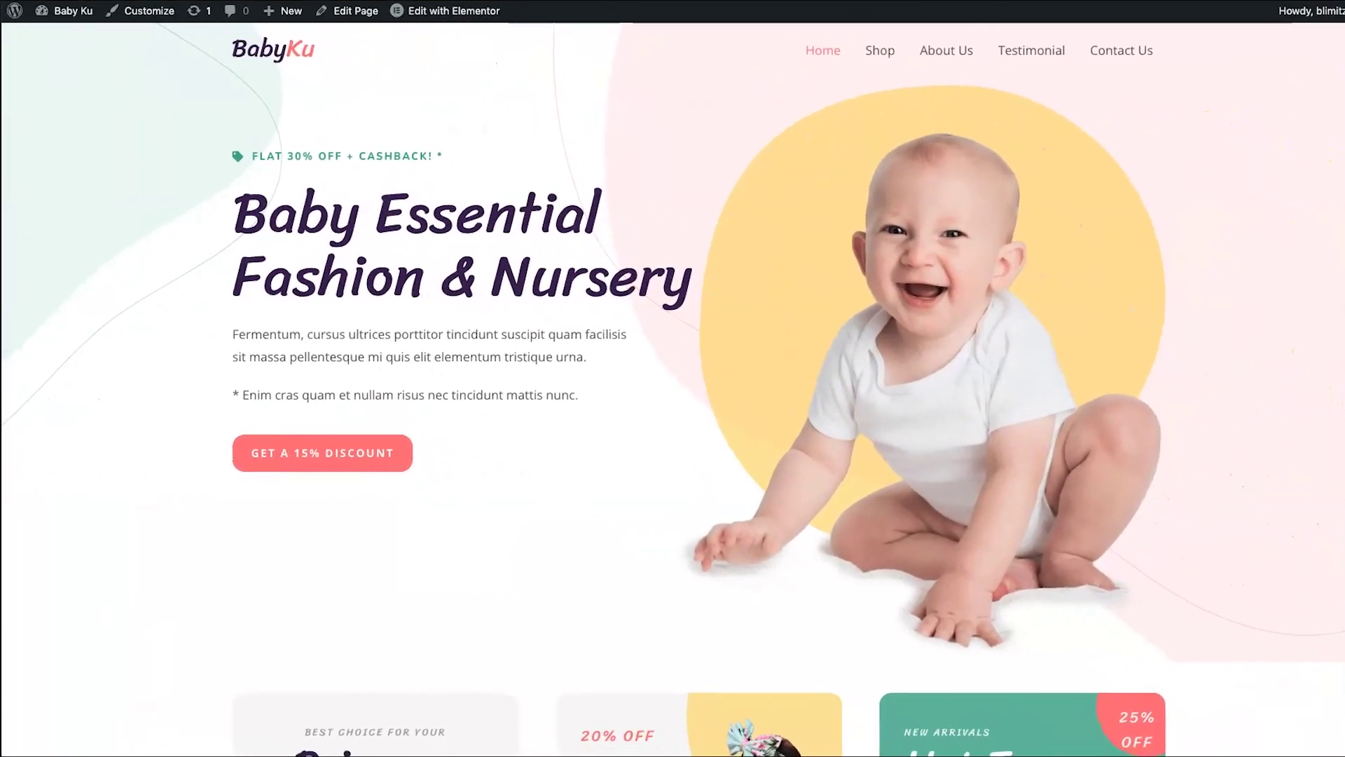
# Reload the client site, dismiss the feedback welcome message, and open the client portal front end
pyautogui.rightClick(140, 257)
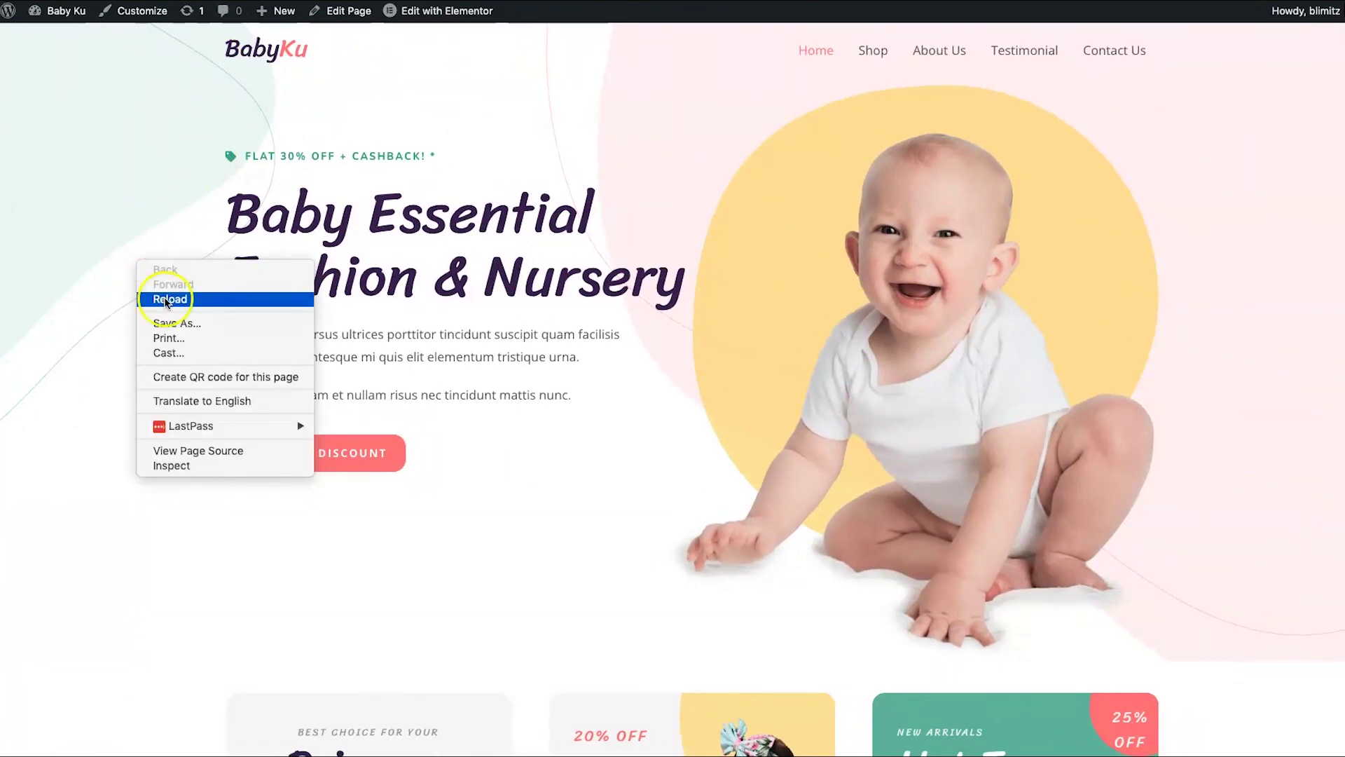
pyautogui.click(175, 301)
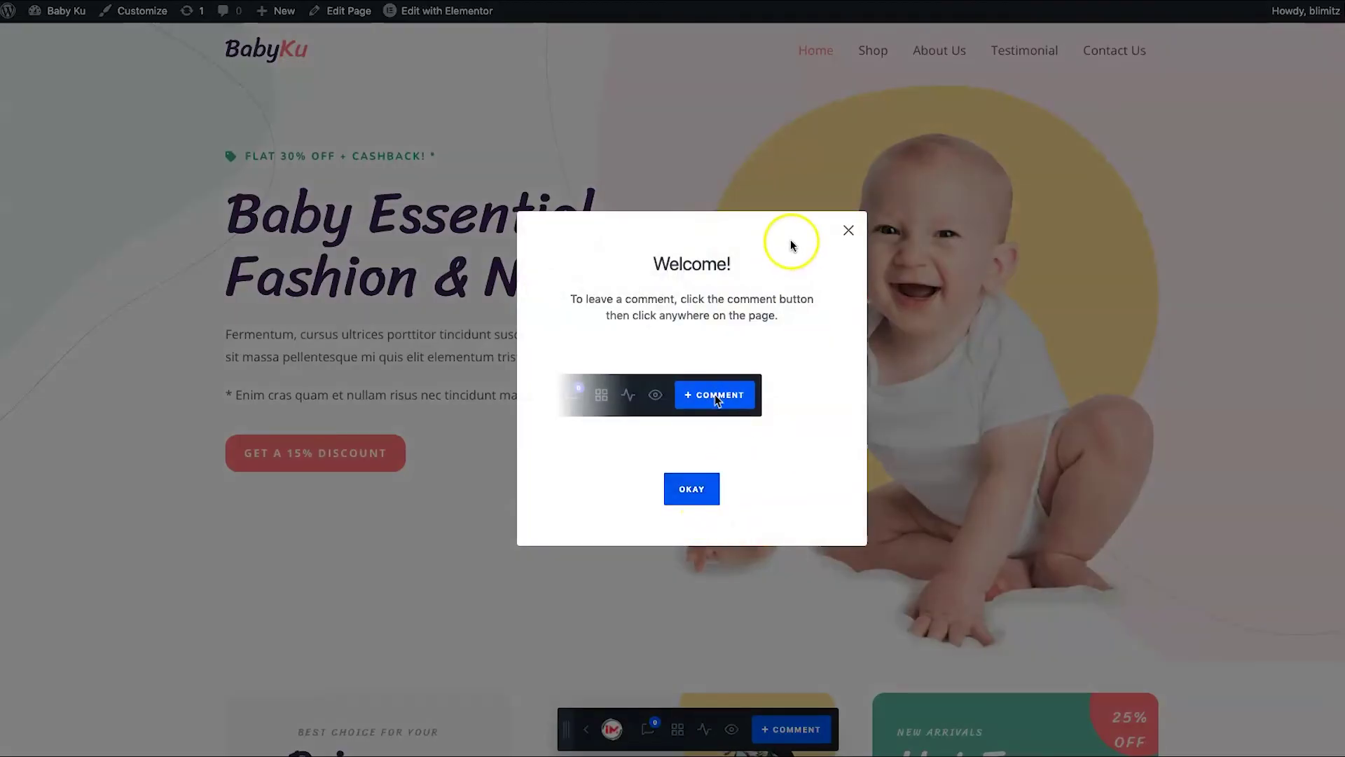
pyautogui.click(844, 230)
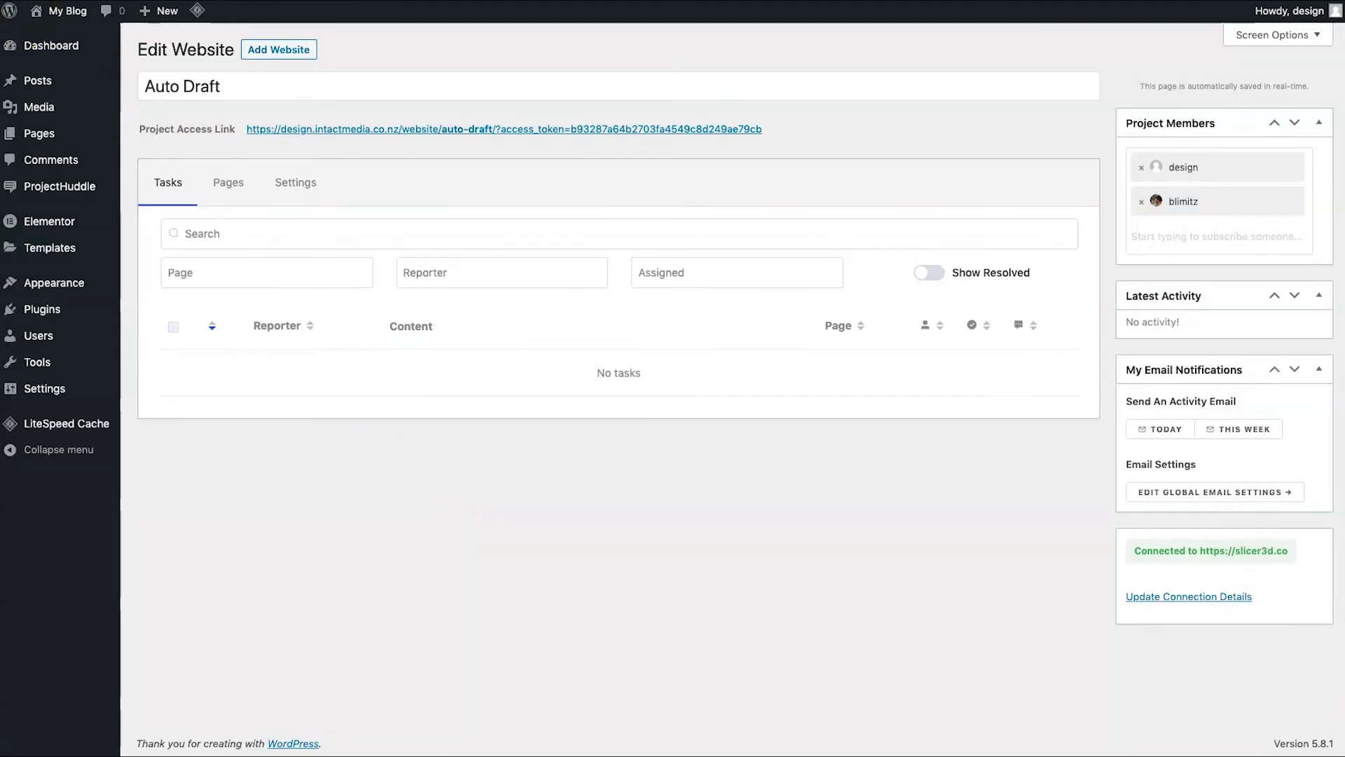
pyautogui.rightClick(42, 35)
pyautogui.click(70, 40)
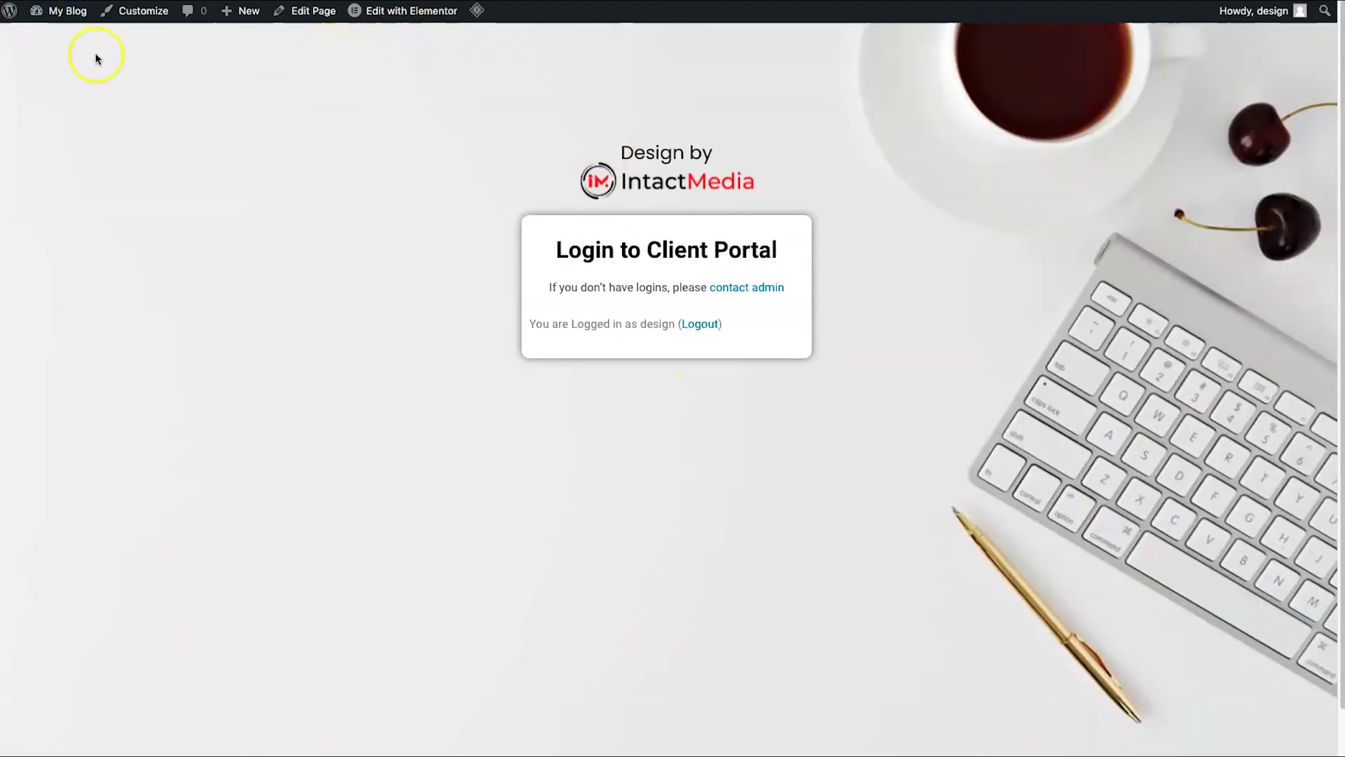
# Check the Login widget's Additional Options for the /dashboard/ redirect, then head to the dashboard page
pyautogui.moveTo(431, 21)
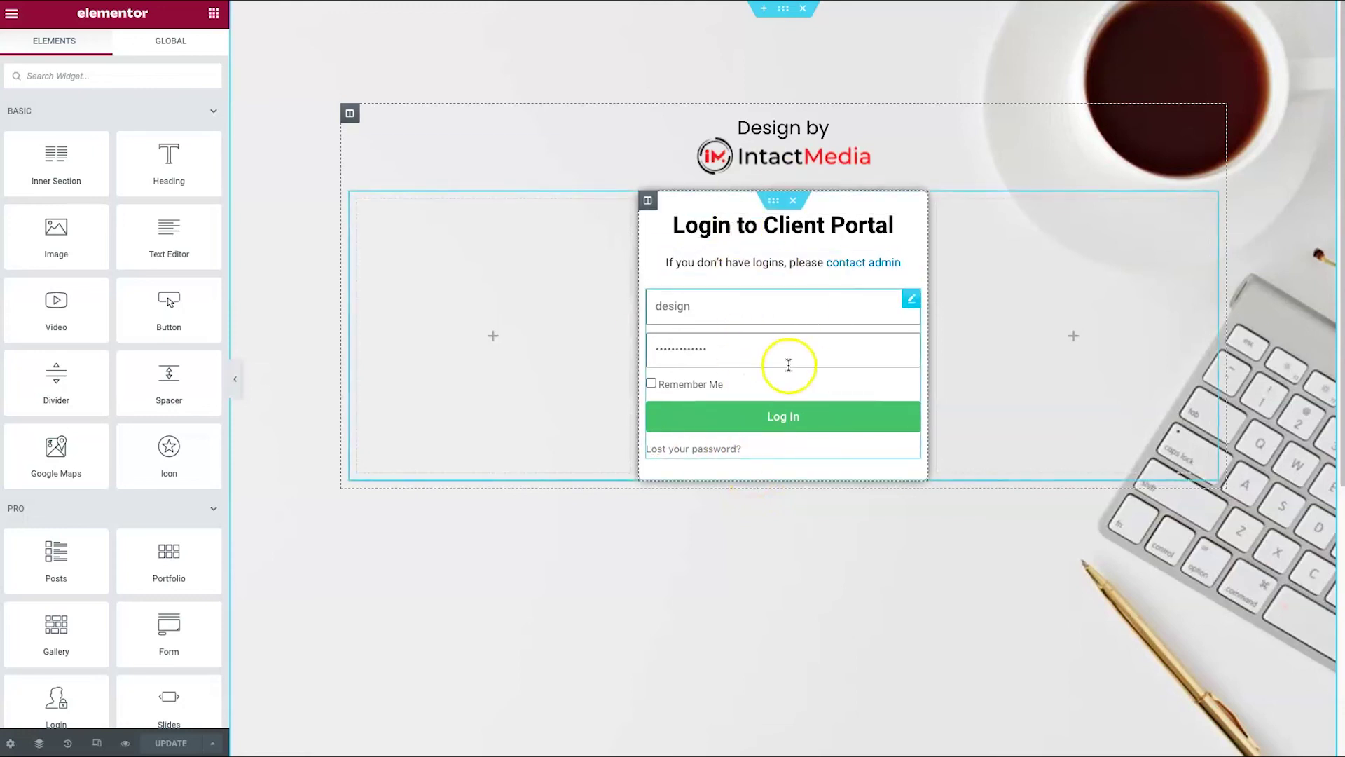
pyautogui.rightClick(740, 305)
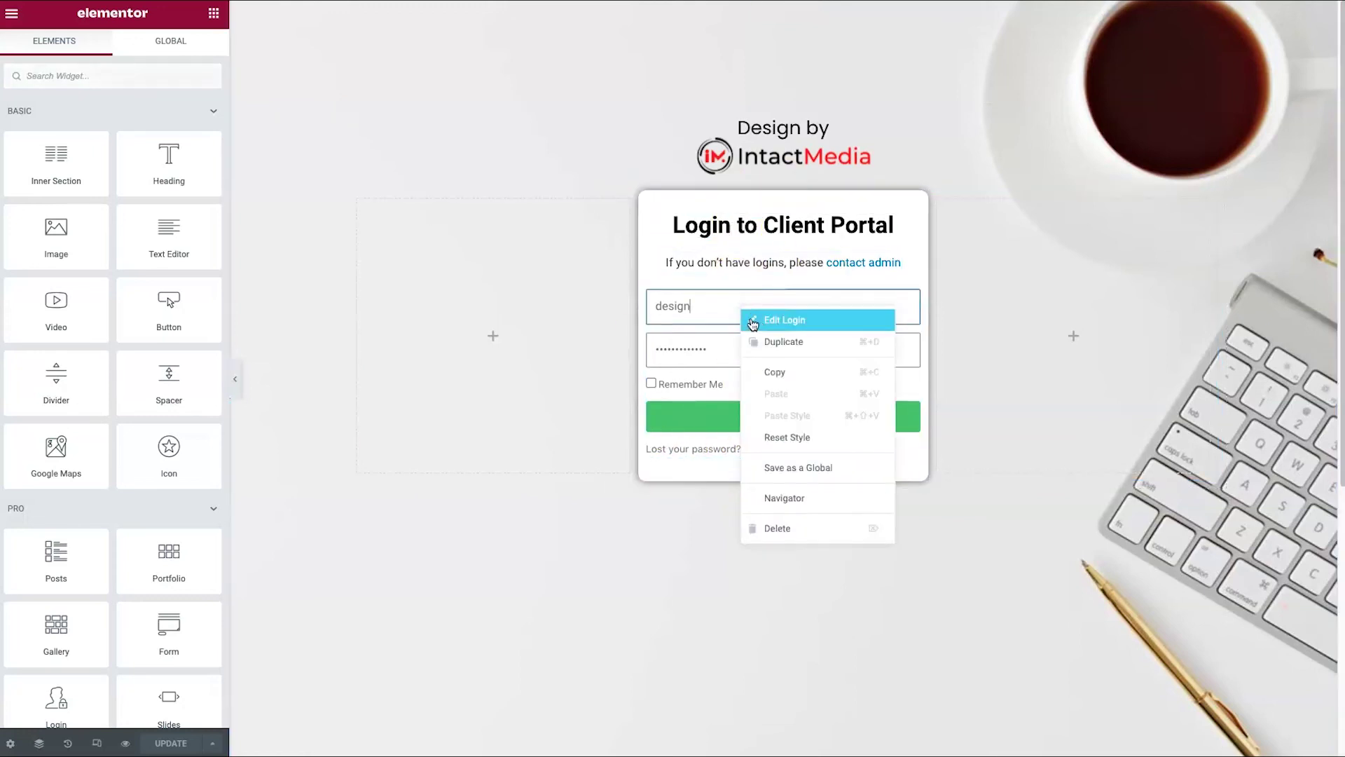
pyautogui.click(810, 320)
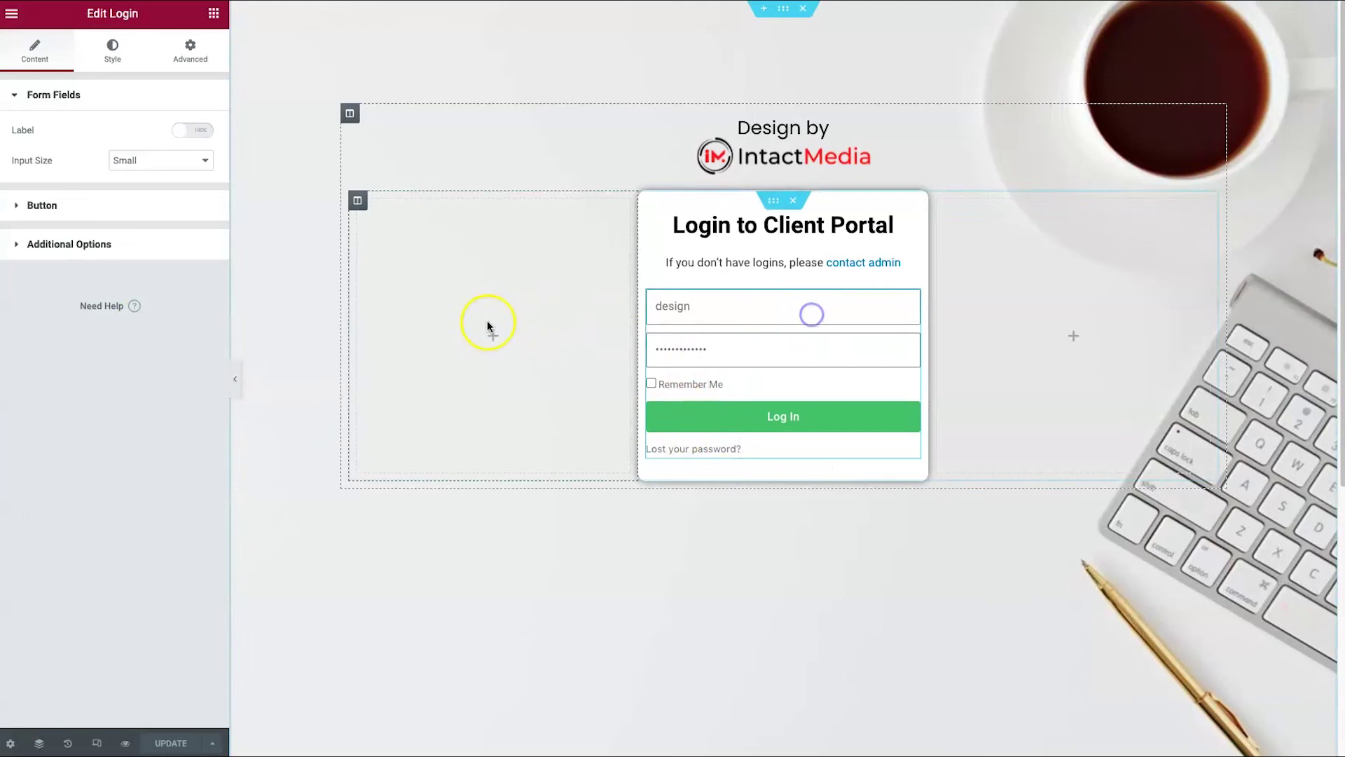
pyautogui.click(96, 215)
pyautogui.click(99, 93)
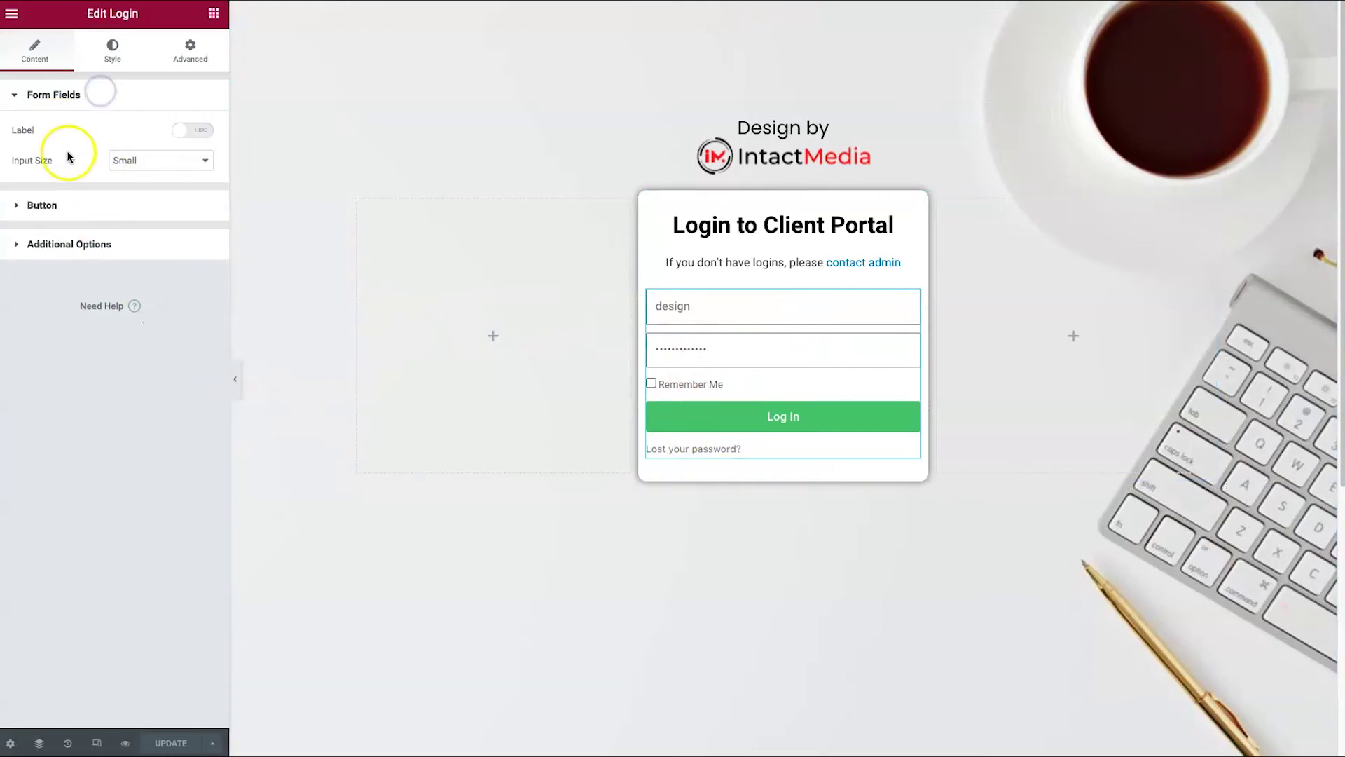
pyautogui.click(54, 243)
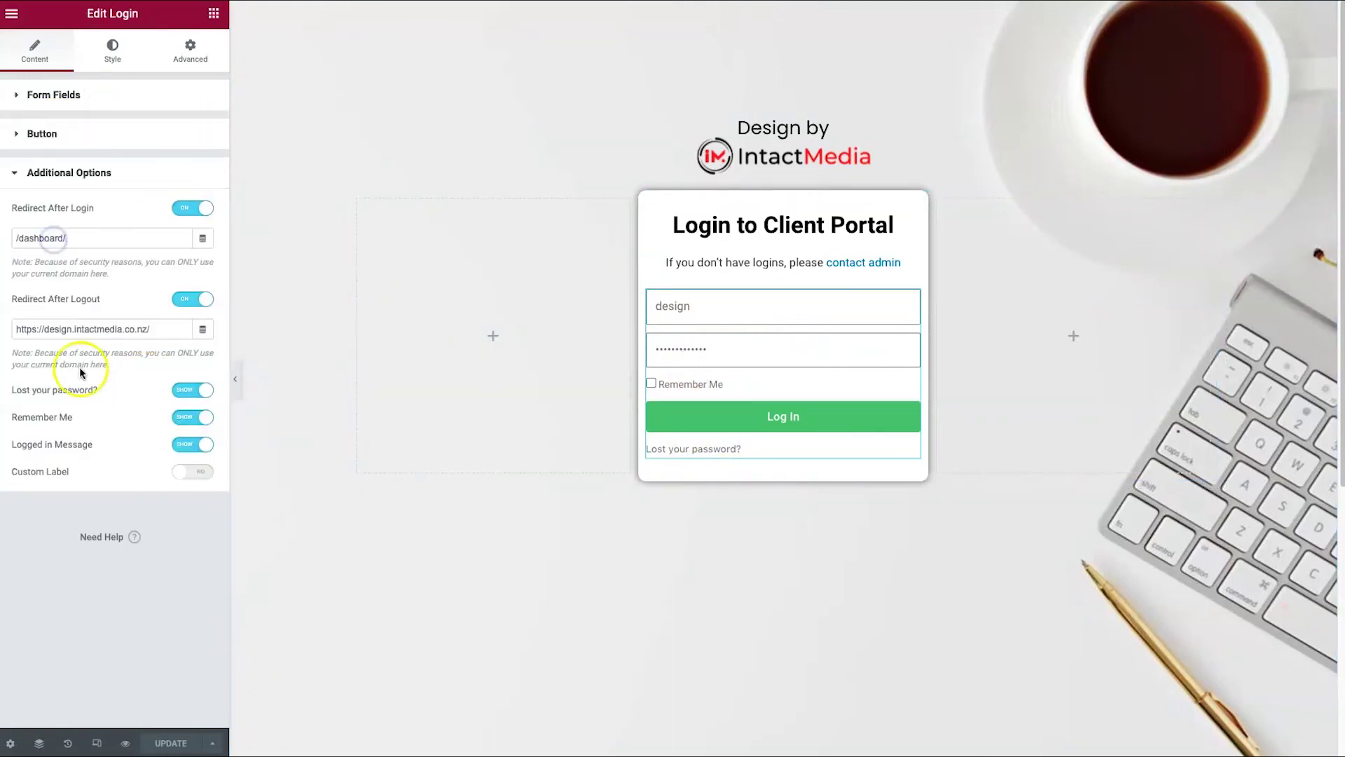
pyautogui.moveTo(26, 217)
pyautogui.mouseDown()
pyautogui.moveTo(97, 206)
pyautogui.moveTo(28, 232)
pyautogui.mouseUp()
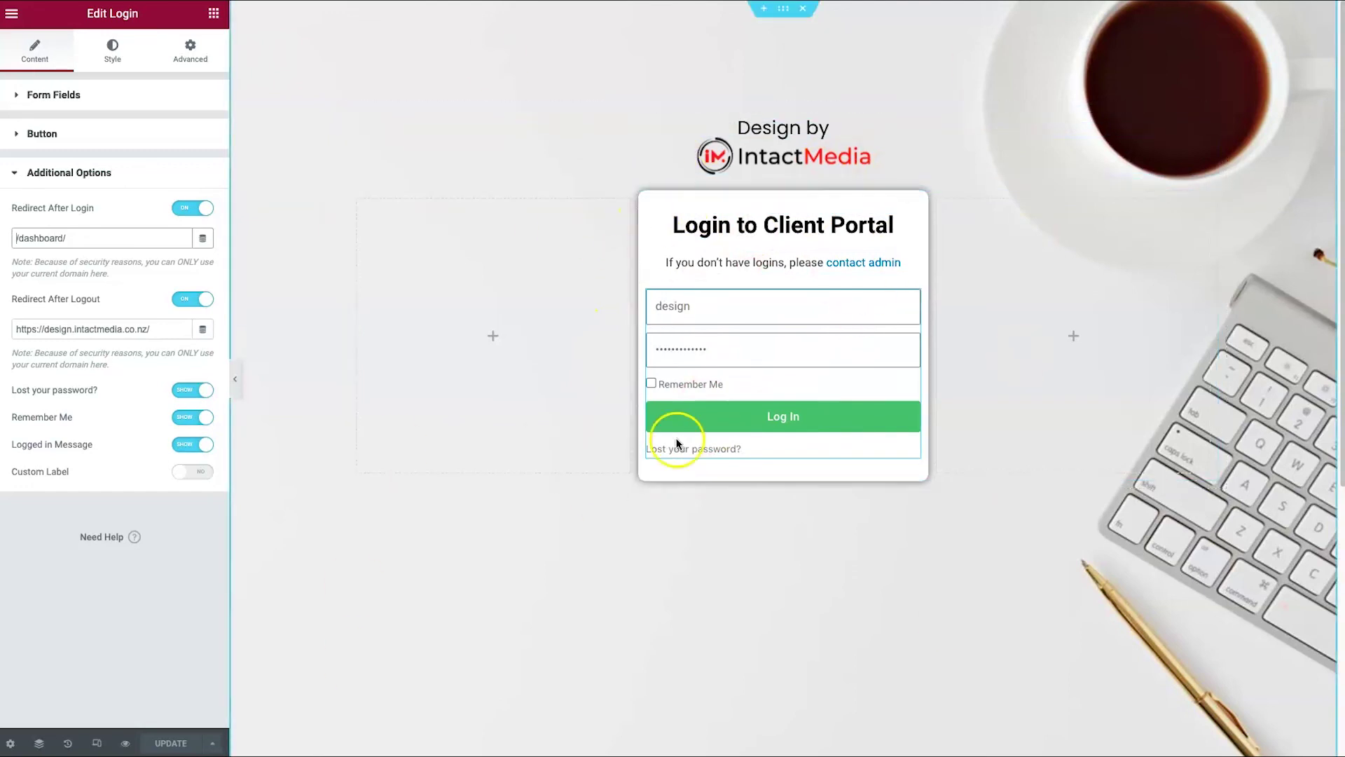
pyautogui.press('Home')
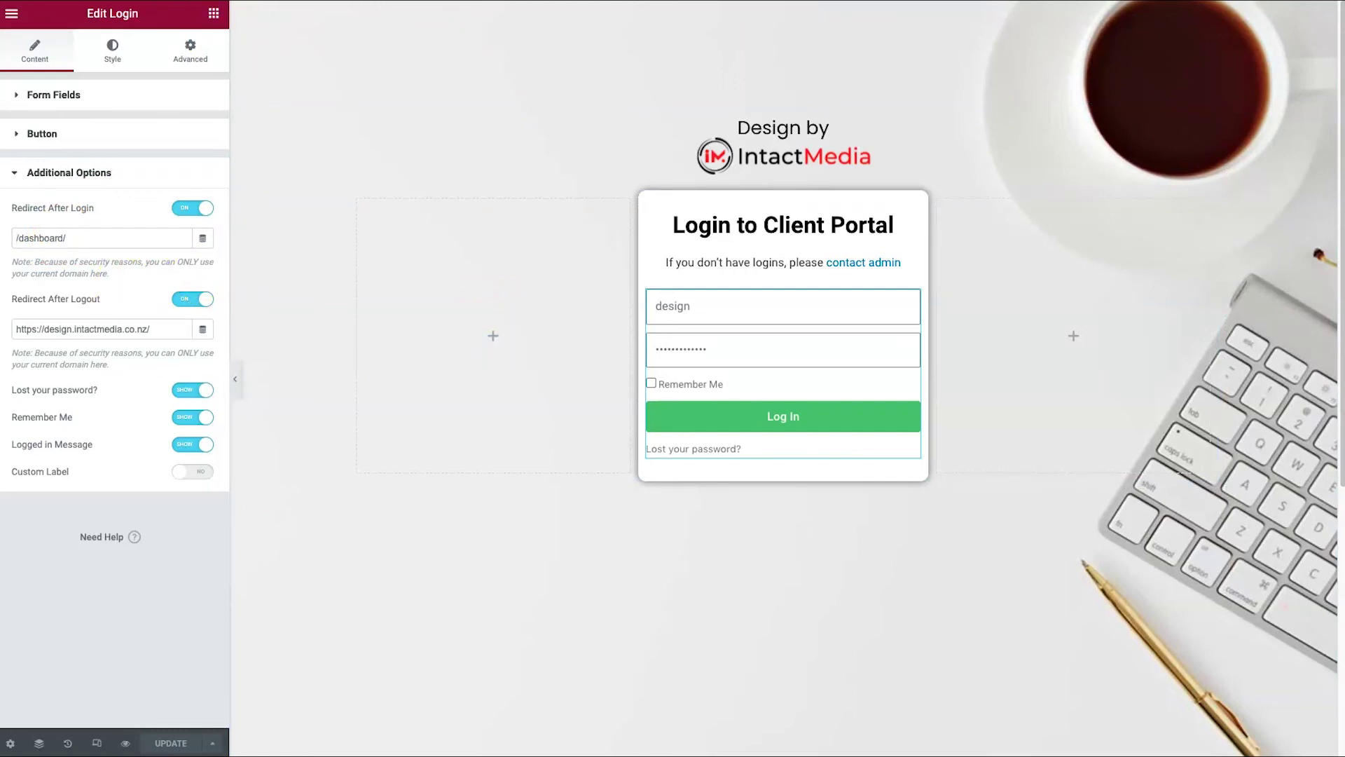
pyautogui.hotkey('ctrl', 'l')
pyautogui.write('dashboa')
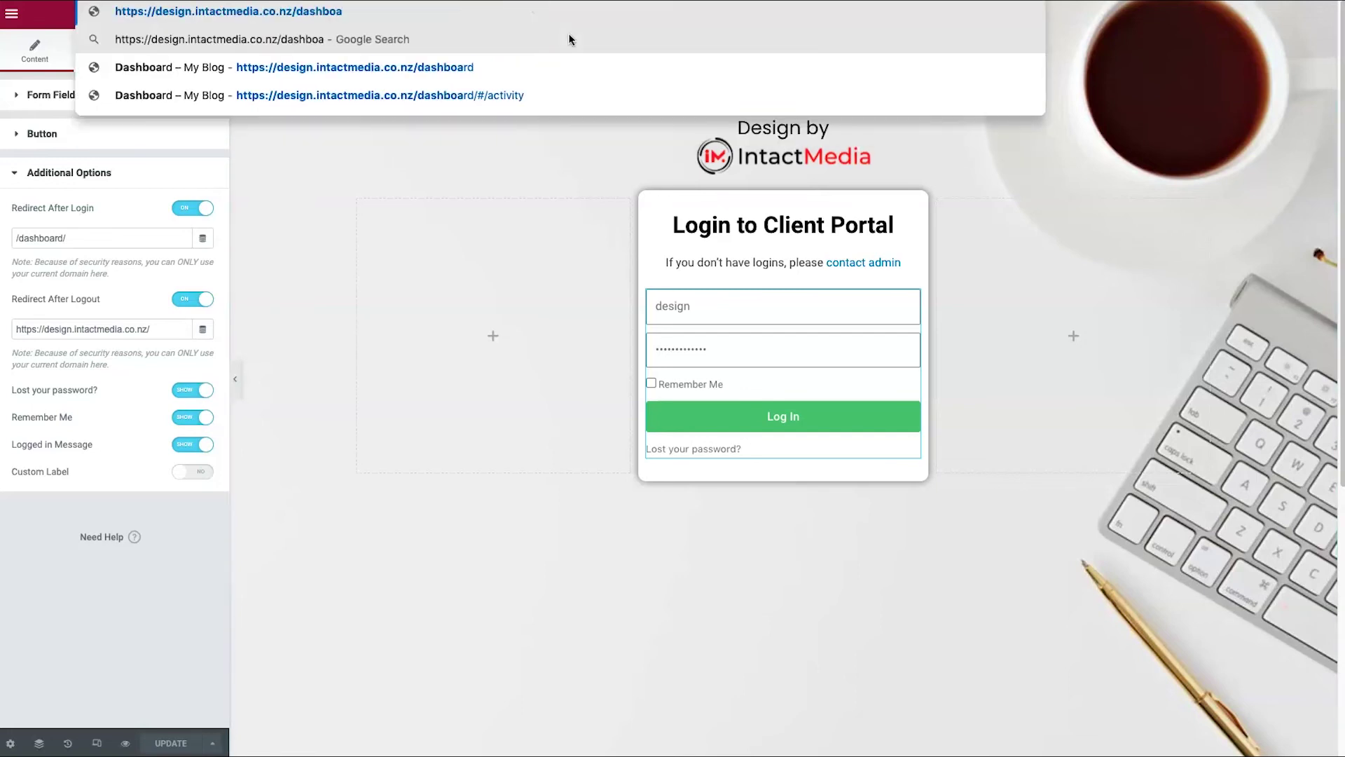
pyautogui.write('rd')
# Reload the client dashboard, switch to the Websites list, and open the Auto Draft website project
pyautogui.press('Return')
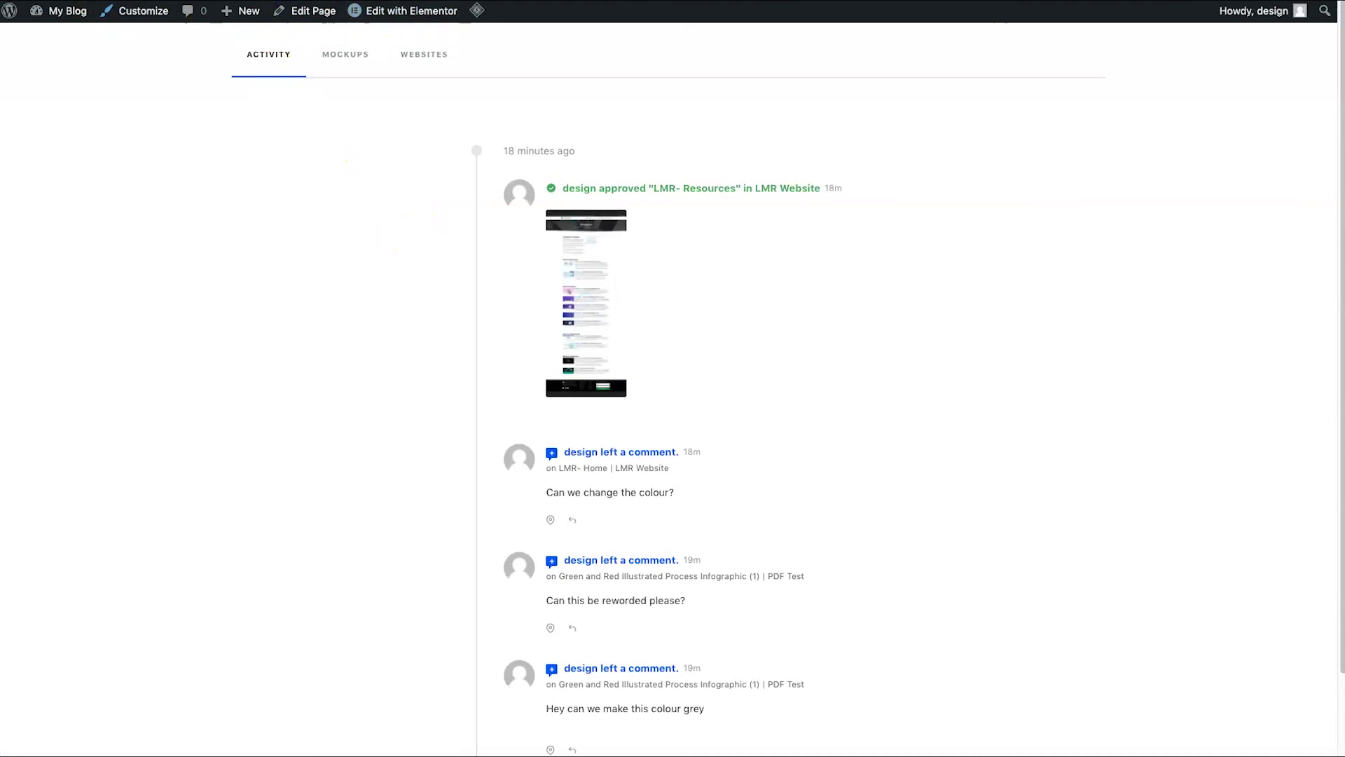
pyautogui.scroll(-1, 587, 303)
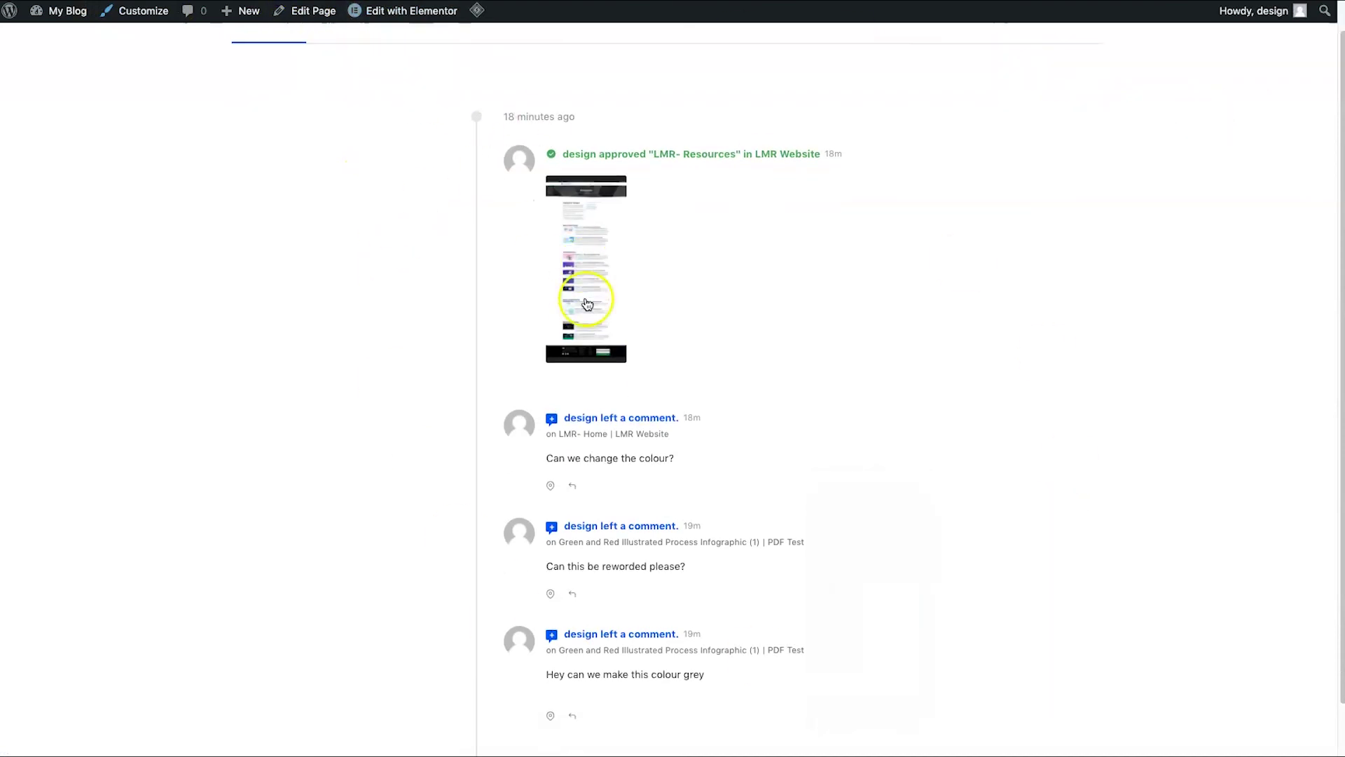
pyautogui.scroll(1, 533, 266)
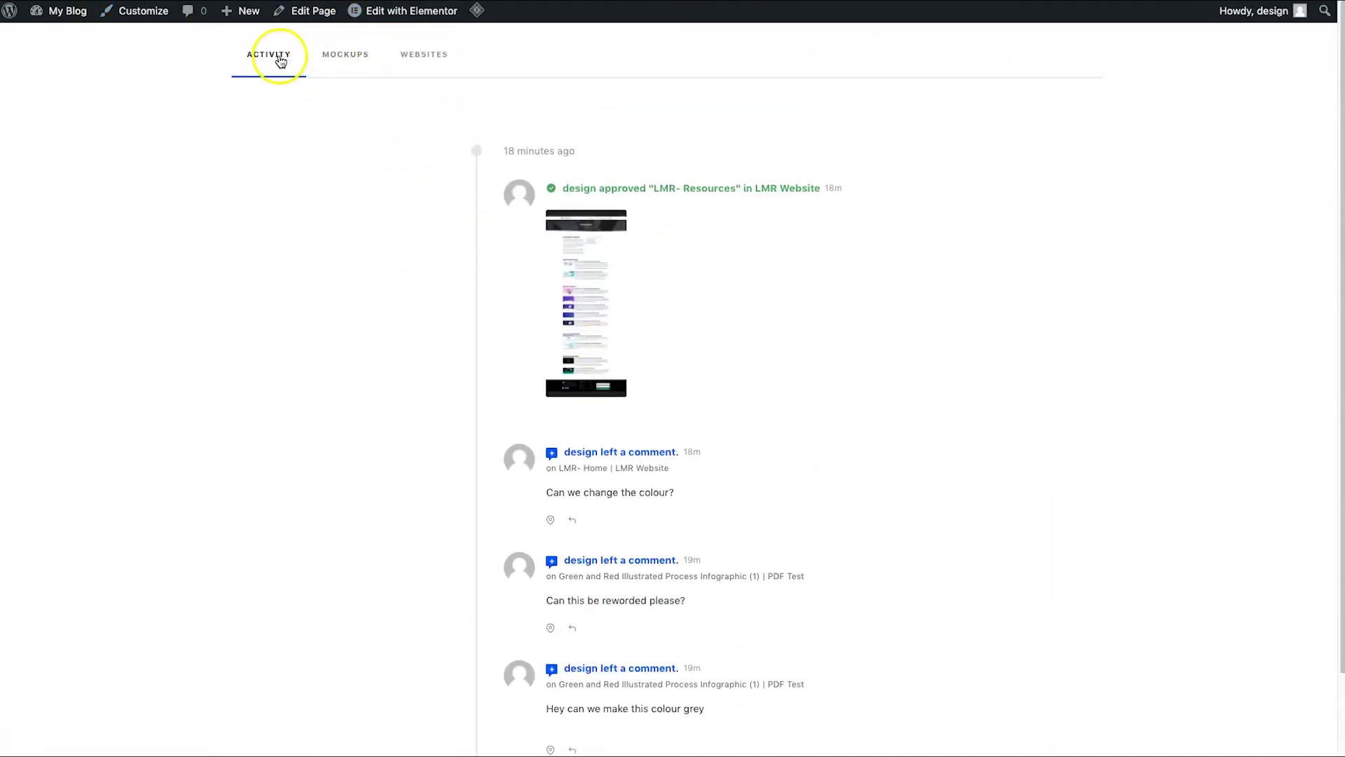
pyautogui.click(344, 55)
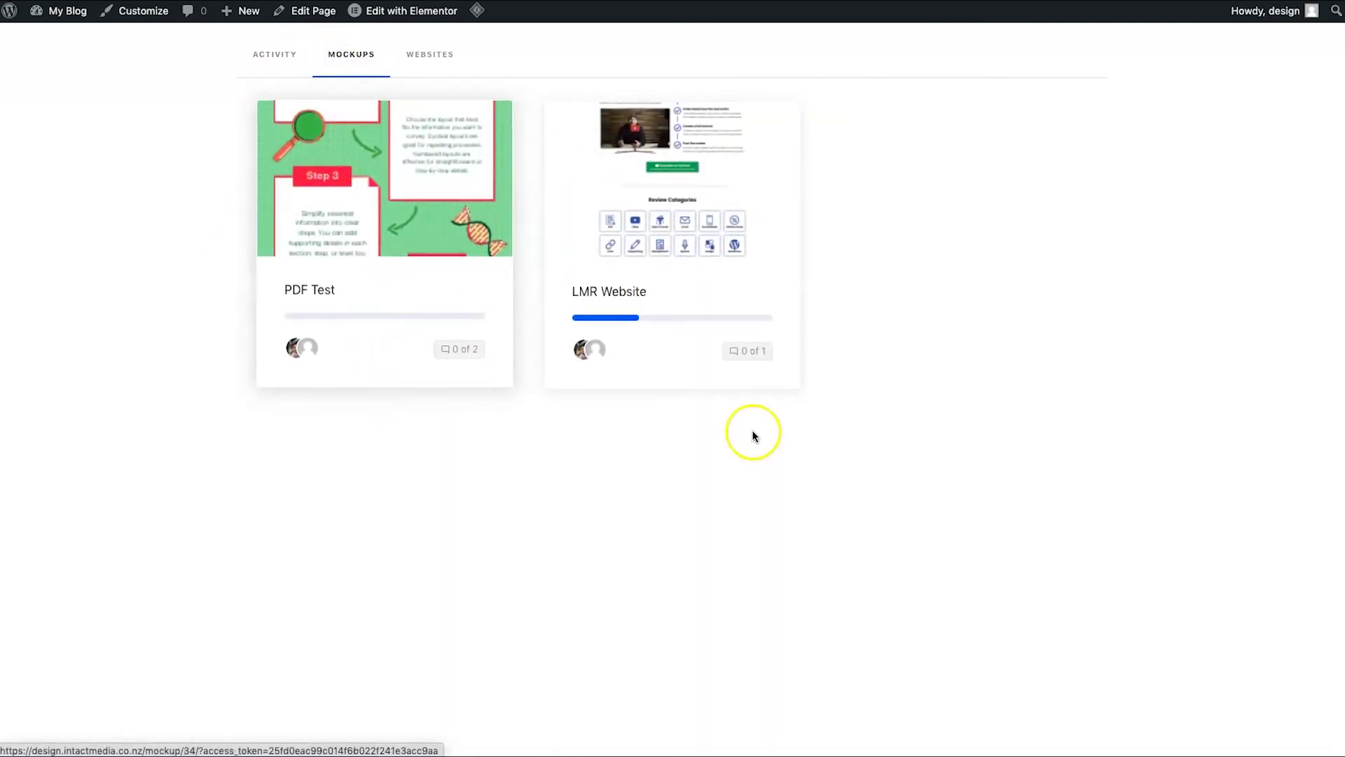
pyautogui.click(444, 53)
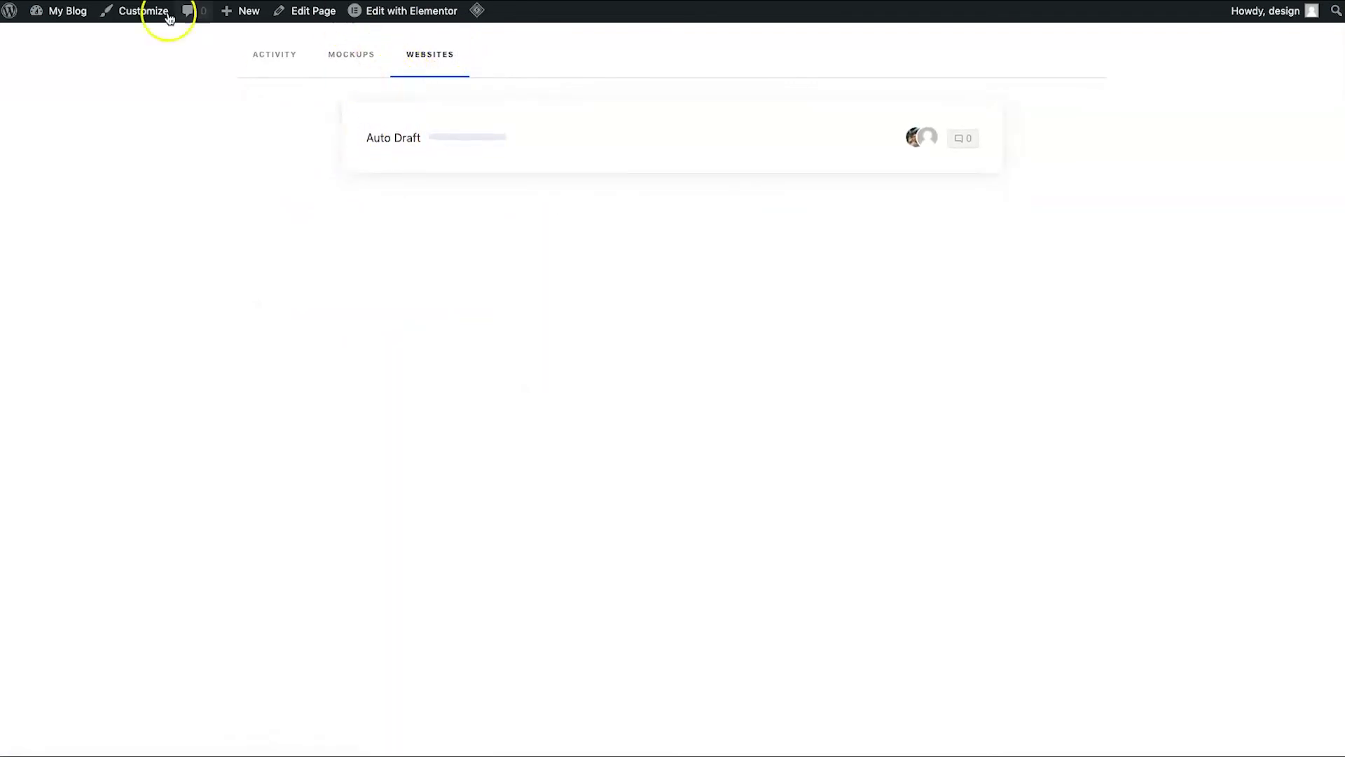
pyautogui.click(433, 134)
pyautogui.click(340, 119)
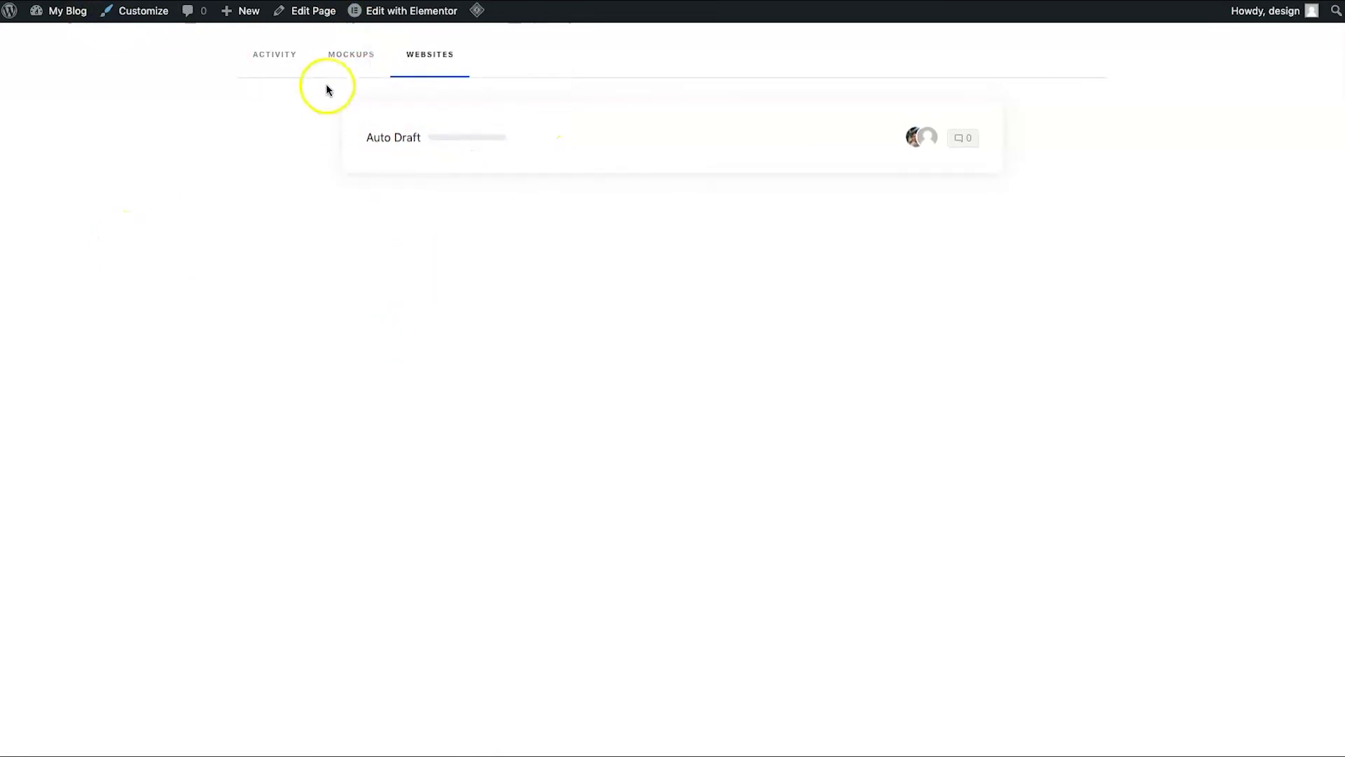
pyautogui.click(405, 137)
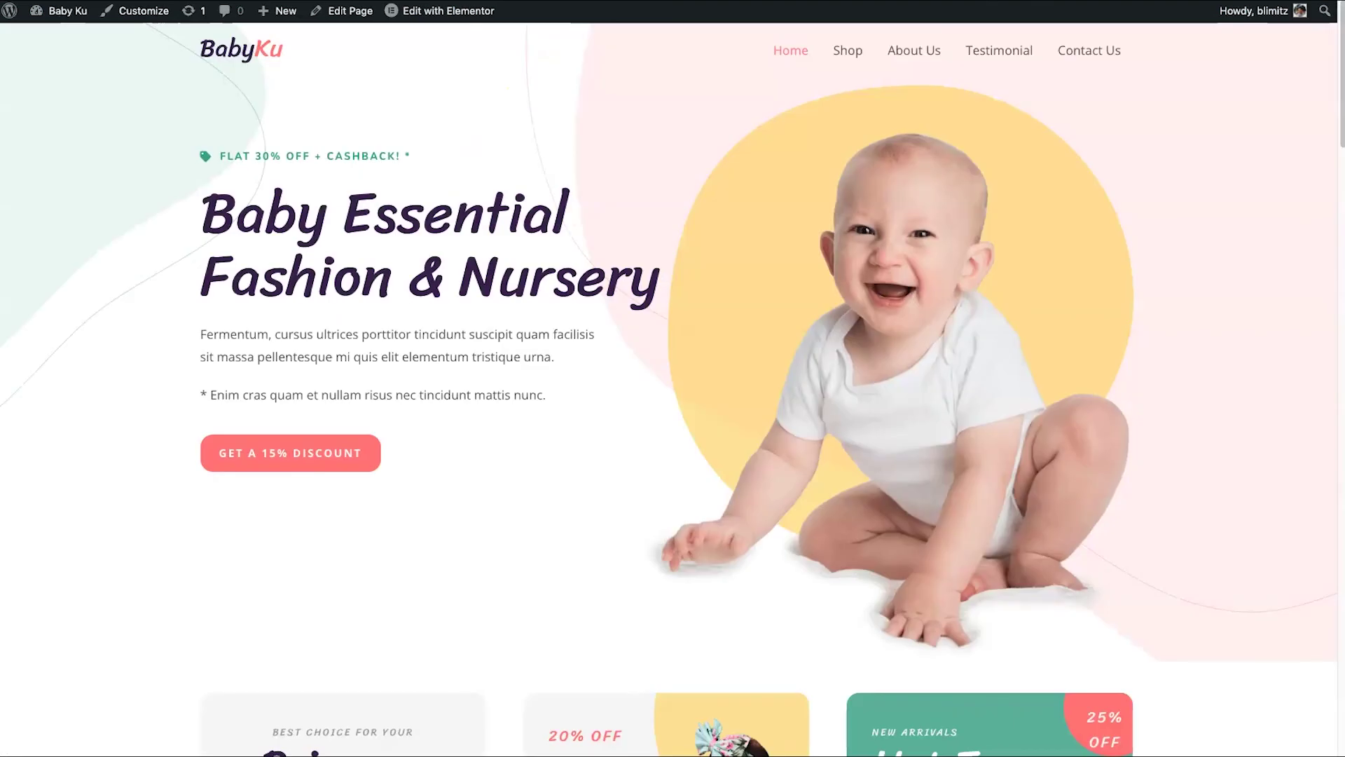
# Reload the Baby Ku site and add its home page to the project
pyautogui.rightClick(126, 133)
pyautogui.click(162, 177)
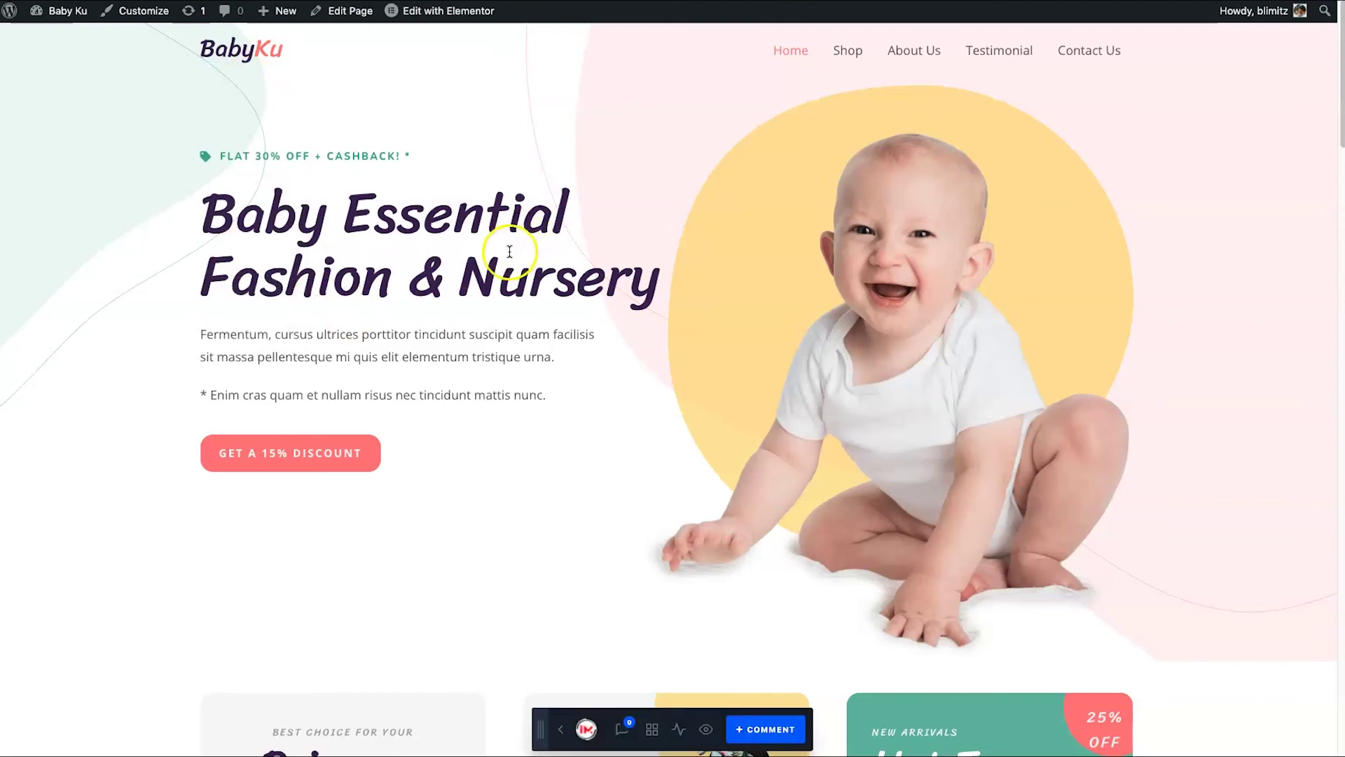
pyautogui.click(652, 728)
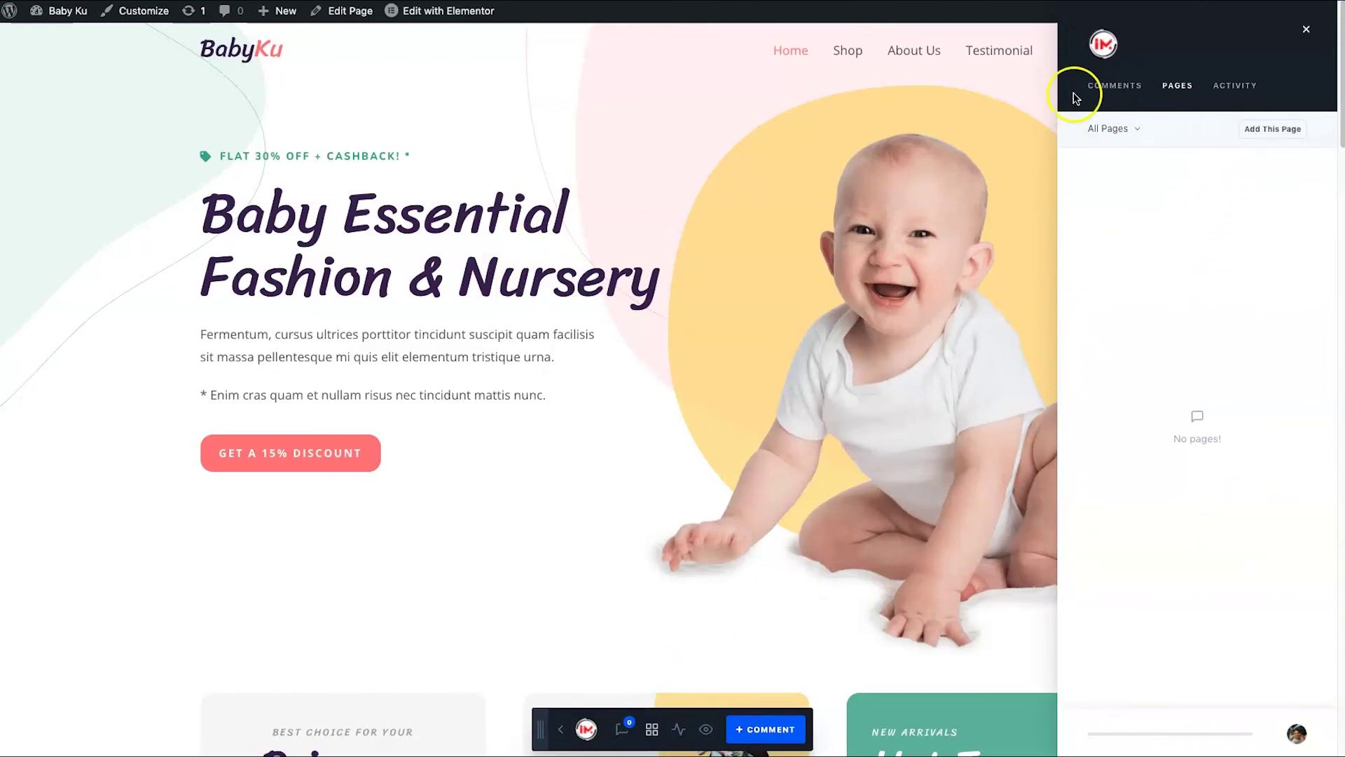
pyautogui.click(1286, 132)
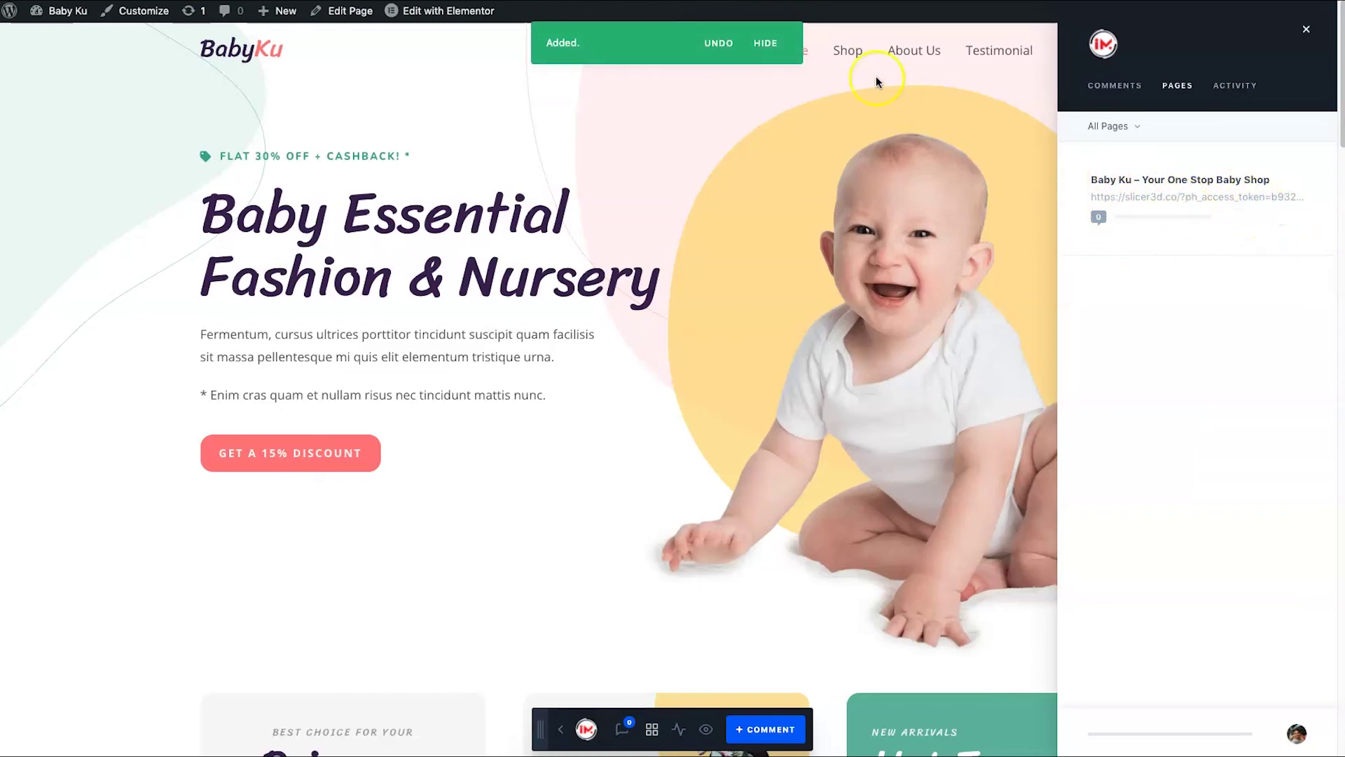
# Add the About Us, Testimonial and Contact Us pages to the project
pyautogui.click(914, 52)
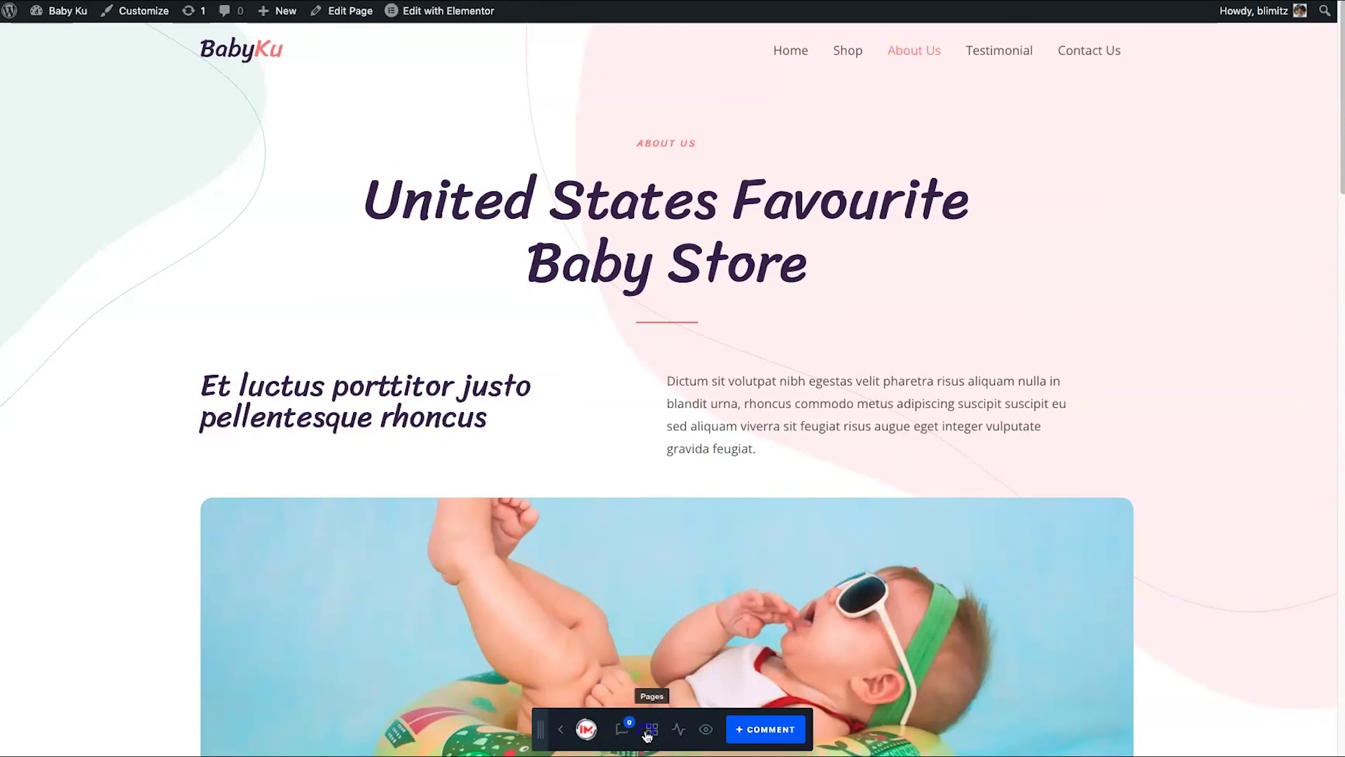
pyautogui.click(651, 729)
pyautogui.click(1246, 139)
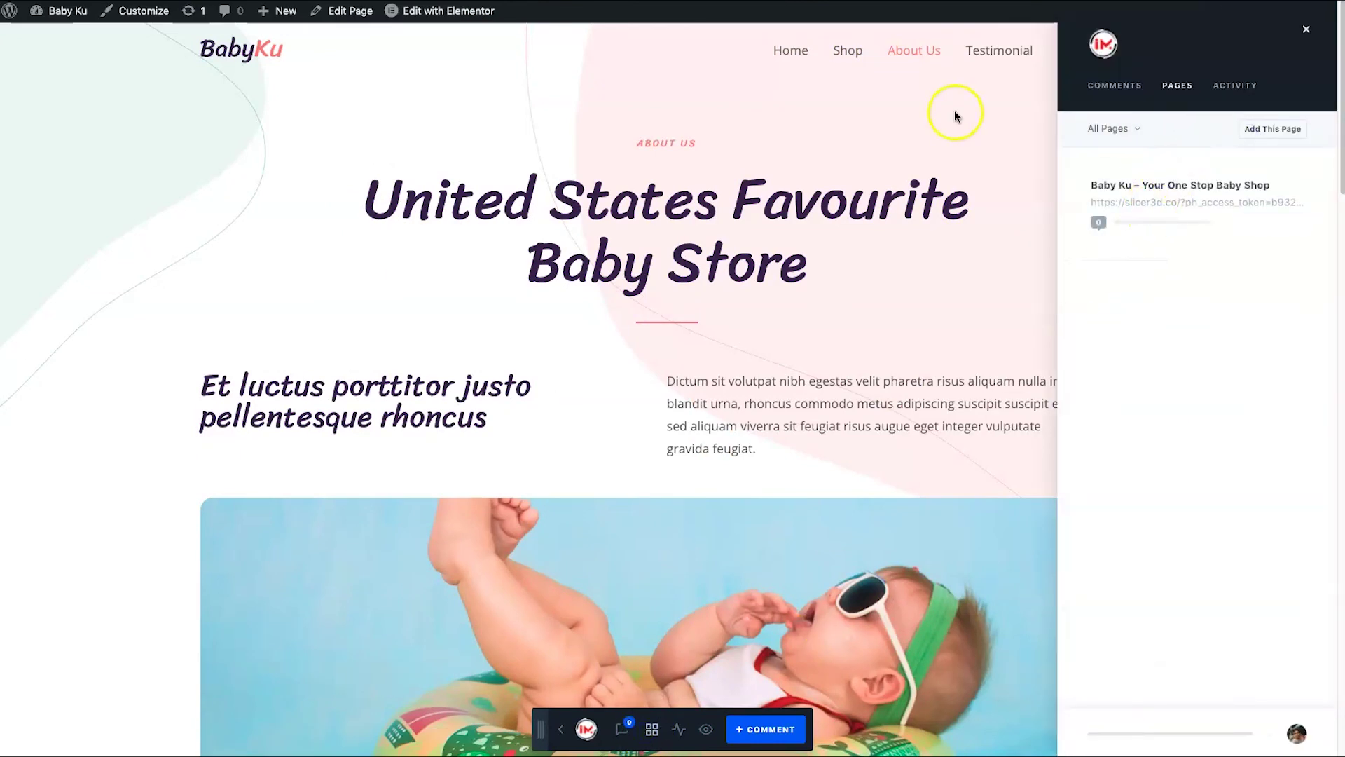
pyautogui.click(995, 50)
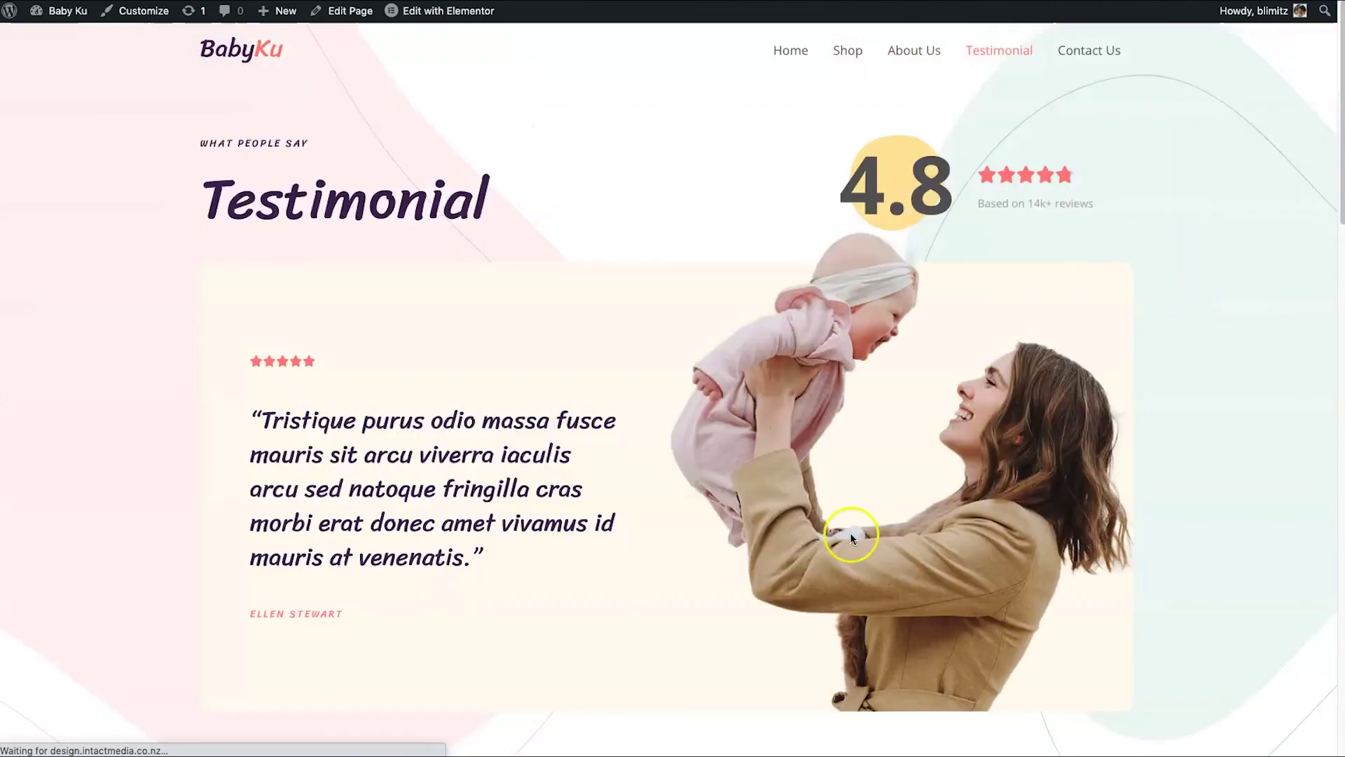
pyautogui.click(662, 734)
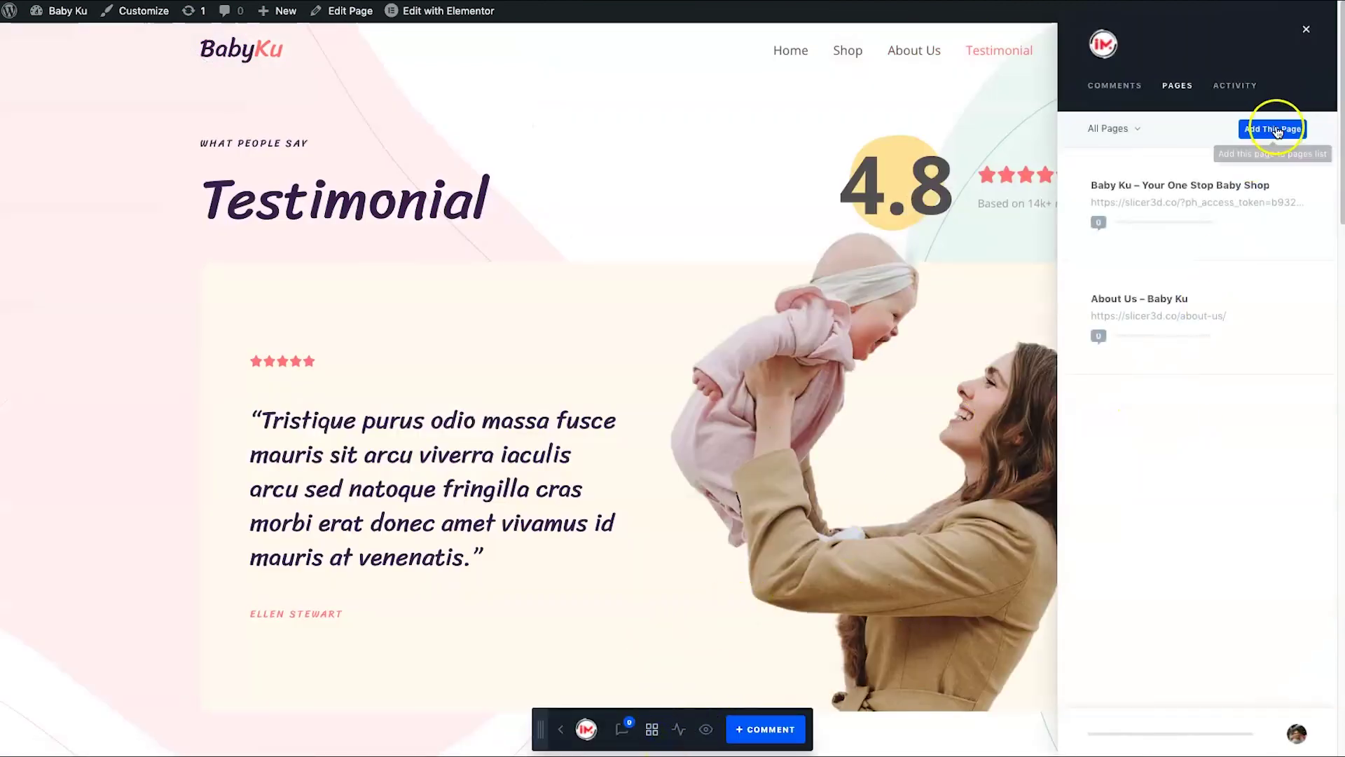
pyautogui.click(1273, 129)
pyautogui.click(812, 112)
pyautogui.click(1068, 51)
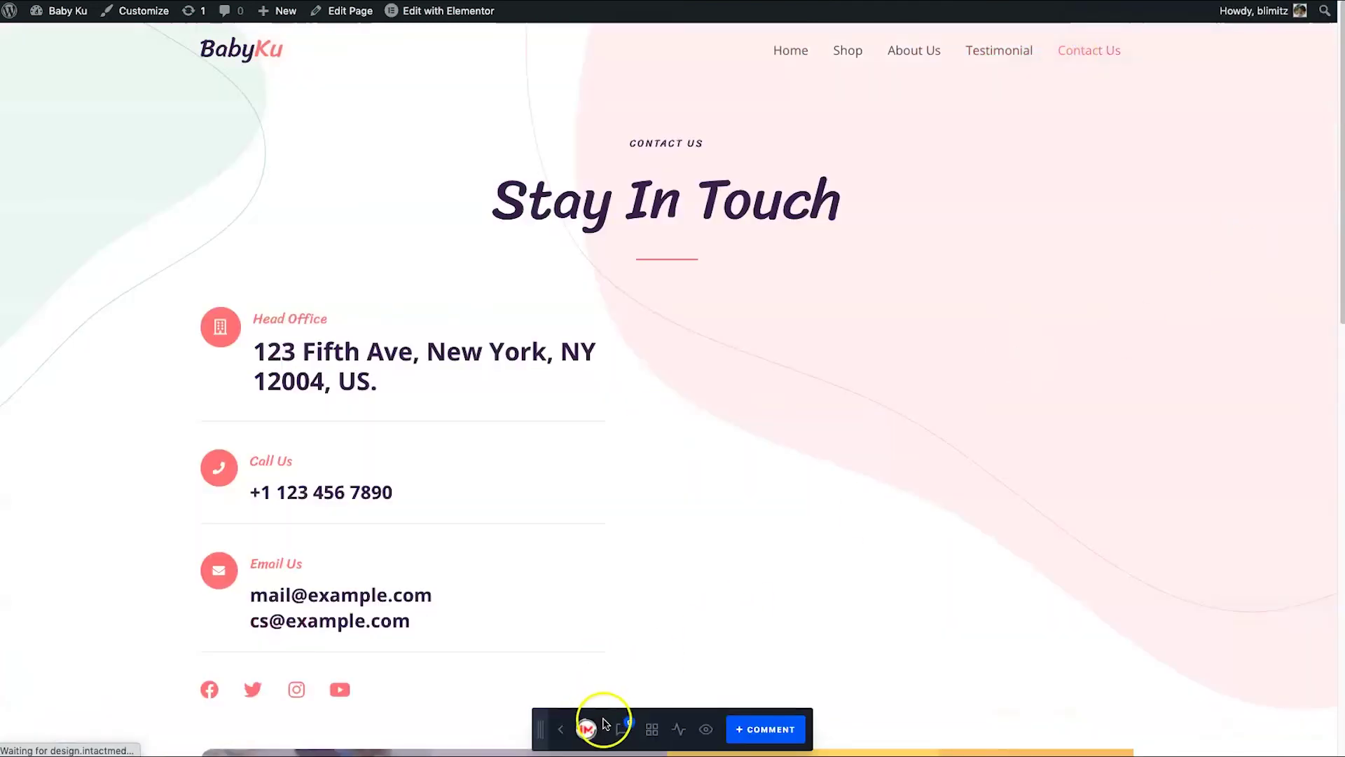
pyautogui.click(650, 729)
pyautogui.click(1273, 129)
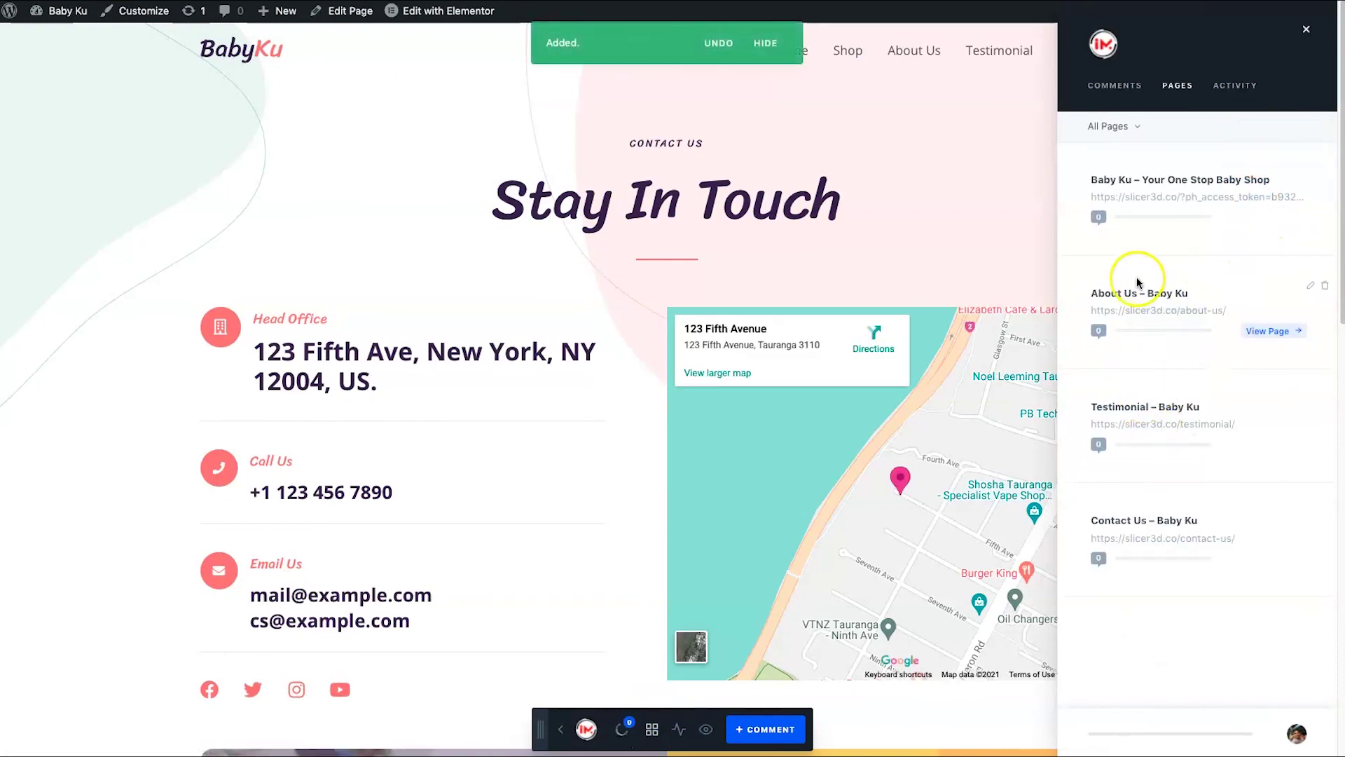
pyautogui.click(1312, 173)
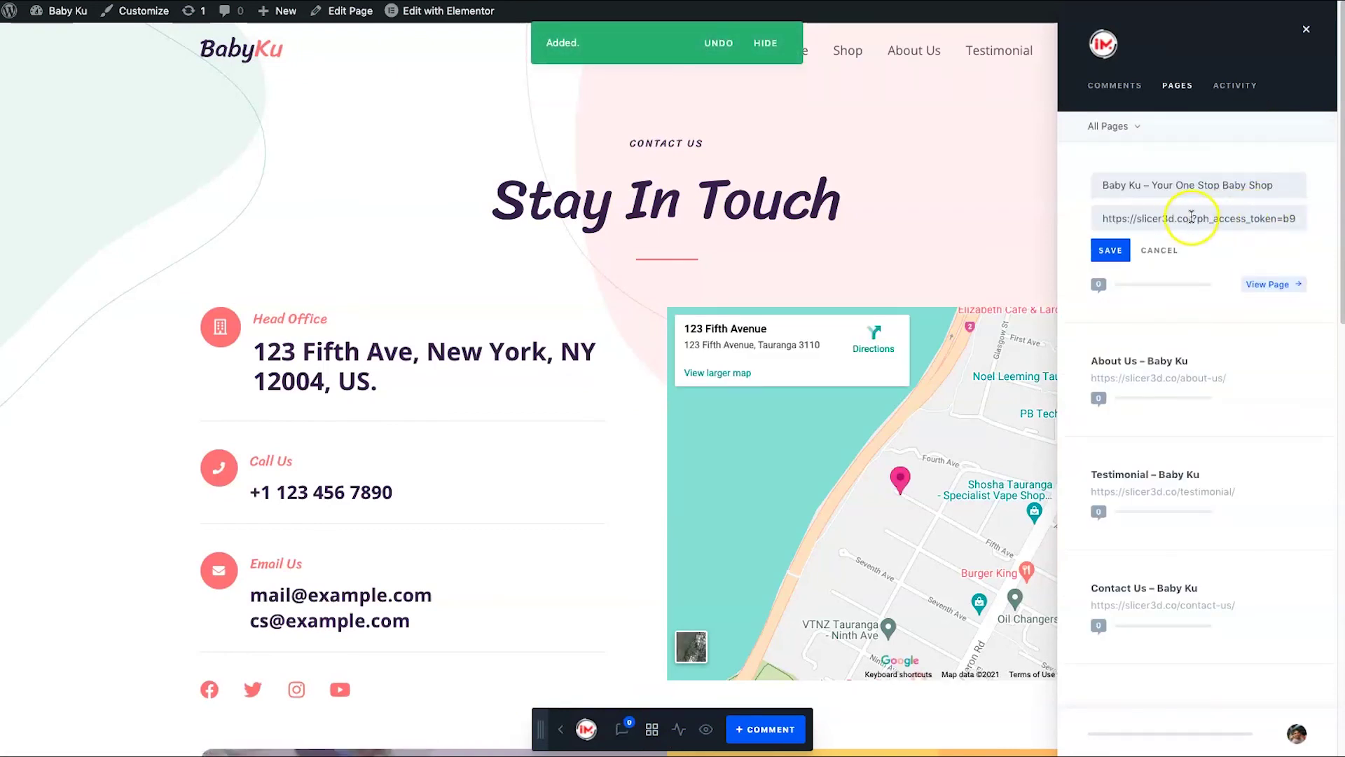
pyautogui.moveTo(1192, 219); pyautogui.dragTo(1209, 241)
pyautogui.press('BackSpace')
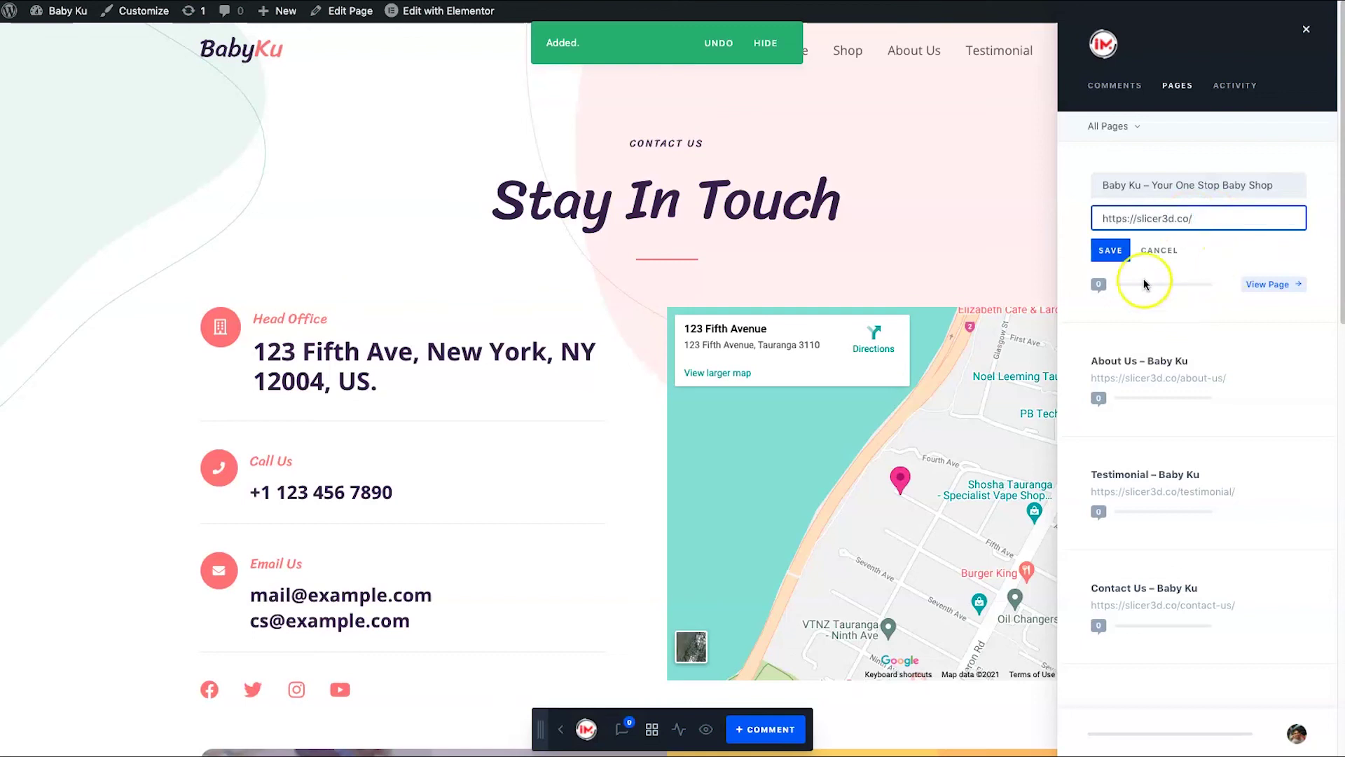
pyautogui.click(1109, 250)
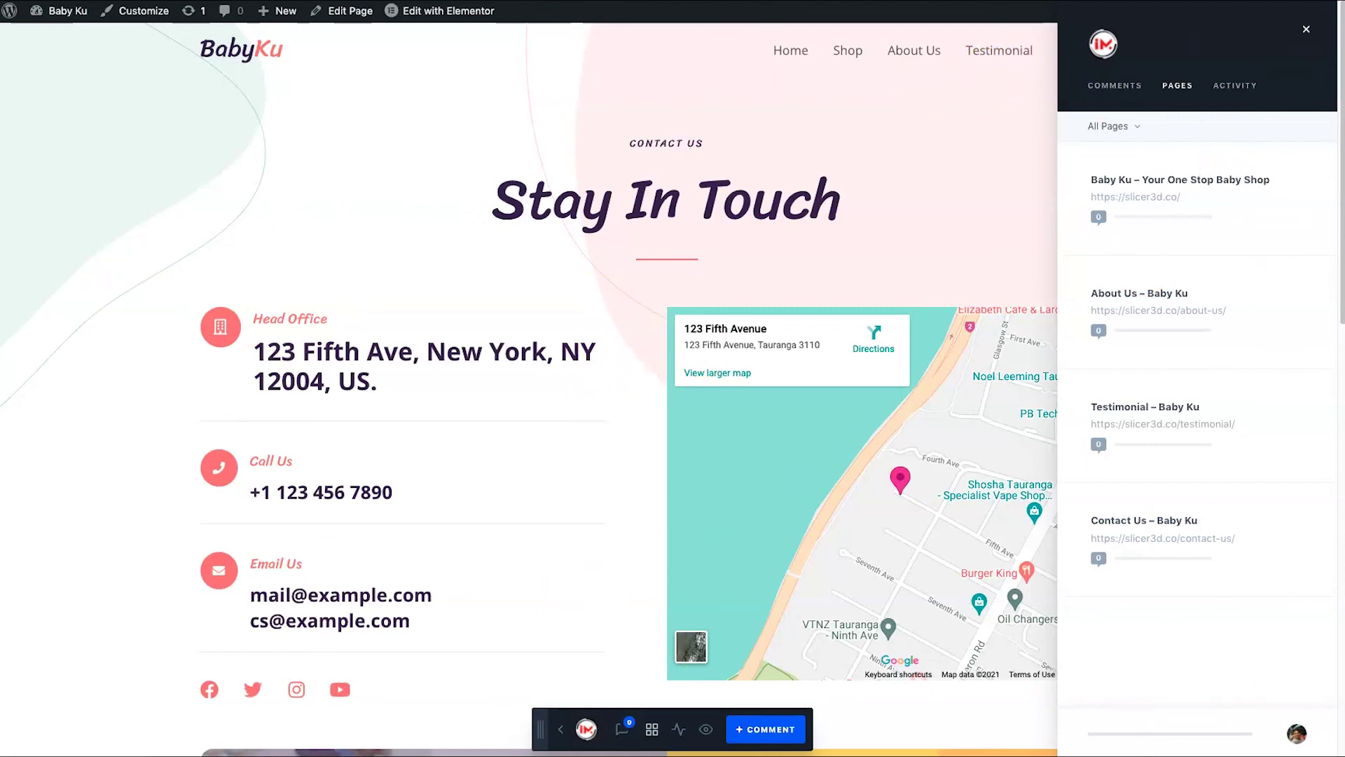
pyautogui.click(578, 184)
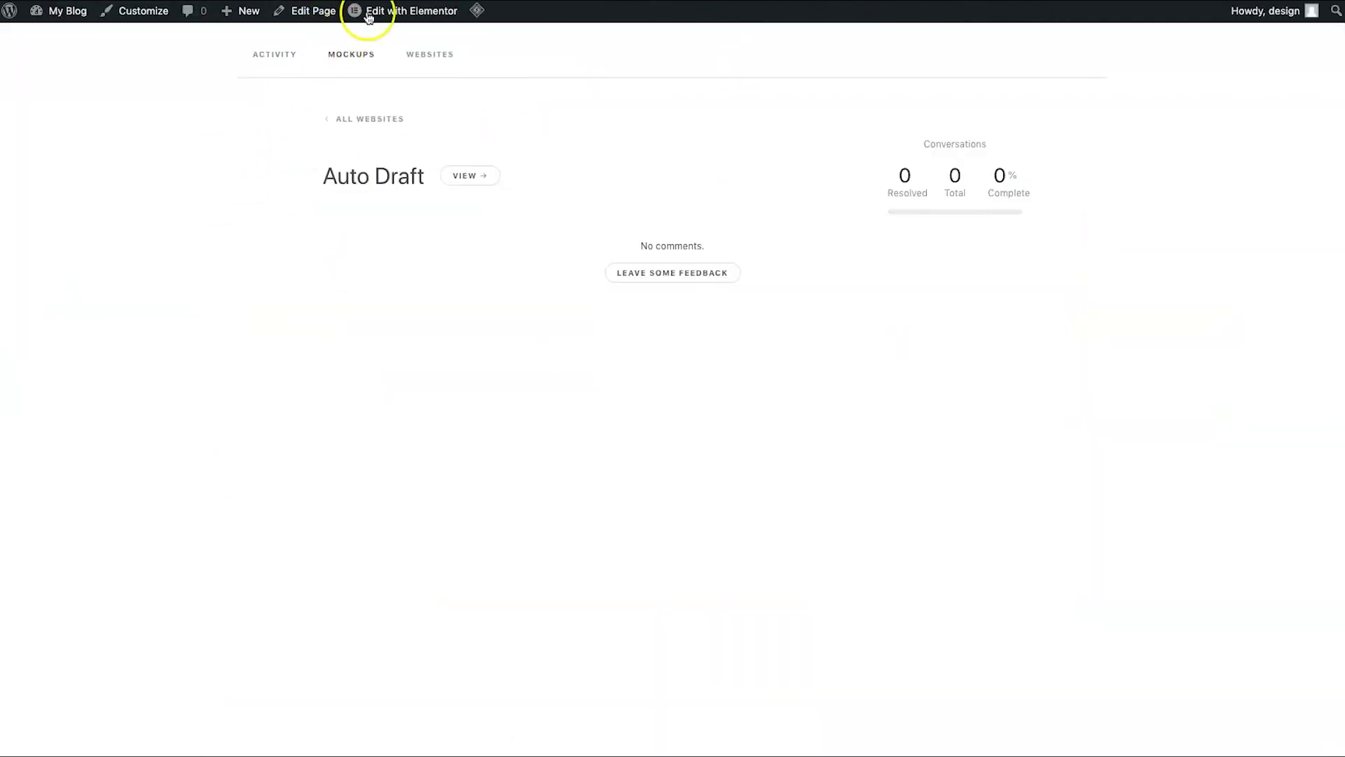
# Search the help panel's Answers for 'dashboard shortcode'
pyautogui.moveTo(388, 18)
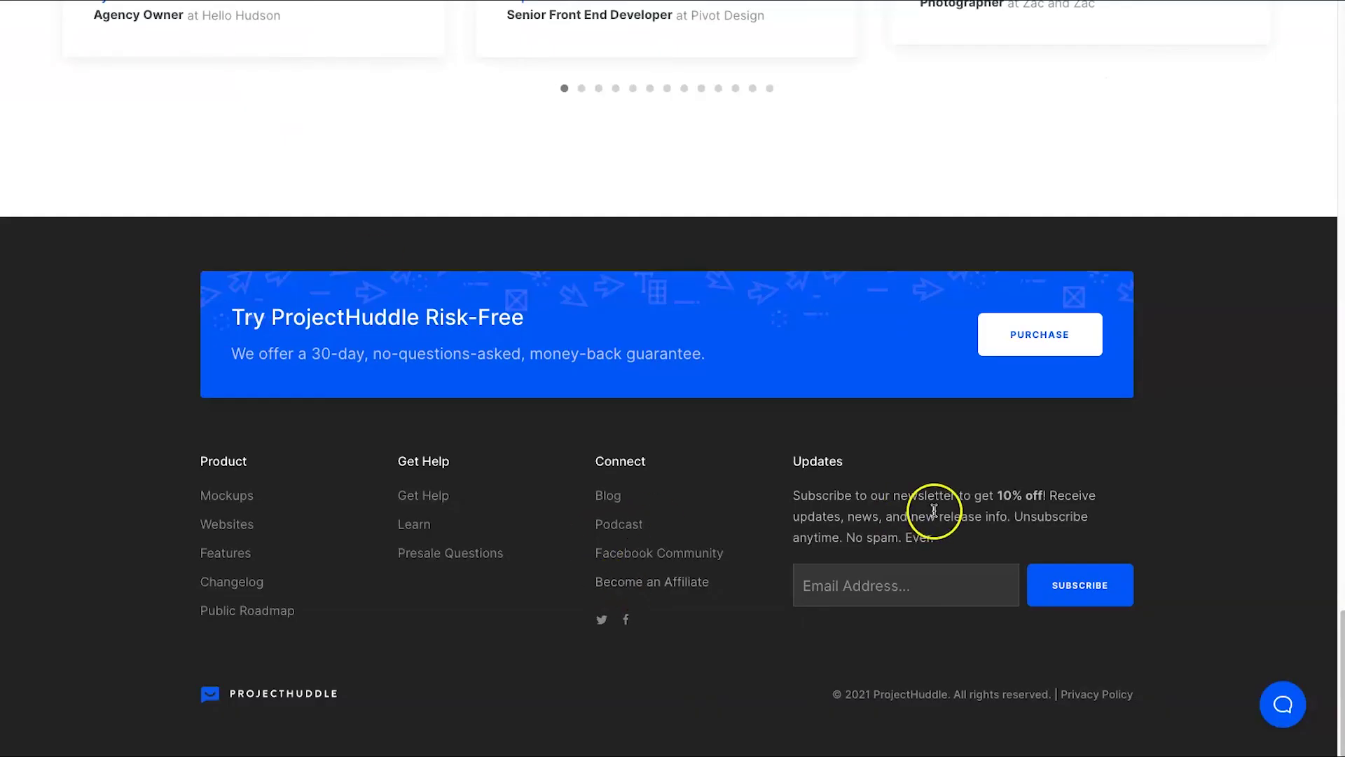
pyautogui.click(413, 495)
pyautogui.click(1172, 250)
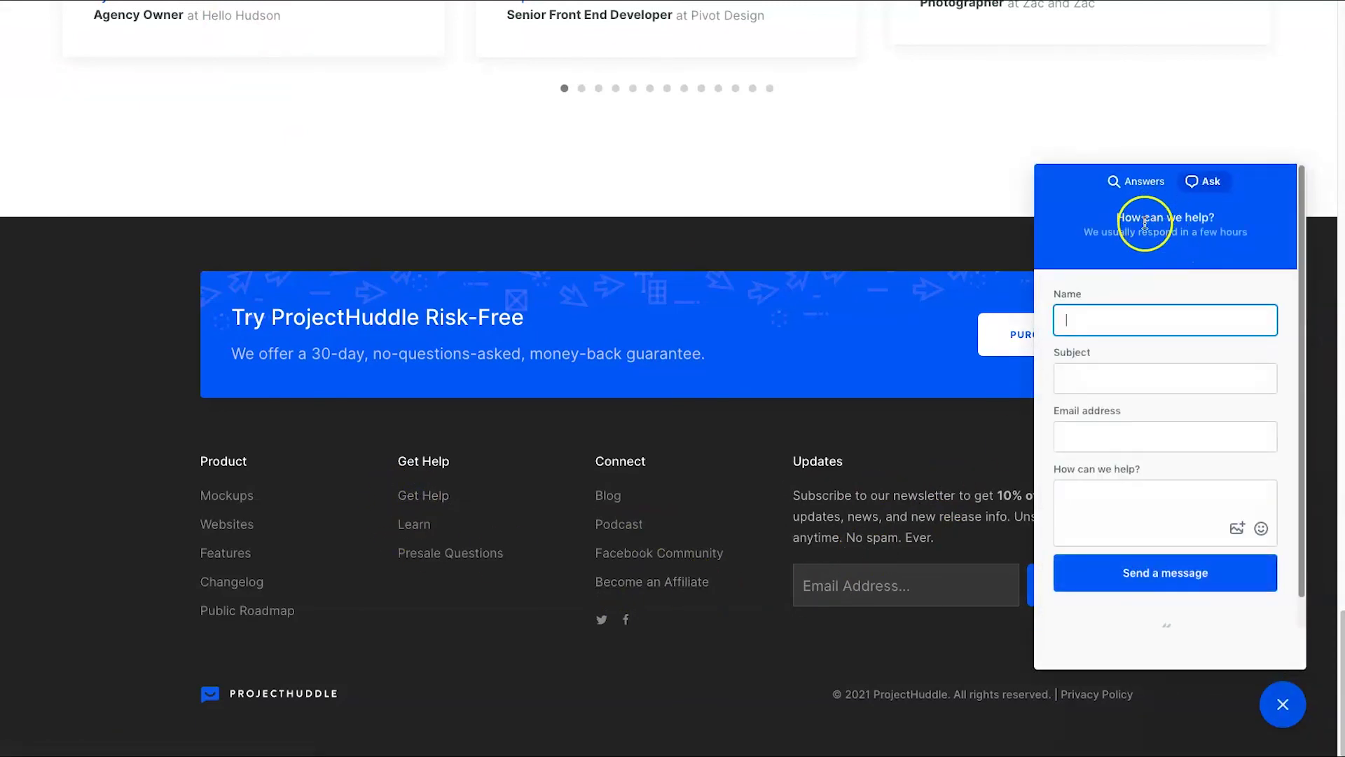
pyautogui.click(1157, 182)
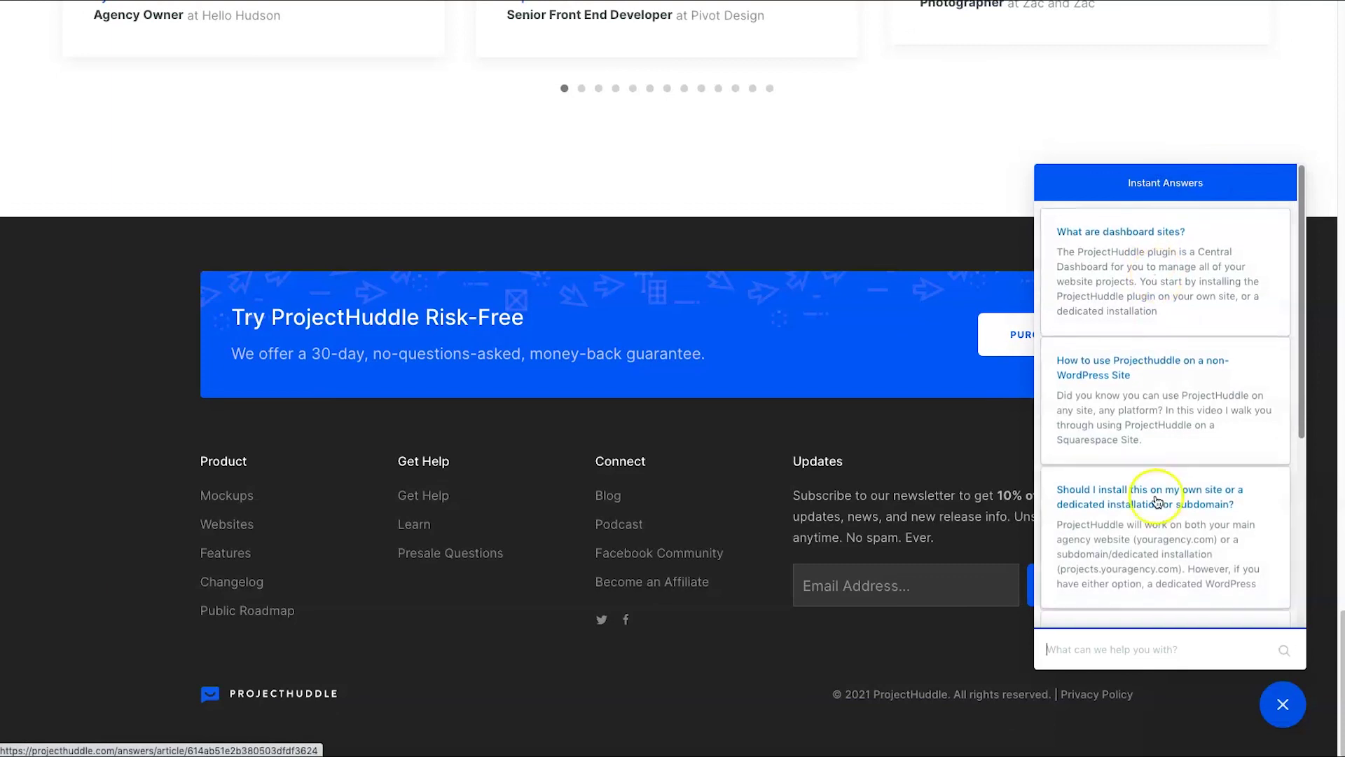
pyautogui.click(1121, 647)
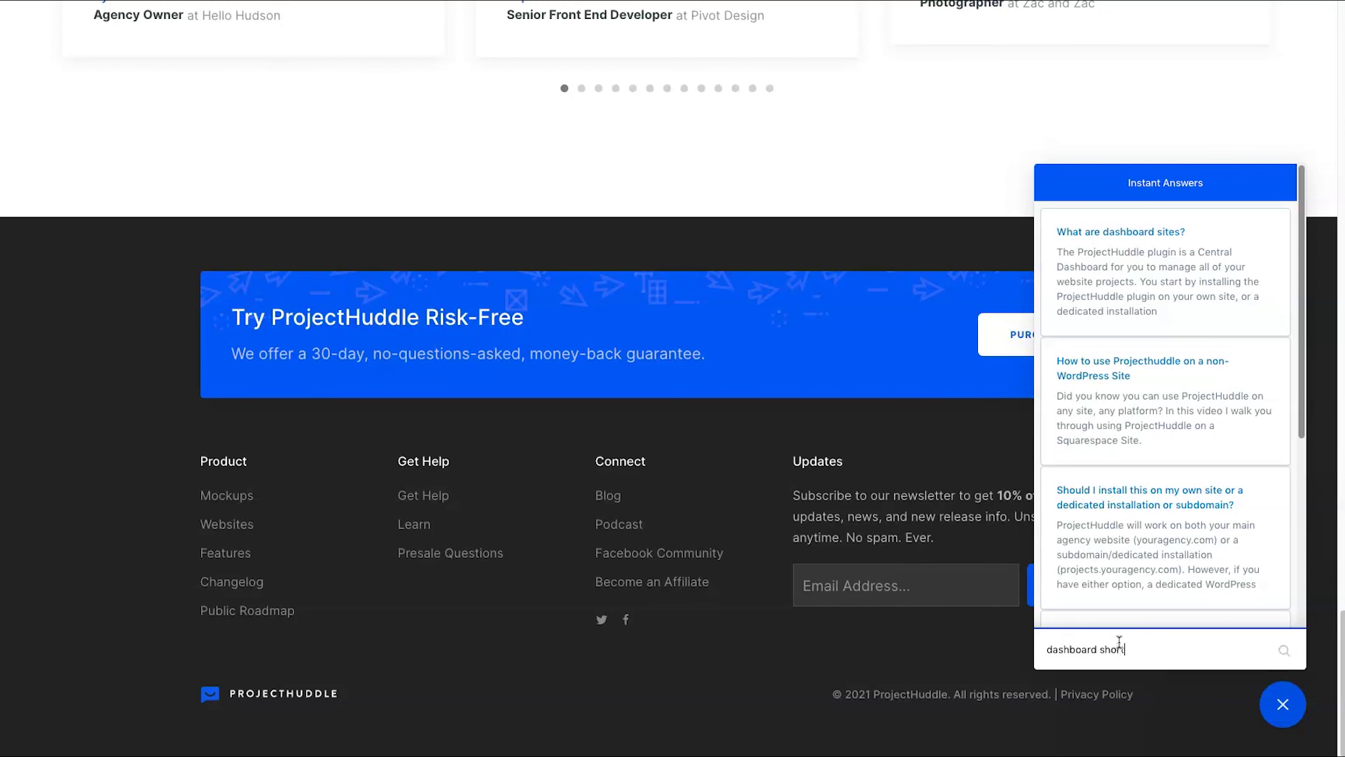
pyautogui.write('dashboard shortcode')
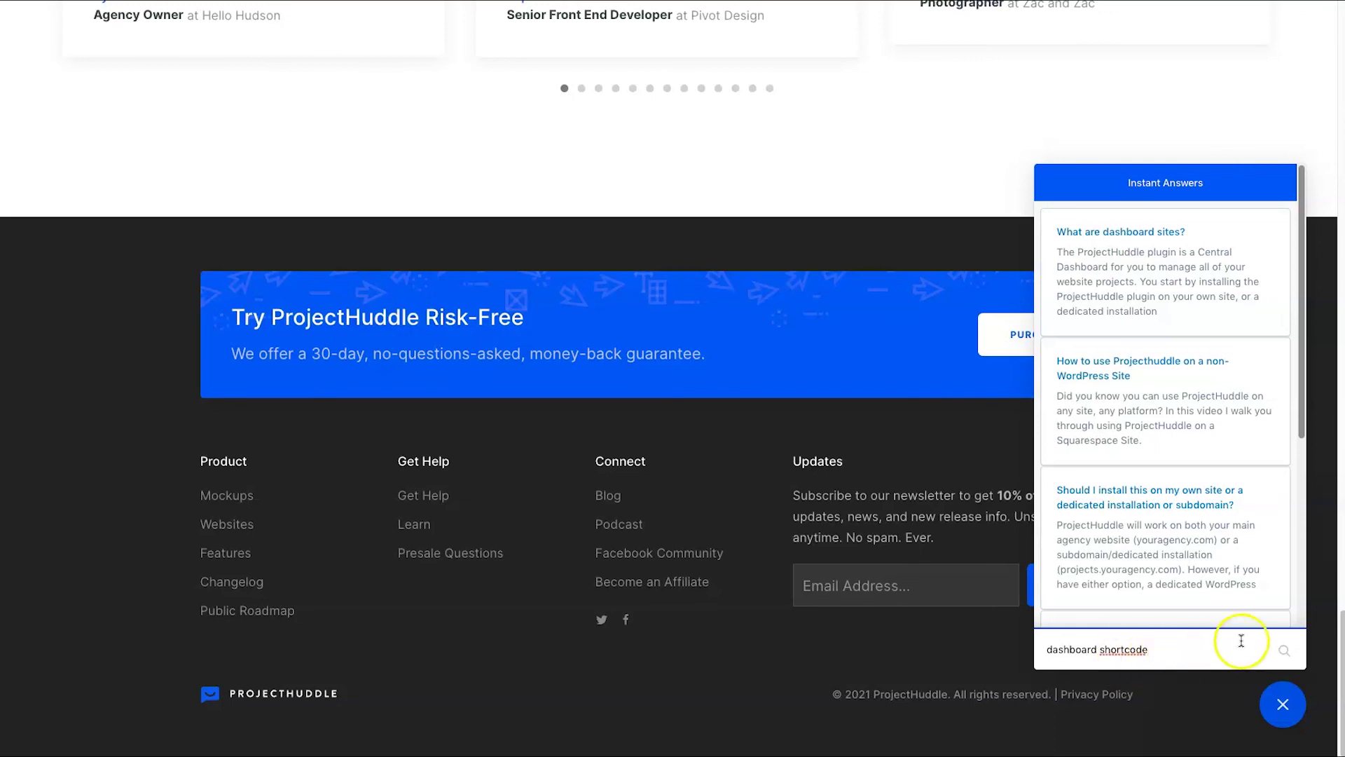
pyautogui.click(1284, 650)
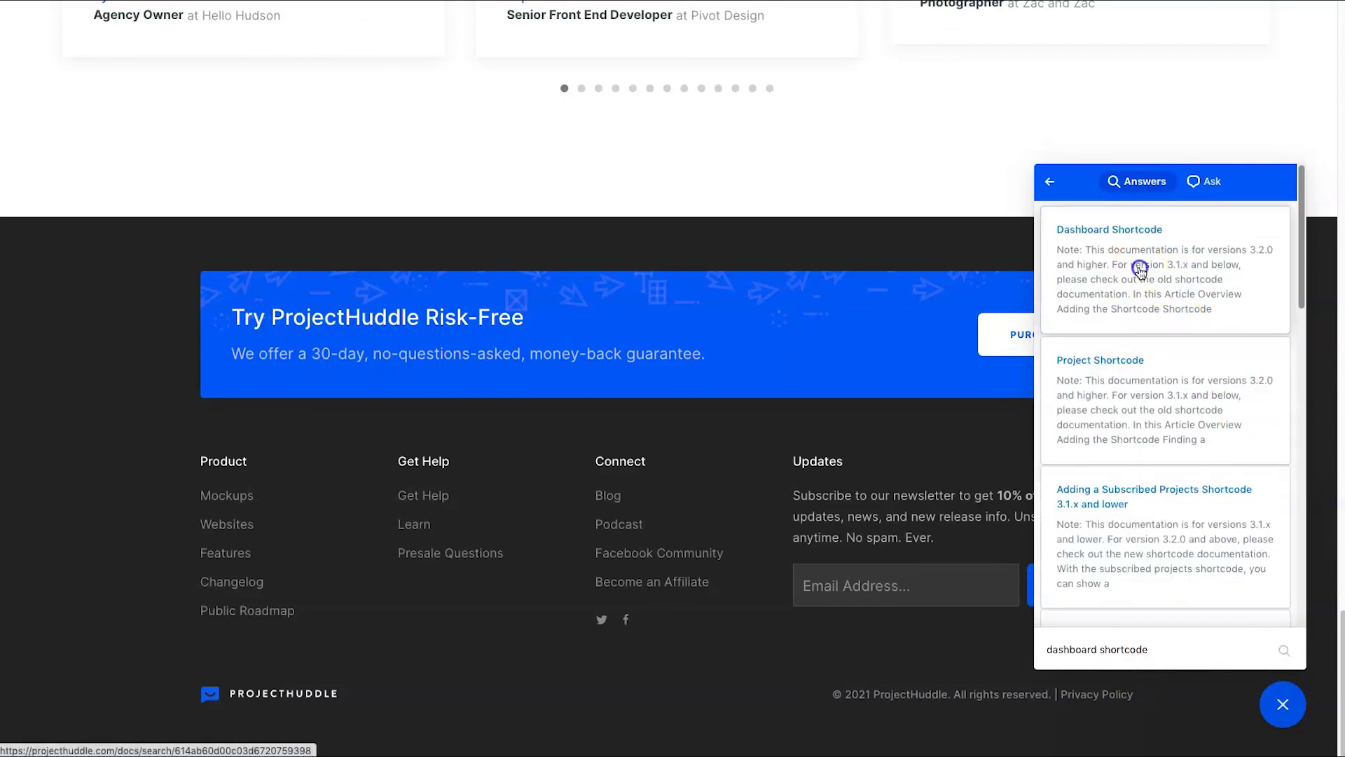
# Open the Dashboard Shortcode article and select the [ph_dashboard] shortcode
pyautogui.click(1139, 269)
pyautogui.scroll(-3, 1170, 392)
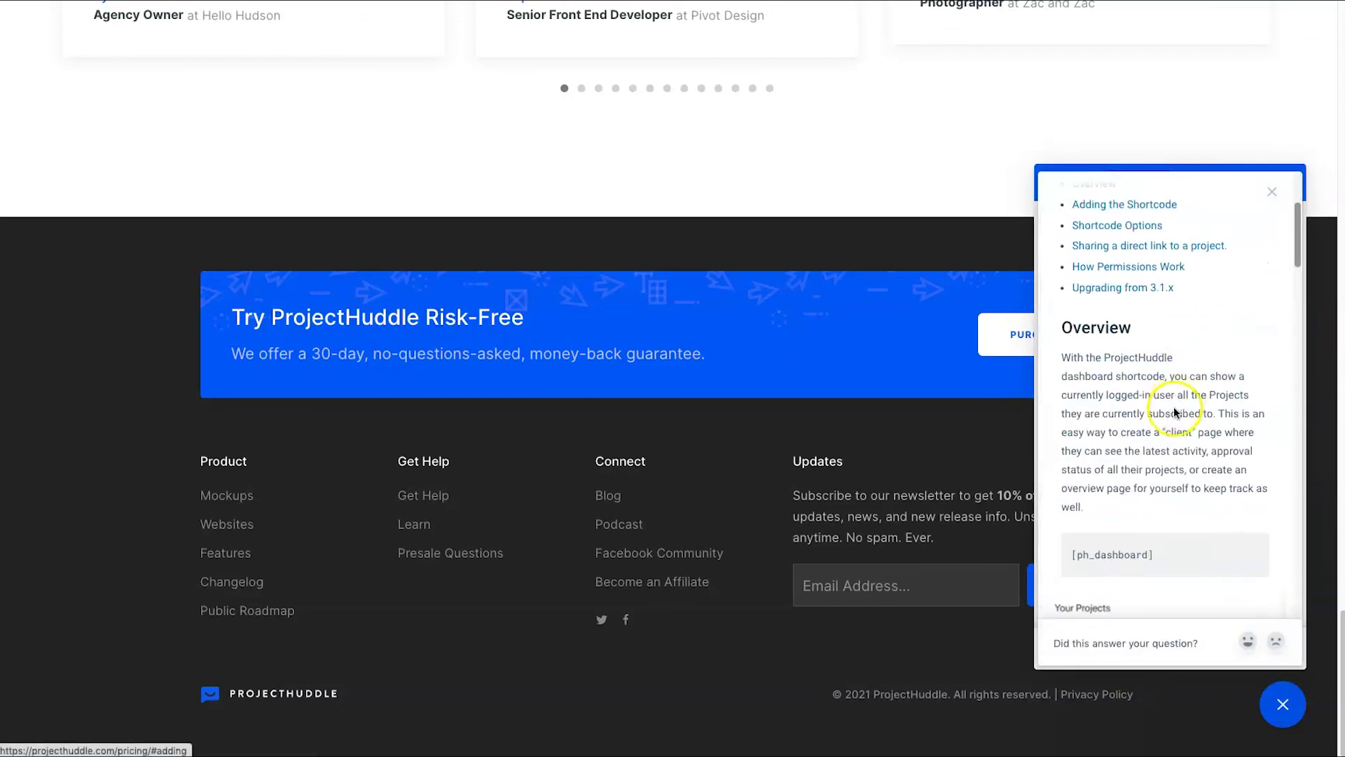
pyautogui.moveTo(1156, 544); pyautogui.dragTo(1072, 550)
pyautogui.scroll(15, 568, 201)
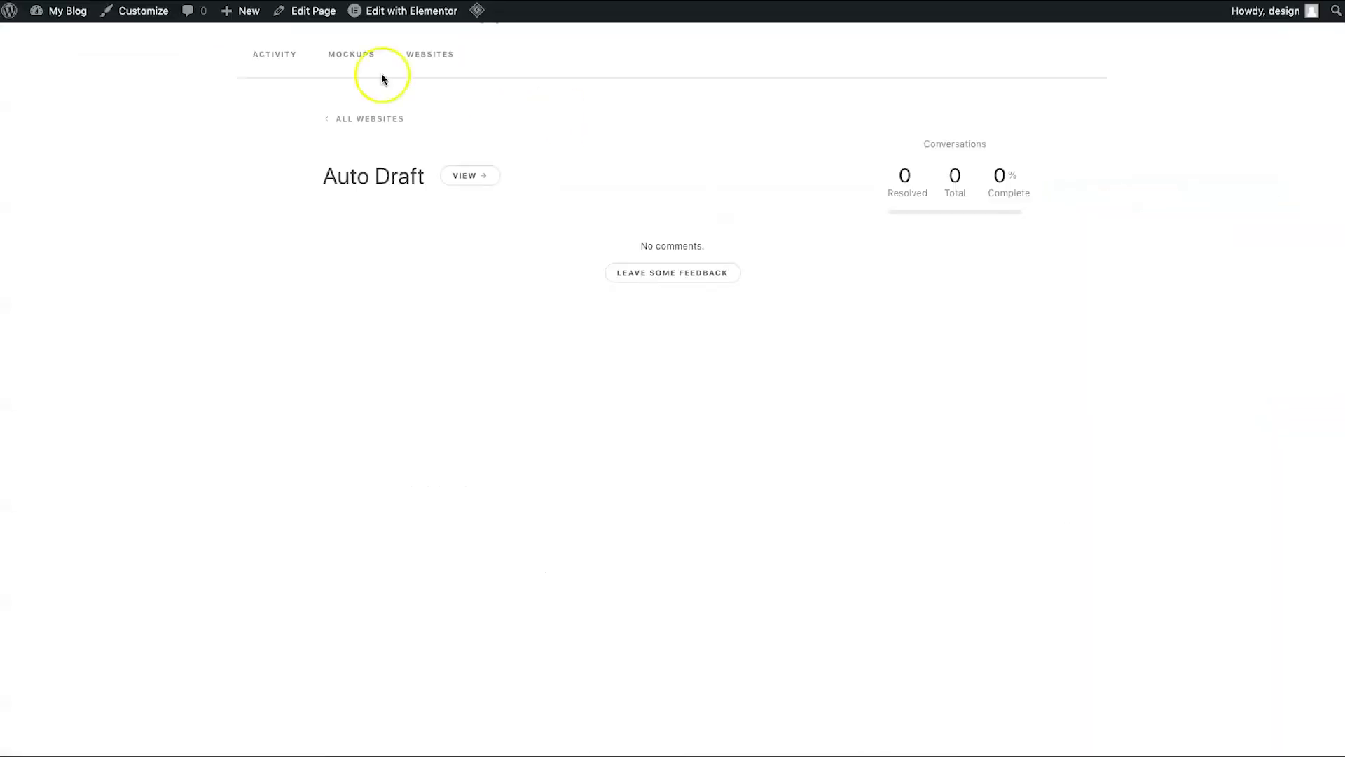
# Select the [ph_dashboard] HTML widget in Elementor and preview the page's Websites list
pyautogui.click(376, 12)
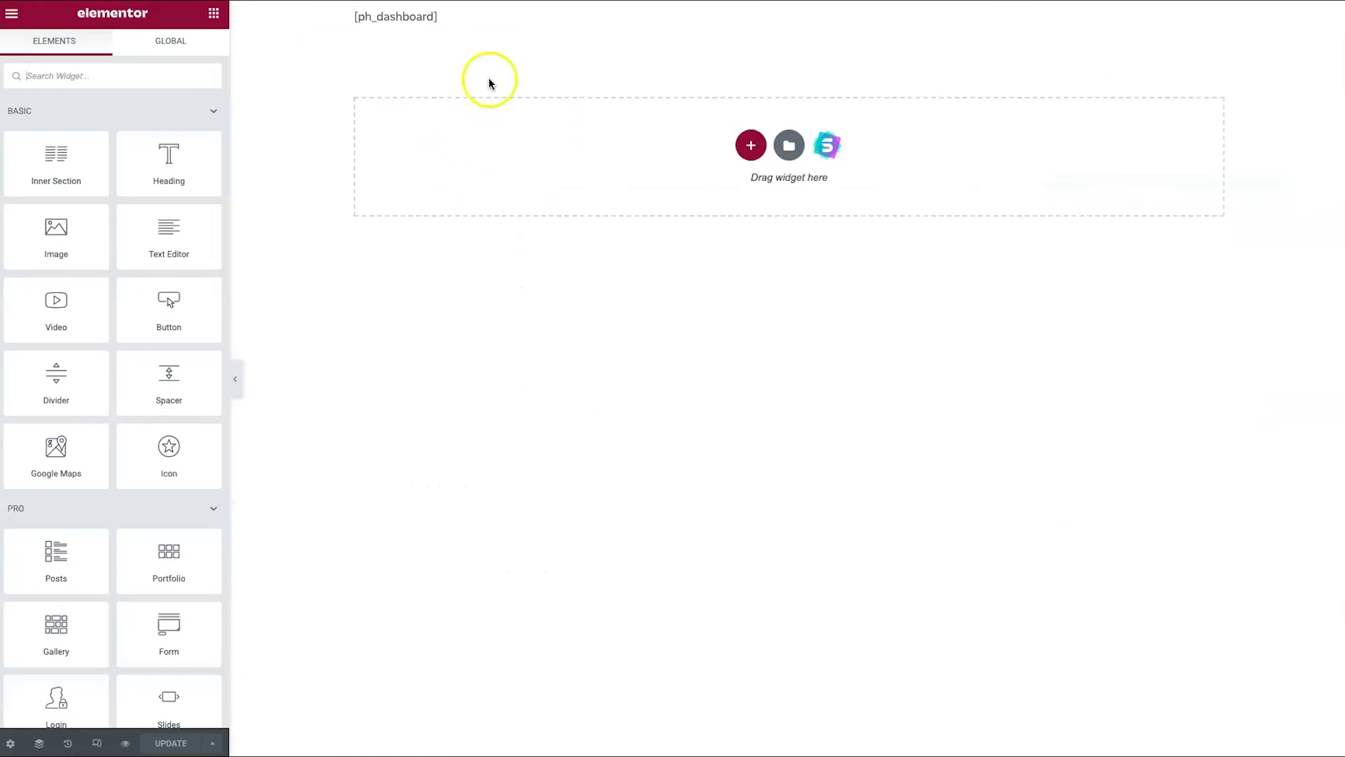
pyautogui.click(406, 14)
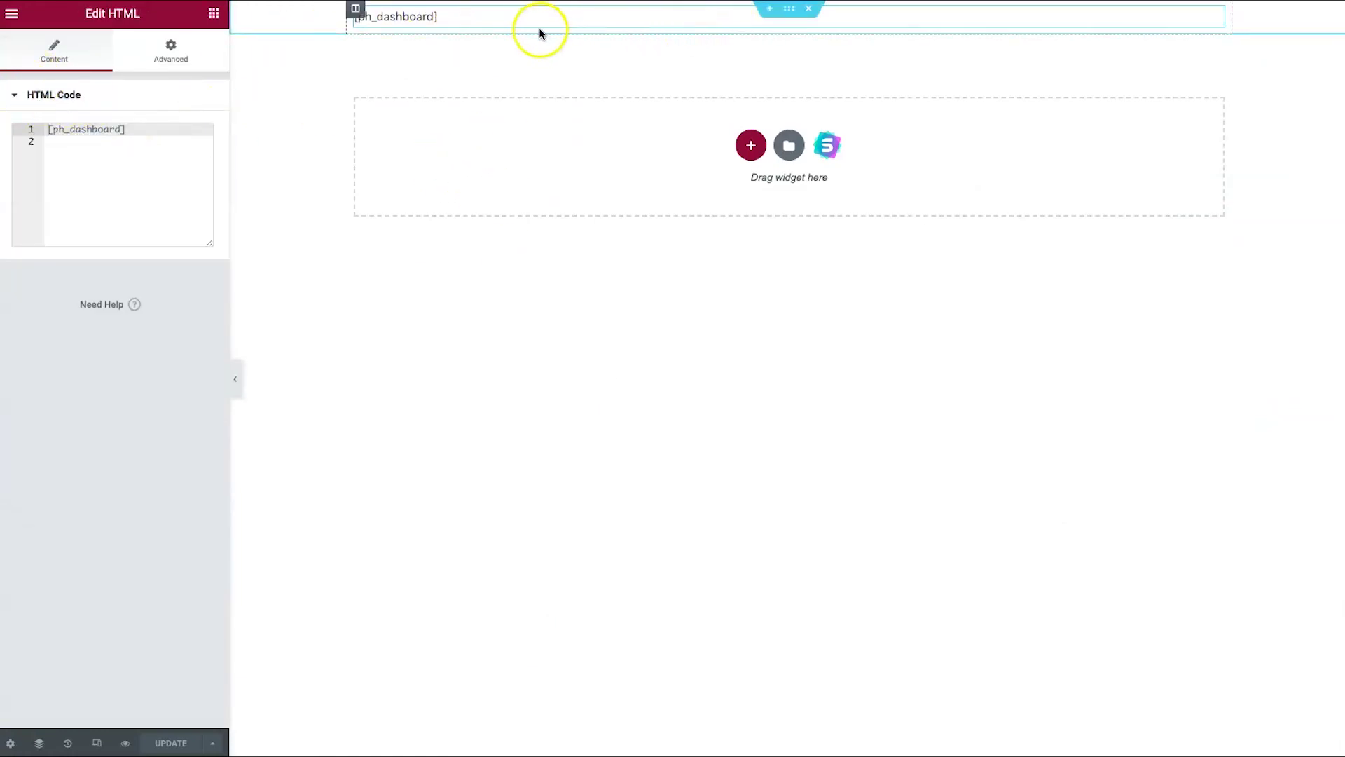
pyautogui.click(126, 742)
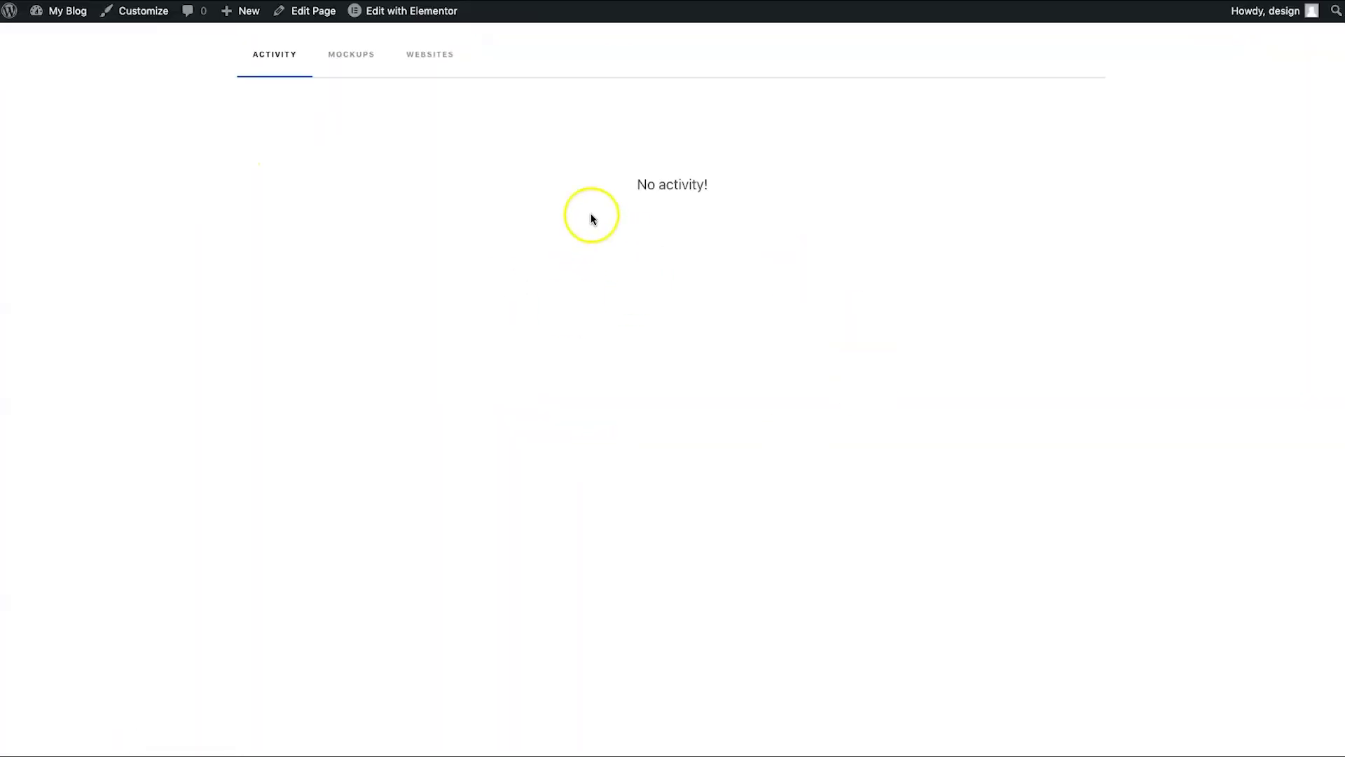
pyautogui.click(435, 56)
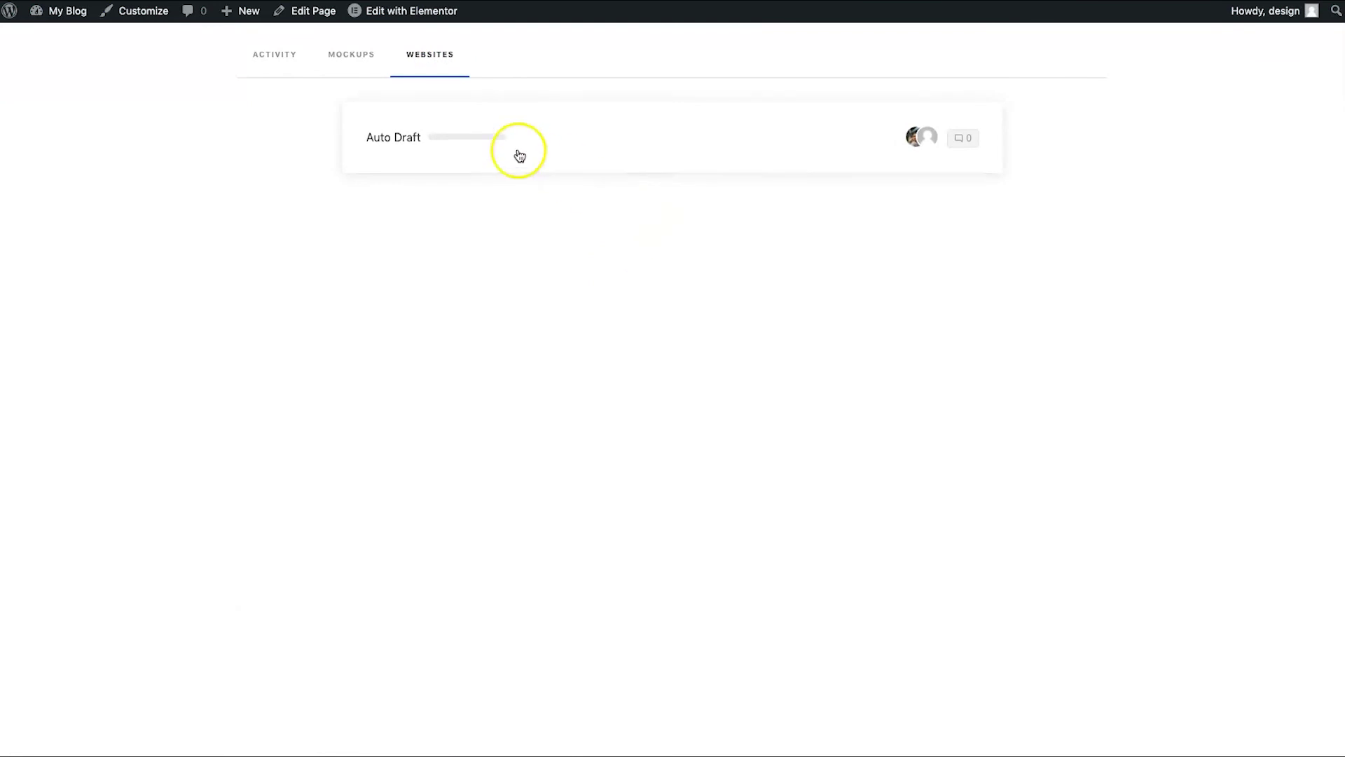
# Check the Auto Draft website's four Baby Ku pages, then show the Activity feed
pyautogui.click(378, 138)
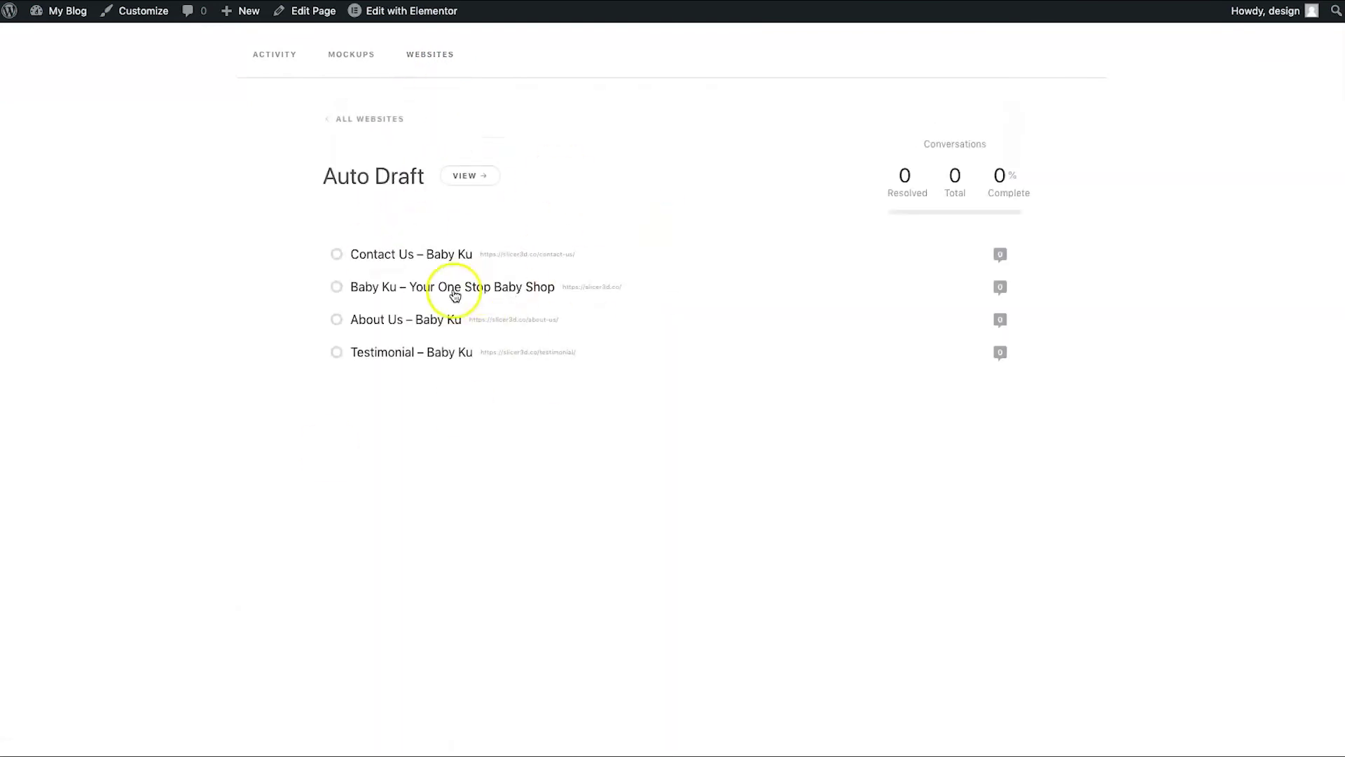
pyautogui.click(282, 54)
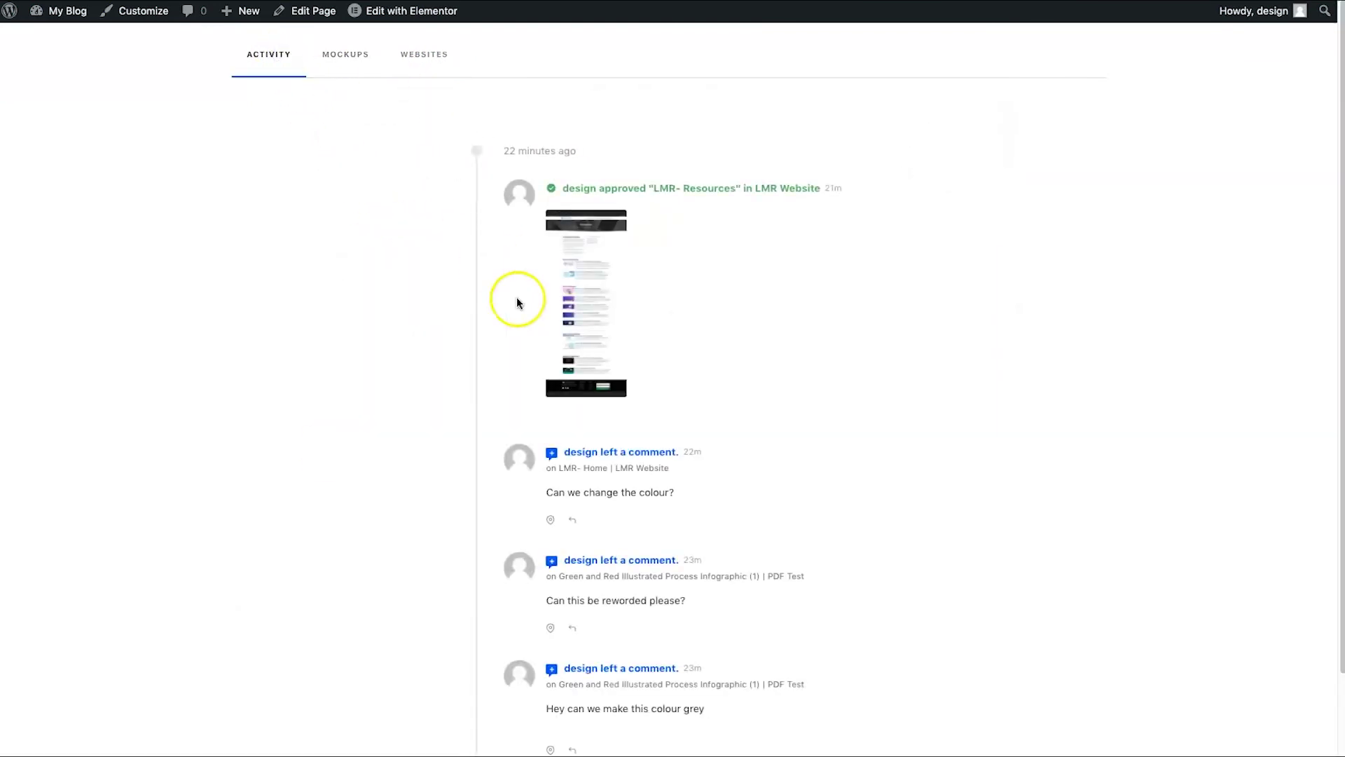